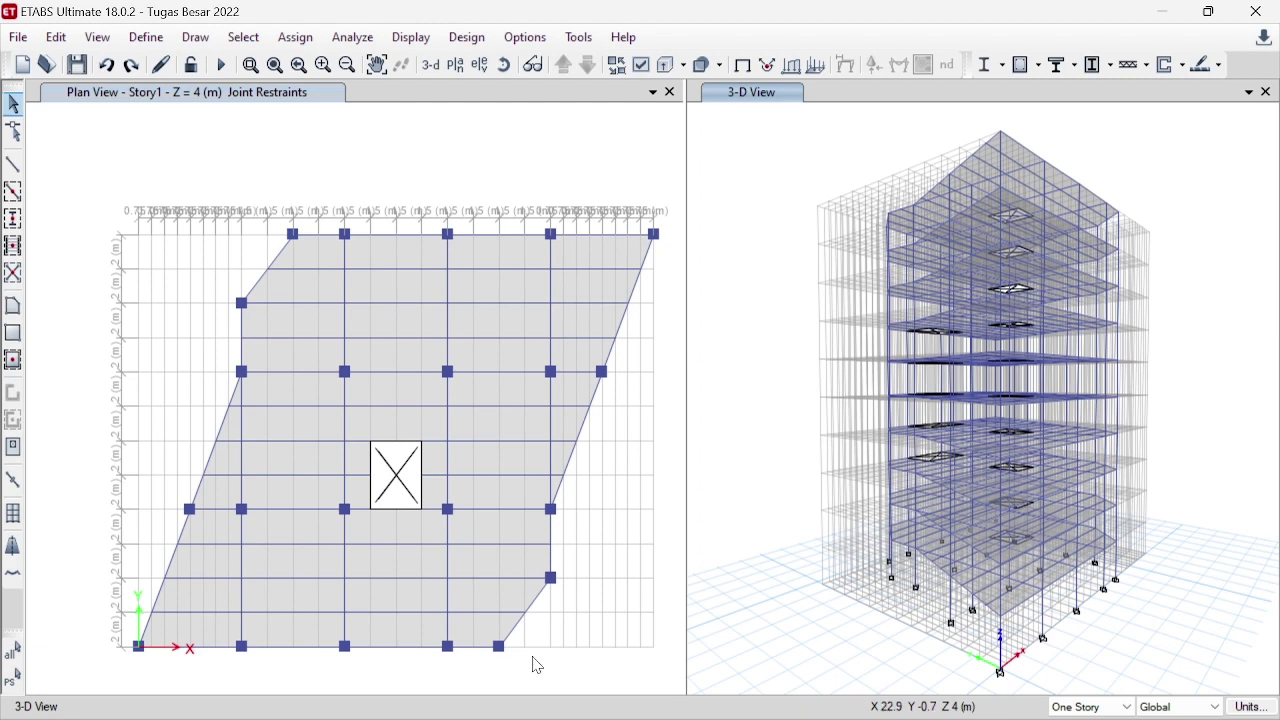
- Switch to Foxit Reader and read the ACI 318-05 slide on wall boundary elements in fema451b.pdf
{"action": "mouse_move", "coordinate": [470, 716]}
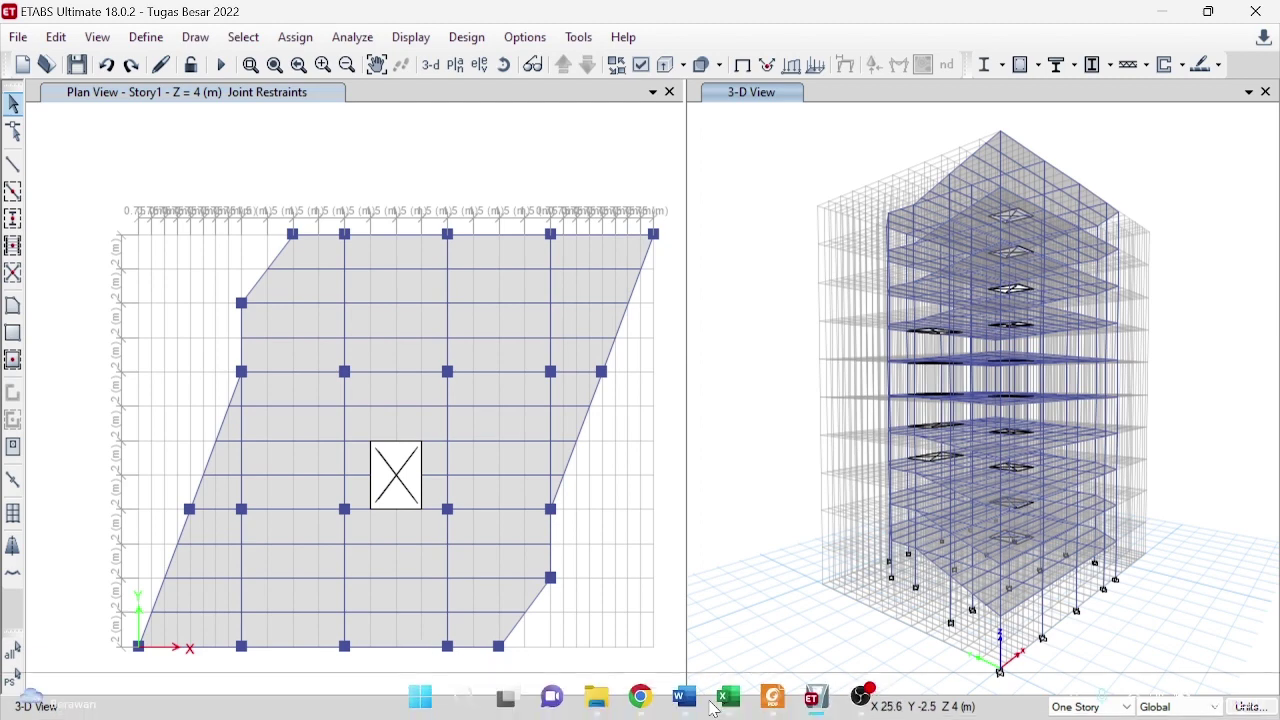
{"action": "left_click", "coordinate": [773, 706]}
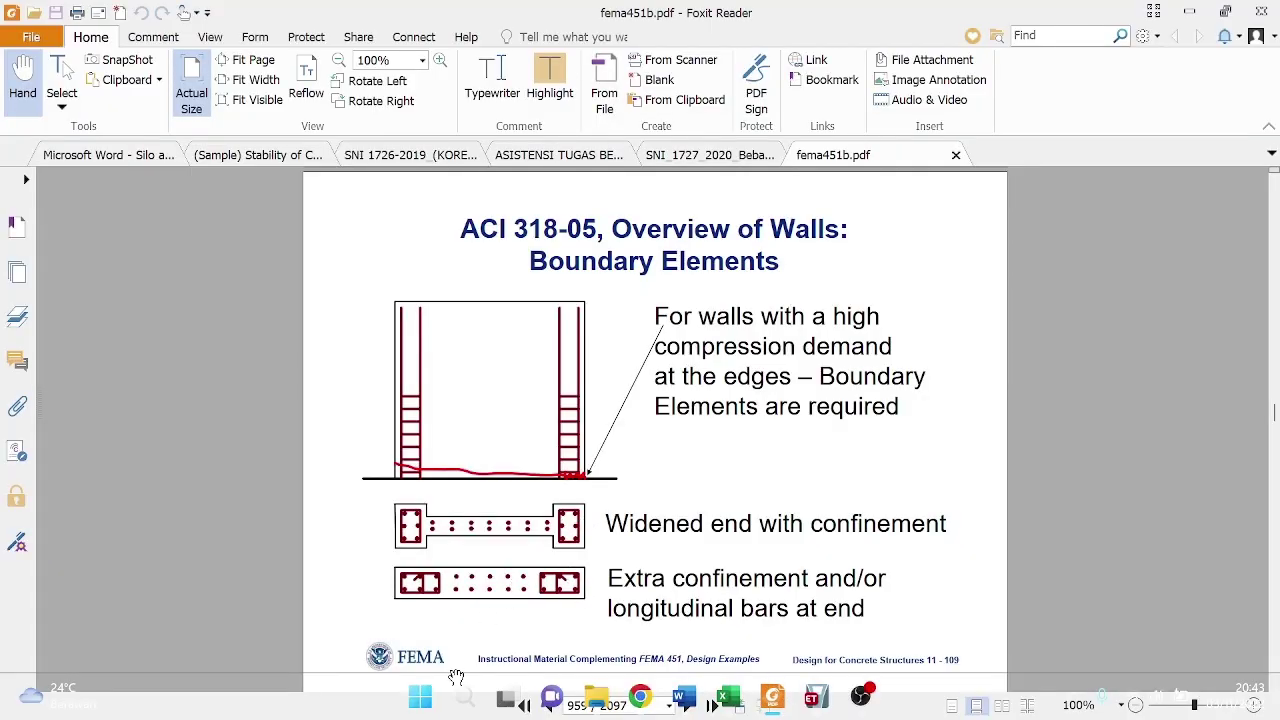
{"action": "left_click", "coordinate": [421, 698]}
{"action": "left_click", "coordinate": [421, 699]}
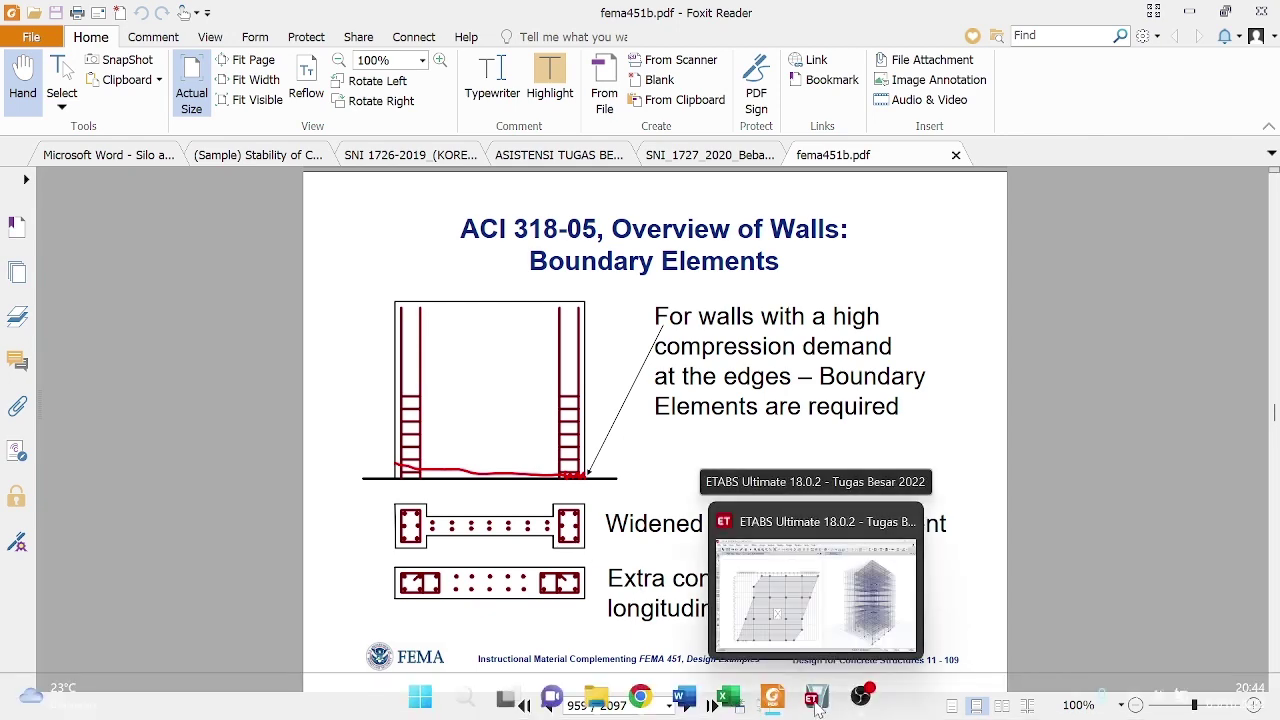
- Switch back to ETABS and make the Story1 plan view the active view
{"action": "left_click", "coordinate": [815, 700]}
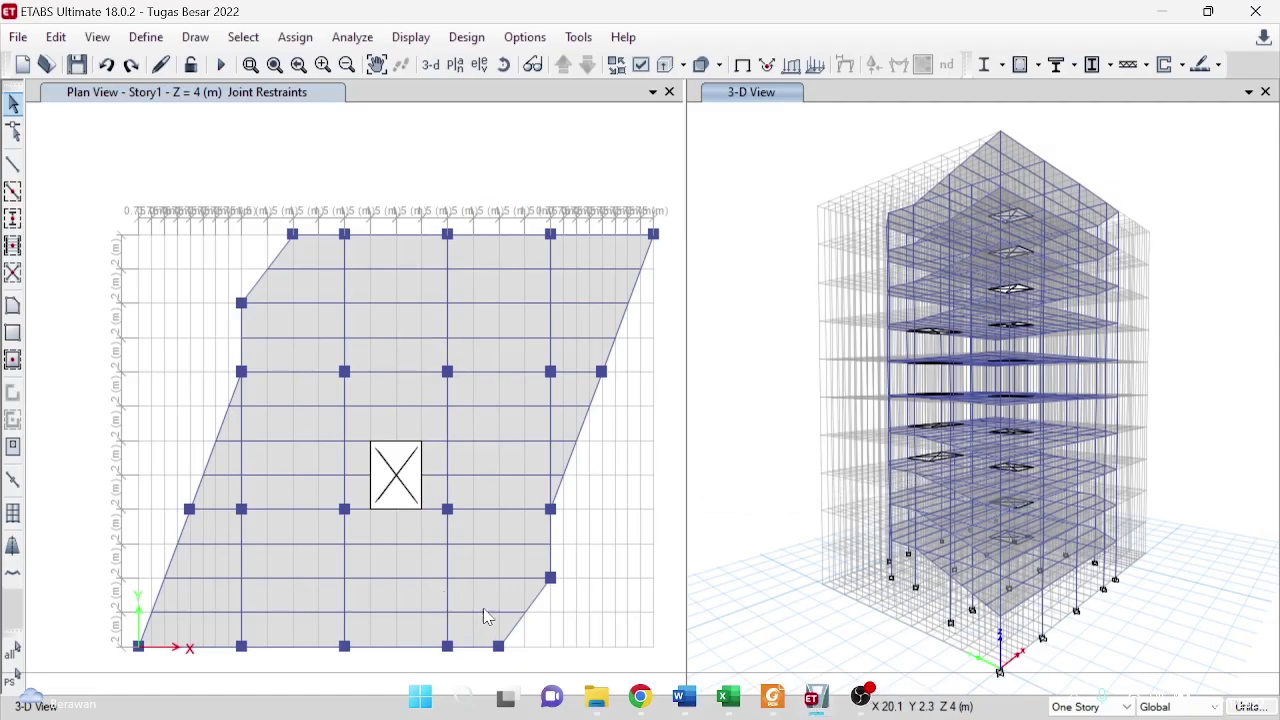
{"action": "left_click", "coordinate": [414, 702]}
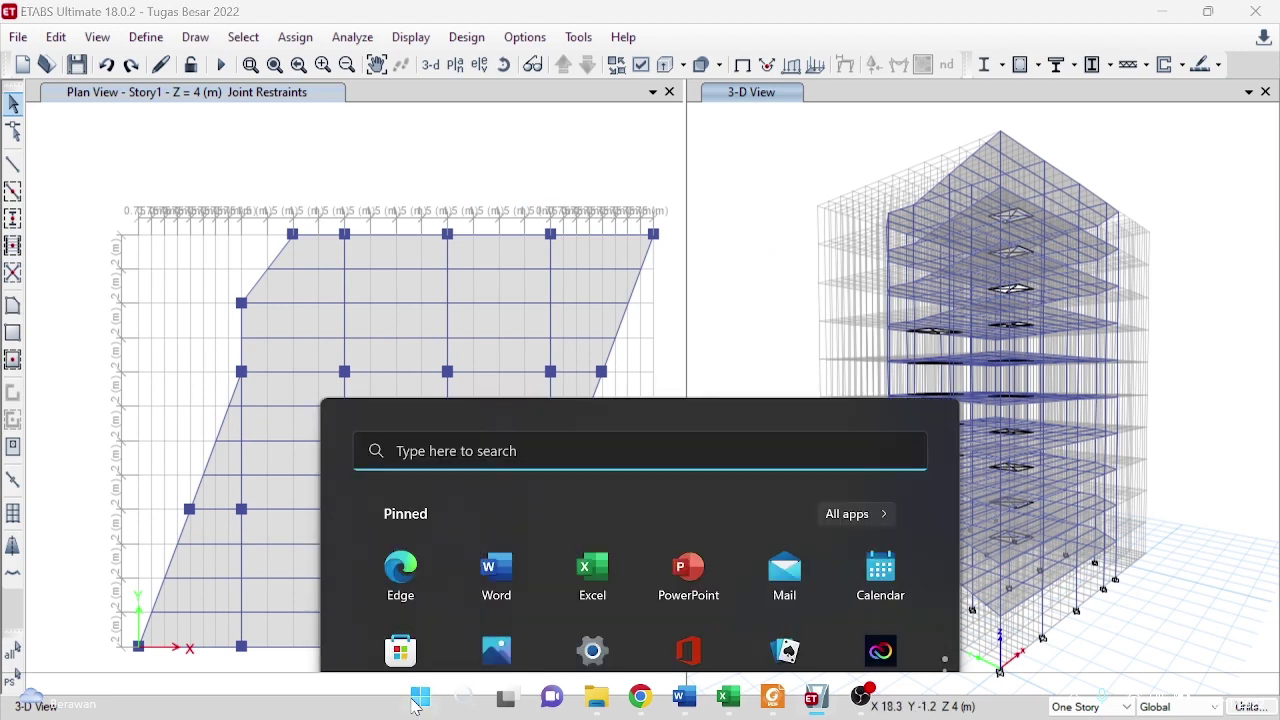
{"action": "left_click", "coordinate": [414, 702]}
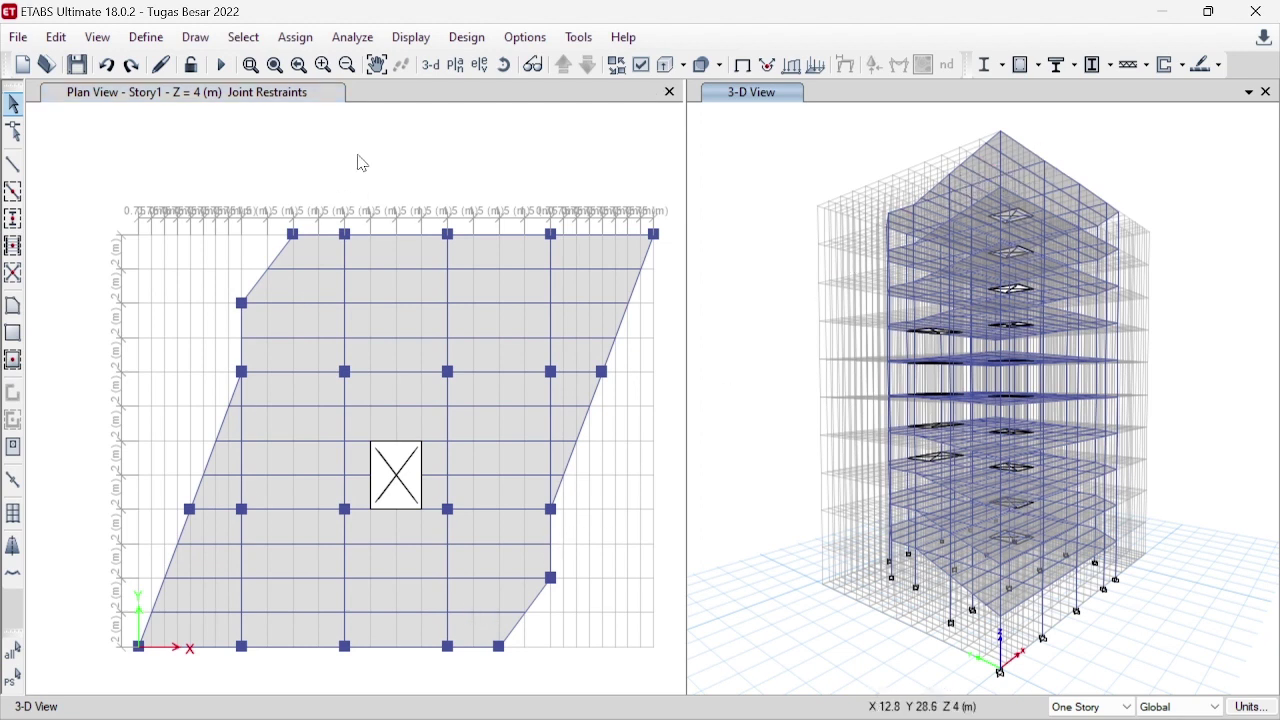
{"action": "left_click", "coordinate": [113, 126]}
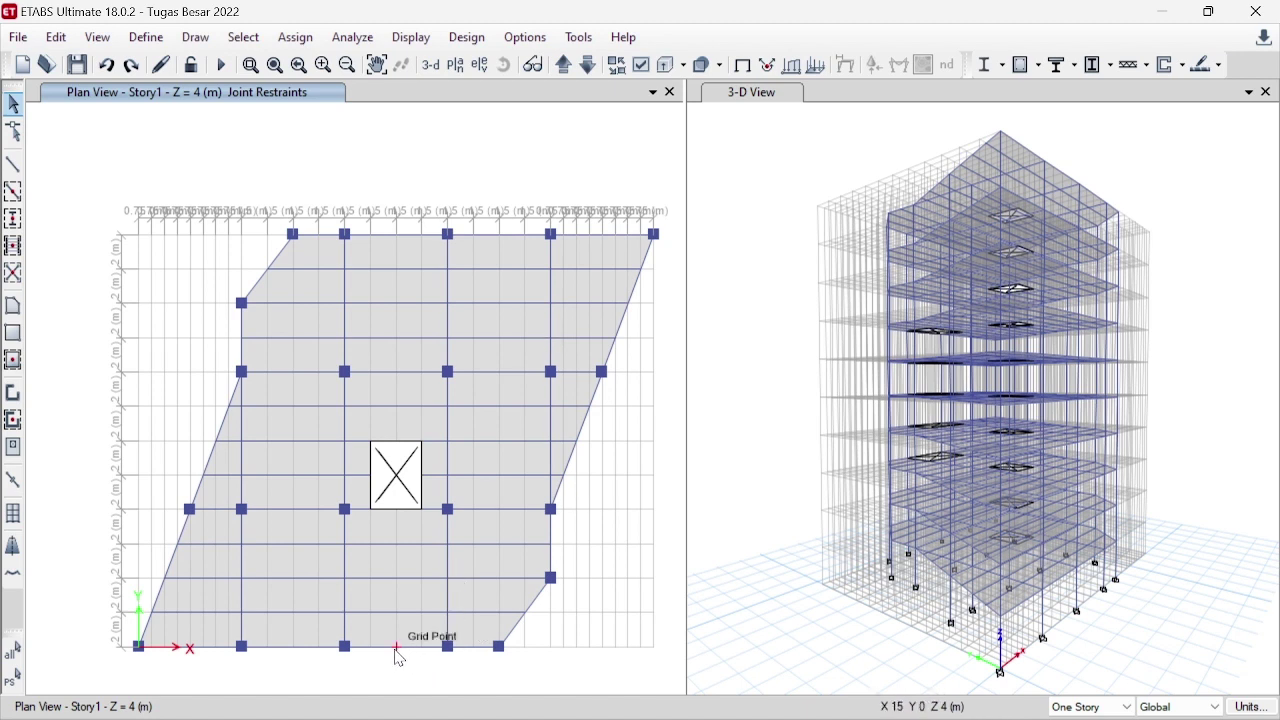
- Open the wall pier label definitions, check the existing pier names, and close them without adding a label
{"action": "left_click", "coordinate": [146, 37]}
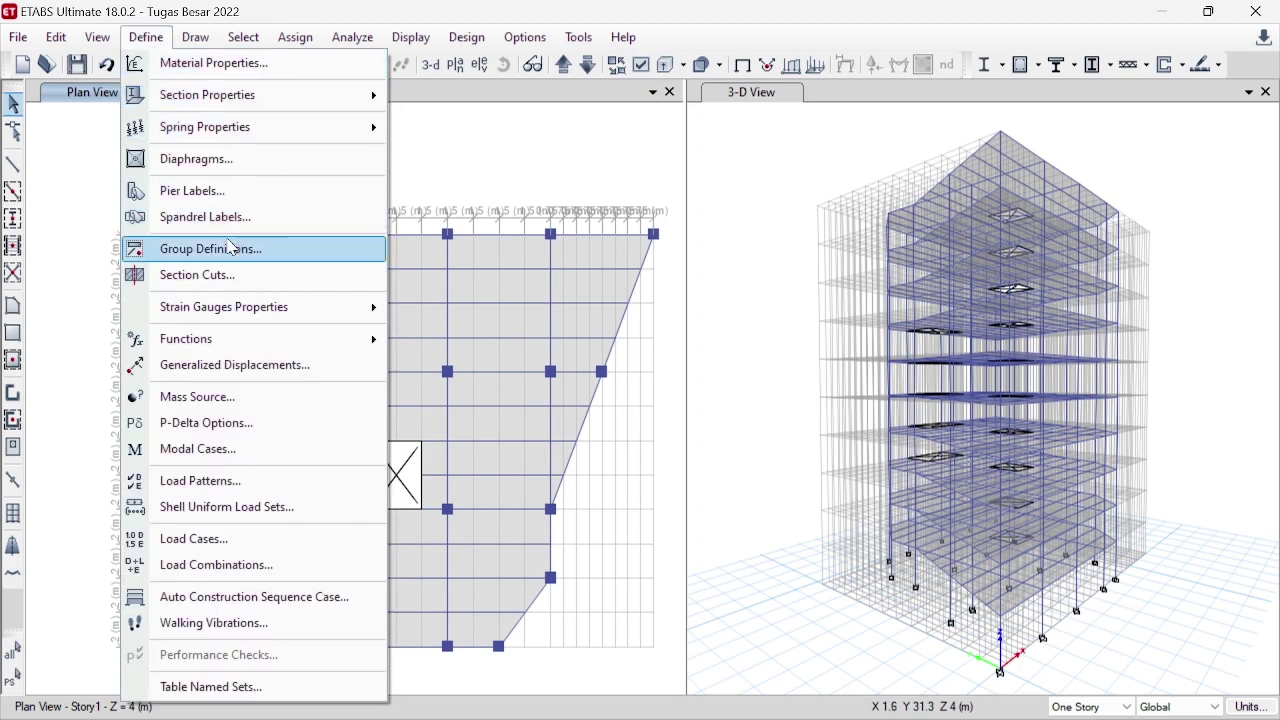
{"action": "left_click", "coordinate": [230, 191]}
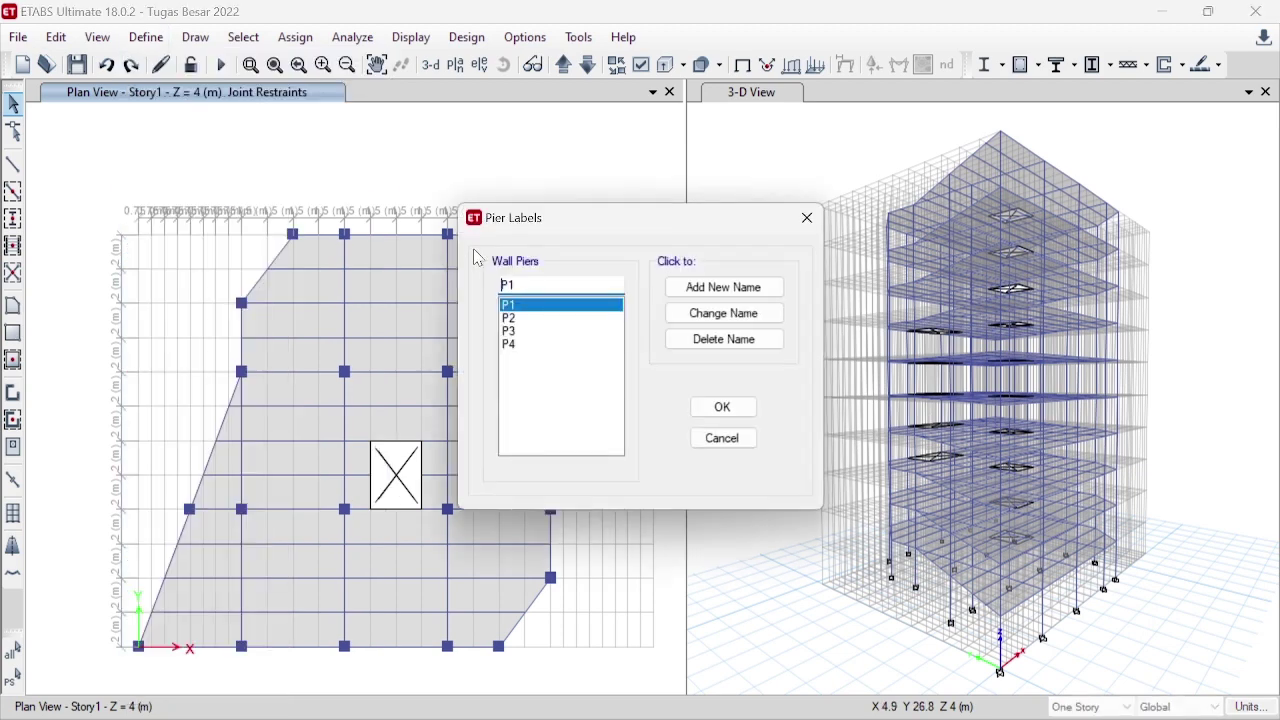
{"action": "left_click", "coordinate": [525, 318]}
{"action": "left_click", "coordinate": [525, 305]}
{"action": "left_click_drag", "start_coordinate": [551, 214], "coordinate": [585, 258]}
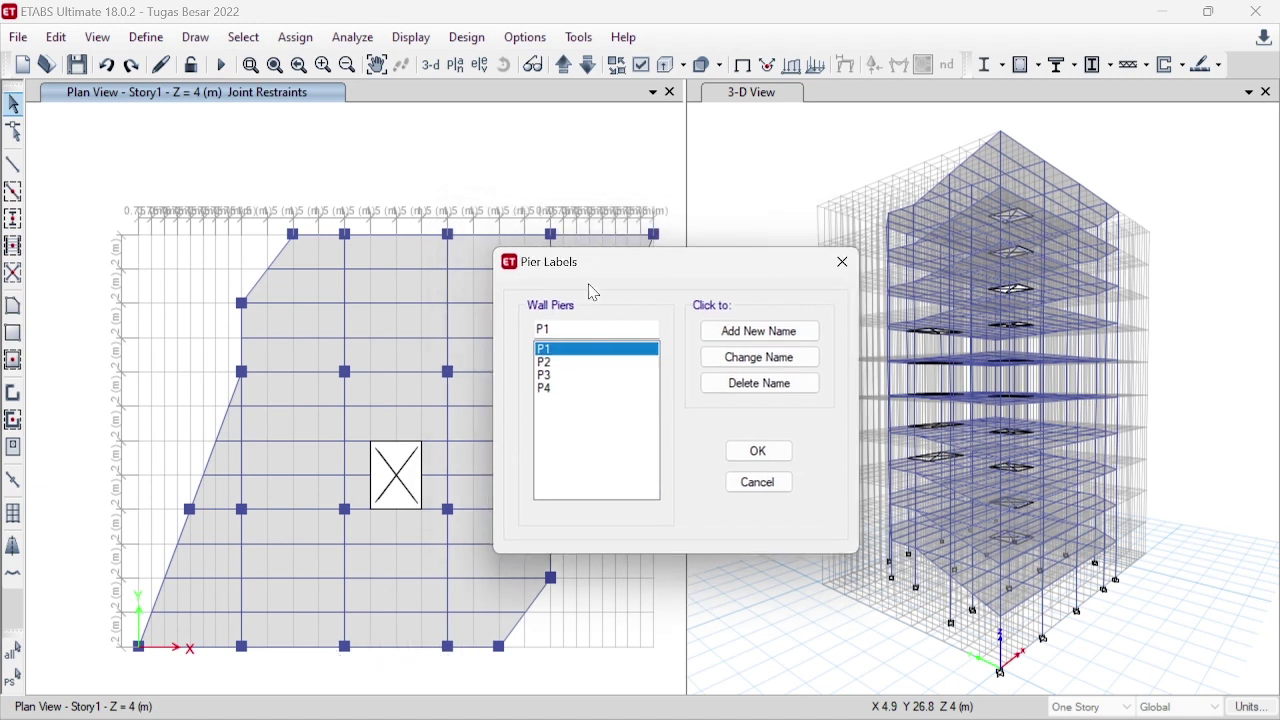
{"action": "left_click", "coordinate": [741, 334]}
{"action": "left_click", "coordinate": [730, 327]}
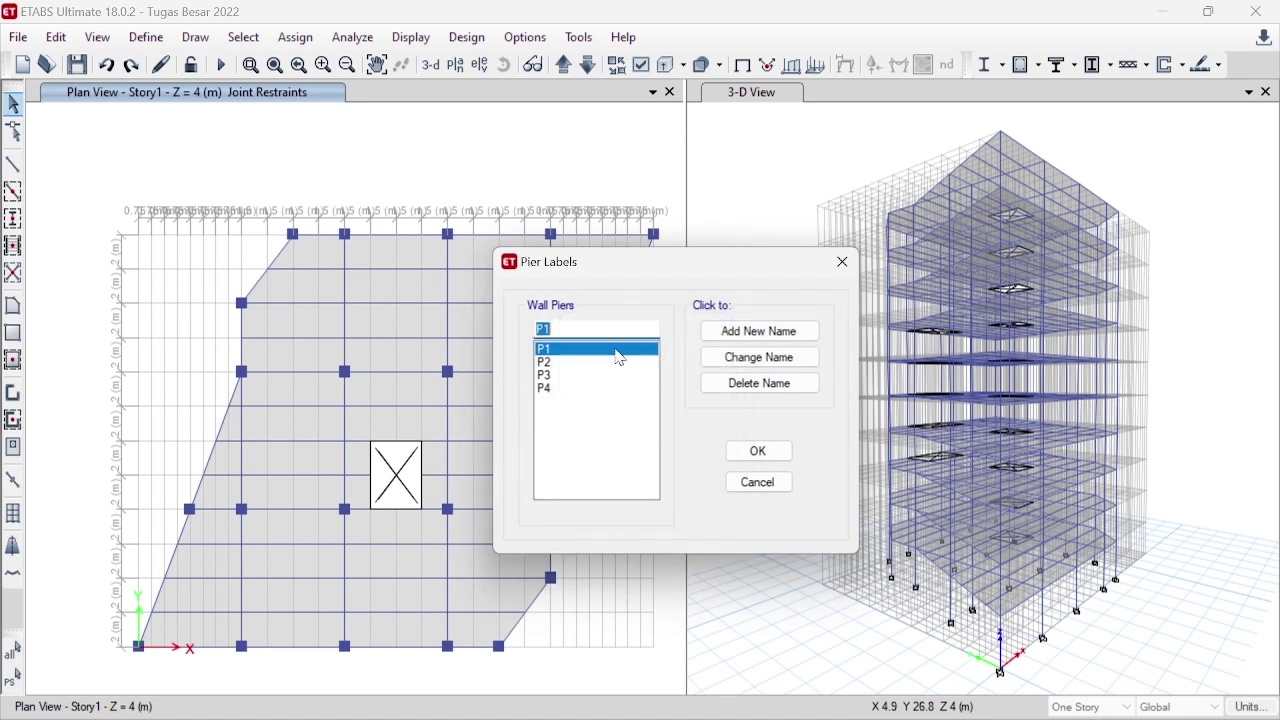
{"action": "left_click", "coordinate": [577, 361]}
{"action": "left_click", "coordinate": [567, 349]}
{"action": "left_click_drag", "start_coordinate": [573, 322], "coordinate": [524, 327]}
{"action": "left_click", "coordinate": [727, 345]}
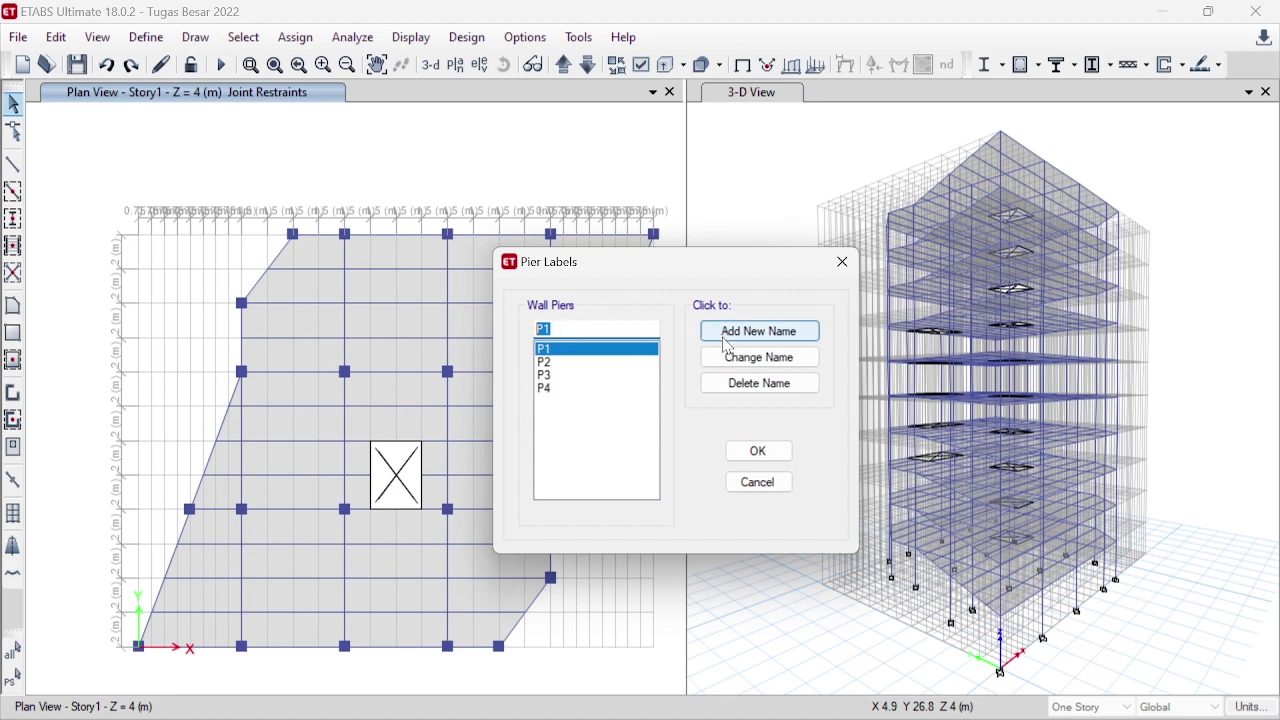
{"action": "left_click", "coordinate": [563, 389]}
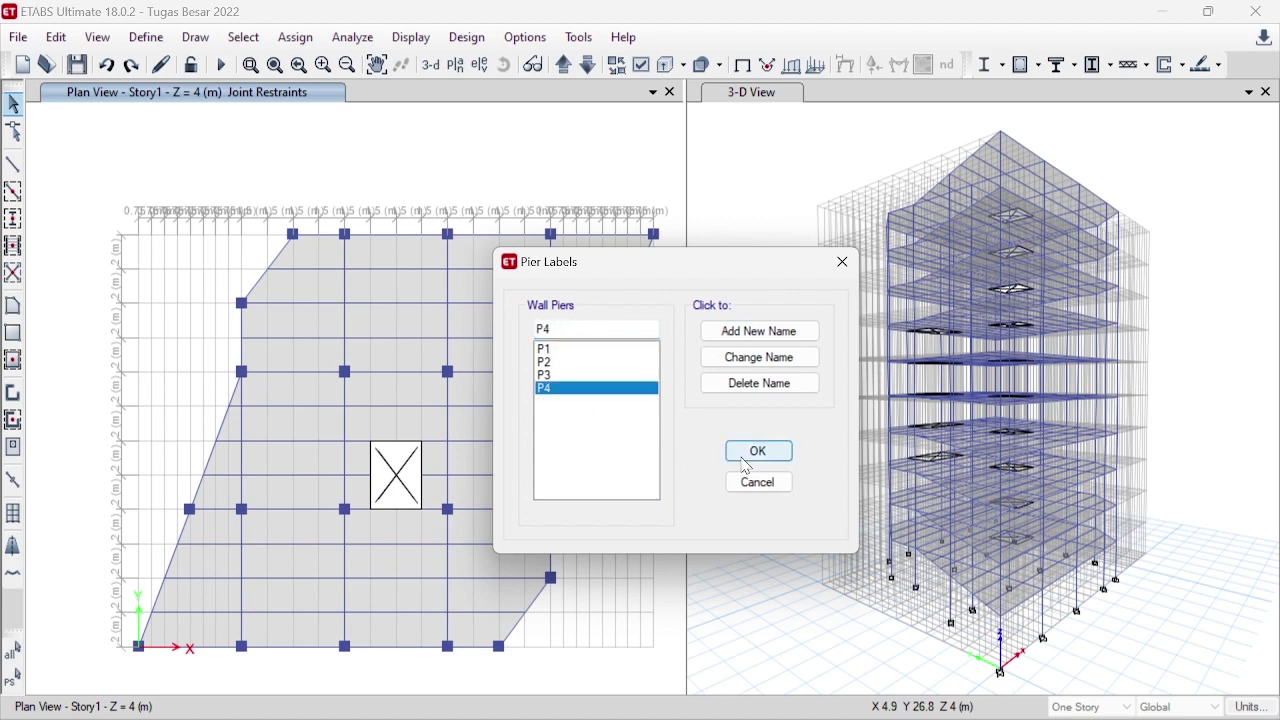
{"action": "left_click", "coordinate": [755, 453]}
- Rename the existing shear wall section as Dinding Geser 250 and check its stiffness modifiers
{"action": "left_click", "coordinate": [146, 37]}
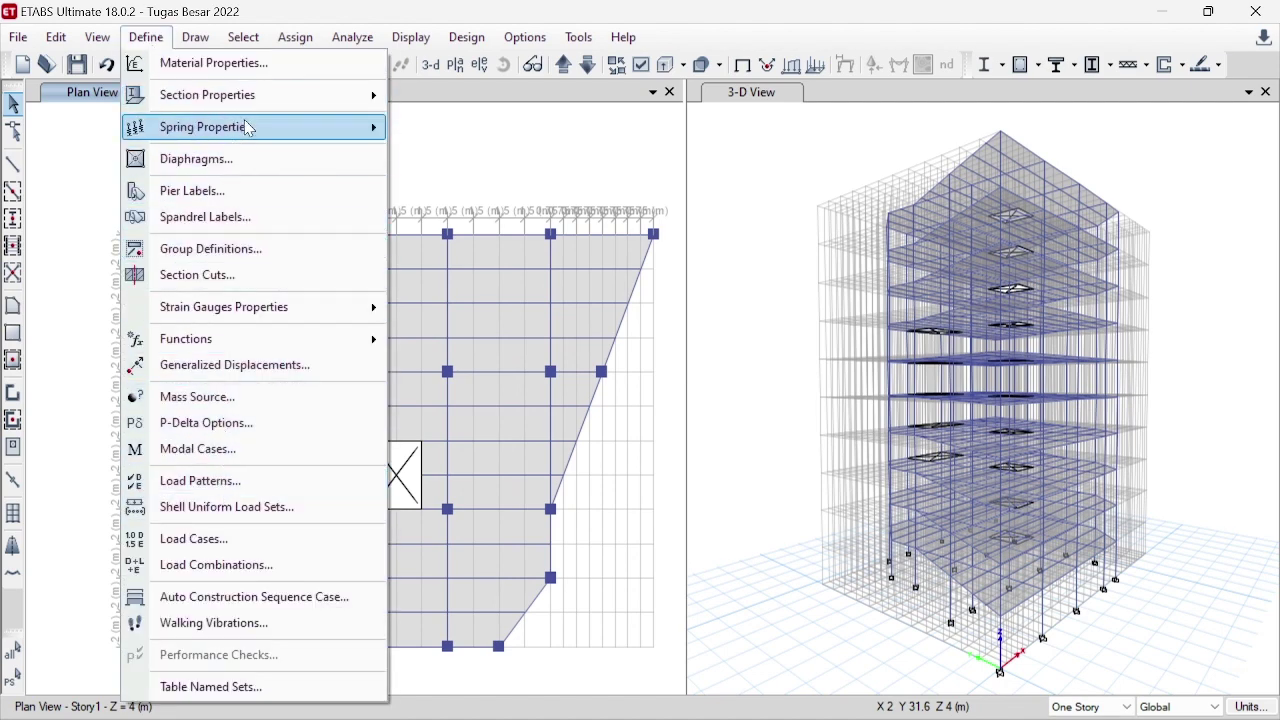
{"action": "mouse_move", "coordinate": [297, 133]}
{"action": "mouse_move", "coordinate": [276, 101]}
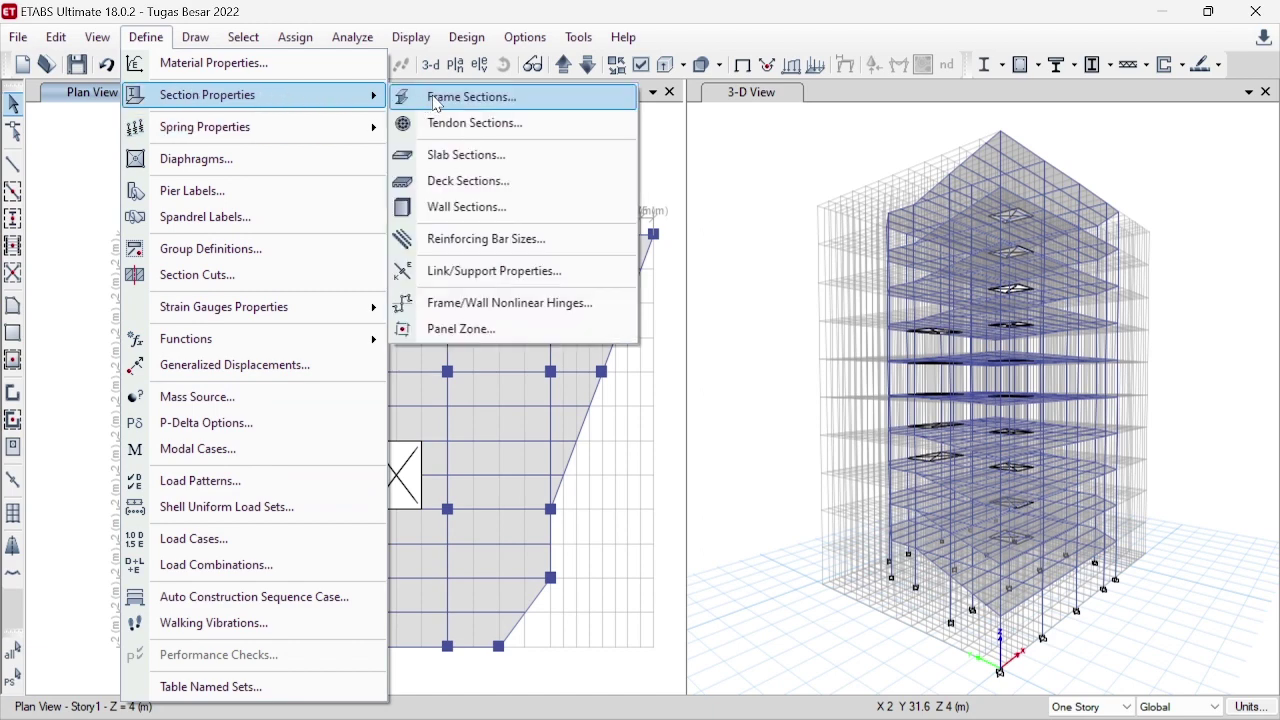
{"action": "left_click", "coordinate": [455, 207]}
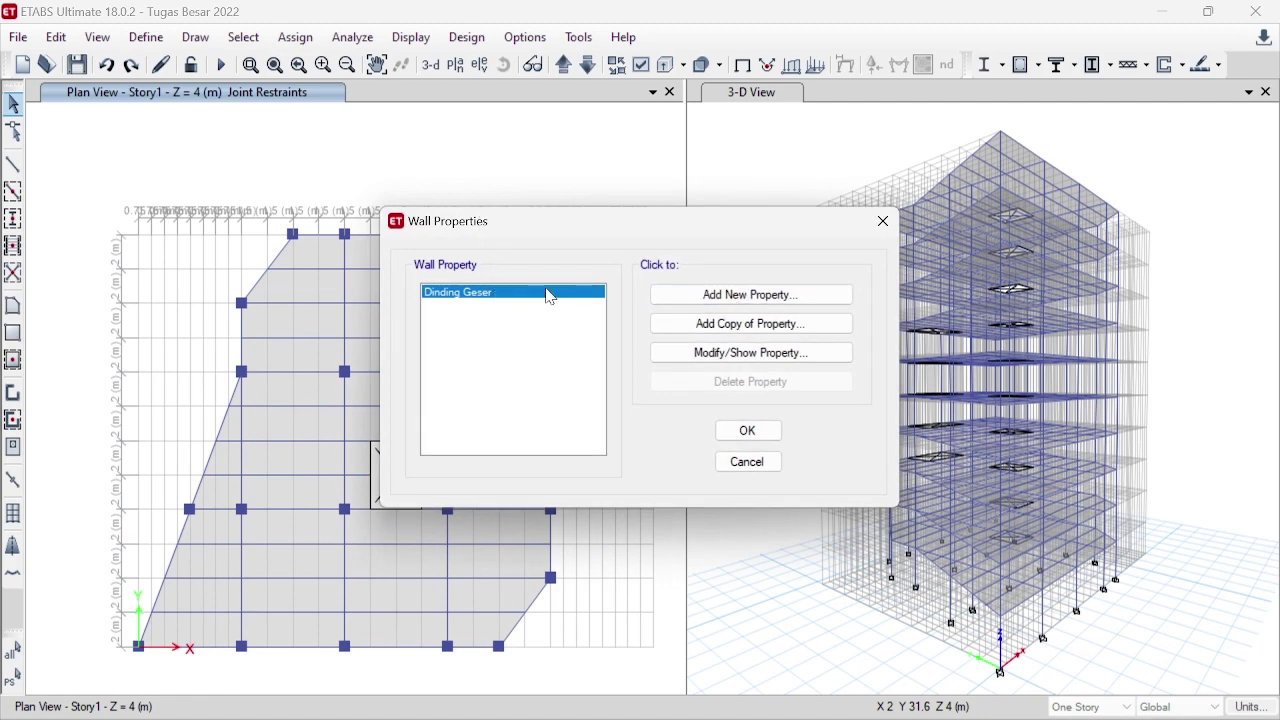
{"action": "left_click", "coordinate": [700, 352]}
{"action": "left_click", "coordinate": [727, 199]}
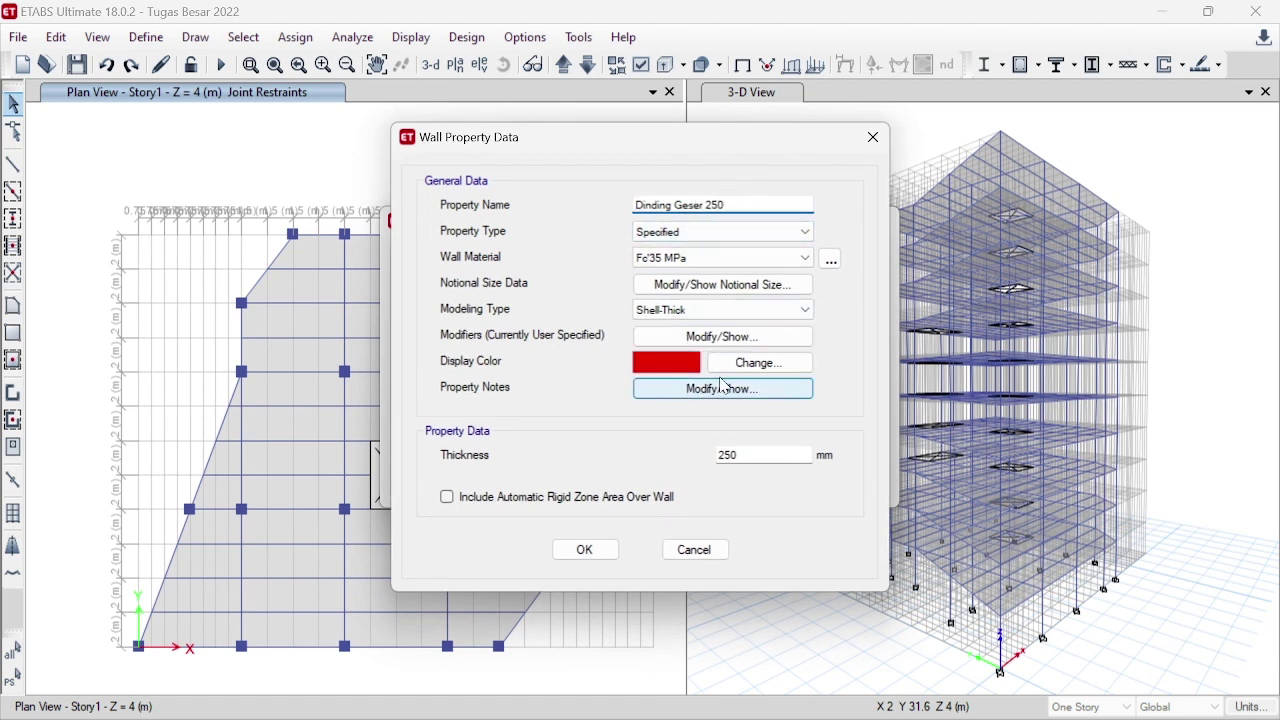
{"action": "left_click", "coordinate": [705, 337]}
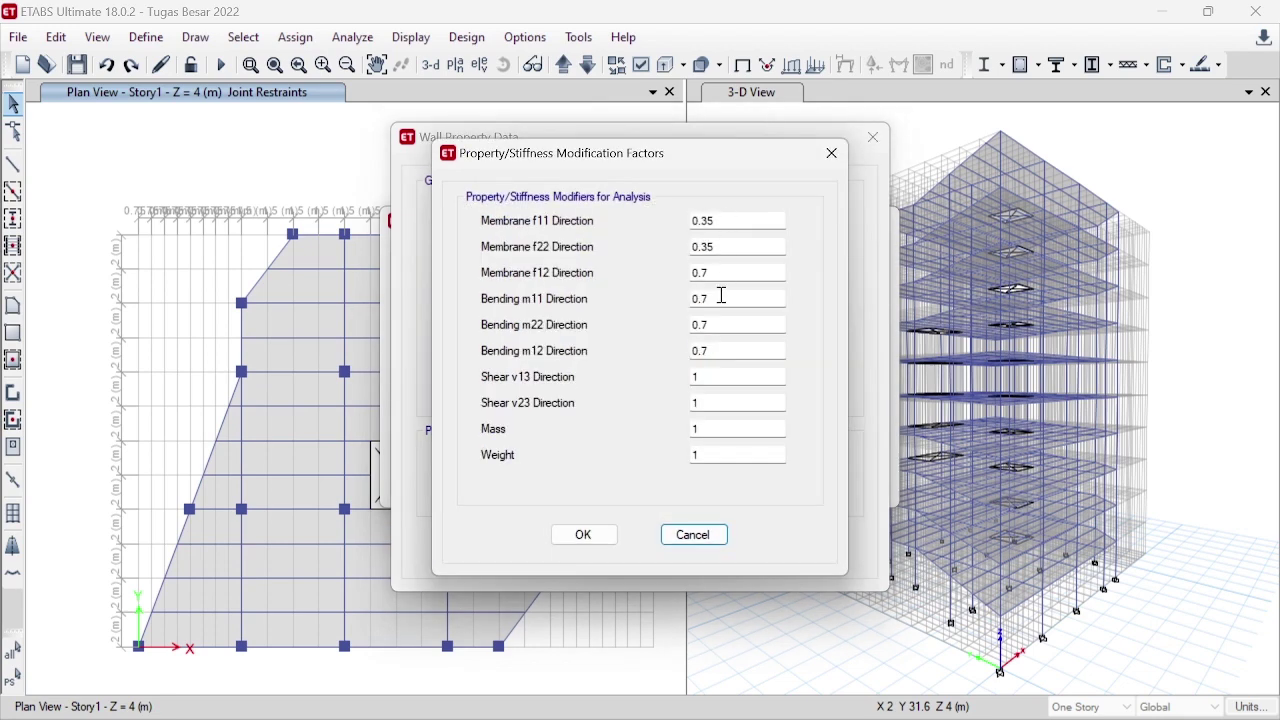
{"action": "left_click", "coordinate": [584, 535]}
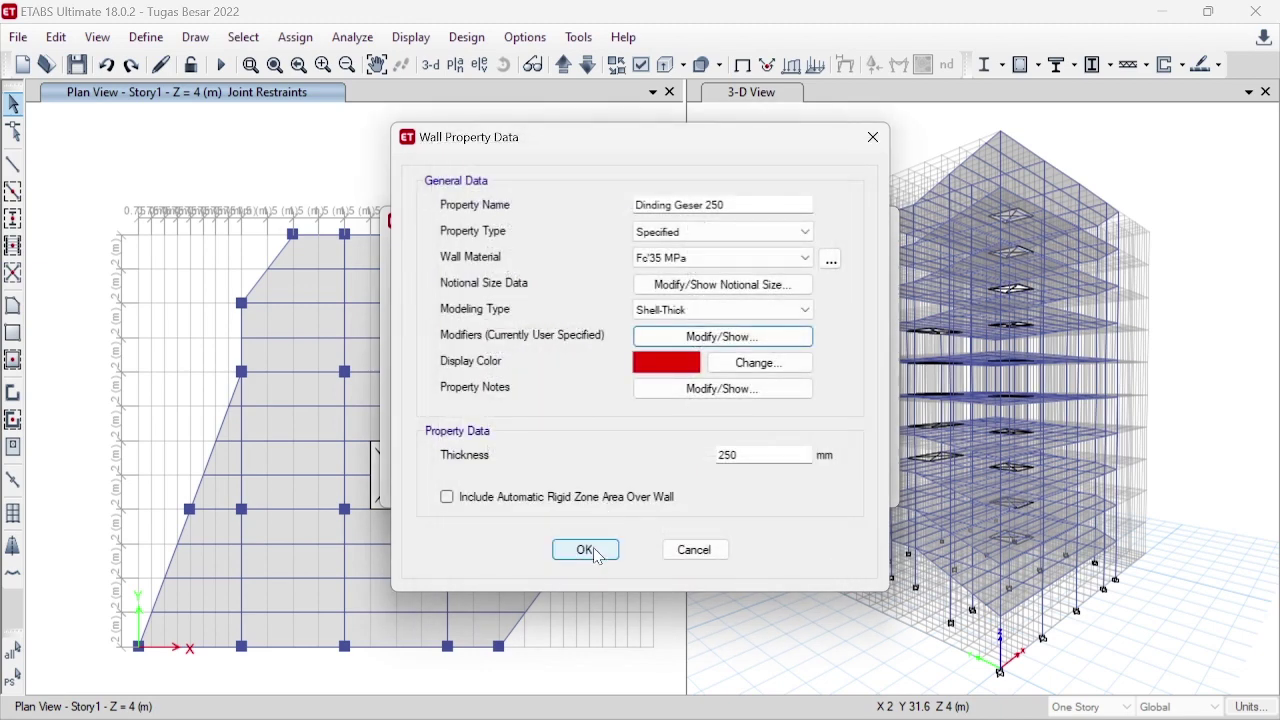
{"action": "left_click", "coordinate": [587, 551]}
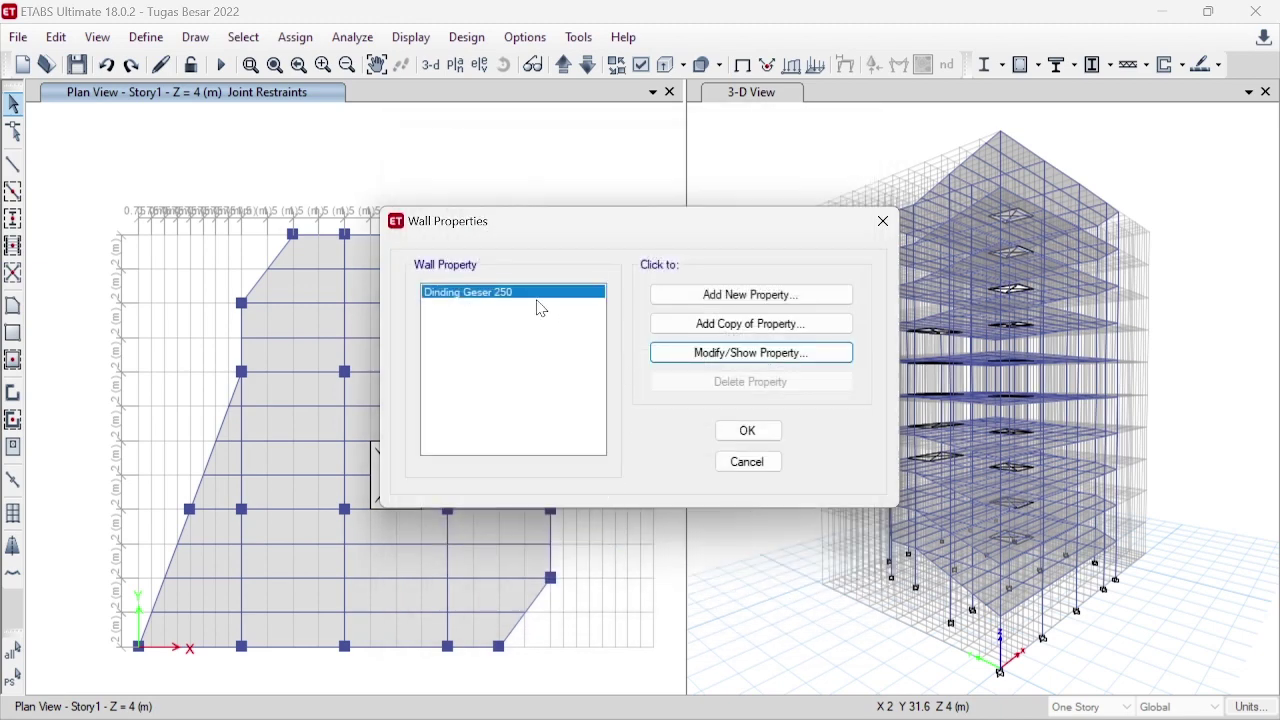
- Add a new wall property named Boundary 650
{"action": "left_click", "coordinate": [729, 296]}
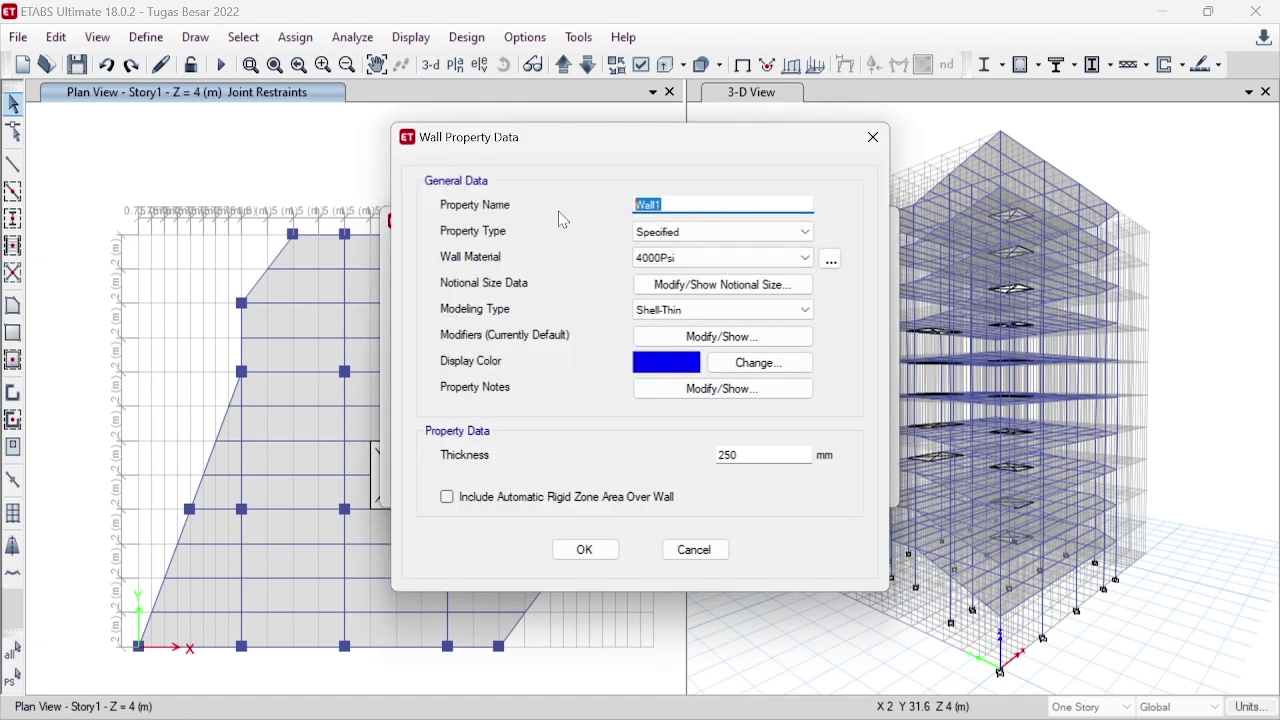
{"action": "type", "text": "Boundary"}
{"action": "left_click_drag", "start_coordinate": [668, 142], "coordinate": [646, 138]}
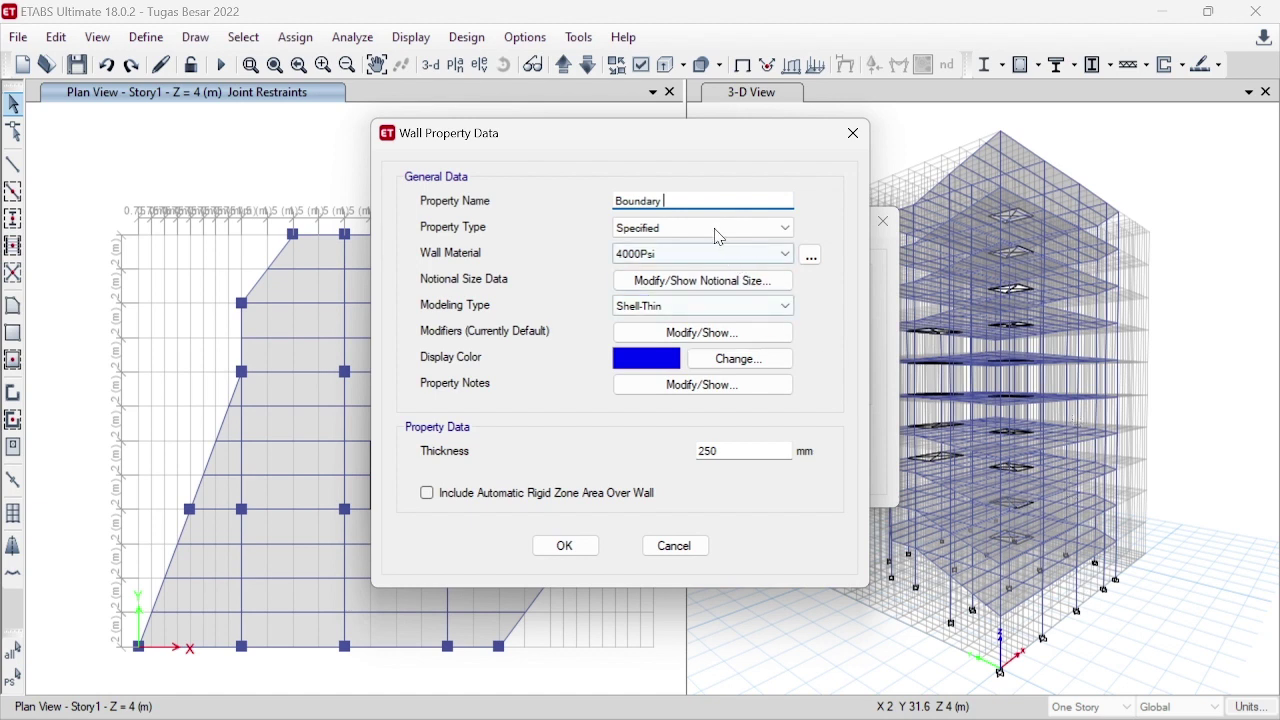
{"action": "type", "text": "650"}
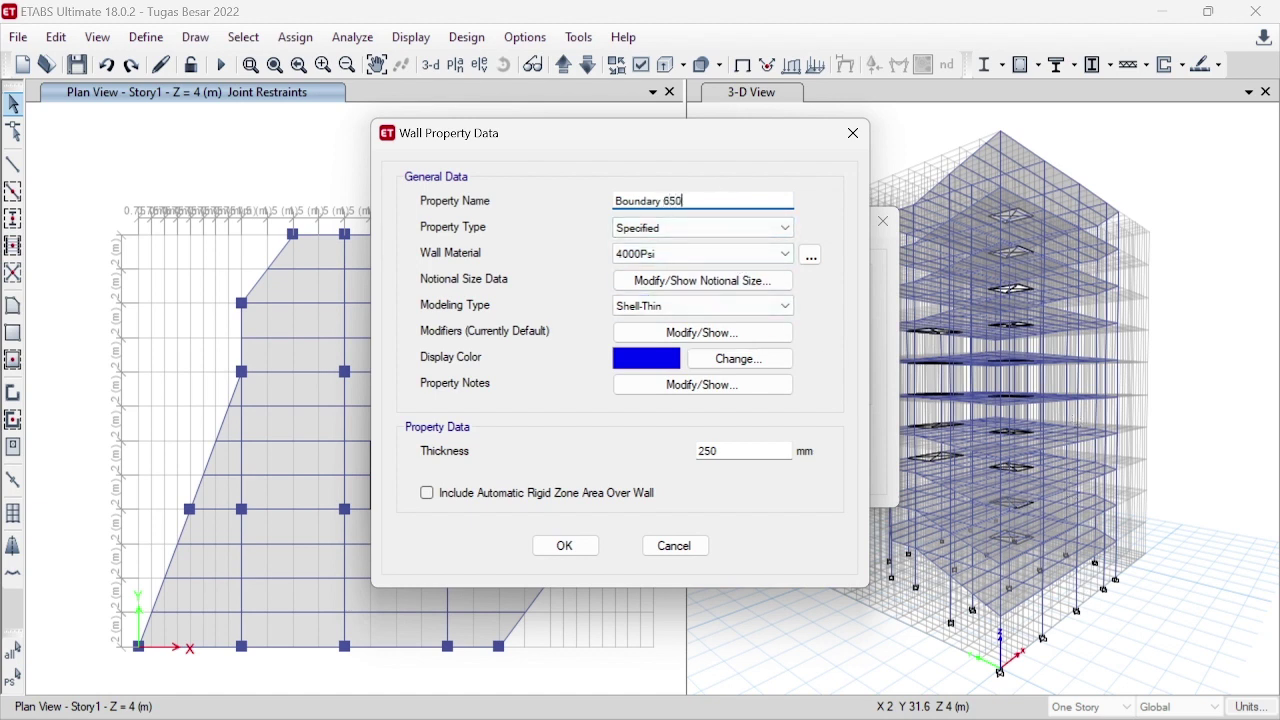
- Set the Boundary 650 wall material to Fc'35 MPa and its modeling type to Shell-Thick
{"action": "left_click", "coordinate": [700, 254]}
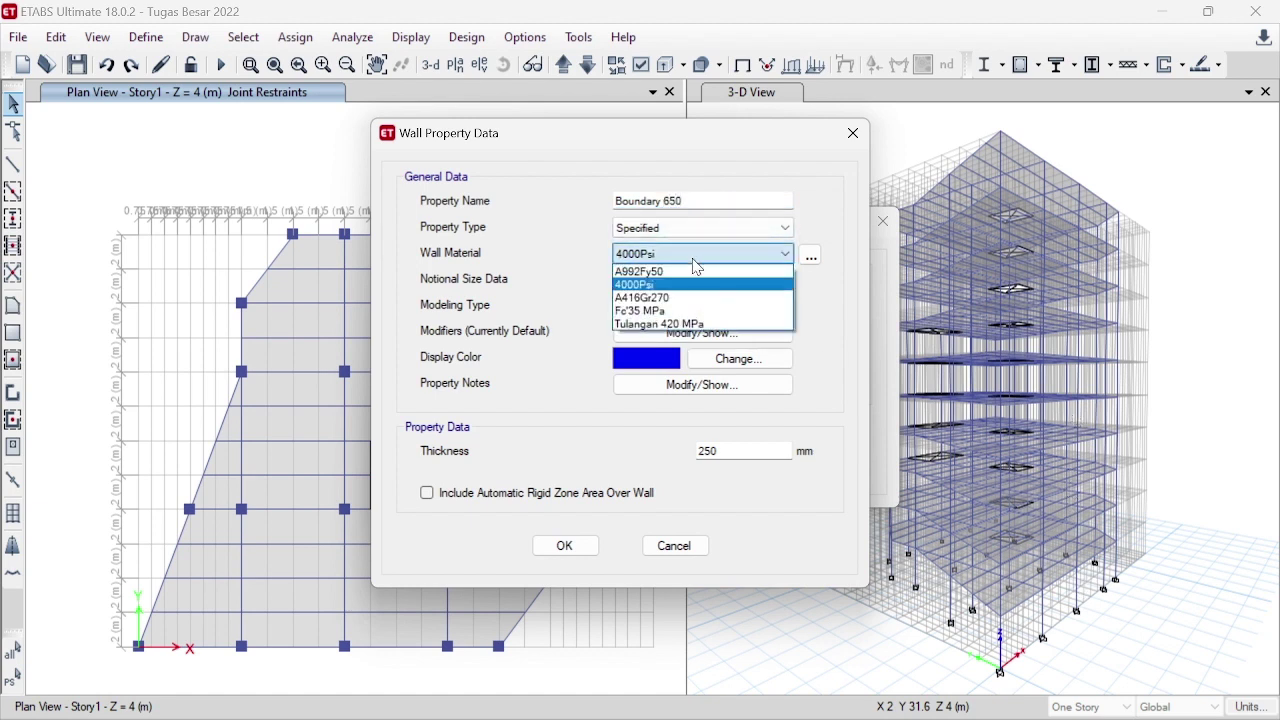
{"action": "left_click", "coordinate": [692, 219]}
{"action": "left_click", "coordinate": [692, 221]}
{"action": "left_click", "coordinate": [692, 221]}
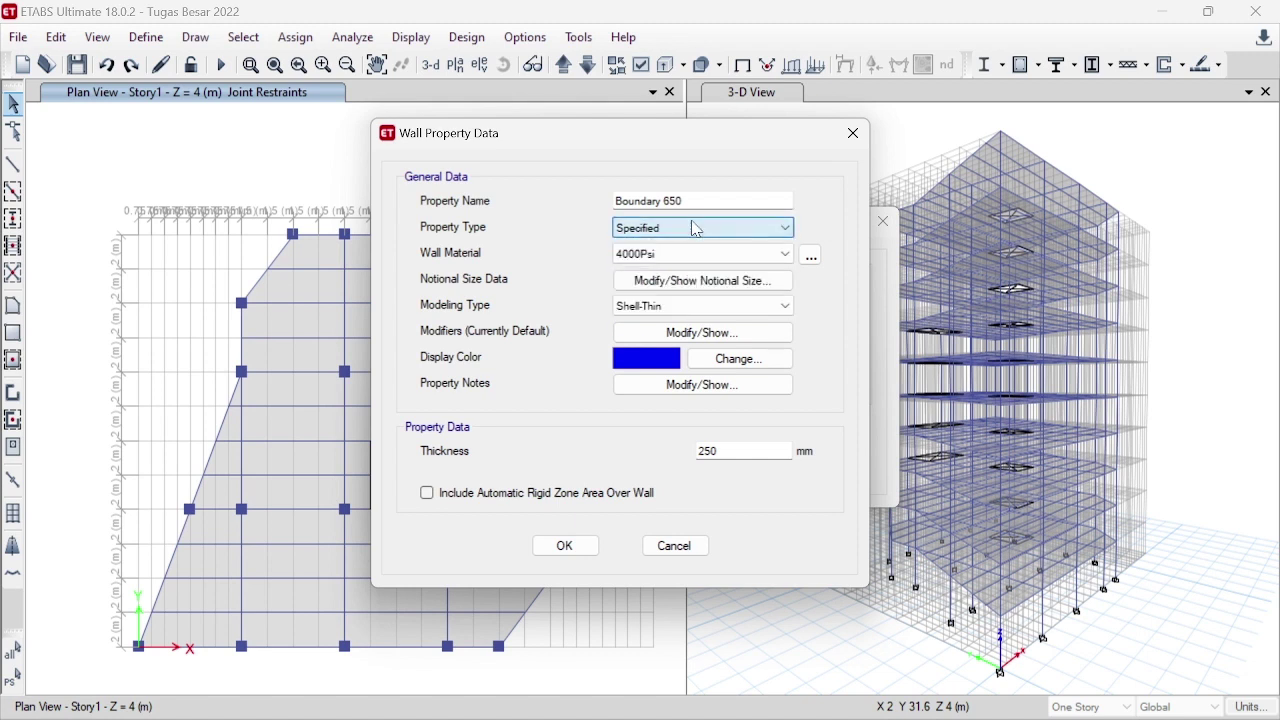
{"action": "left_click", "coordinate": [675, 257]}
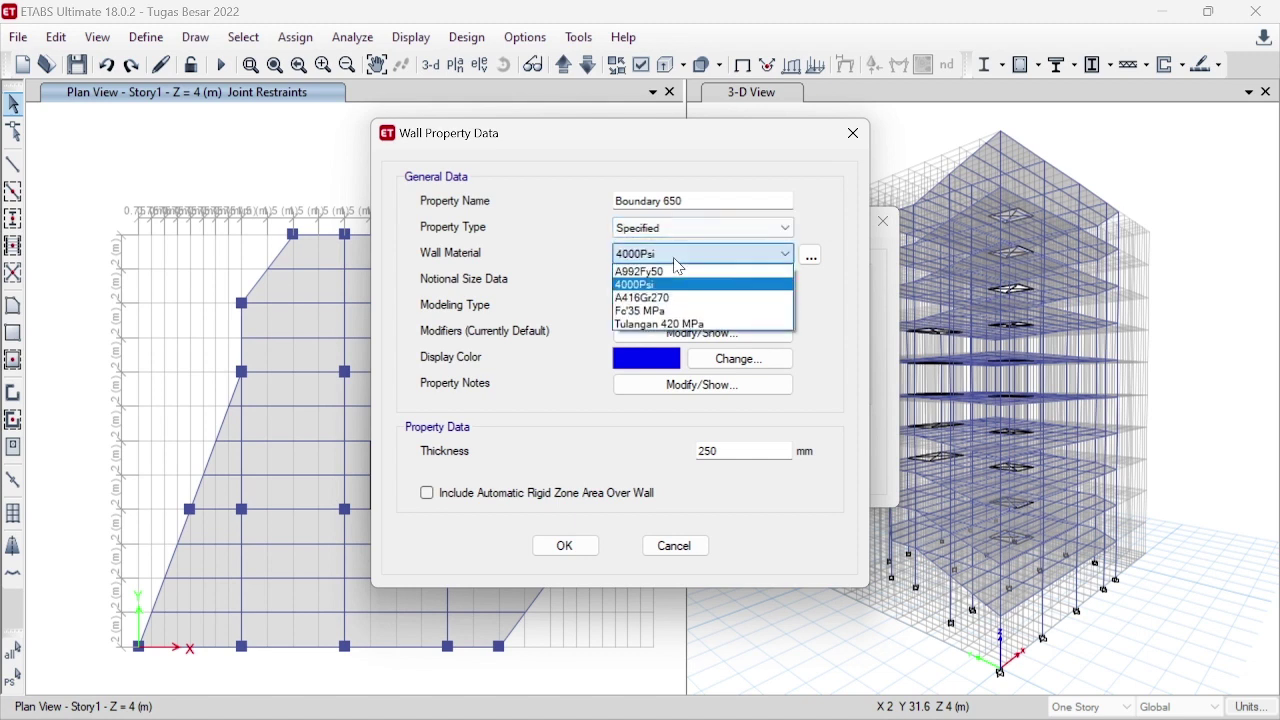
{"action": "left_click", "coordinate": [669, 311]}
{"action": "left_click", "coordinate": [725, 306]}
{"action": "left_click", "coordinate": [728, 306]}
{"action": "left_click", "coordinate": [731, 307]}
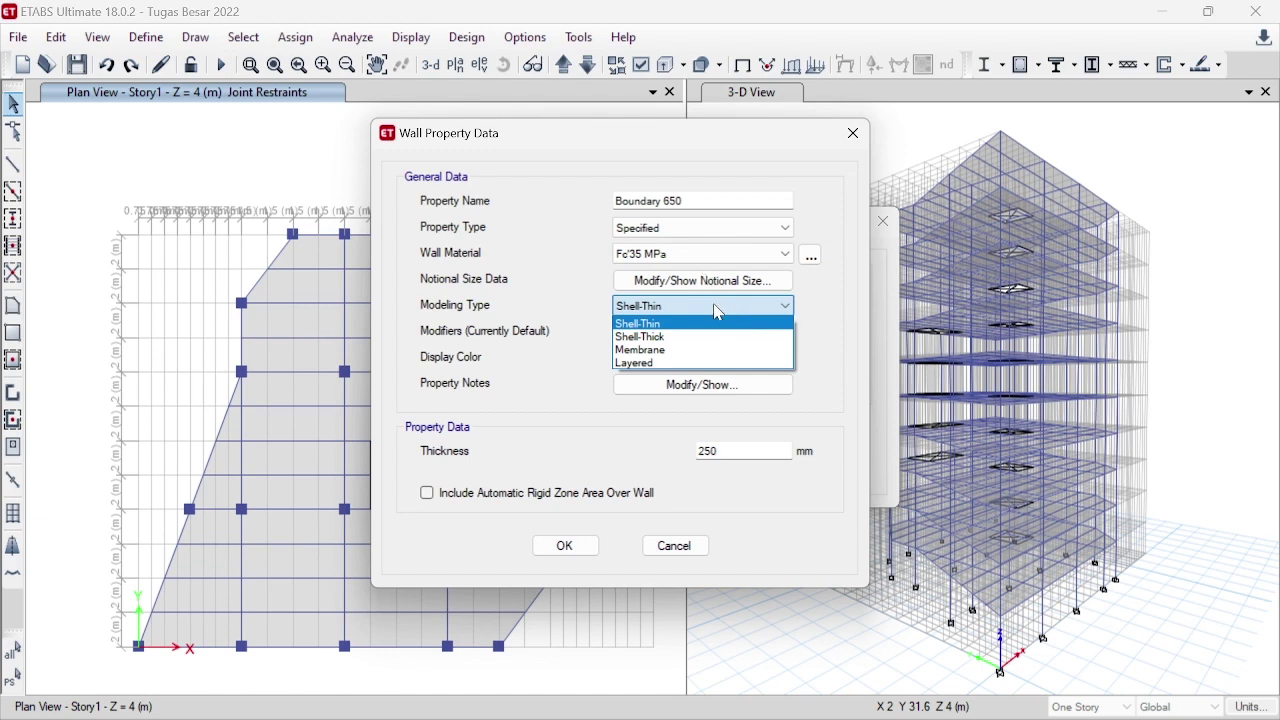
{"action": "left_click", "coordinate": [720, 337]}
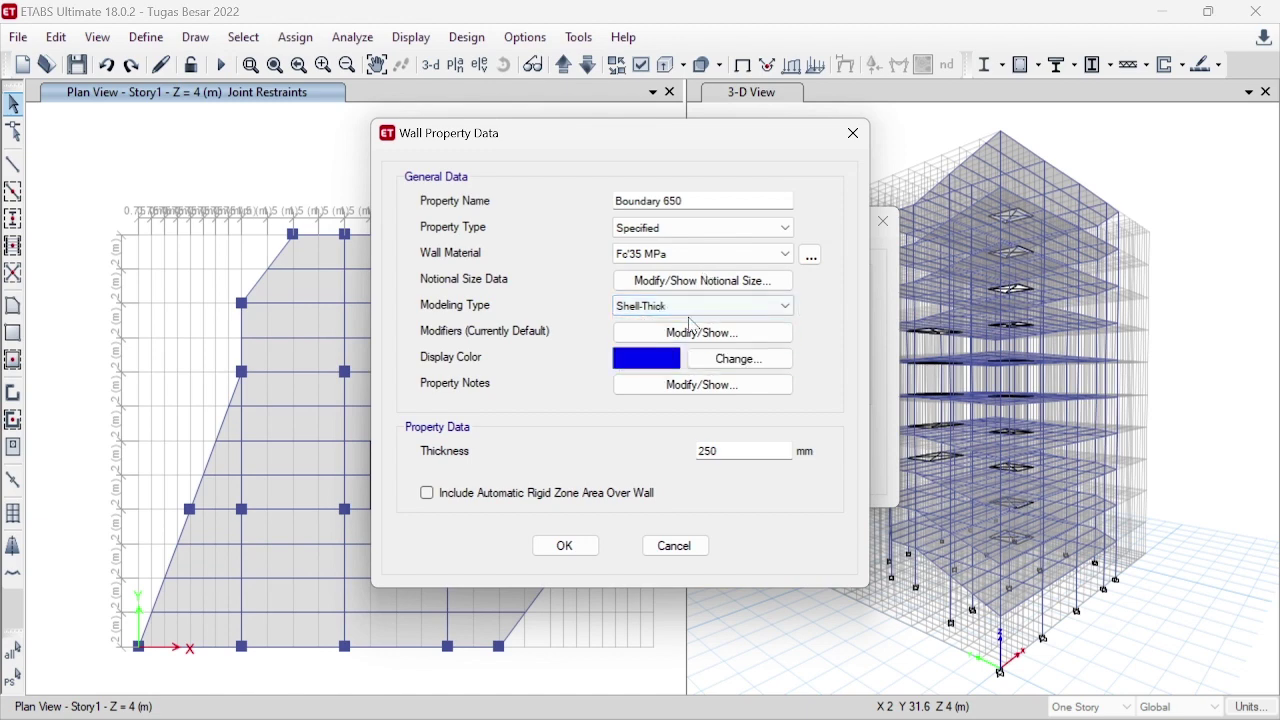
- Set the Boundary 650 membrane stiffness modifiers to 0.35 for f11 and f22 and 0.7 for f12
{"action": "left_click", "coordinate": [725, 334]}
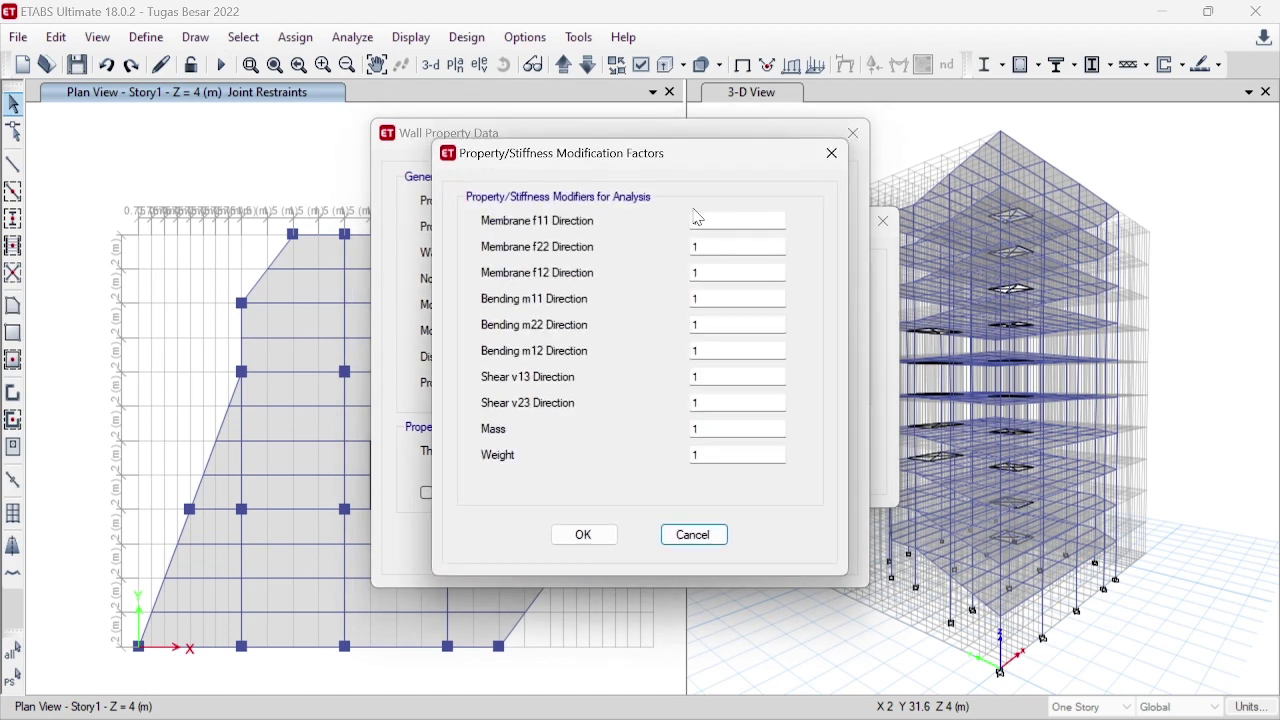
{"action": "double_click", "coordinate": [711, 221]}
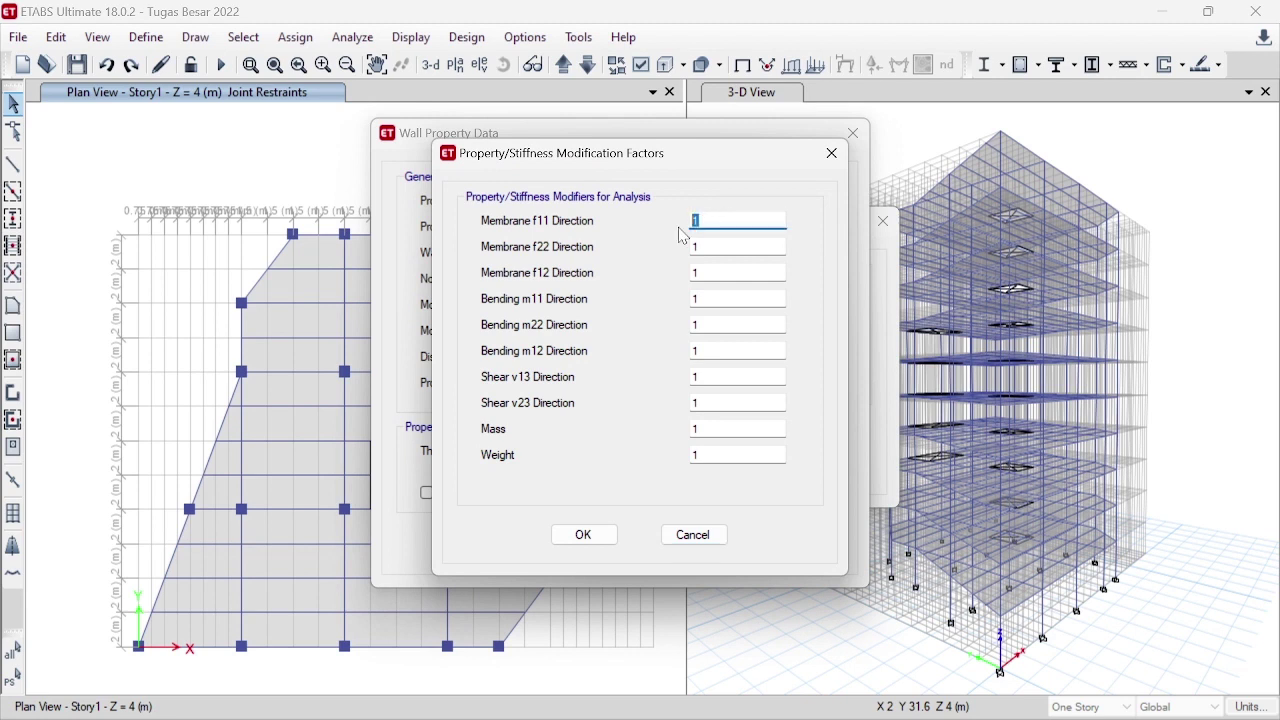
{"action": "type", "text": "0.35"}
{"action": "left_click", "coordinate": [694, 247]}
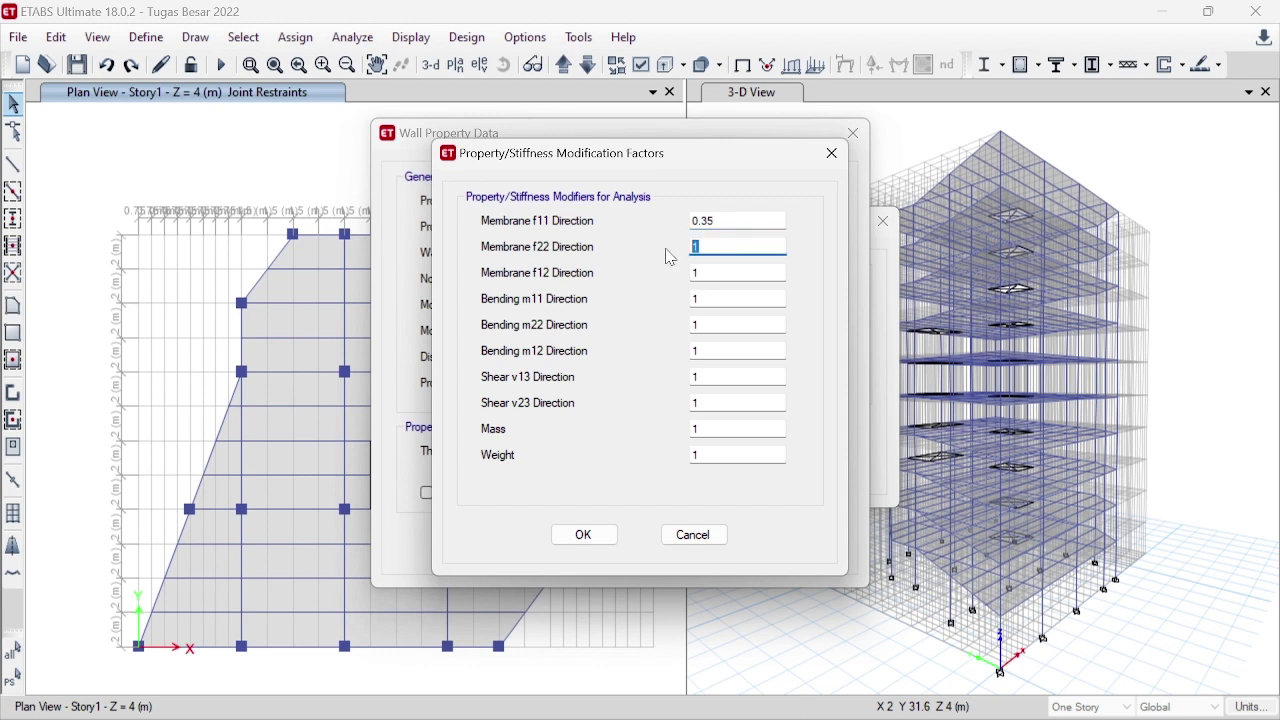
{"action": "type", "text": "0.35"}
{"action": "left_click", "coordinate": [712, 271]}
{"action": "type", "text": "0.7"}
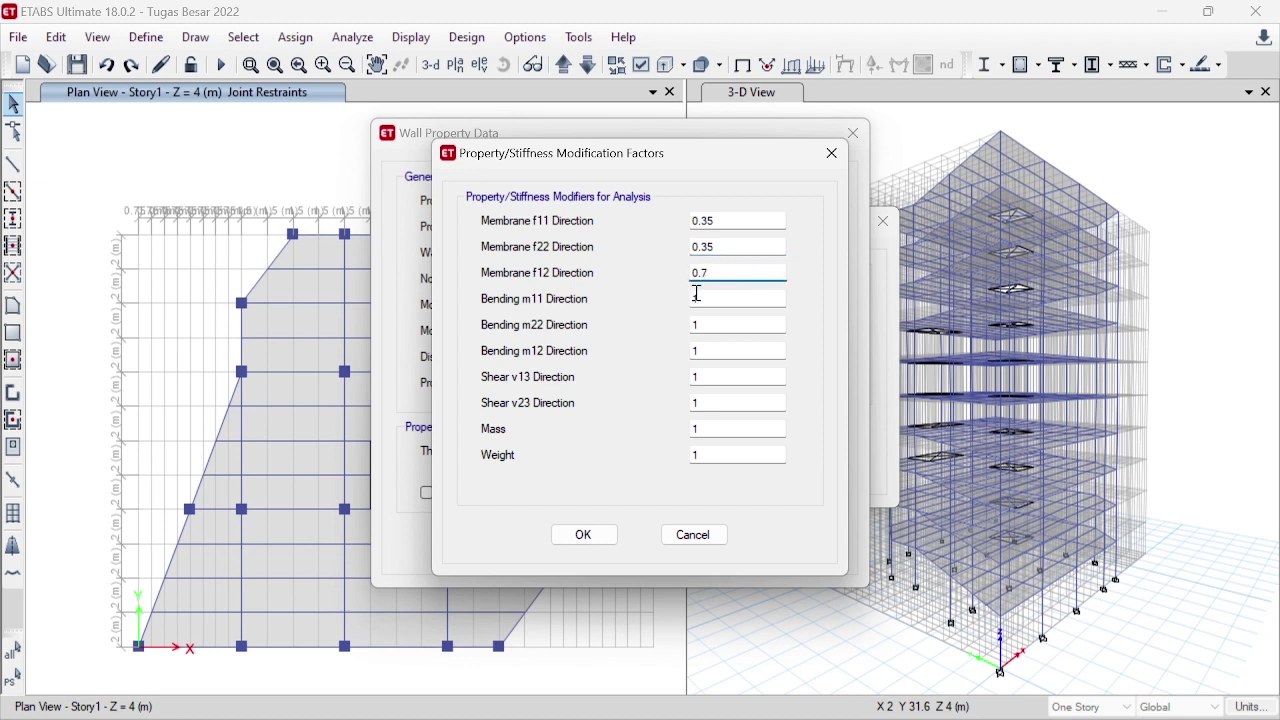
- Set the Boundary 650 bending stiffness modifiers m11, m22 and m12 to 0.7 and accept the modifiers
{"action": "left_click", "coordinate": [697, 293]}
{"action": "type", "text": "0.7"}
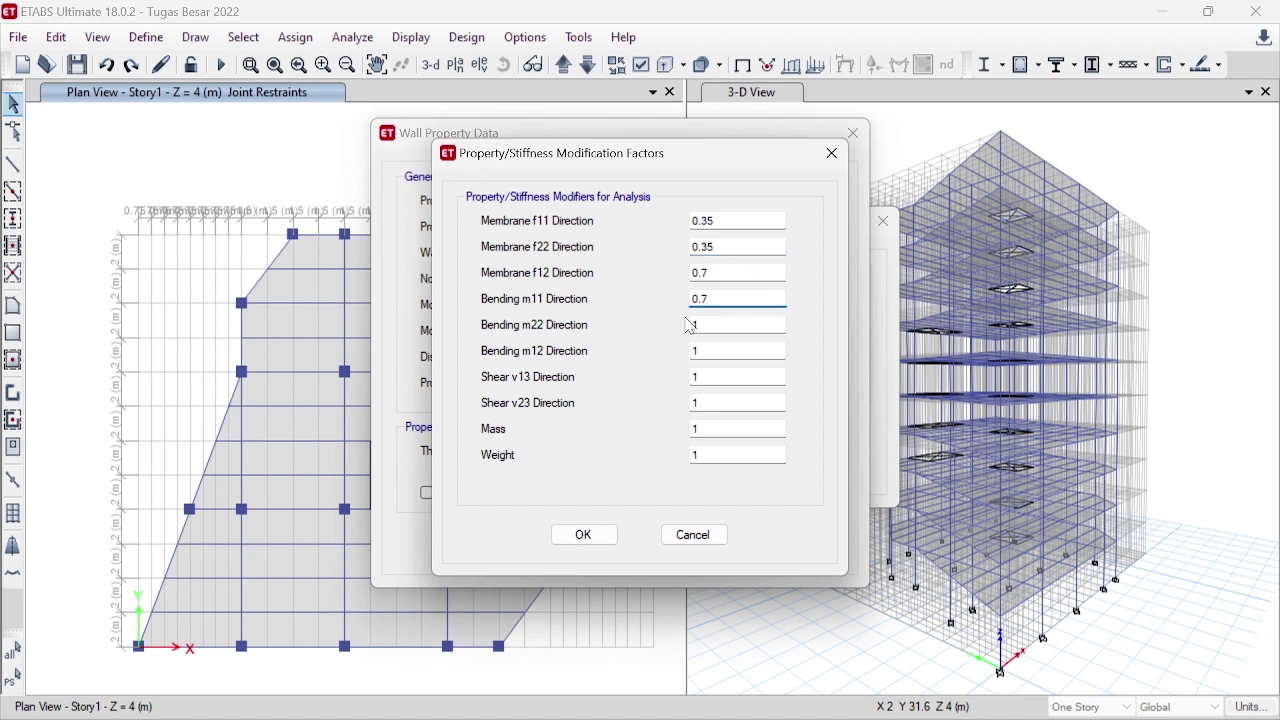
{"action": "left_click", "coordinate": [708, 325]}
{"action": "type", "text": "0.7"}
{"action": "left_click", "coordinate": [742, 353]}
{"action": "type", "text": "0."}
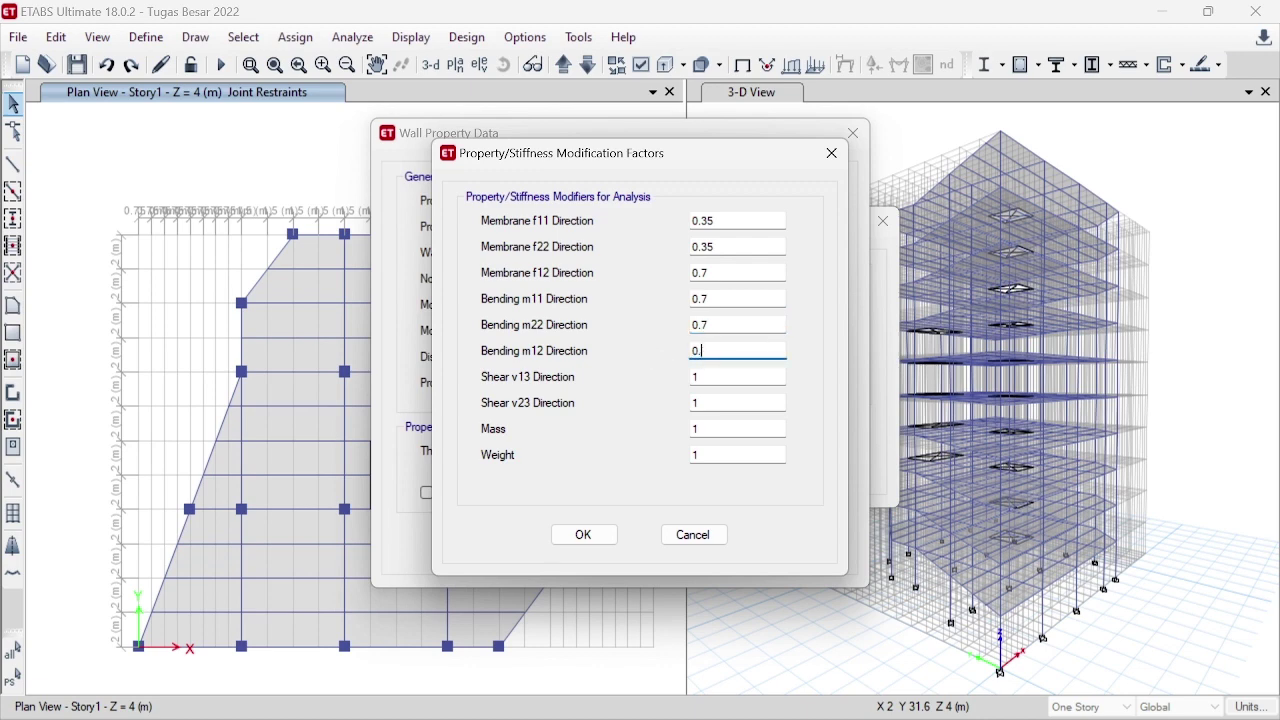
{"action": "type", "text": "7"}
{"action": "left_click", "coordinate": [586, 534]}
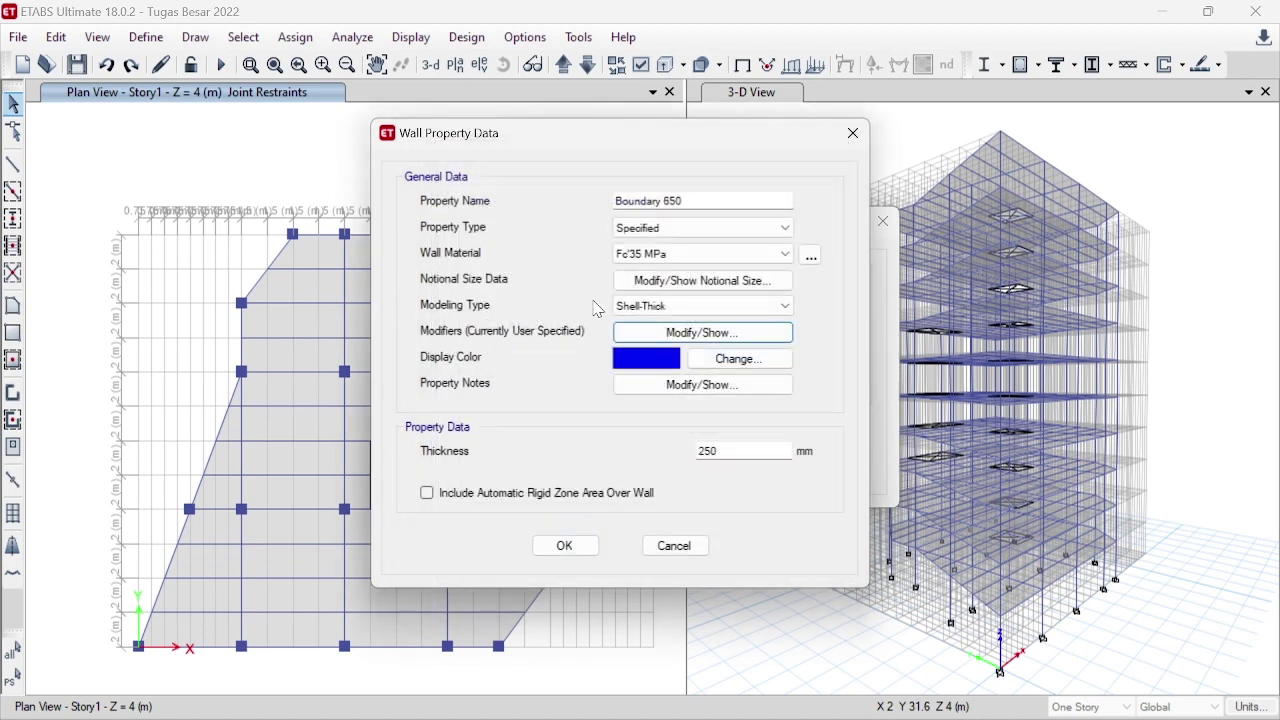
- Set the Boundary 650 wall thickness to 650 mm and accept the property
{"action": "left_click_drag", "start_coordinate": [729, 451], "coordinate": [678, 455]}
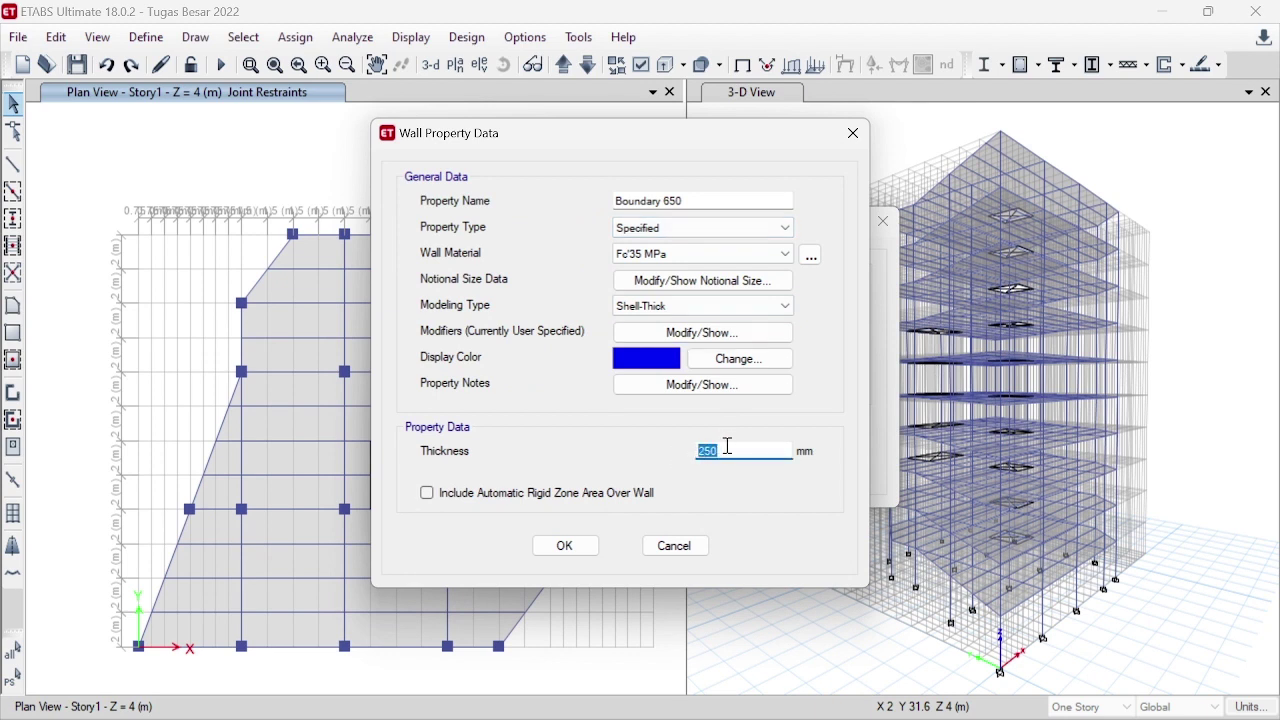
{"action": "type", "text": "650"}
{"action": "left_click", "coordinate": [566, 546]}
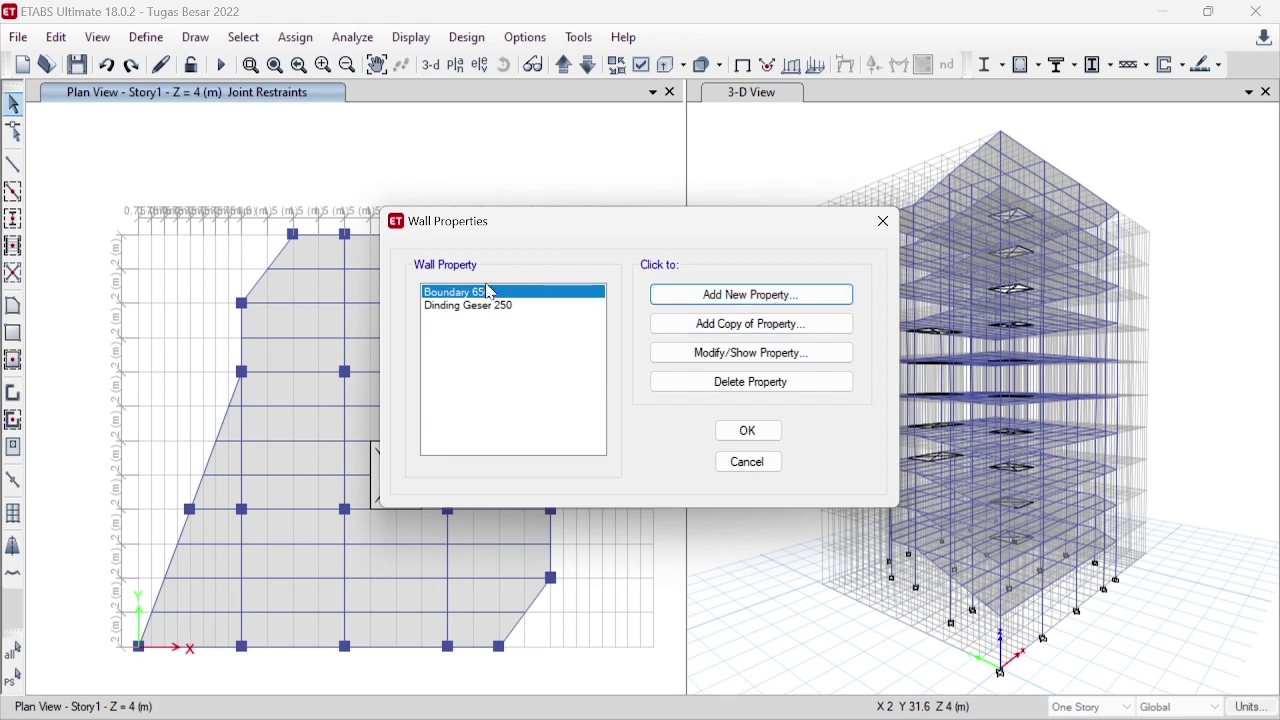
- Add a copy of the Boundary 650 wall property named Boundary 550 and check its stiffness modifiers
{"action": "left_click", "coordinate": [735, 326]}
{"action": "left_click_drag", "start_coordinate": [668, 205], "coordinate": [623, 206]}
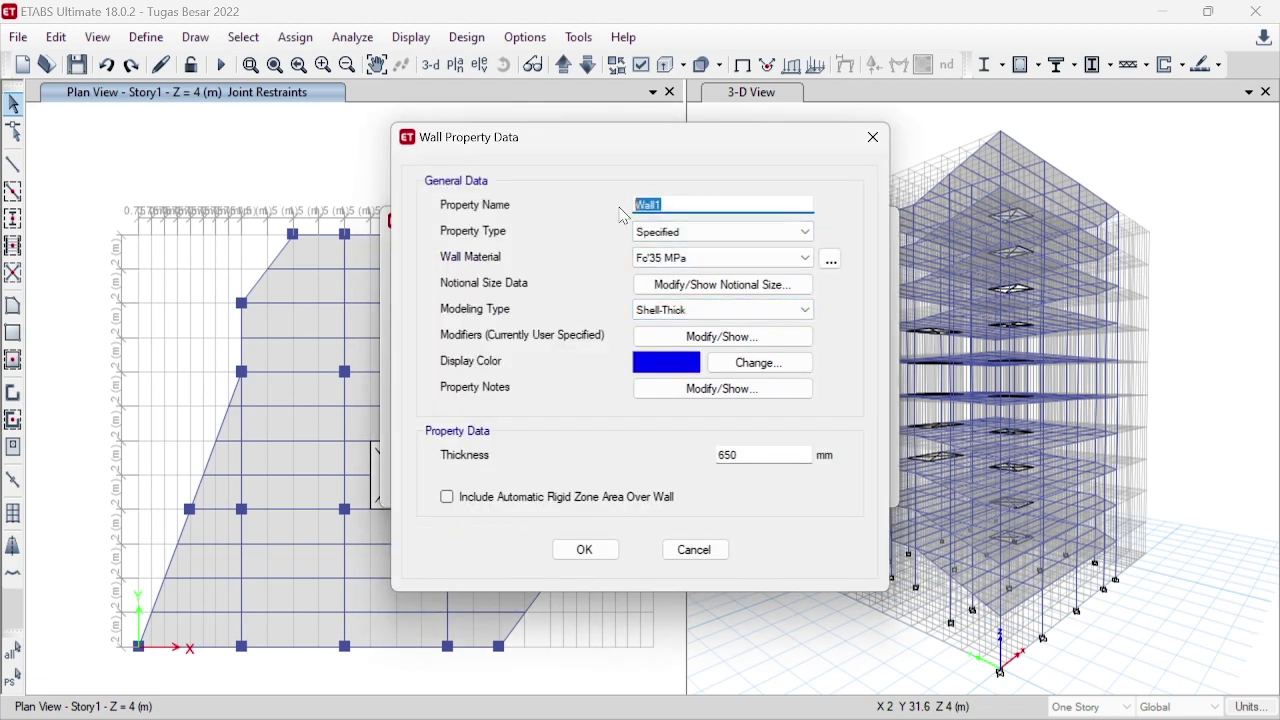
{"action": "type", "text": "Boundary 550"}
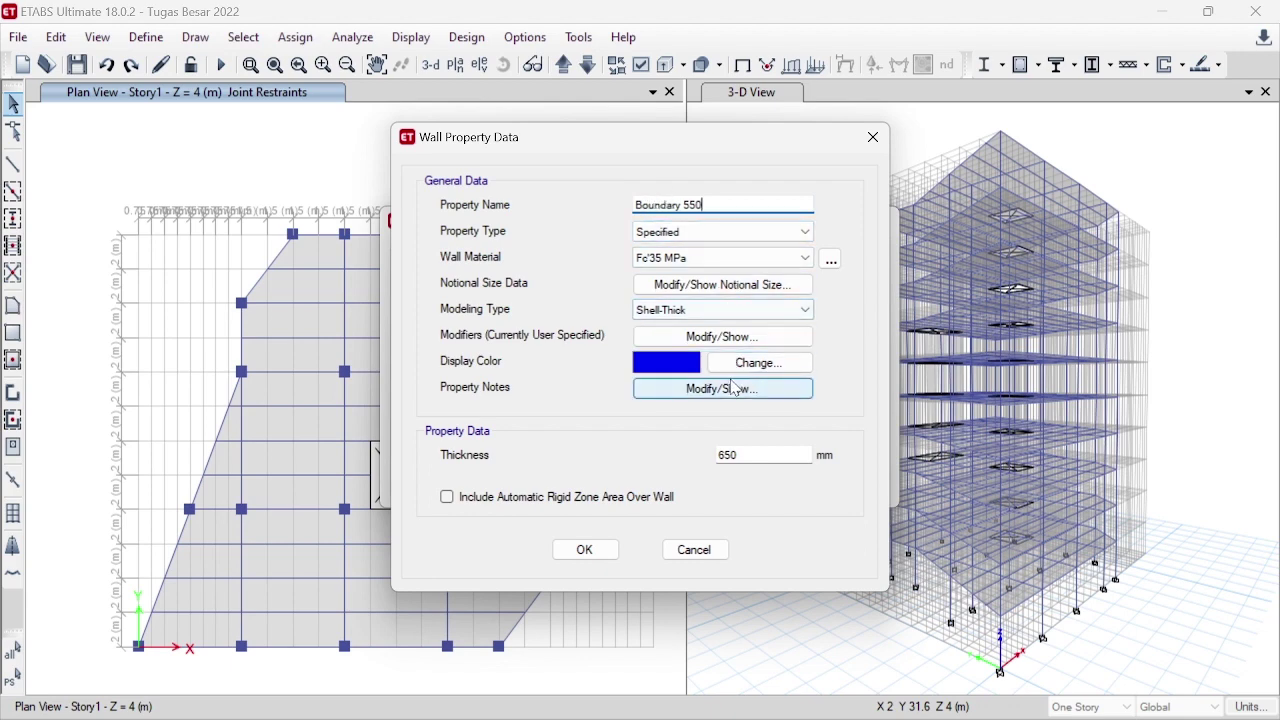
{"action": "left_click", "coordinate": [724, 337]}
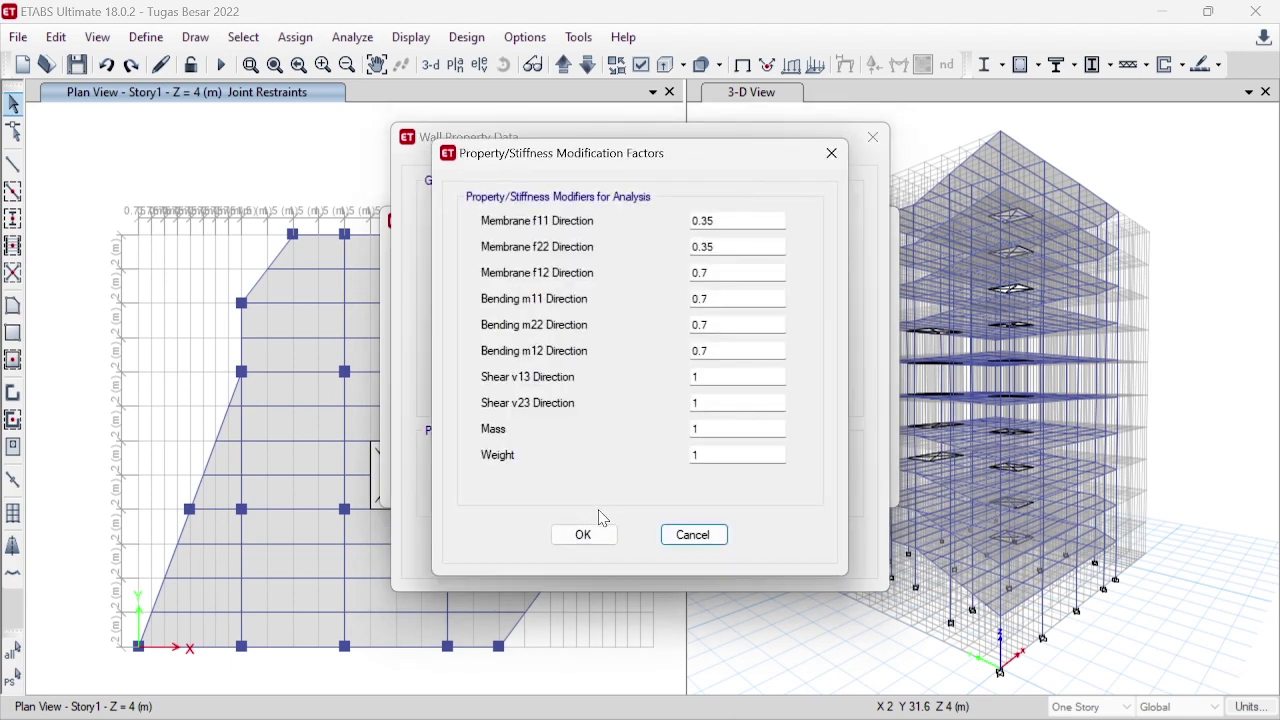
{"action": "left_click", "coordinate": [583, 534]}
- Set the Boundary 550 wall thickness to 550 mm and accept the wall property definitions
{"action": "left_click_drag", "start_coordinate": [740, 456], "coordinate": [675, 458]}
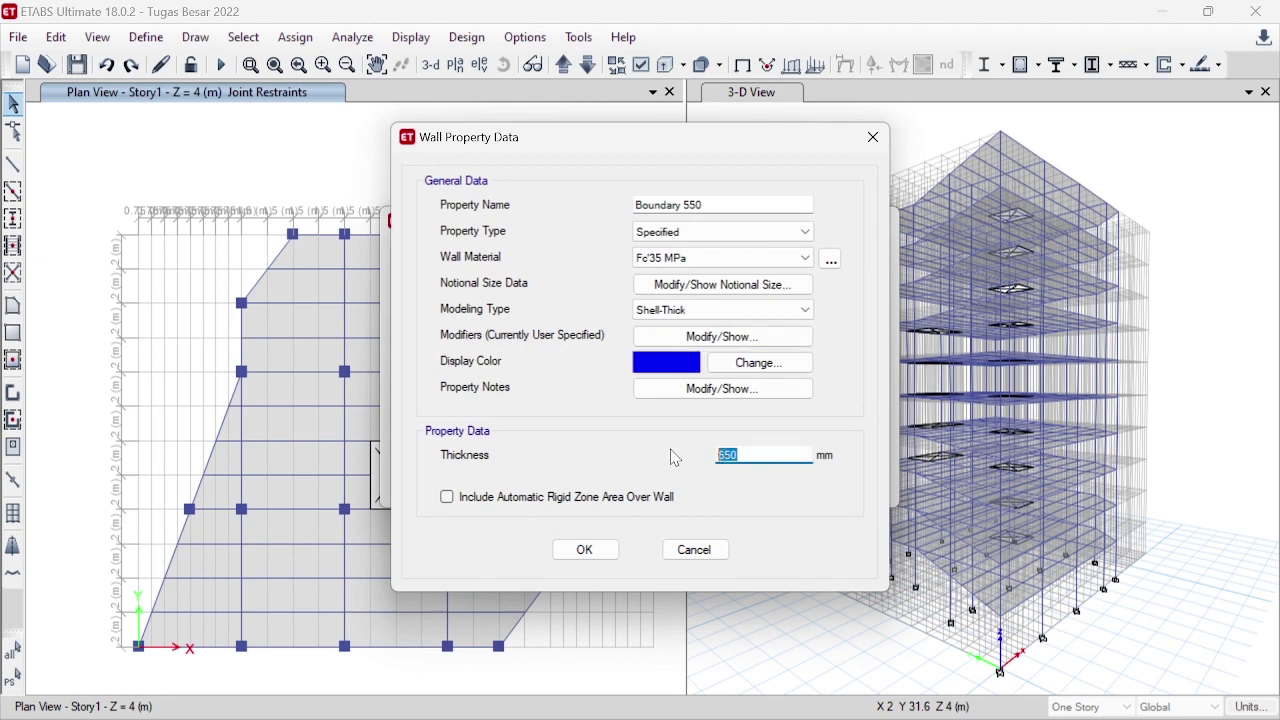
{"action": "type", "text": "550"}
{"action": "left_click", "coordinate": [586, 549]}
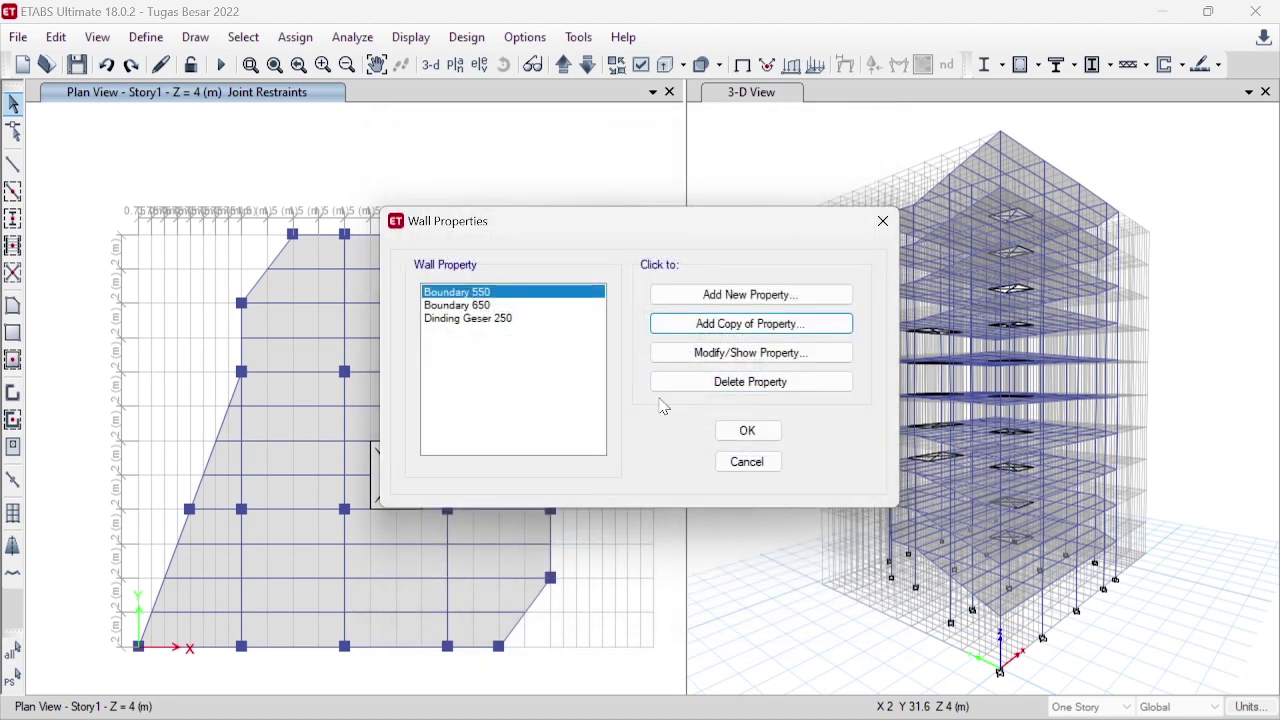
{"action": "left_click", "coordinate": [740, 432]}
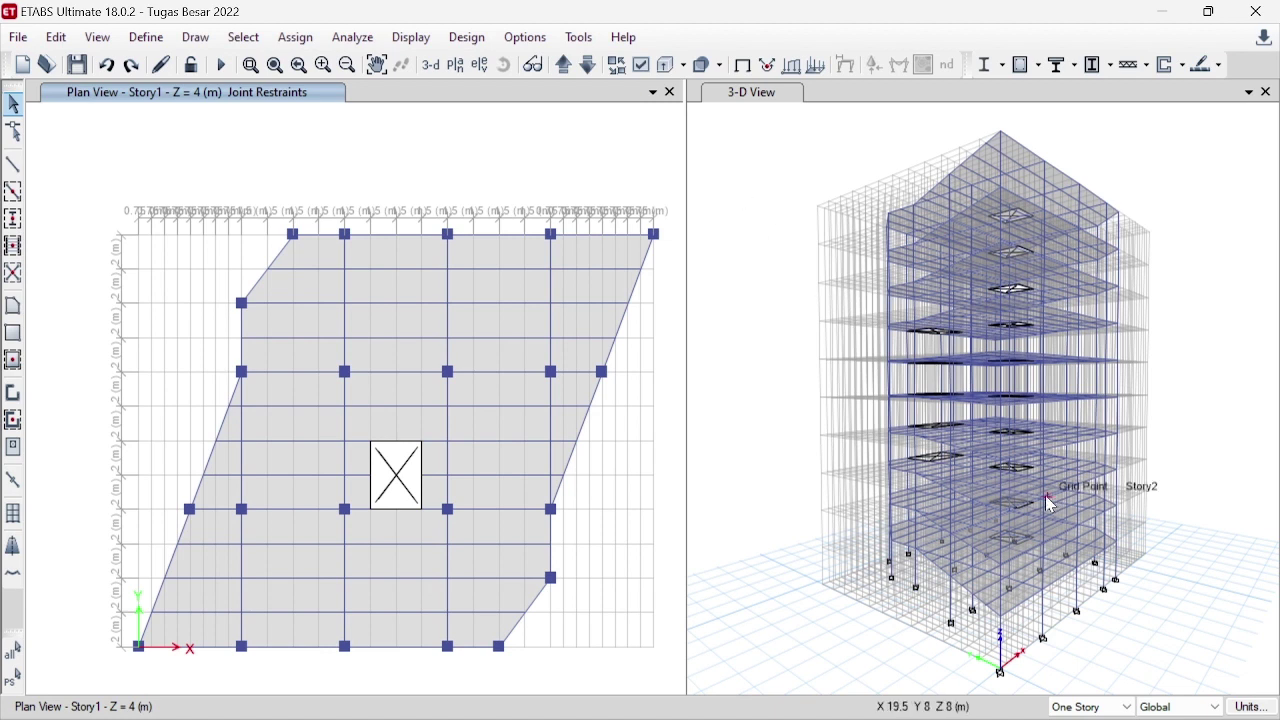
- Set the story scope to Similar Stories and open the story data table for the building
{"action": "left_click", "coordinate": [1120, 706]}
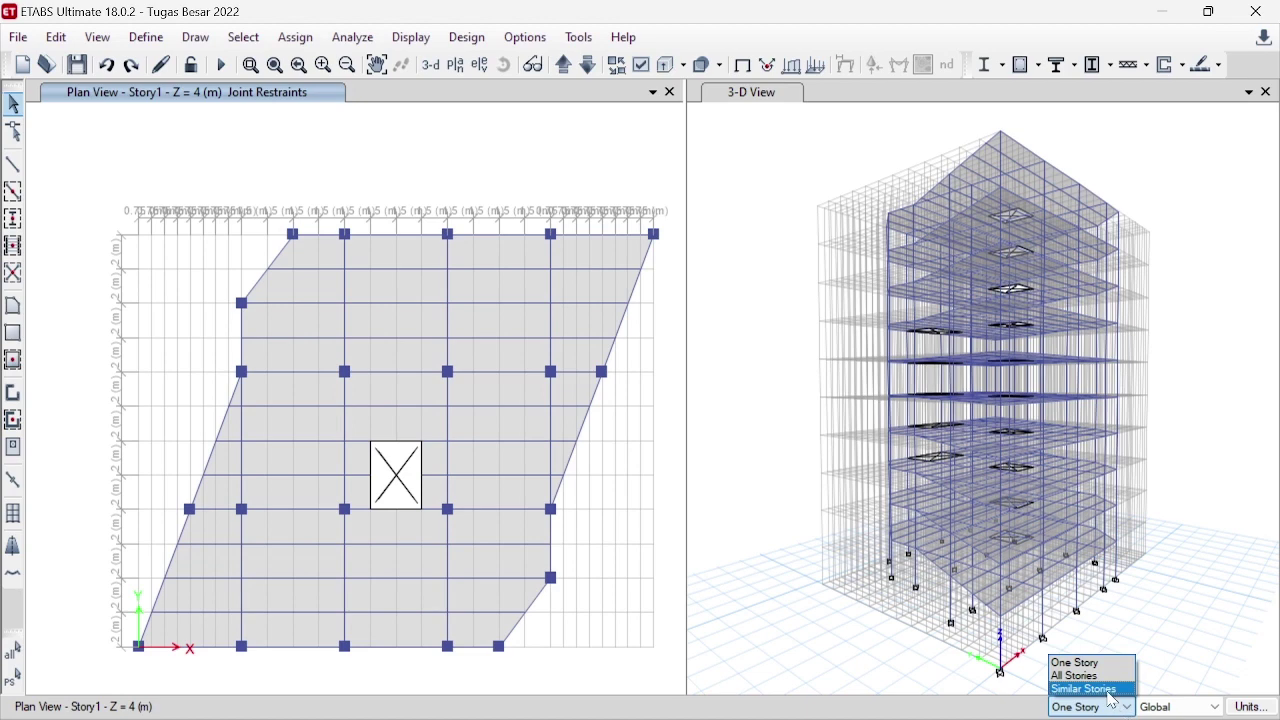
{"action": "left_click", "coordinate": [1112, 689]}
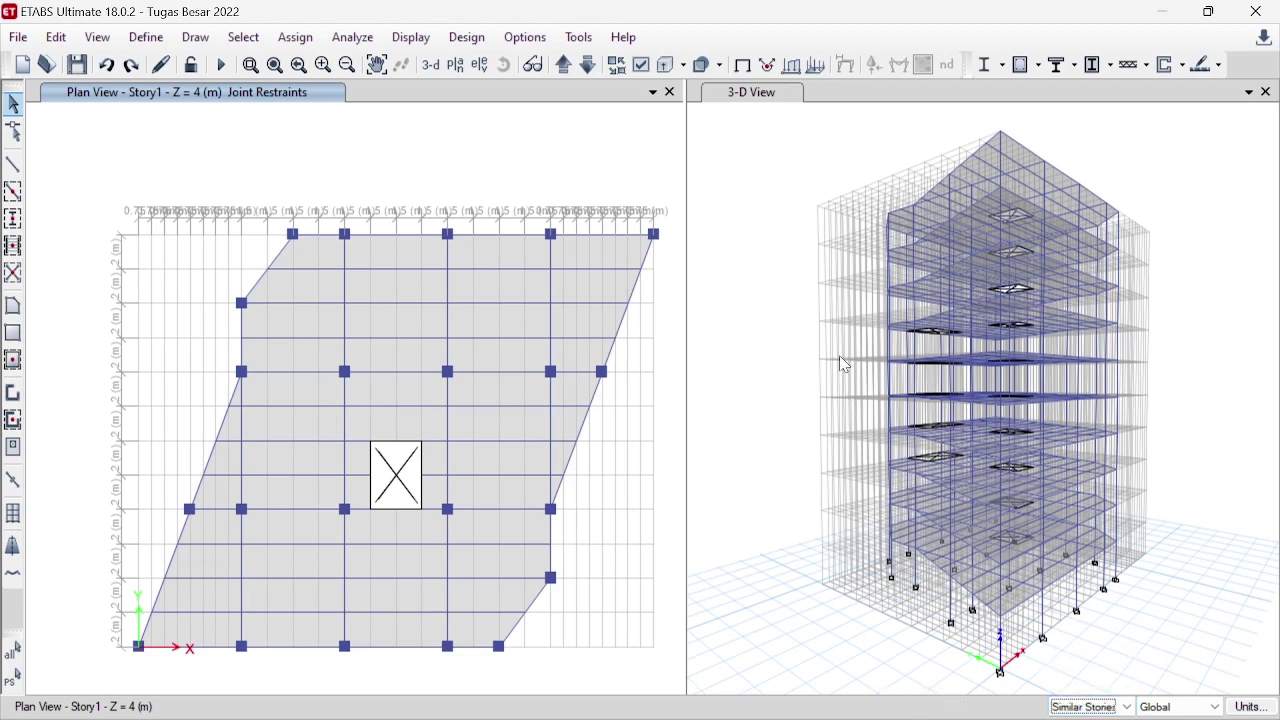
{"action": "right_click", "coordinate": [740, 231]}
{"action": "left_click", "coordinate": [780, 246]}
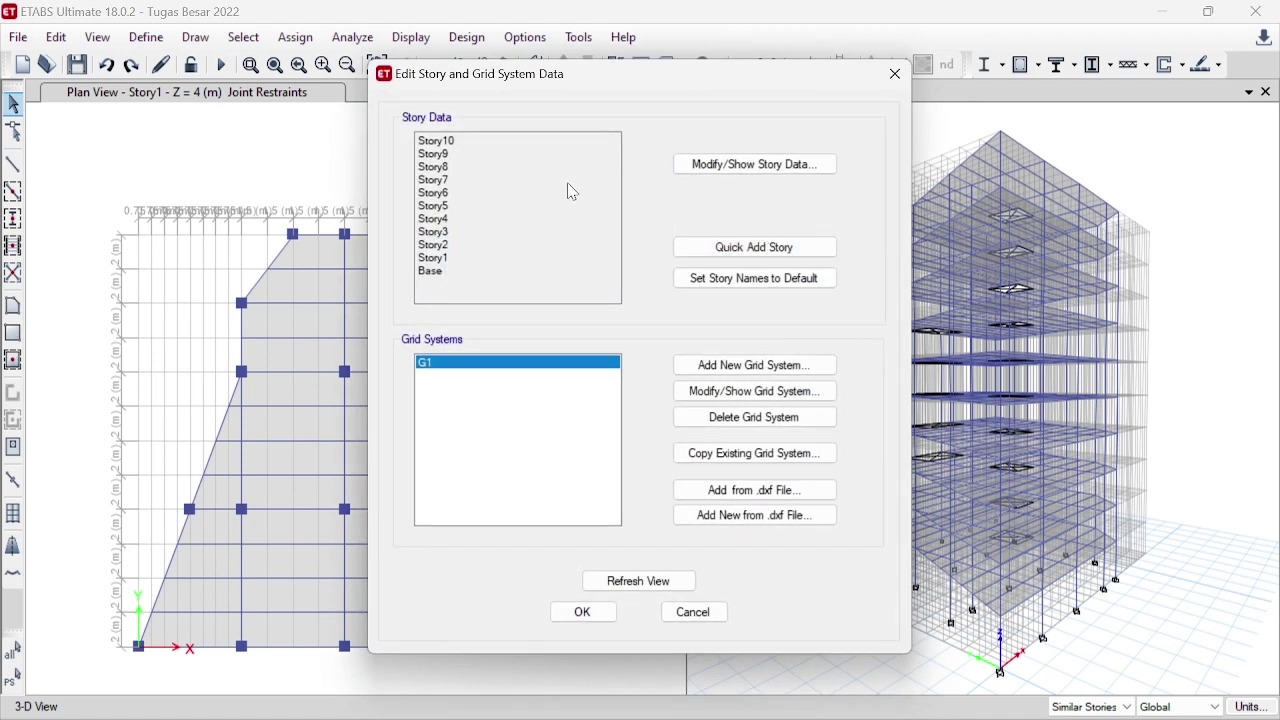
{"action": "left_click", "coordinate": [728, 172]}
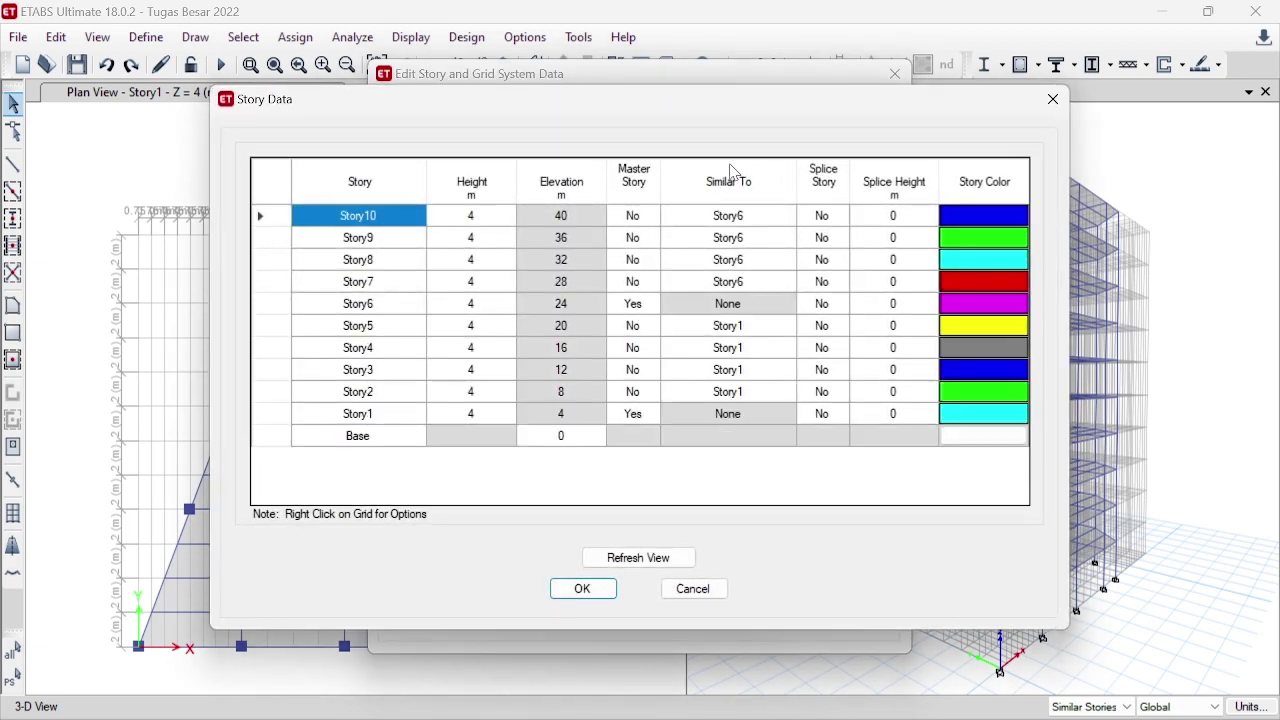
- Examine the Master Story and Similar To assignments for Story6 and Story1, then close the story data
{"action": "left_click", "coordinate": [640, 308]}
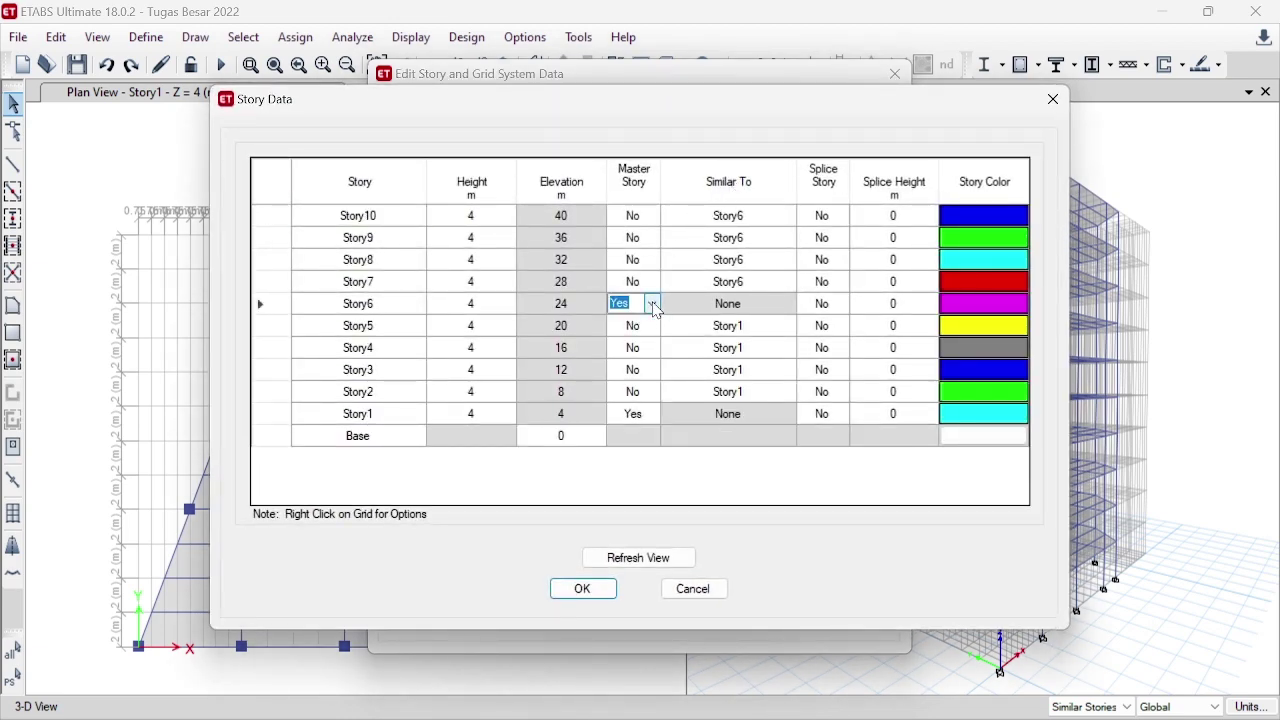
{"action": "left_click", "coordinate": [653, 303]}
{"action": "left_click", "coordinate": [630, 325]}
{"action": "left_click", "coordinate": [650, 413]}
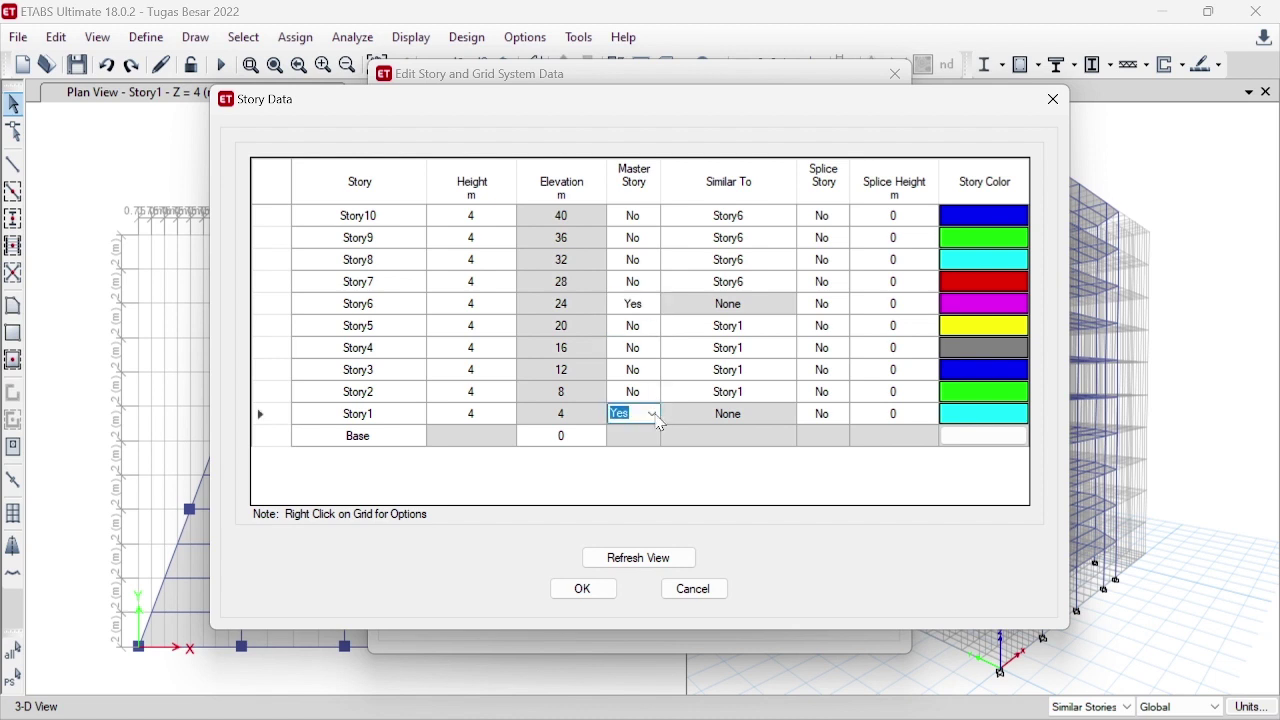
{"action": "left_click", "coordinate": [653, 413]}
{"action": "left_click", "coordinate": [659, 423]}
{"action": "left_click", "coordinate": [653, 411]}
{"action": "left_click", "coordinate": [653, 413]}
{"action": "left_click", "coordinate": [655, 428]}
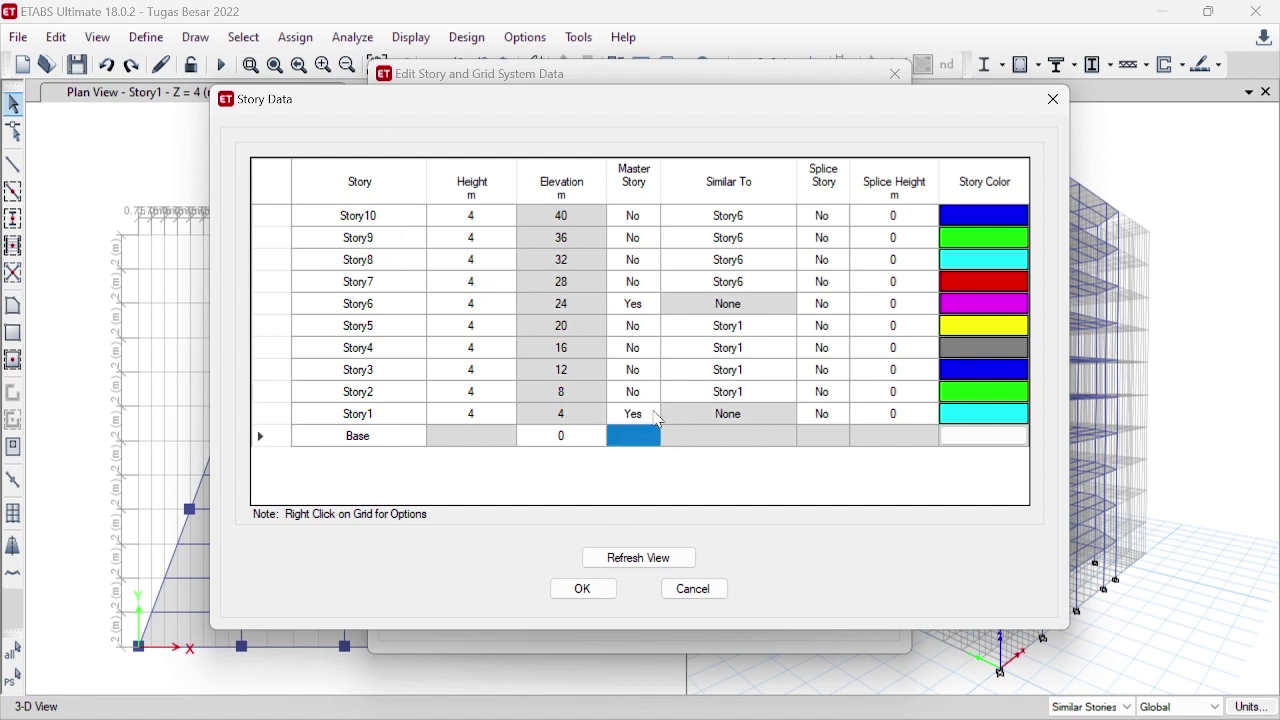
{"action": "left_click", "coordinate": [605, 586]}
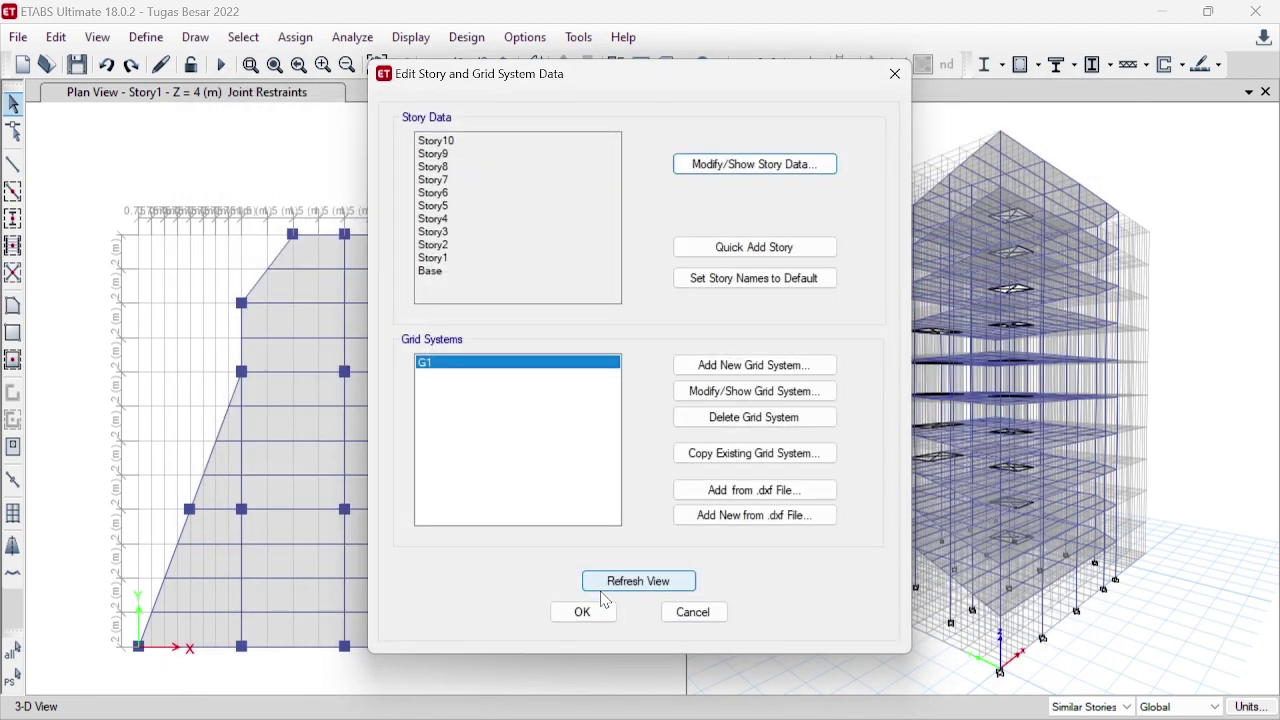
{"action": "left_click", "coordinate": [583, 612]}
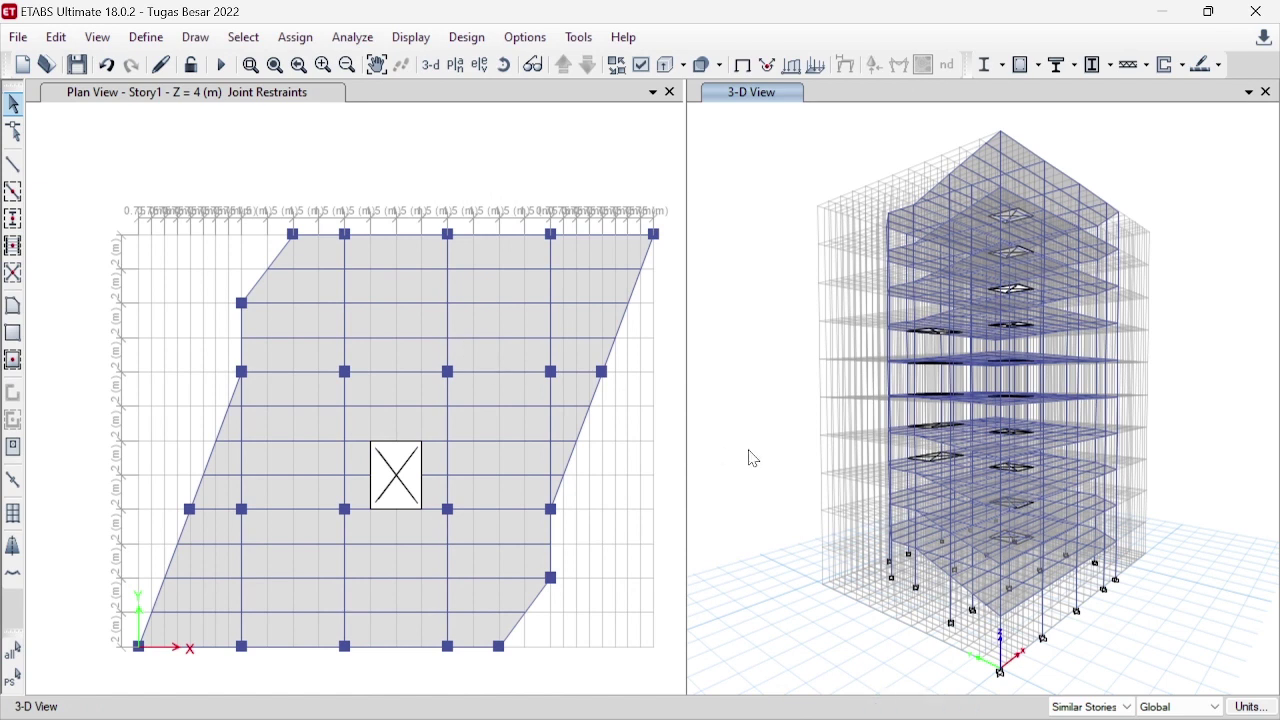
- With Similar Stories active, delete the third and fourth columns along the Y 0 edge in plan and the beam joining them
{"action": "left_click", "coordinate": [1088, 707]}
{"action": "left_click", "coordinate": [1086, 689]}
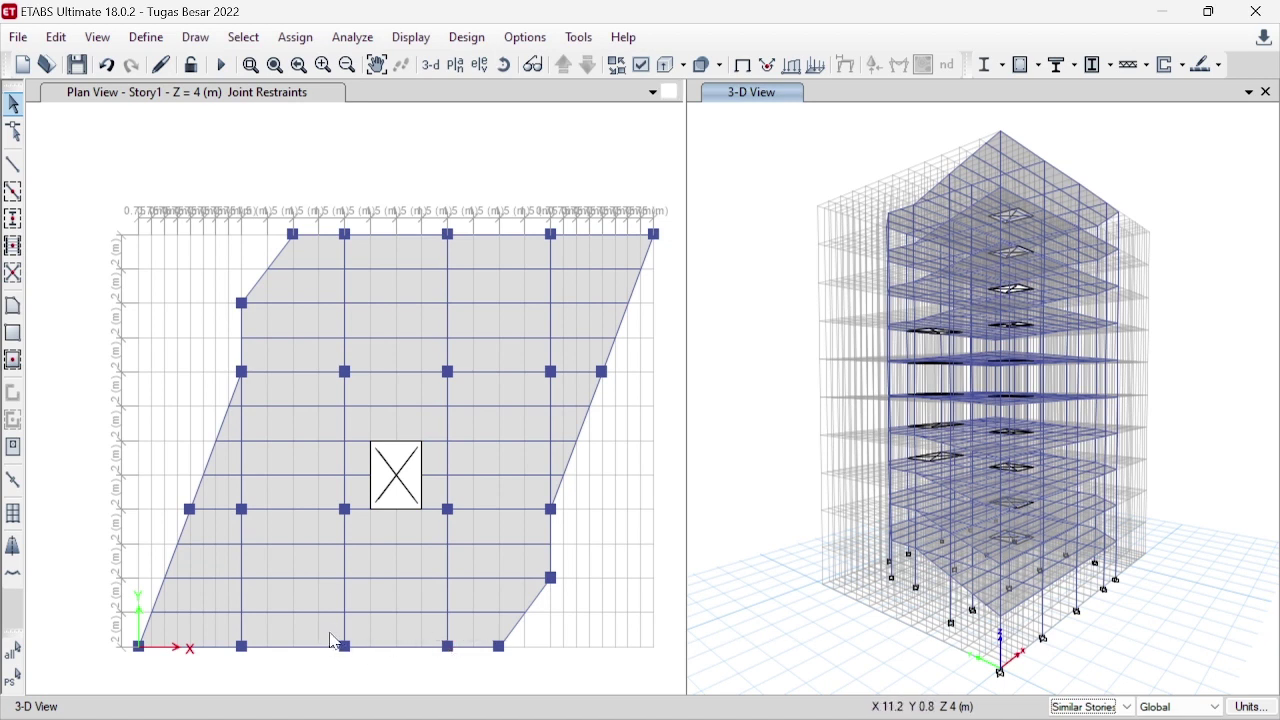
{"action": "left_click_drag", "start_coordinate": [331, 634], "coordinate": [464, 660]}
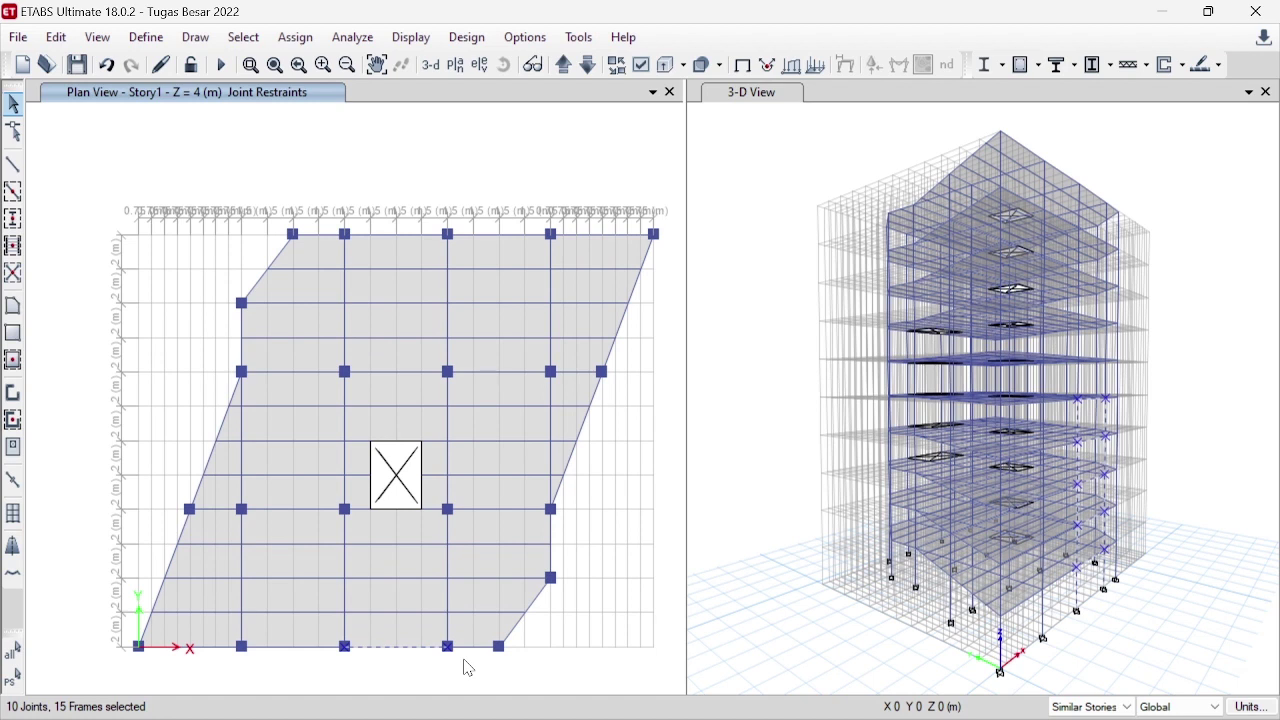
{"action": "key", "text": "Delete"}
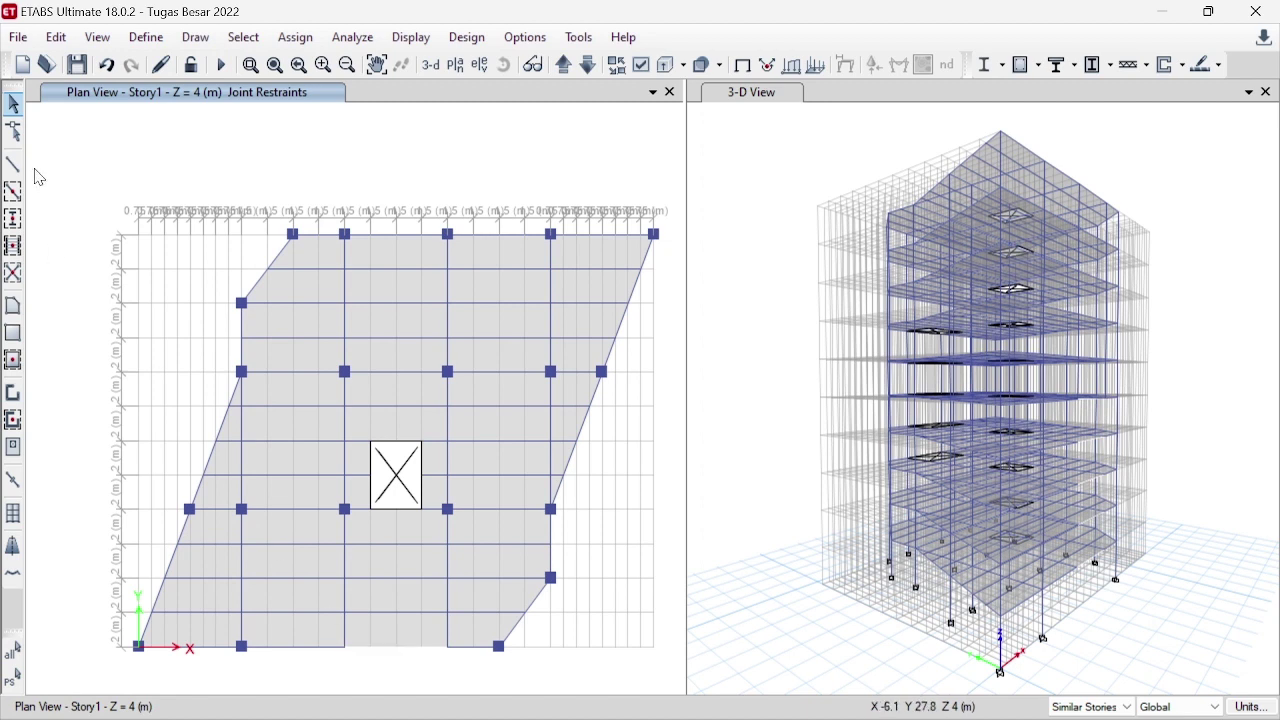
- Start drawing walls as Pier areas in plan with the Boundary 650 property
{"action": "left_click", "coordinate": [15, 395]}
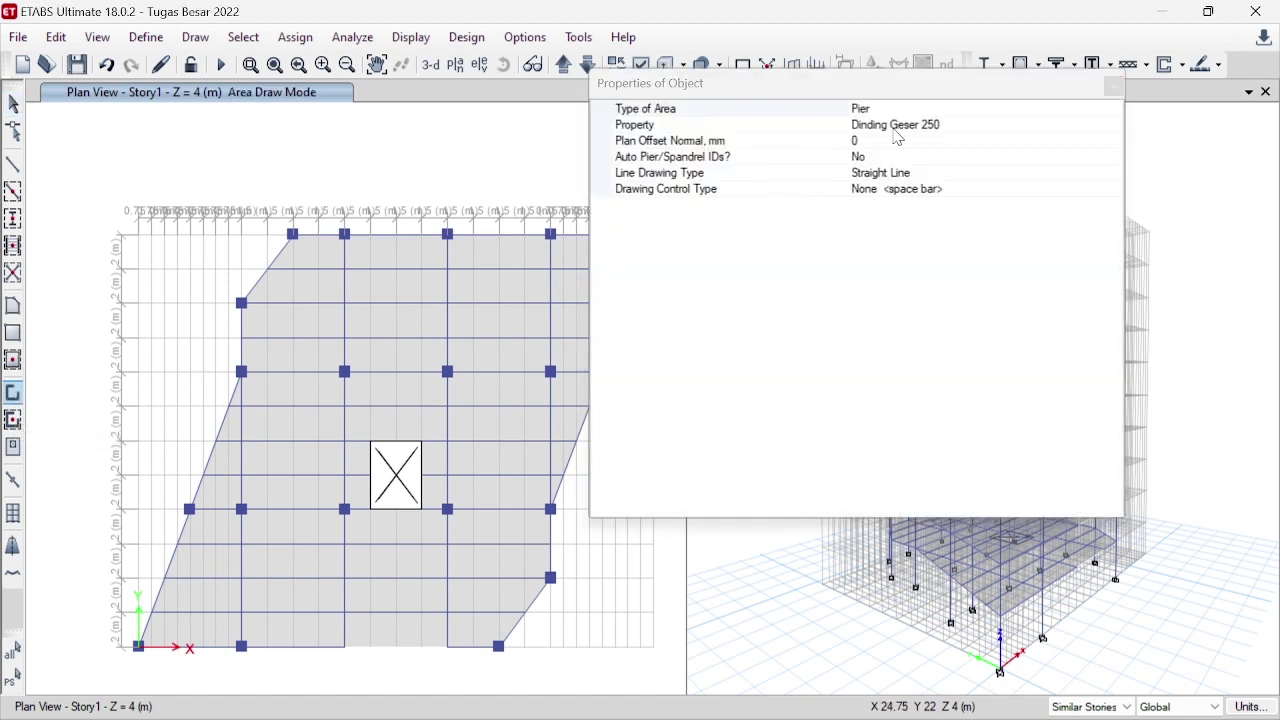
{"action": "left_click", "coordinate": [910, 110]}
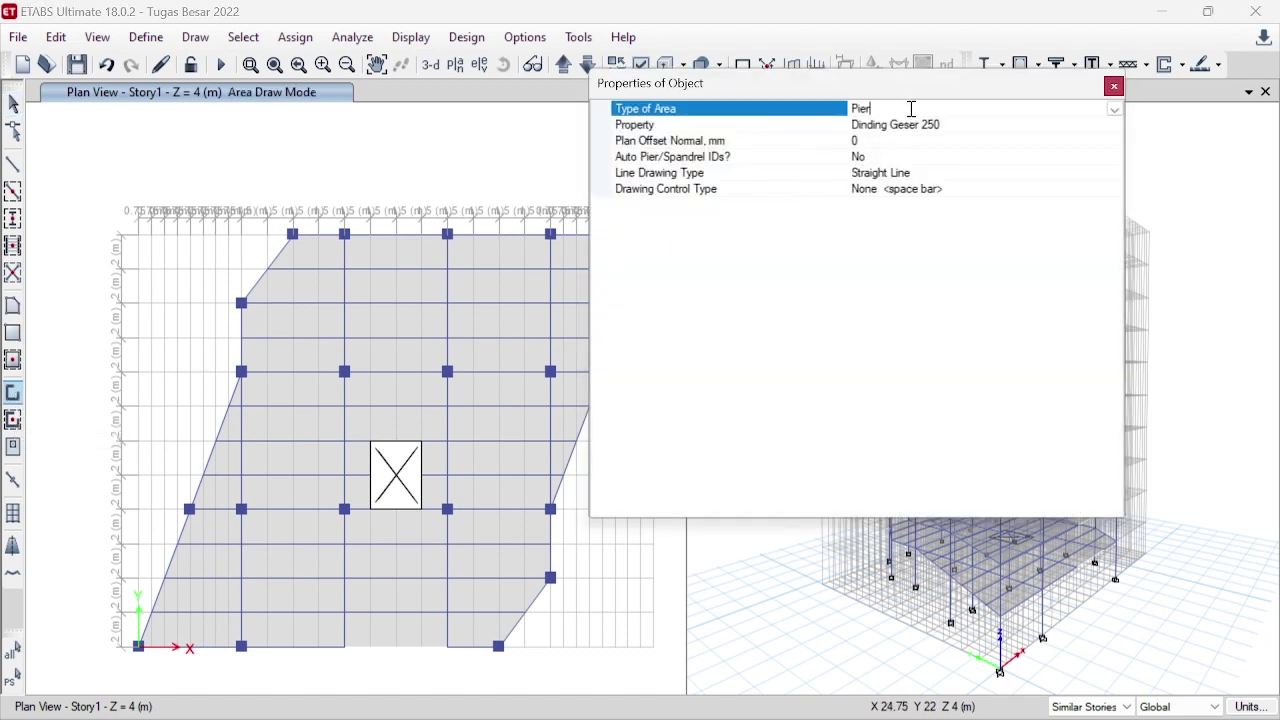
{"action": "left_click", "coordinate": [1116, 110]}
{"action": "left_click", "coordinate": [946, 124]}
{"action": "left_click", "coordinate": [1100, 125]}
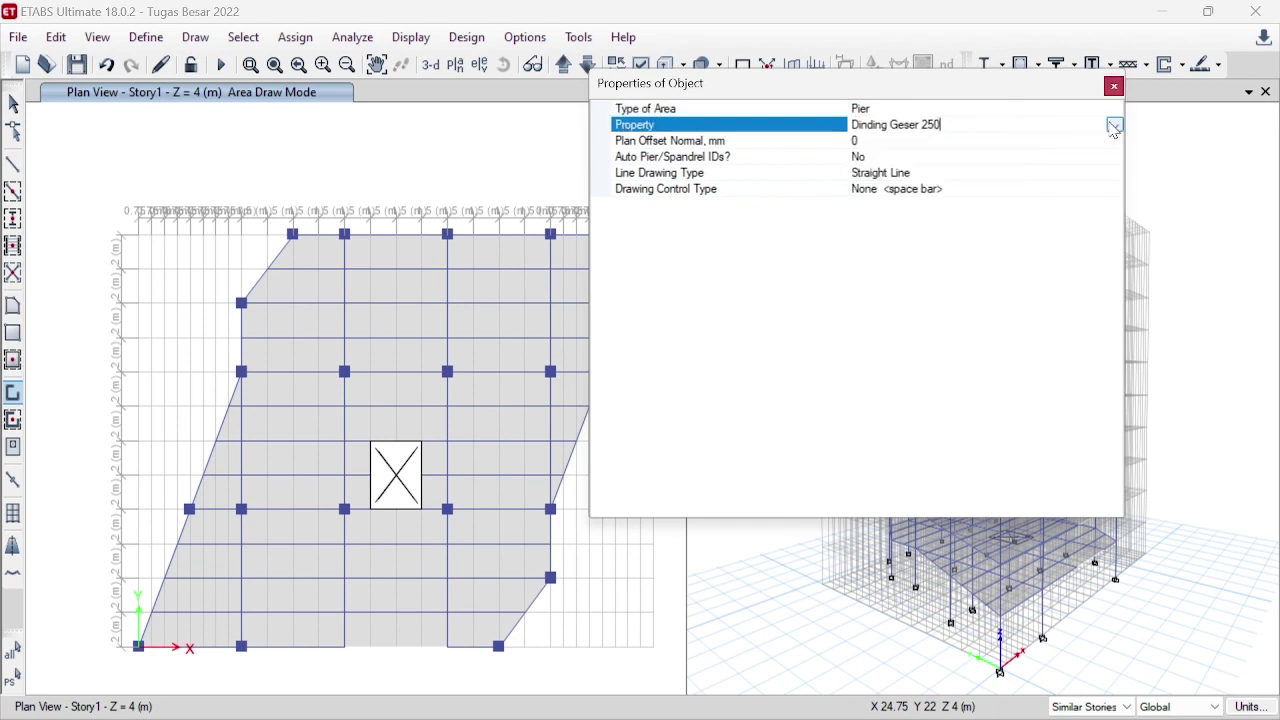
{"action": "left_click", "coordinate": [1114, 125]}
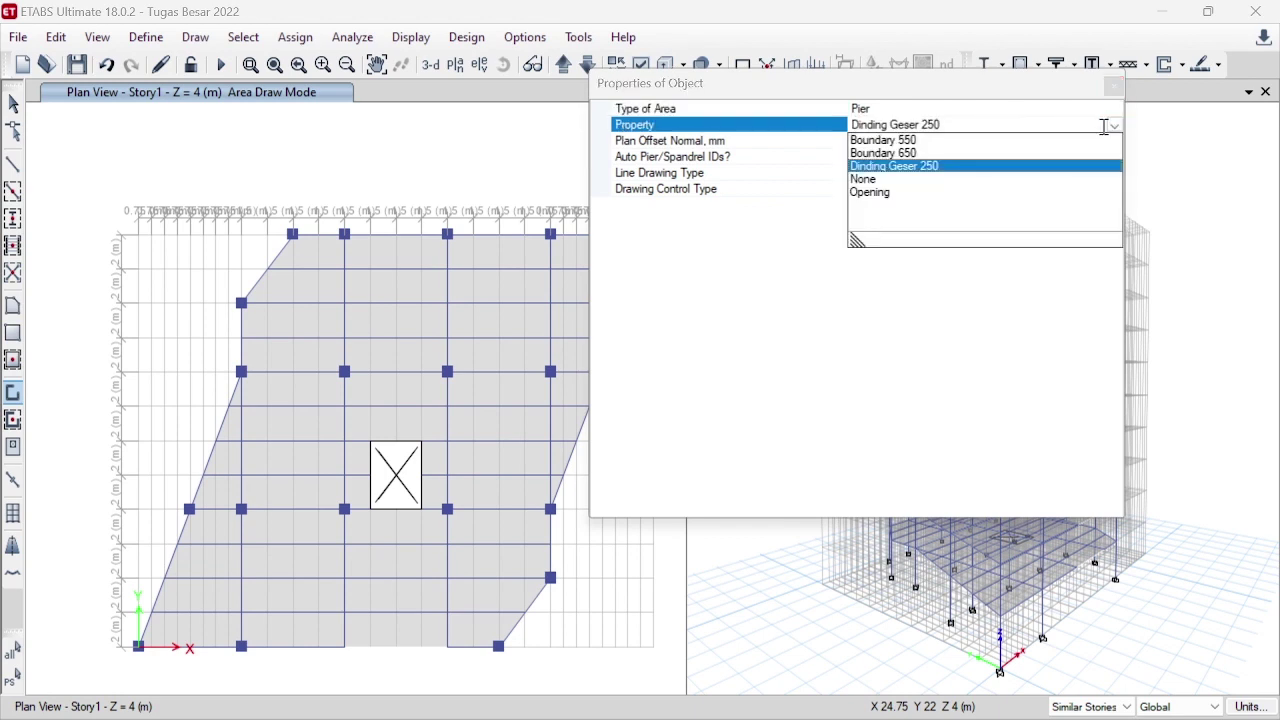
{"action": "left_click", "coordinate": [916, 153]}
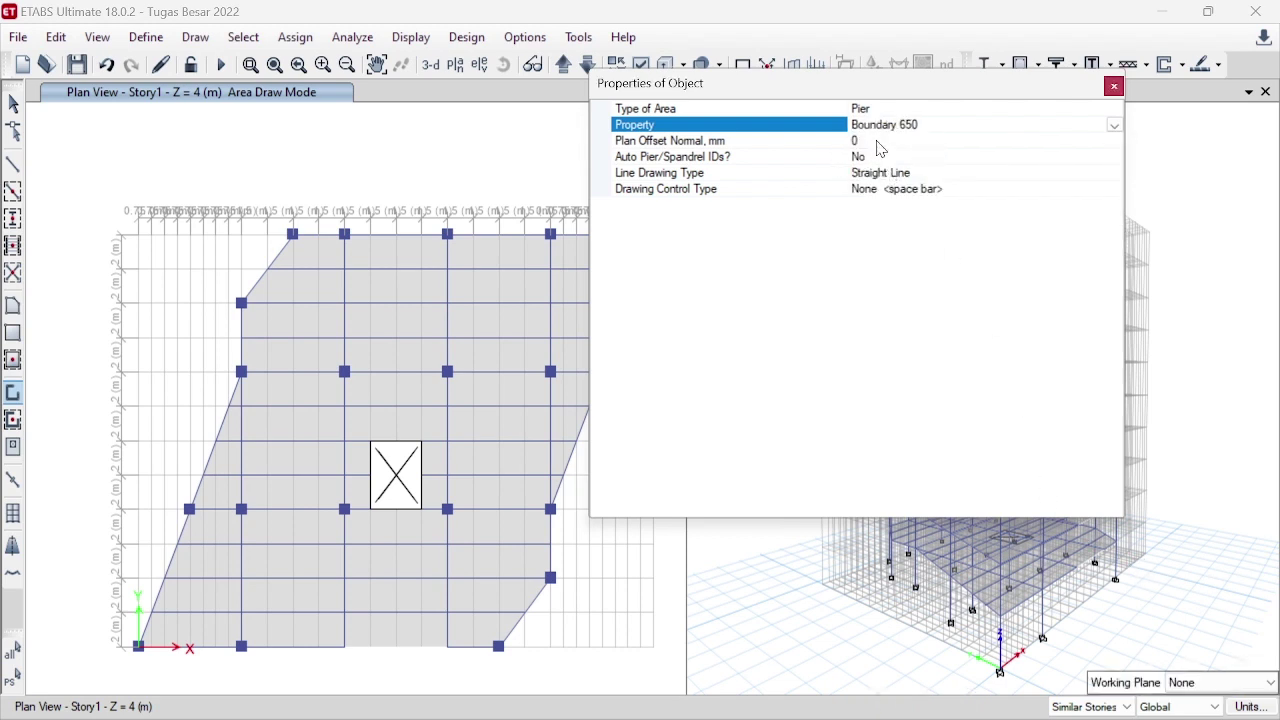
- Set the wall drawing control to Fixed Length with a length of 650 mm
{"action": "left_click", "coordinate": [874, 189]}
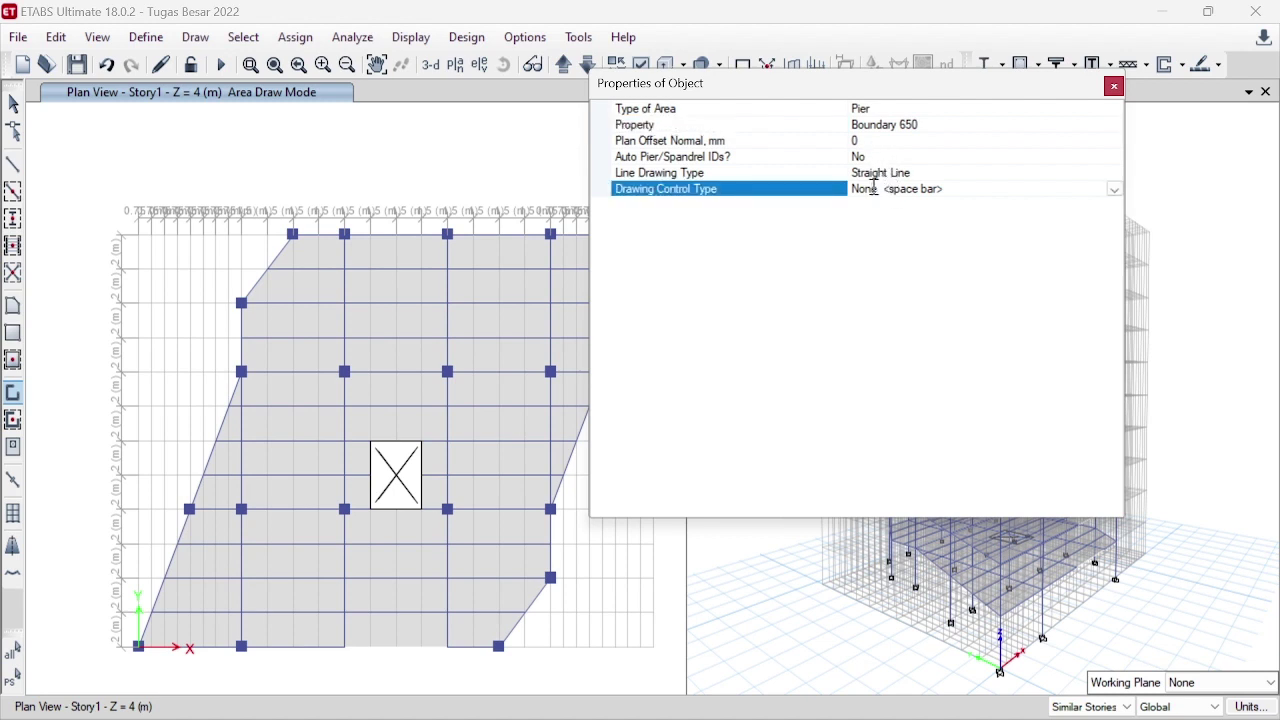
{"action": "left_click", "coordinate": [1114, 189]}
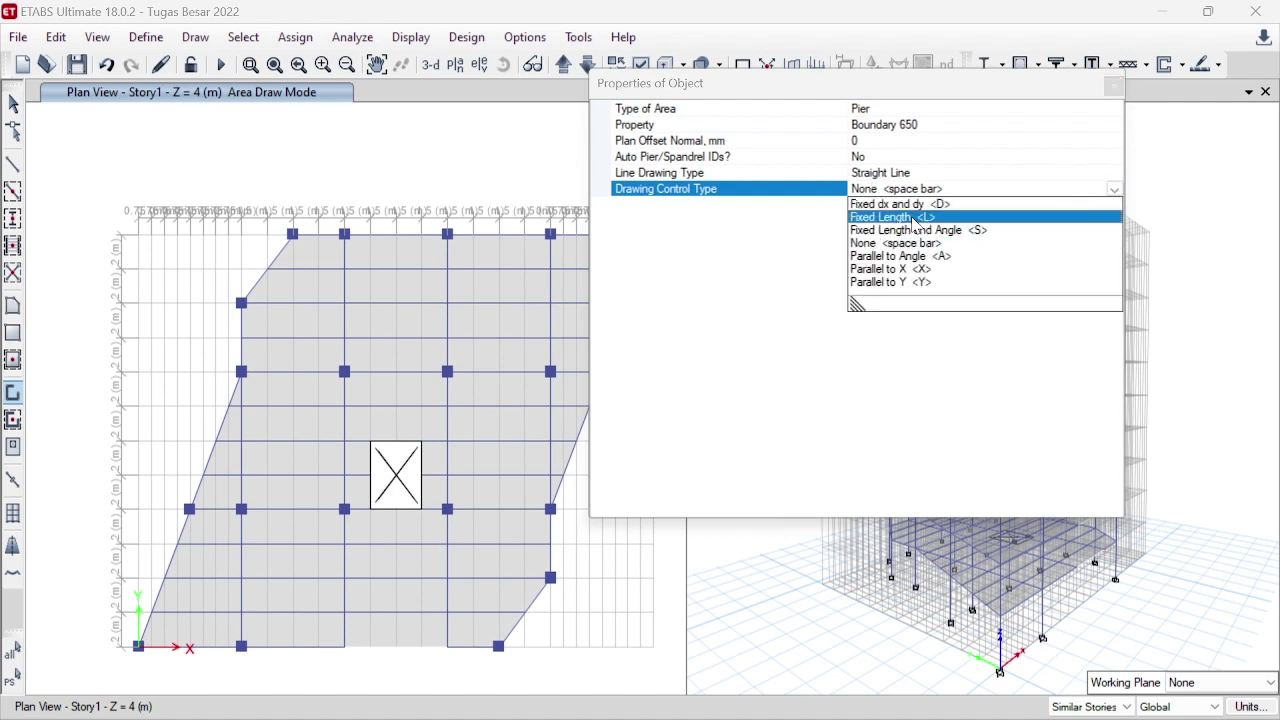
{"action": "left_click", "coordinate": [914, 216]}
{"action": "left_click", "coordinate": [896, 206]}
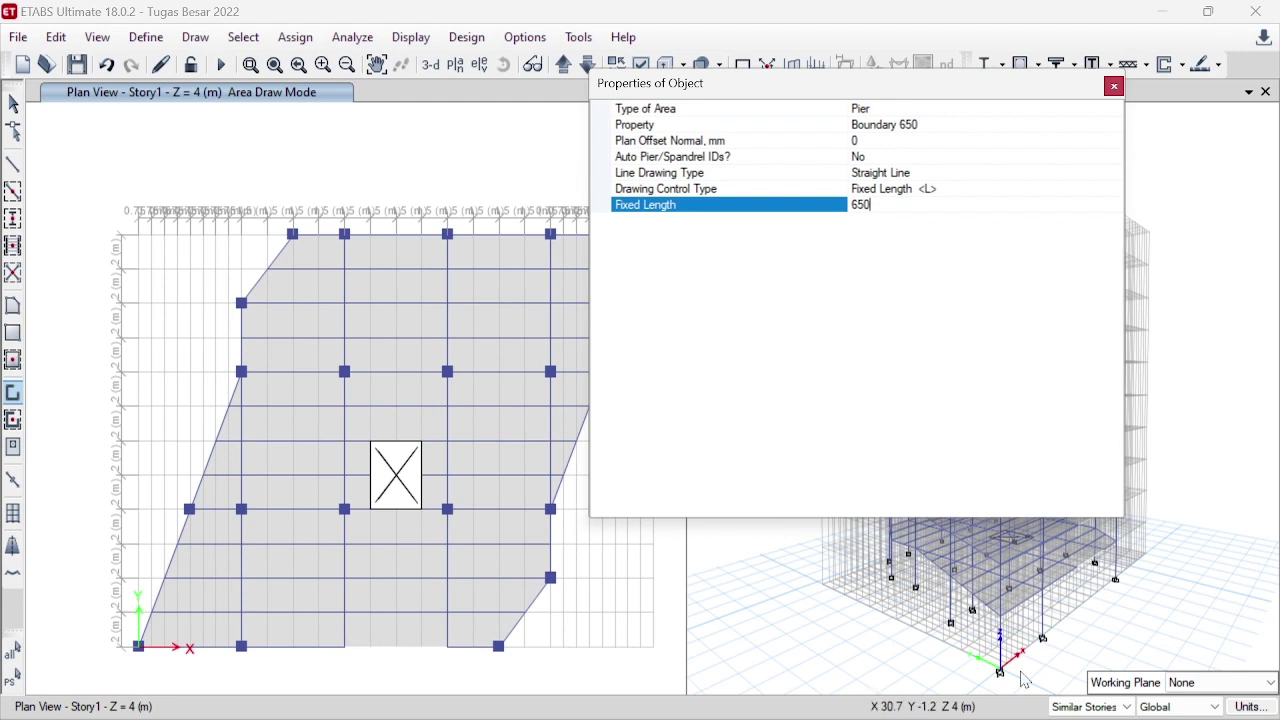
- Draw a 650 mm Boundary 650 wall along the Y 0 edge from the X 12 m grid point towards X 18 m, then release the length constraint
{"action": "left_click", "coordinate": [344, 648]}
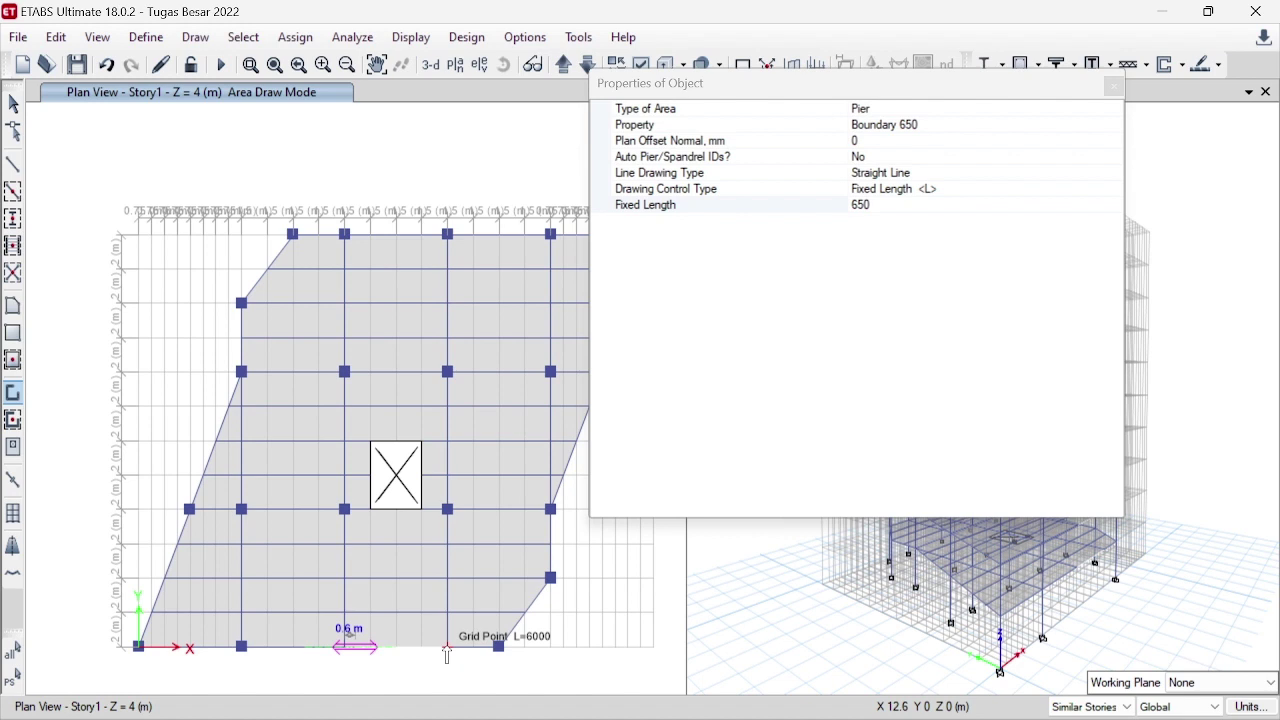
{"action": "scroll", "coordinate": [346, 654], "scroll_direction": "up", "scroll_amount": 4}
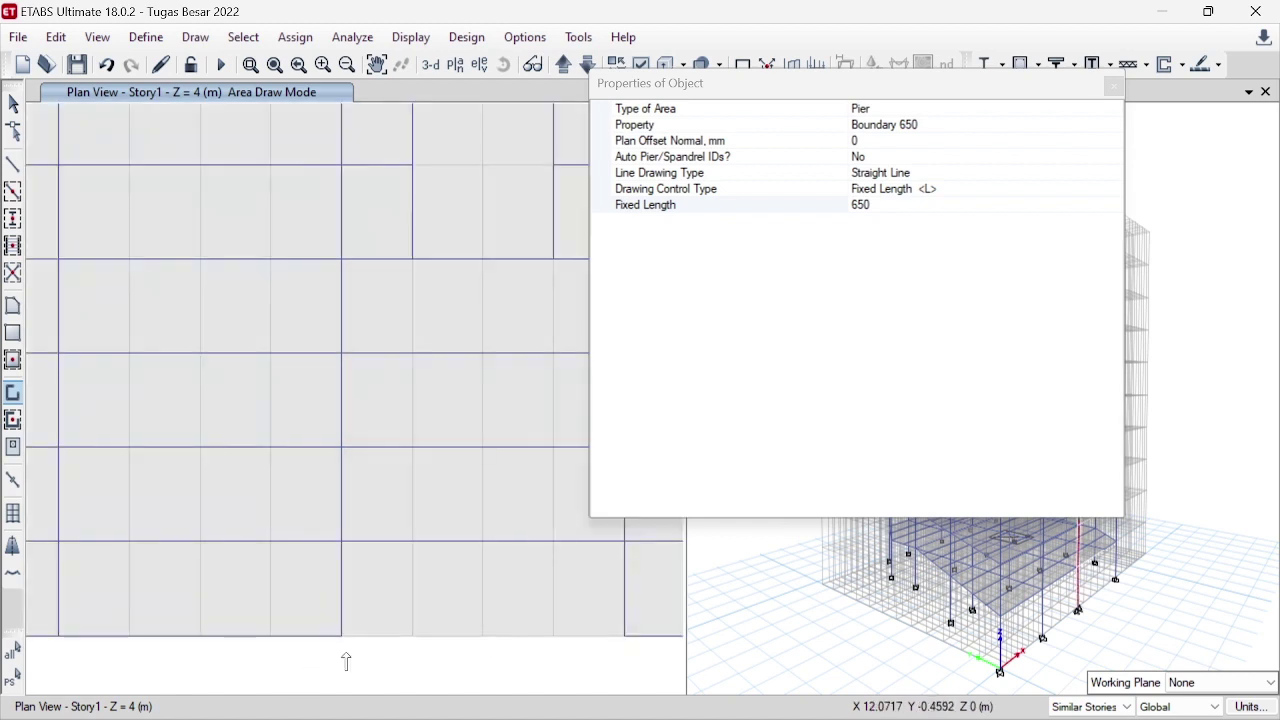
{"action": "left_click", "coordinate": [355, 637]}
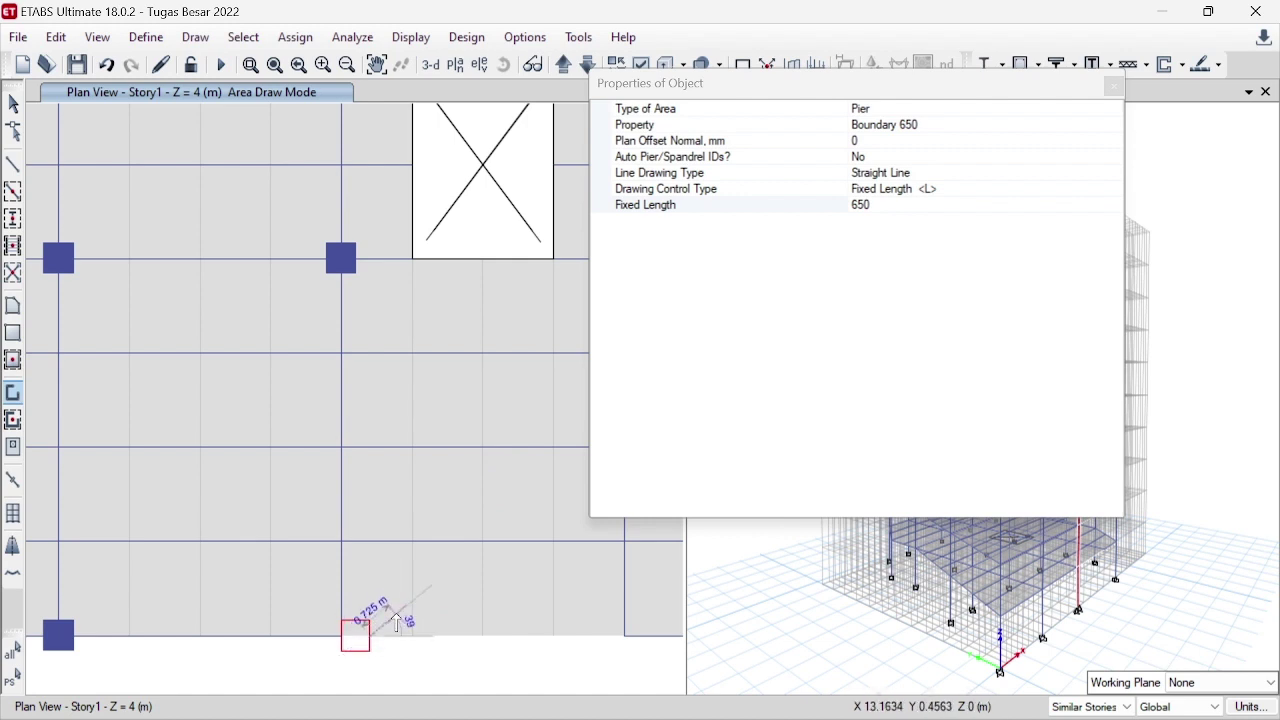
{"action": "key", "text": "space"}
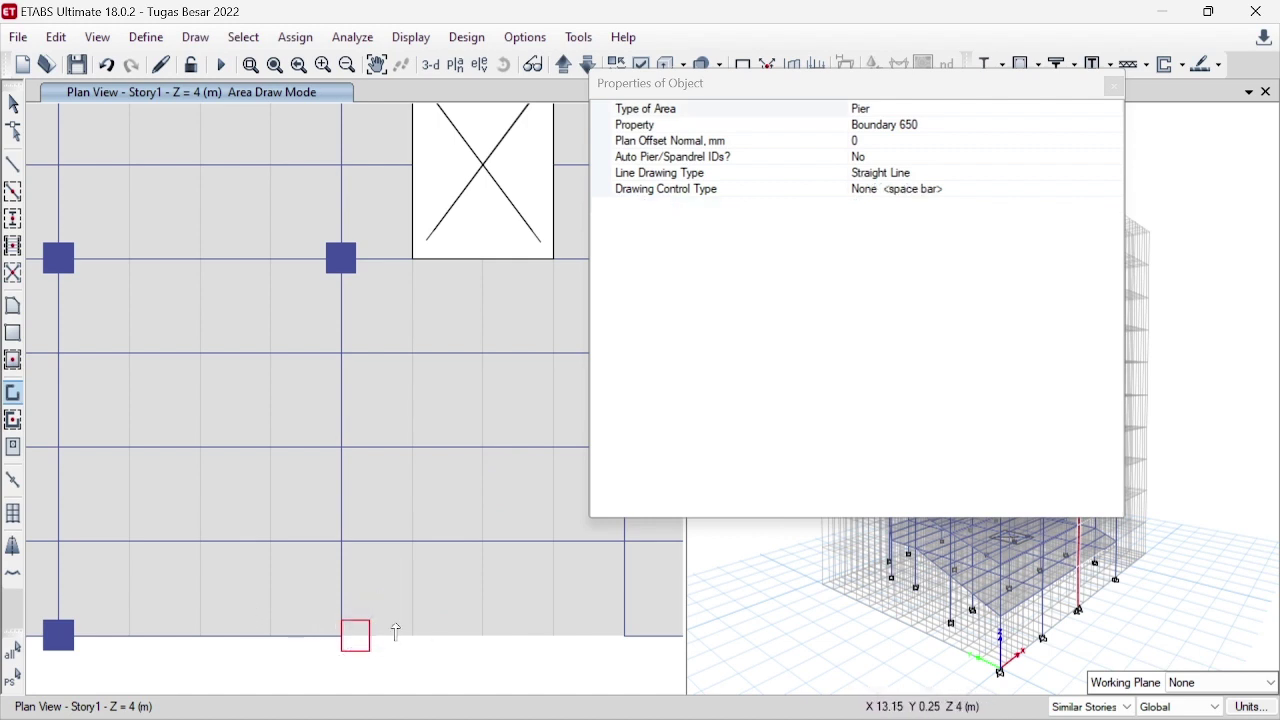
- Draw a second 650 mm Fixed Length wall with Boundary 650 along the Y 0 edge from the X 18 m grid point in the positive X direction
{"action": "scroll", "coordinate": [397, 631], "scroll_direction": "down", "scroll_amount": 3}
{"action": "scroll", "coordinate": [488, 631], "scroll_direction": "up", "scroll_amount": 3}
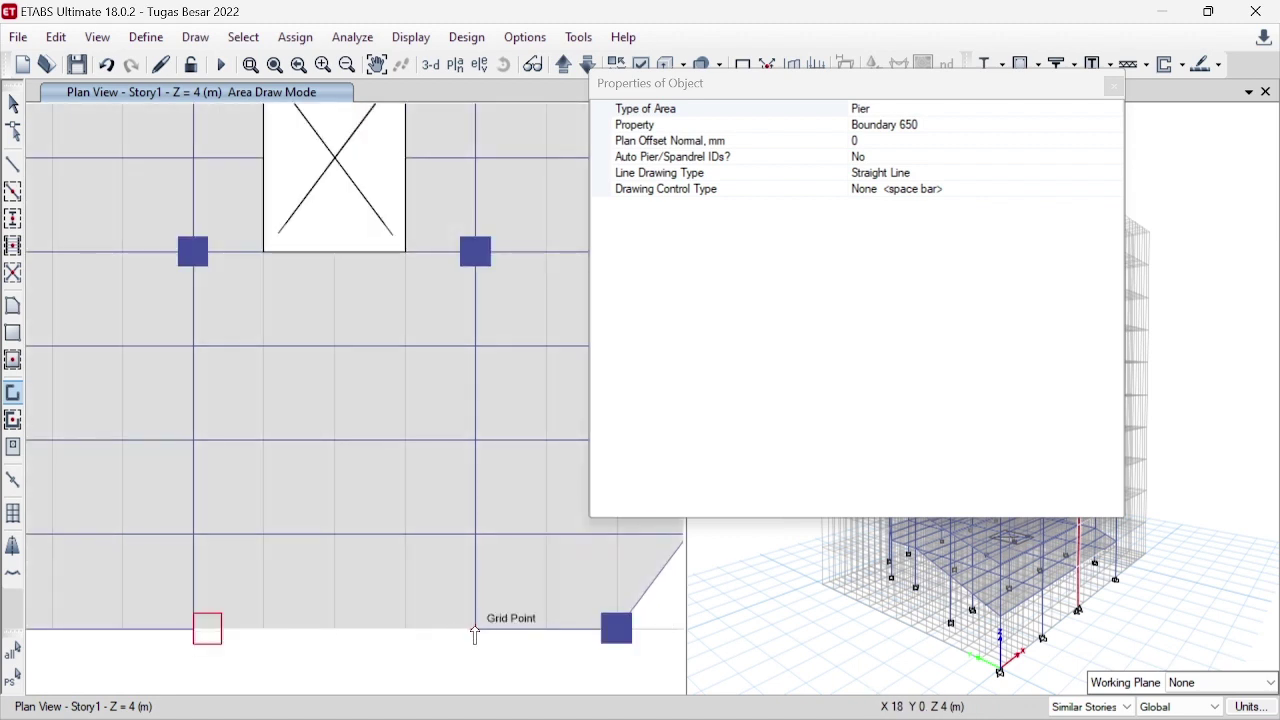
{"action": "left_click", "coordinate": [475, 629]}
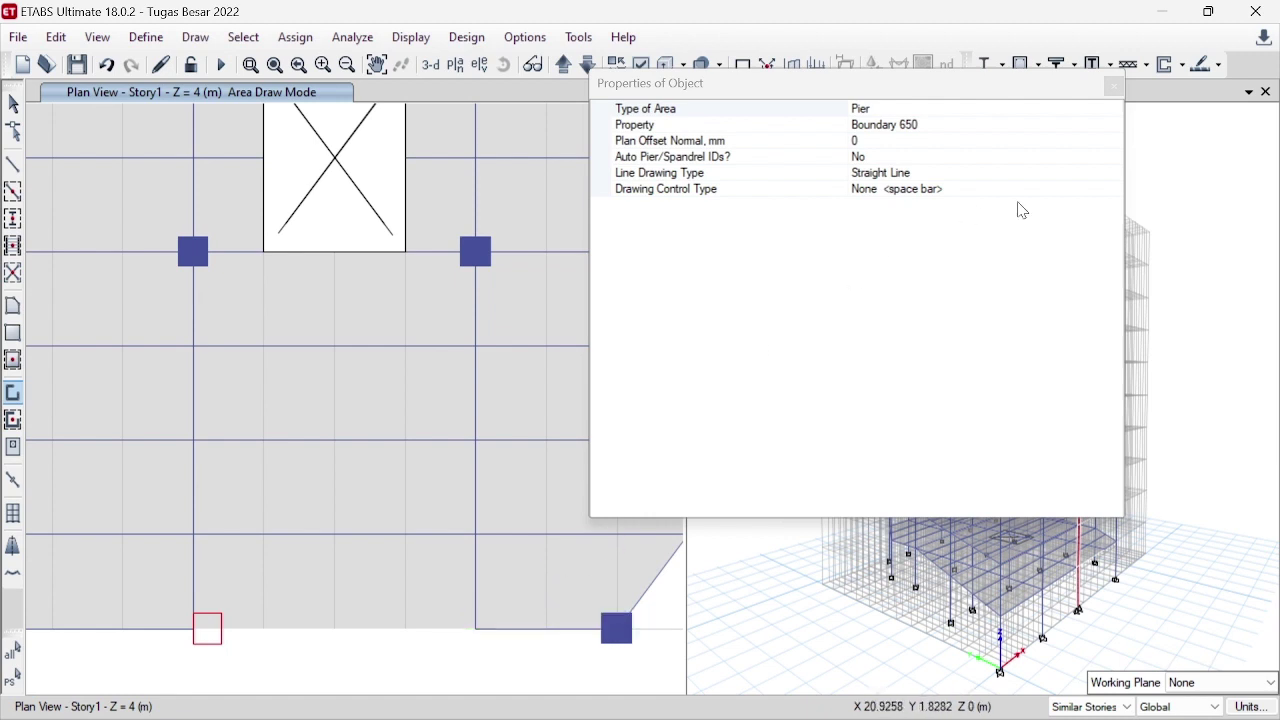
{"action": "left_click", "coordinate": [1040, 189]}
{"action": "left_click", "coordinate": [1114, 189]}
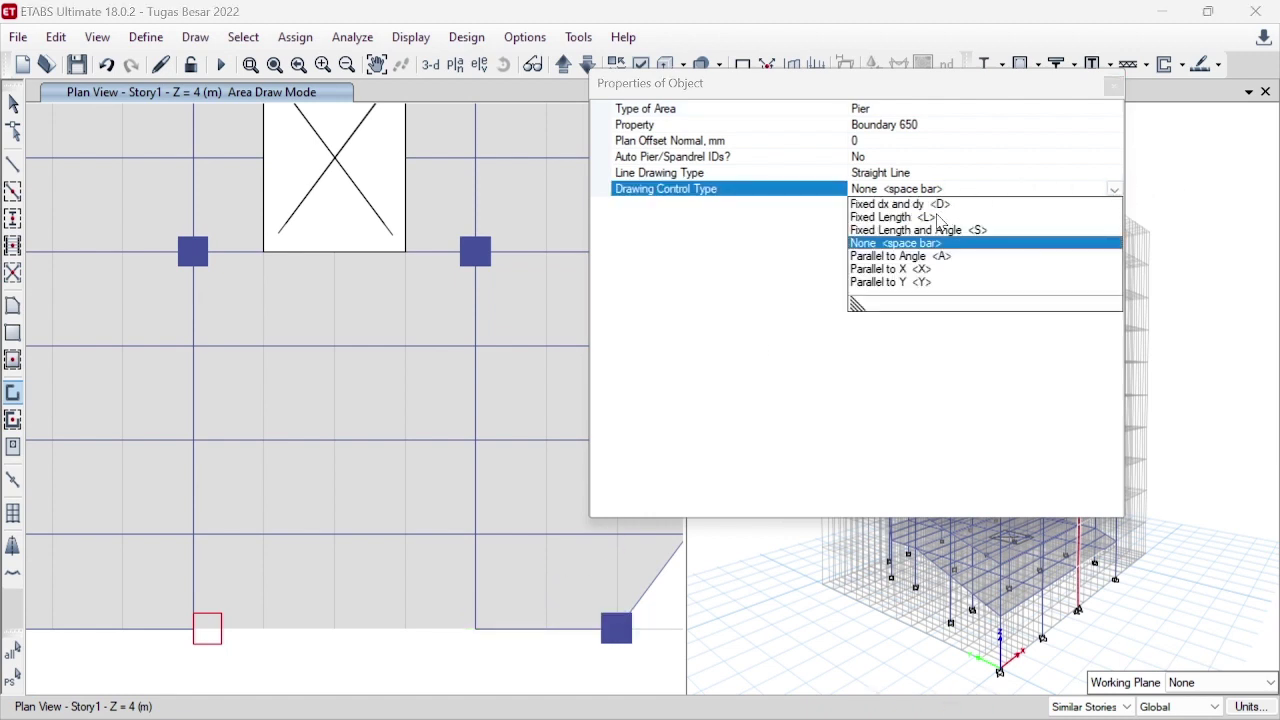
{"action": "left_click", "coordinate": [938, 217]}
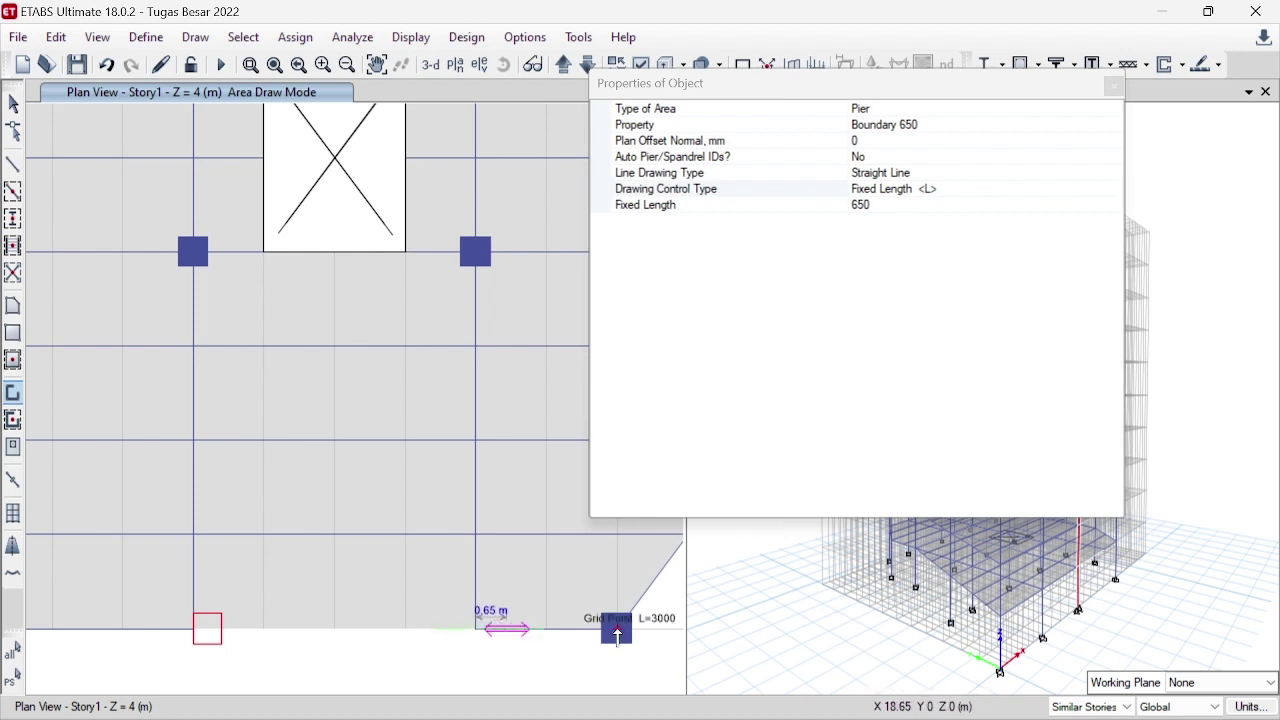
{"action": "left_click", "coordinate": [475, 628]}
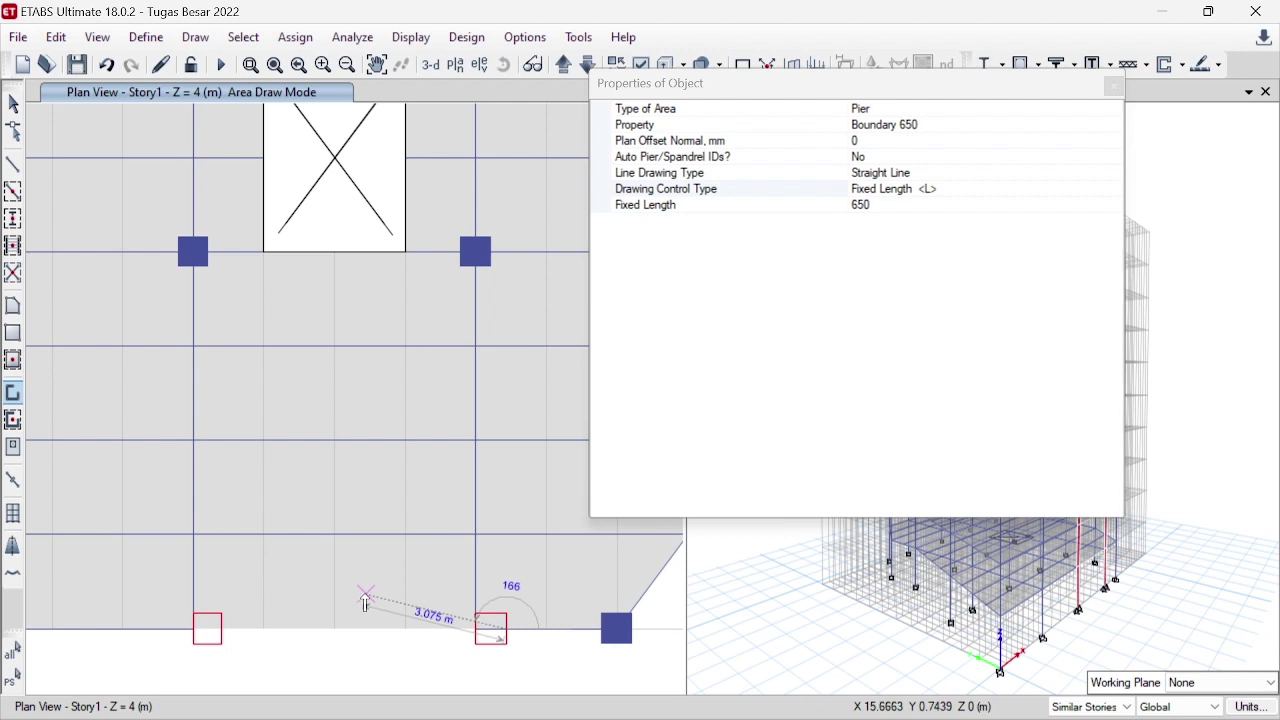
{"action": "key", "text": "space"}
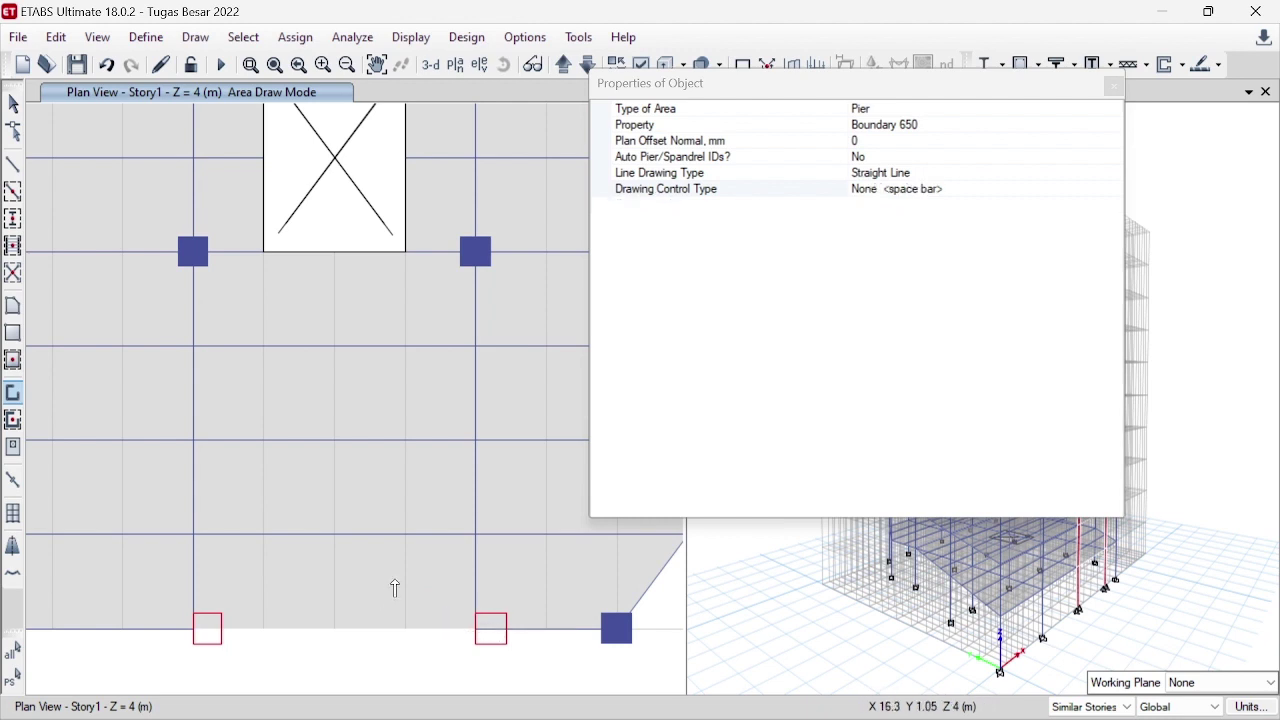
{"action": "key", "text": "Escape"}
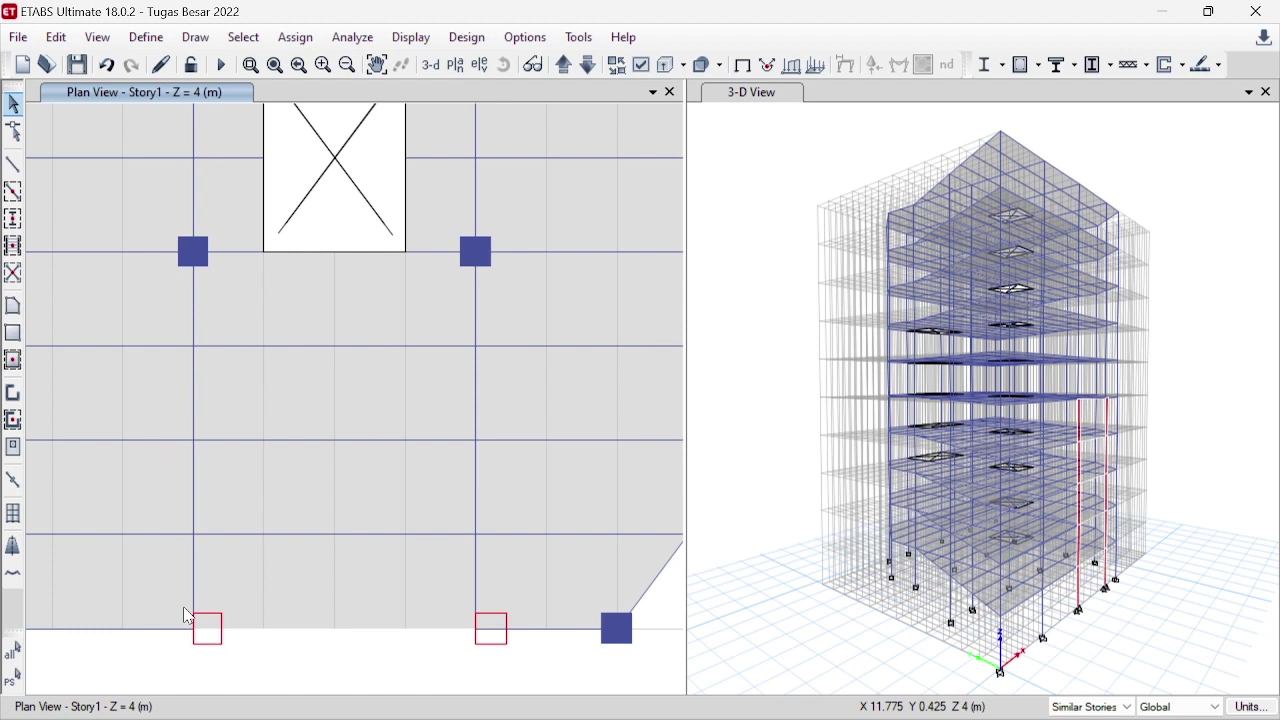
- Shift both Boundary 650 walls on the Y 0 edge with one linear replicate of dx -0.65/2 m, dy 0 m, number 1, deleting the originals
{"action": "left_click_drag", "start_coordinate": [185, 615], "coordinate": [243, 663]}
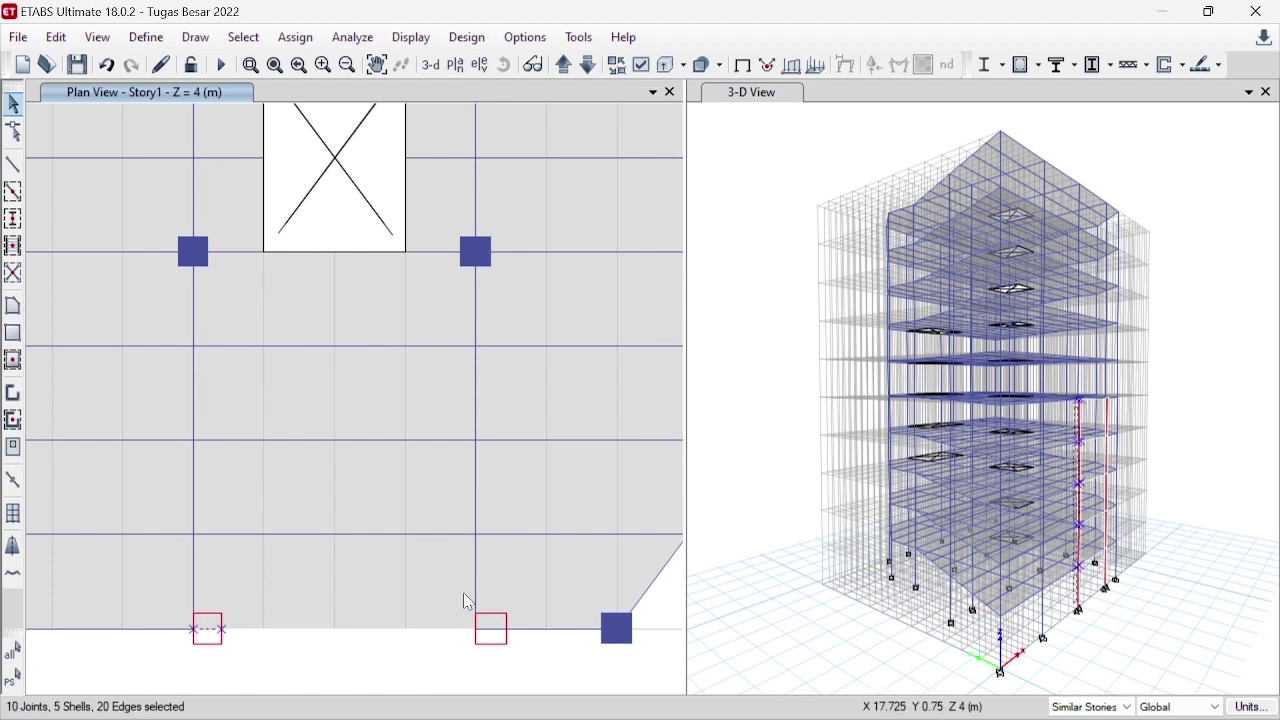
{"action": "left_click_drag", "start_coordinate": [468, 610], "coordinate": [522, 655]}
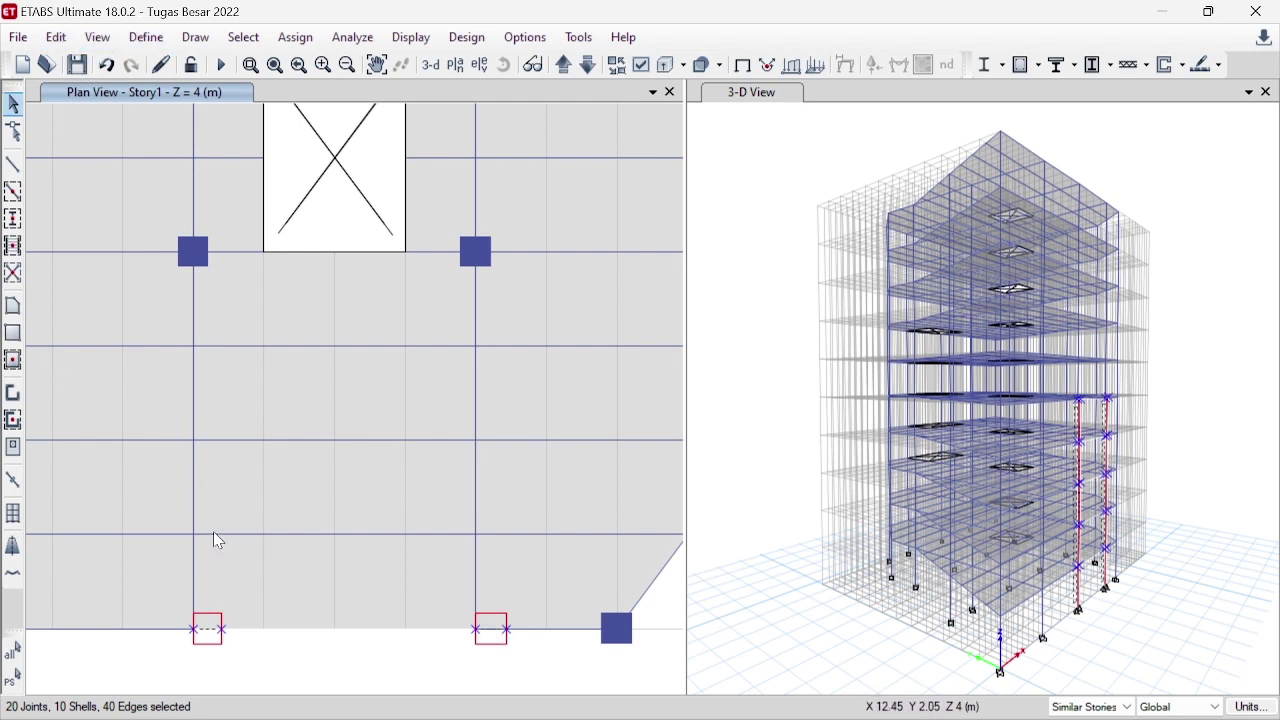
{"action": "left_click", "coordinate": [59, 40]}
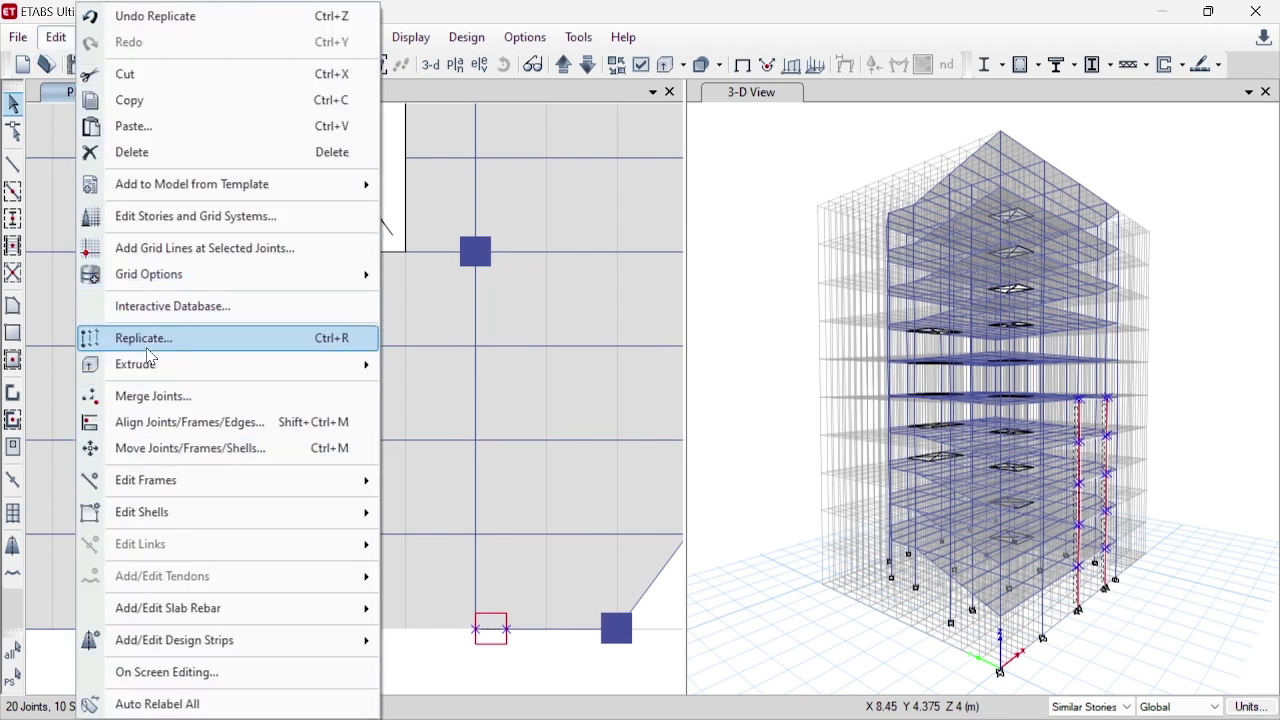
{"action": "left_click", "coordinate": [147, 345]}
{"action": "left_click", "coordinate": [902, 232]}
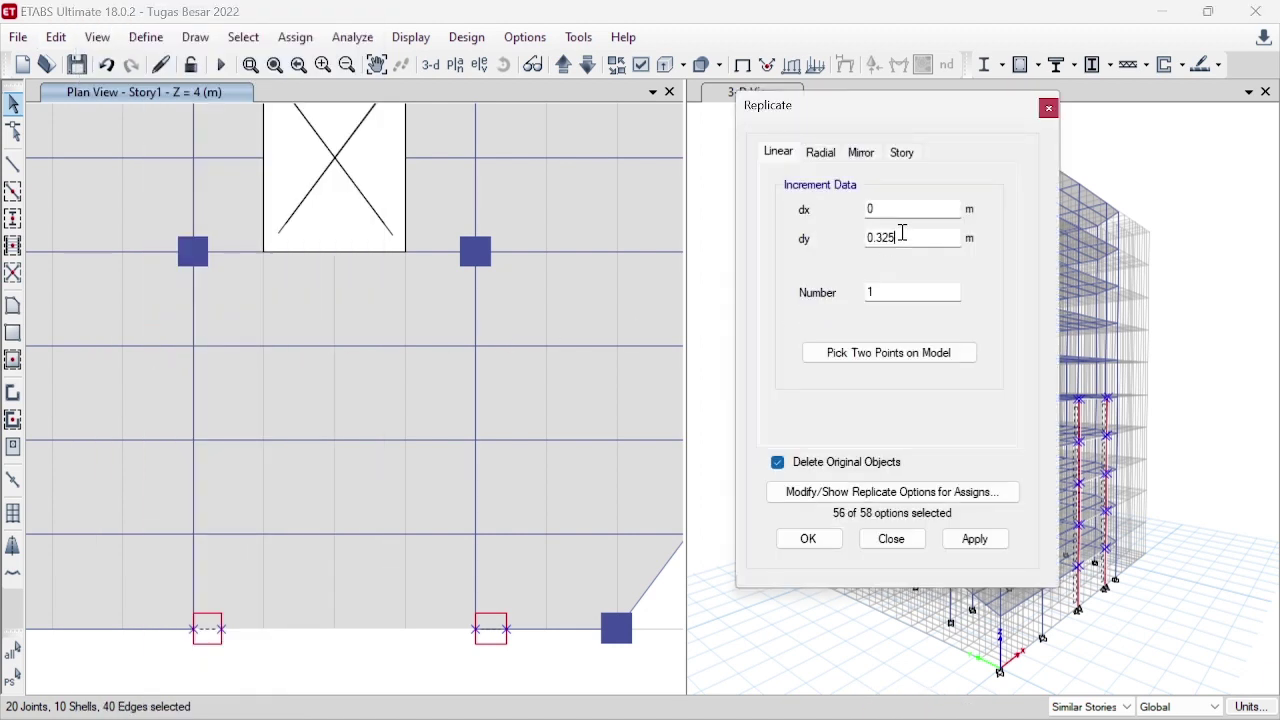
{"action": "left_click_drag", "start_coordinate": [902, 232], "coordinate": [857, 246]}
{"action": "type", "text": "0"}
{"action": "left_click", "coordinate": [887, 207]}
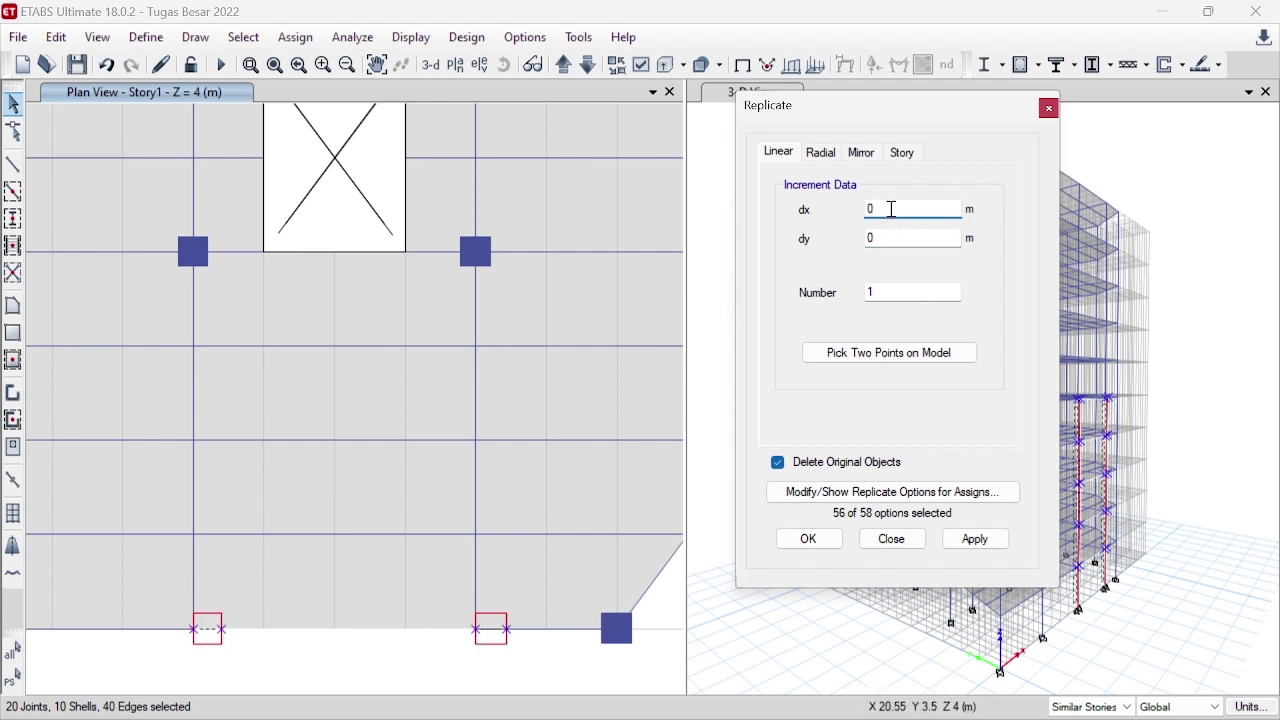
{"action": "left_click_drag", "start_coordinate": [889, 207], "coordinate": [850, 210]}
{"action": "type", "text": "-0.65/2"}
{"action": "left_click", "coordinate": [900, 240]}
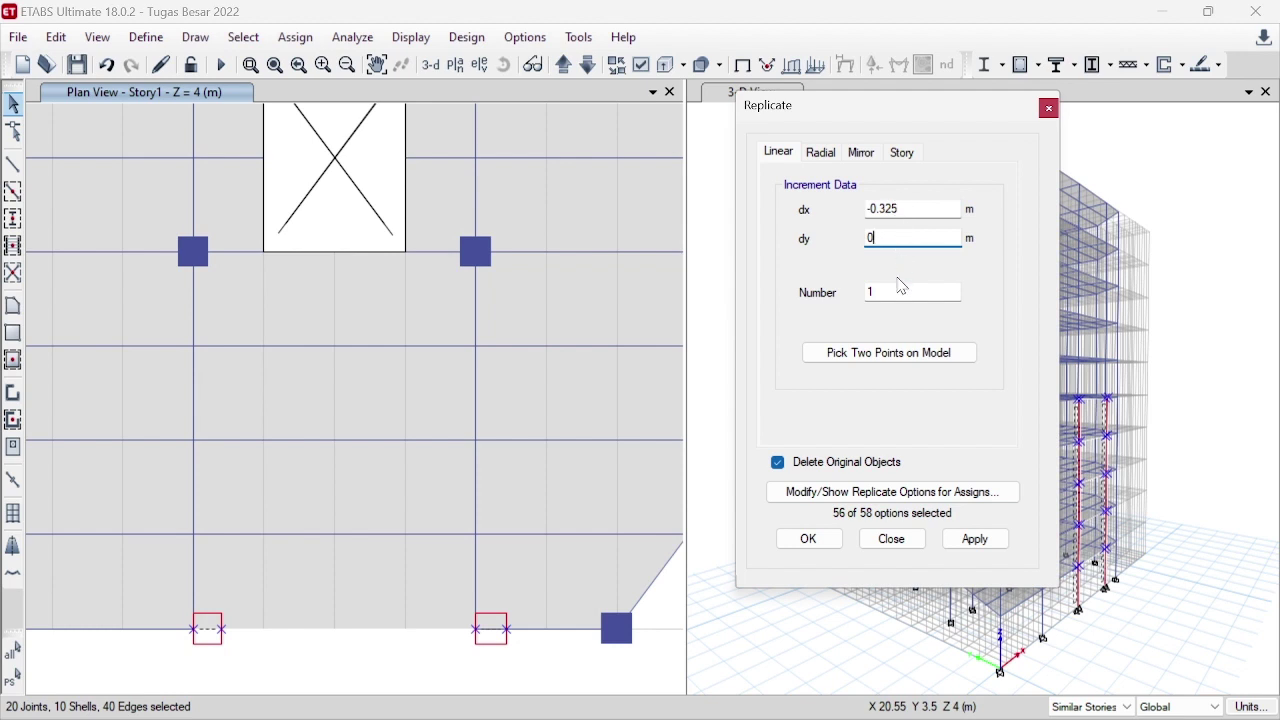
{"action": "left_click", "coordinate": [904, 296]}
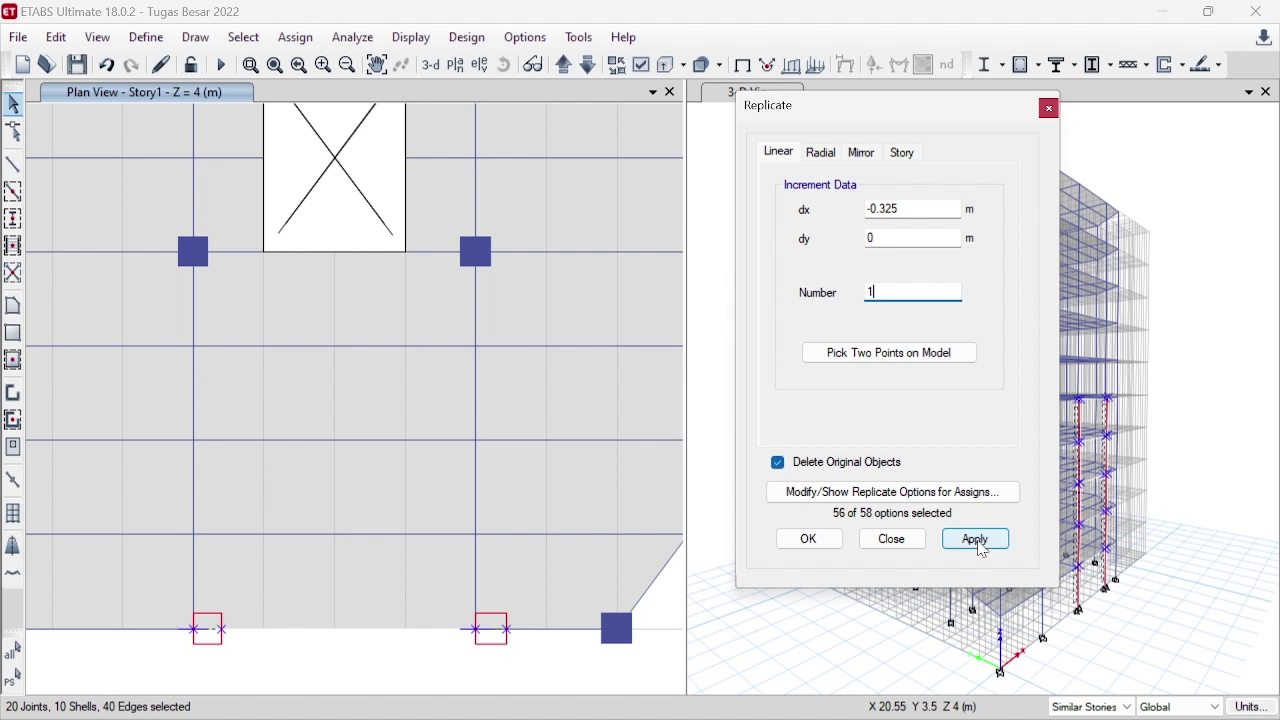
{"action": "left_click", "coordinate": [975, 539]}
{"action": "left_click", "coordinate": [458, 646]}
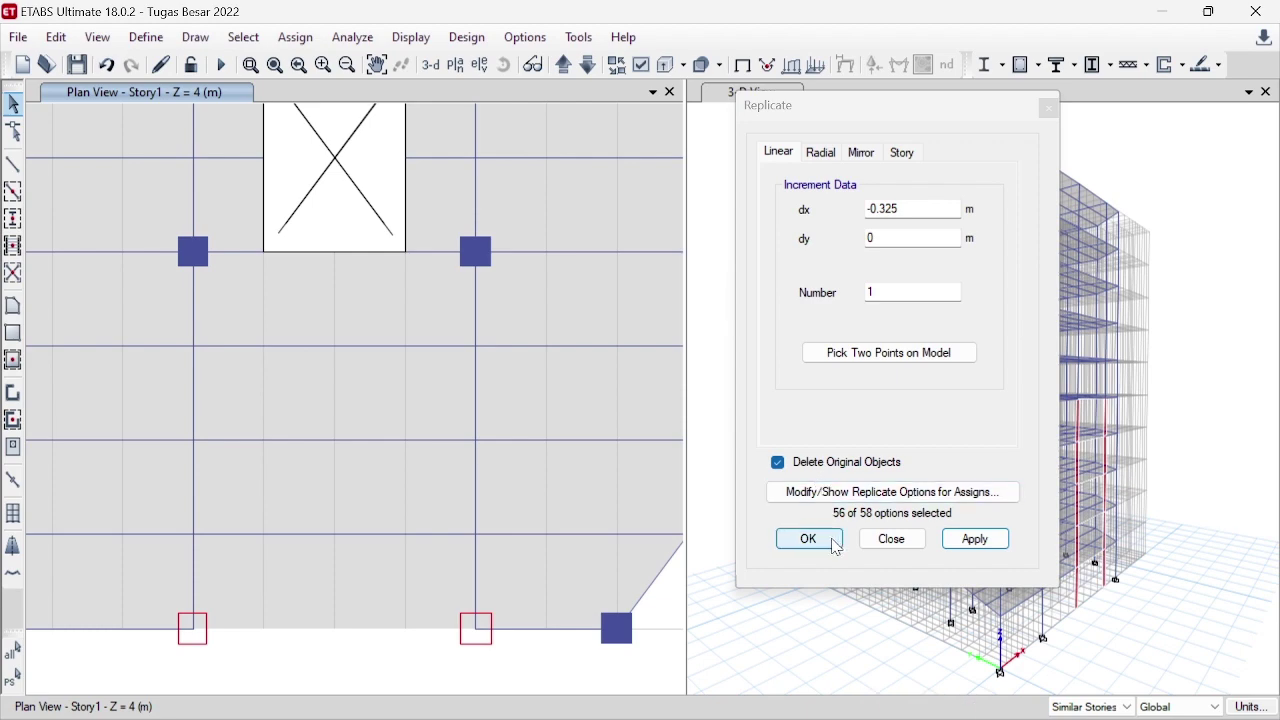
{"action": "left_click", "coordinate": [808, 539]}
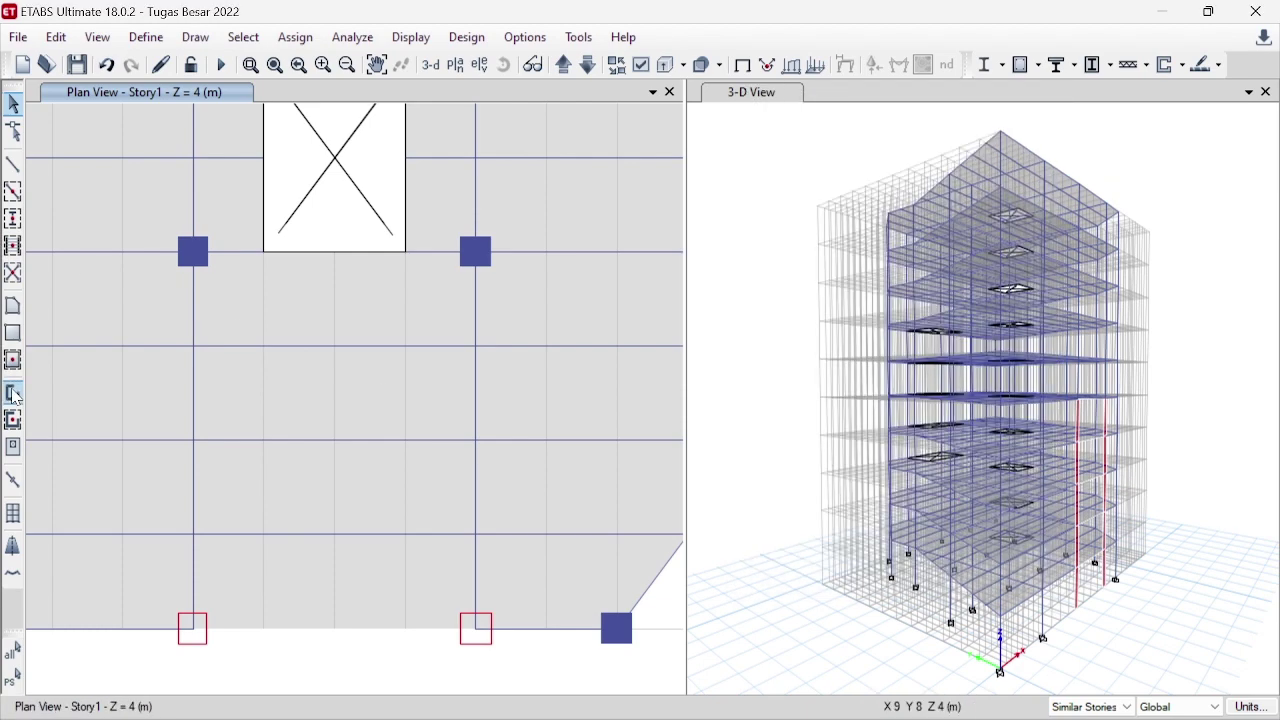
- Draw a straight Pier wall about 5.4 m long with property Dinding Geser 250 between the facing edges of the two boundary walls on Y 0
{"action": "left_click", "coordinate": [13, 393]}
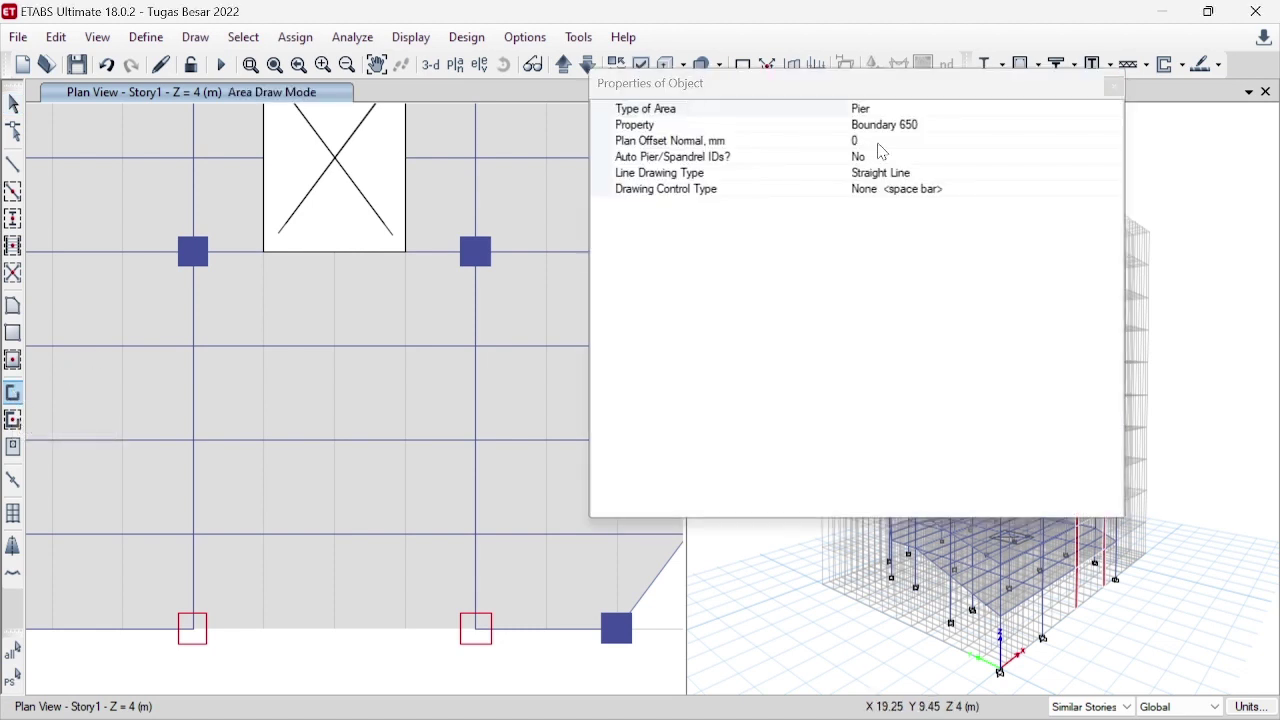
{"action": "left_click", "coordinate": [922, 127]}
{"action": "left_click", "coordinate": [1112, 126]}
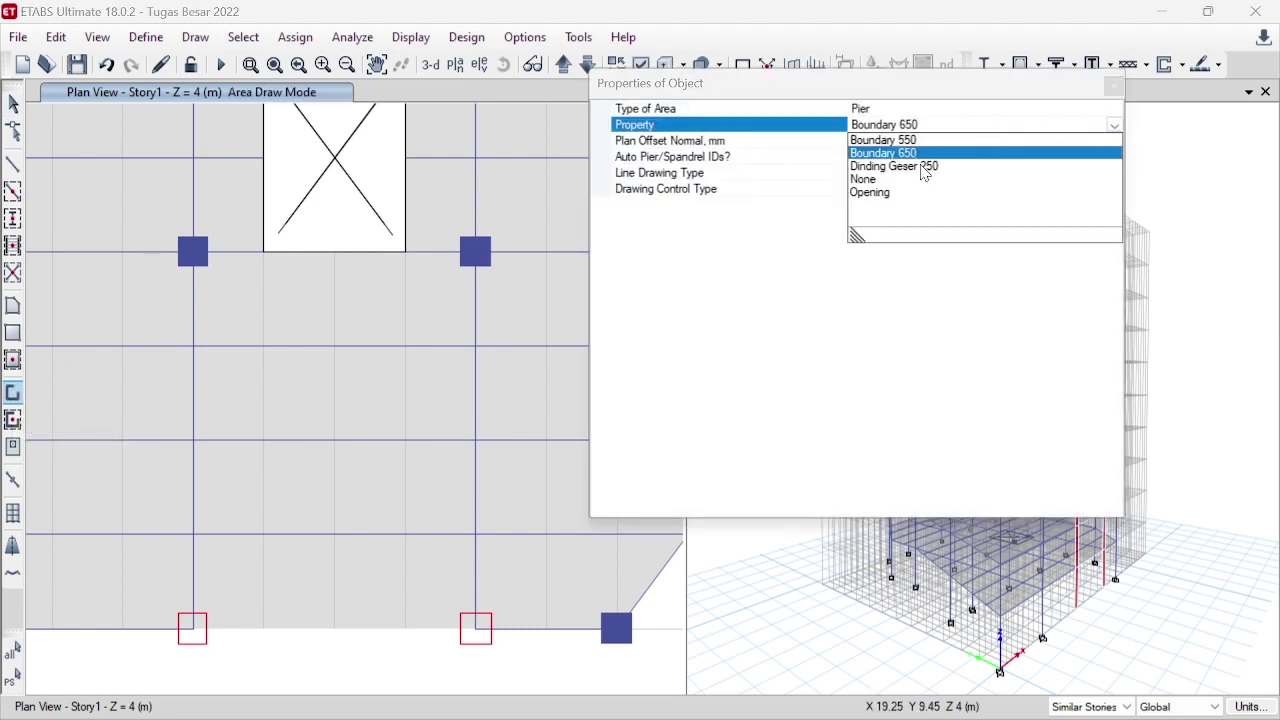
{"action": "left_click", "coordinate": [925, 167]}
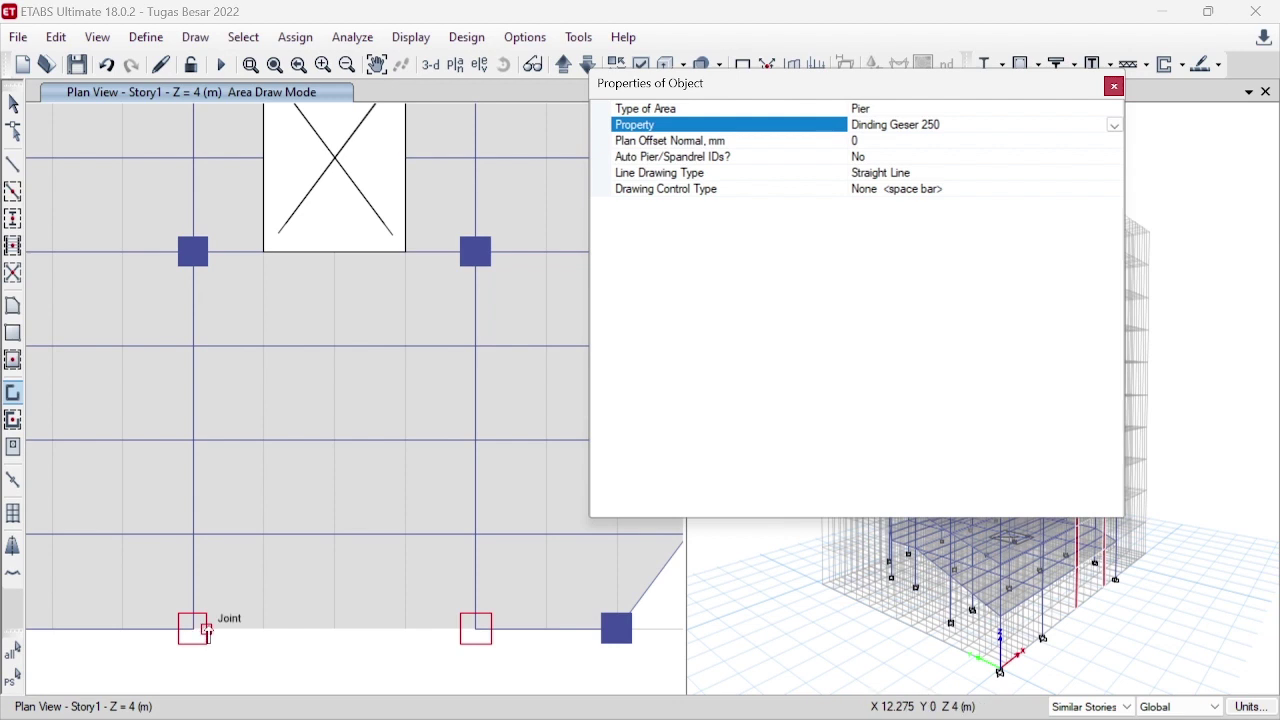
{"action": "scroll", "coordinate": [206, 630], "scroll_direction": "up", "scroll_amount": 3}
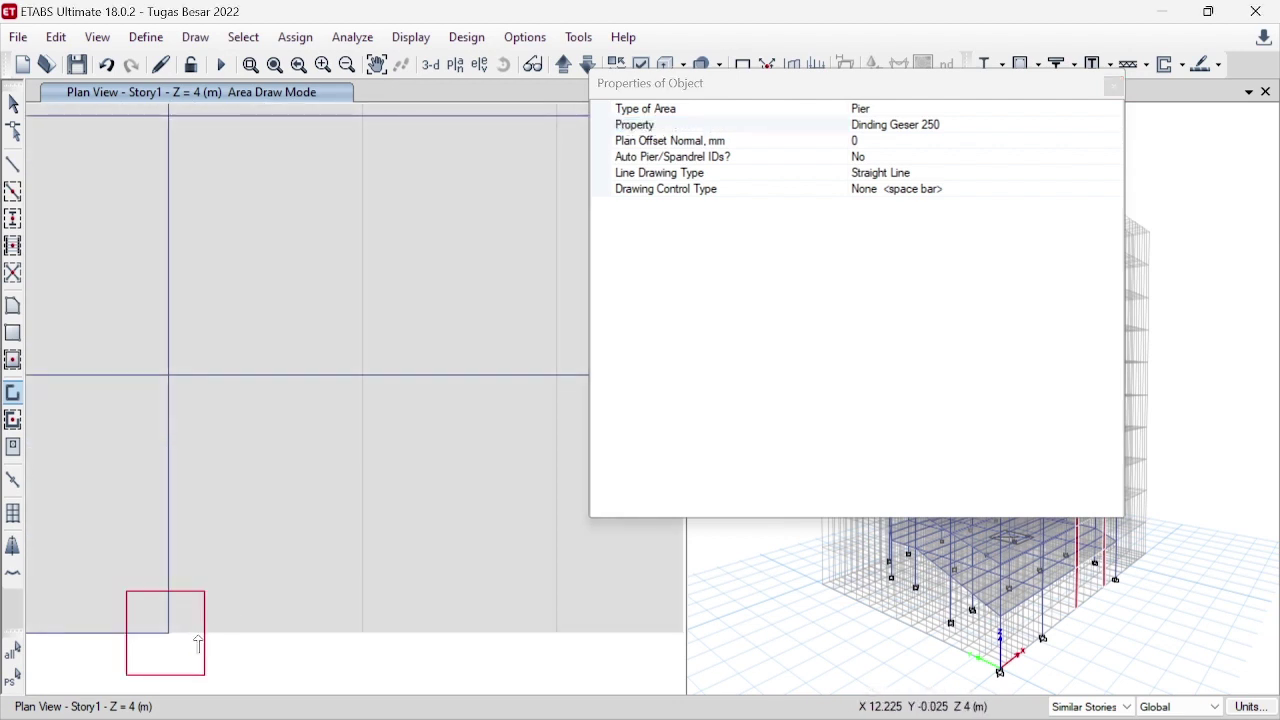
{"action": "left_click", "coordinate": [204, 633]}
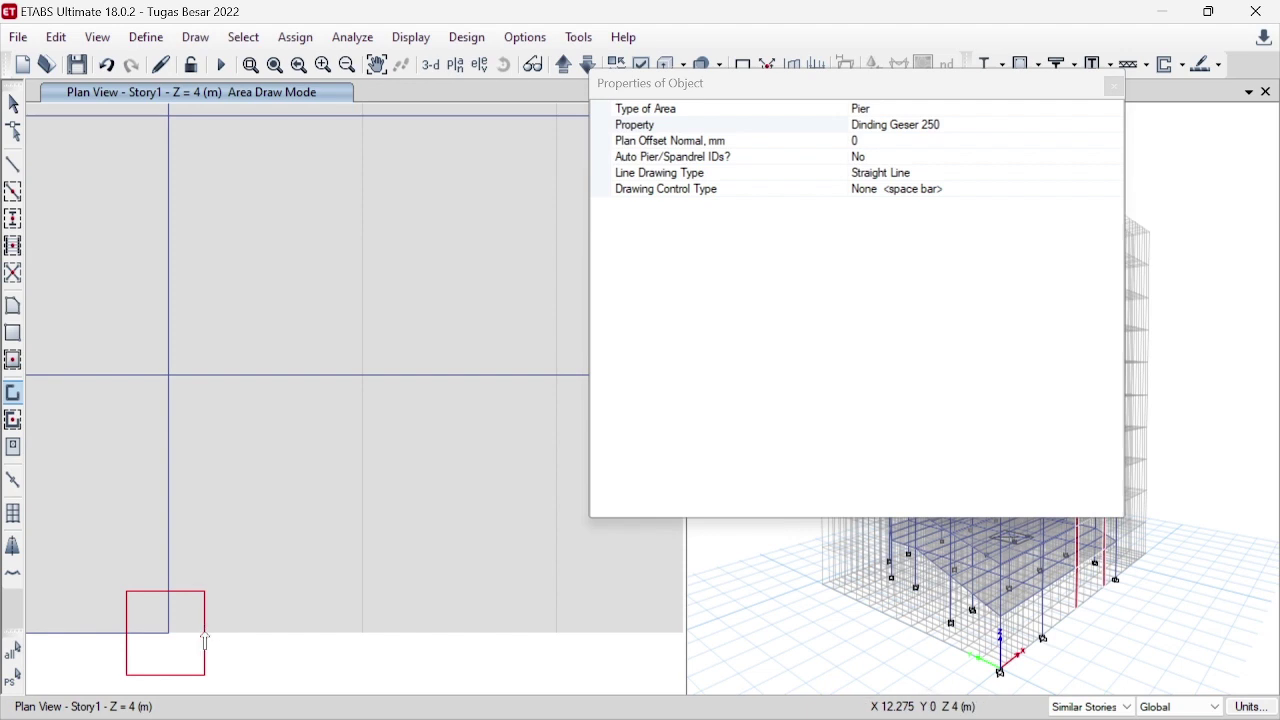
{"action": "scroll", "coordinate": [190, 612], "scroll_direction": "down", "scroll_amount": 2}
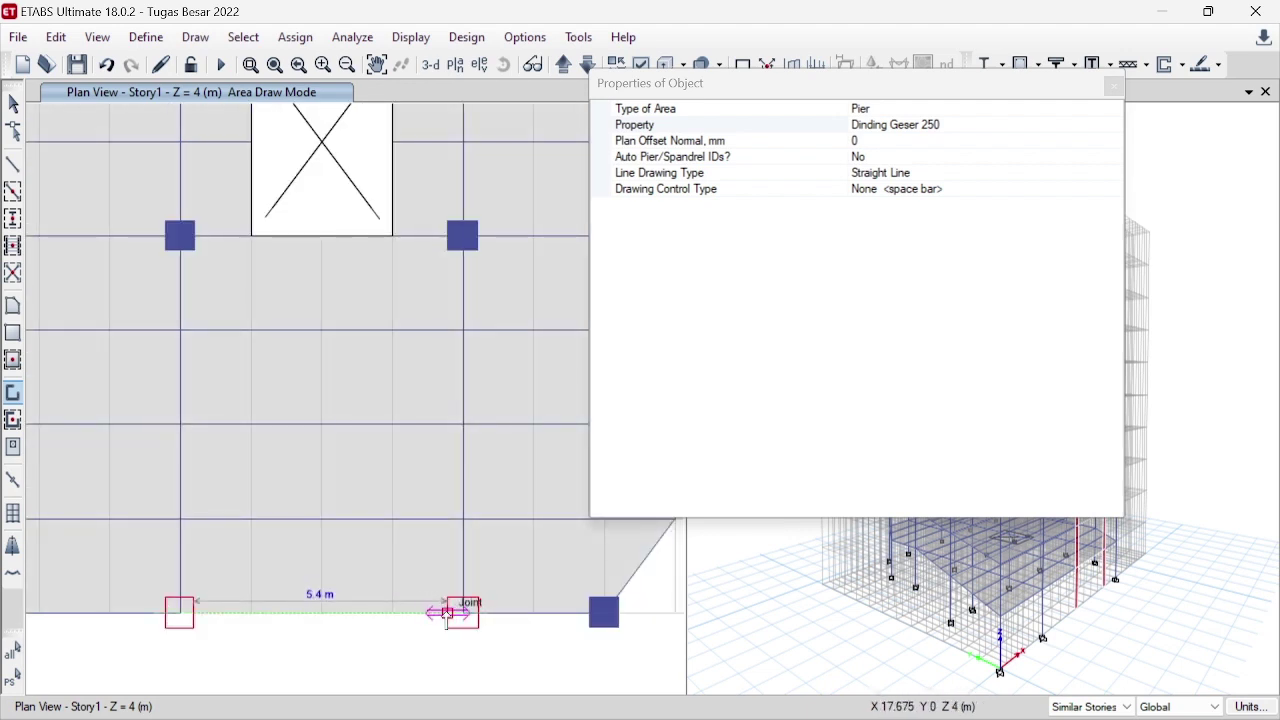
{"action": "scroll", "coordinate": [447, 613], "scroll_direction": "up", "scroll_amount": 3}
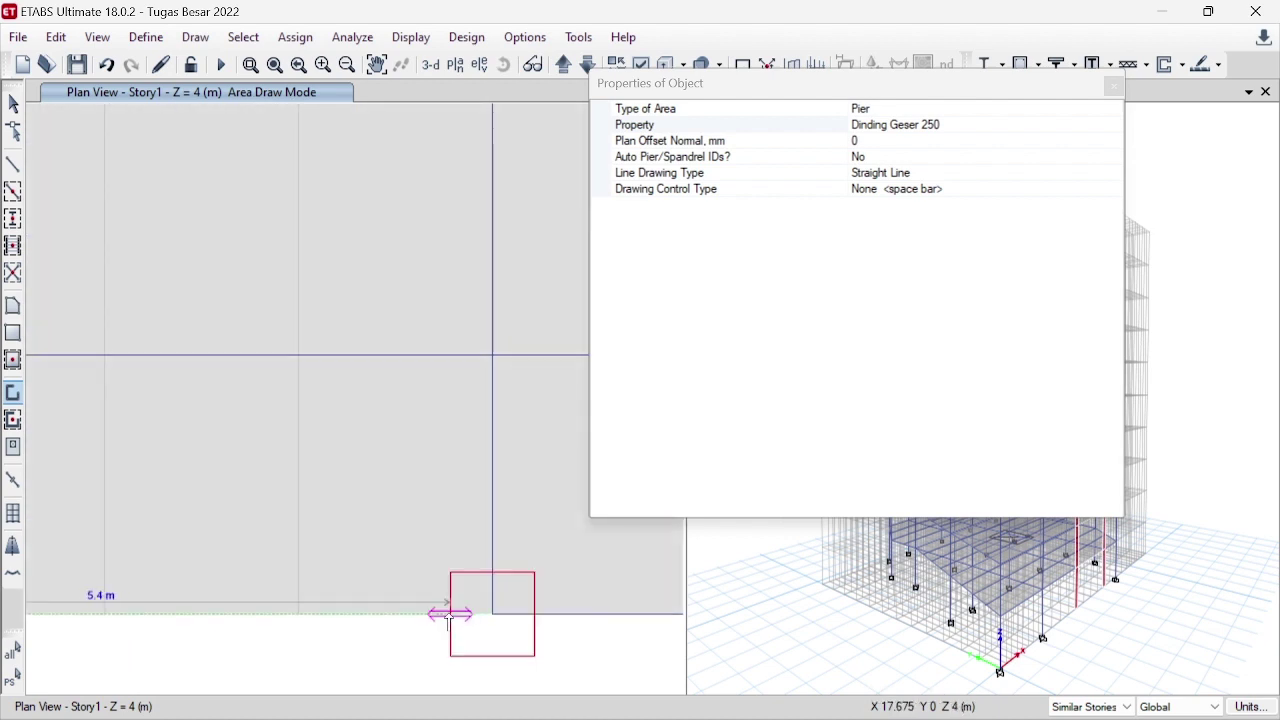
{"action": "scroll", "coordinate": [450, 614], "scroll_direction": "down", "scroll_amount": 3}
{"action": "scroll", "coordinate": [450, 614], "scroll_direction": "up", "scroll_amount": 1}
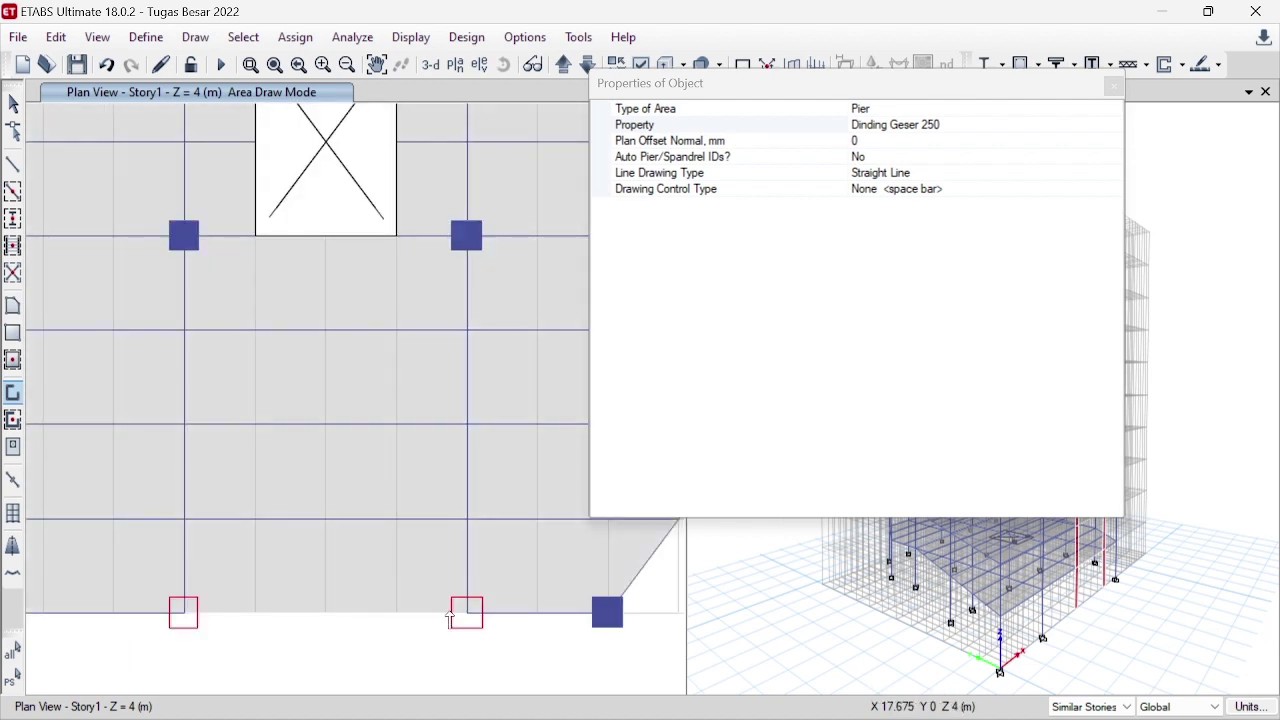
{"action": "left_click", "coordinate": [450, 613]}
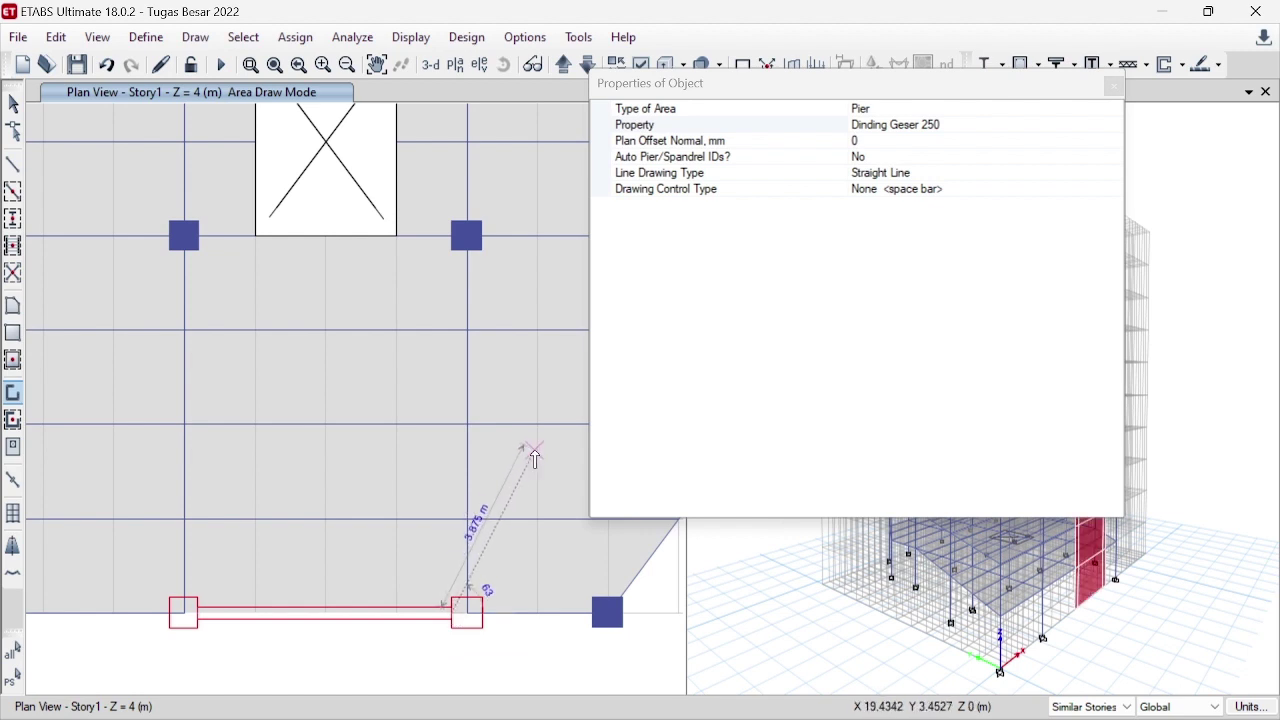
{"action": "key", "text": "Escape"}
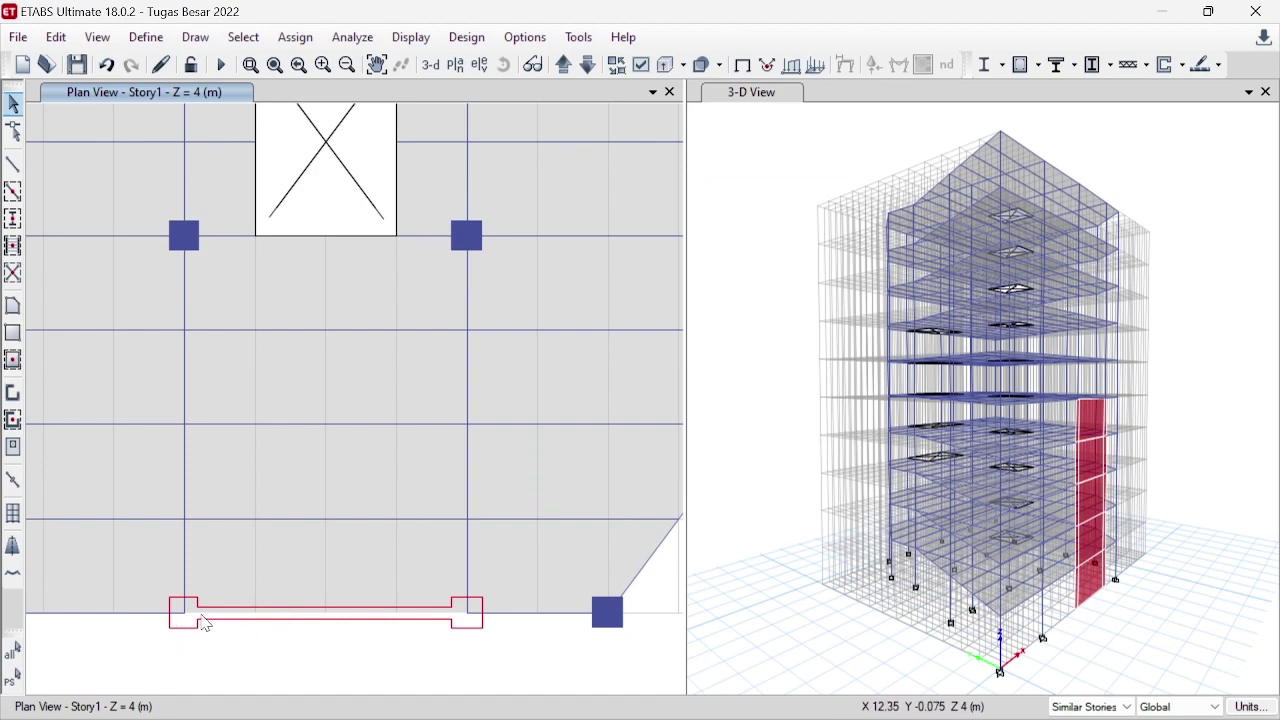
- Check the boundary element wall diagram in fema451b.pdf in Foxit Reader, and return to the ETABS model
{"action": "mouse_move", "coordinate": [655, 697]}
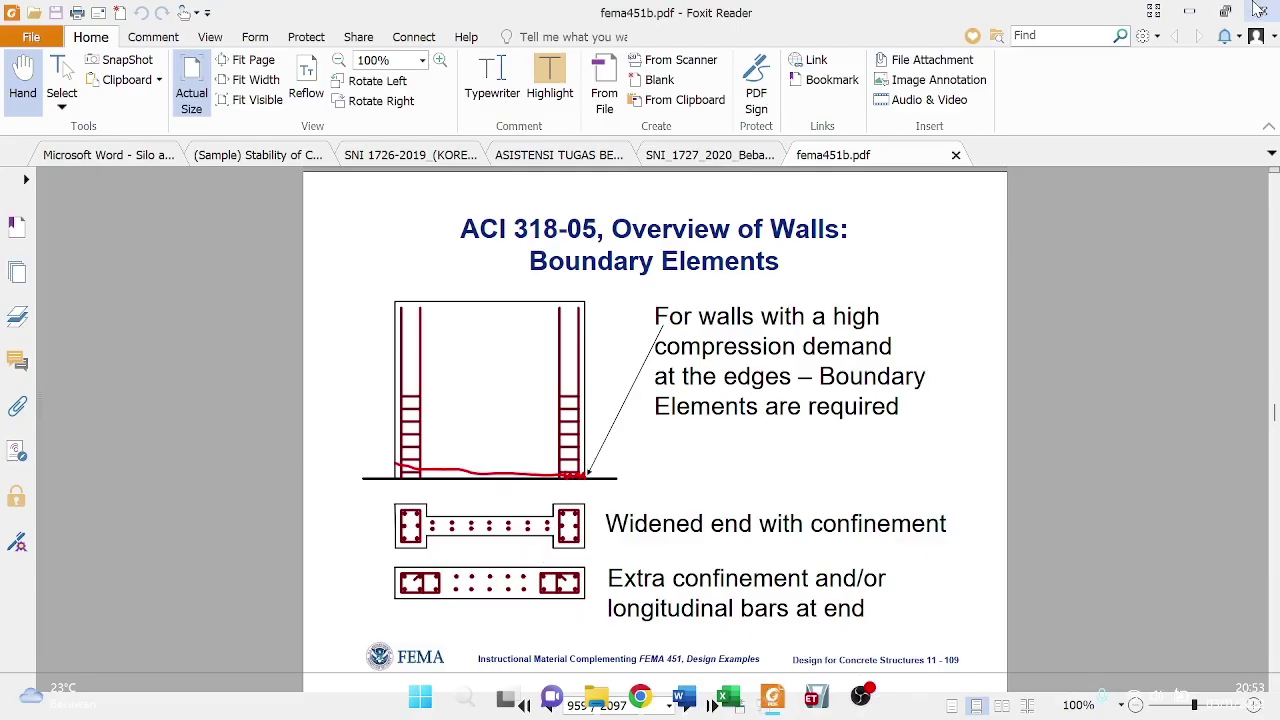
{"action": "left_click", "coordinate": [1190, 12]}
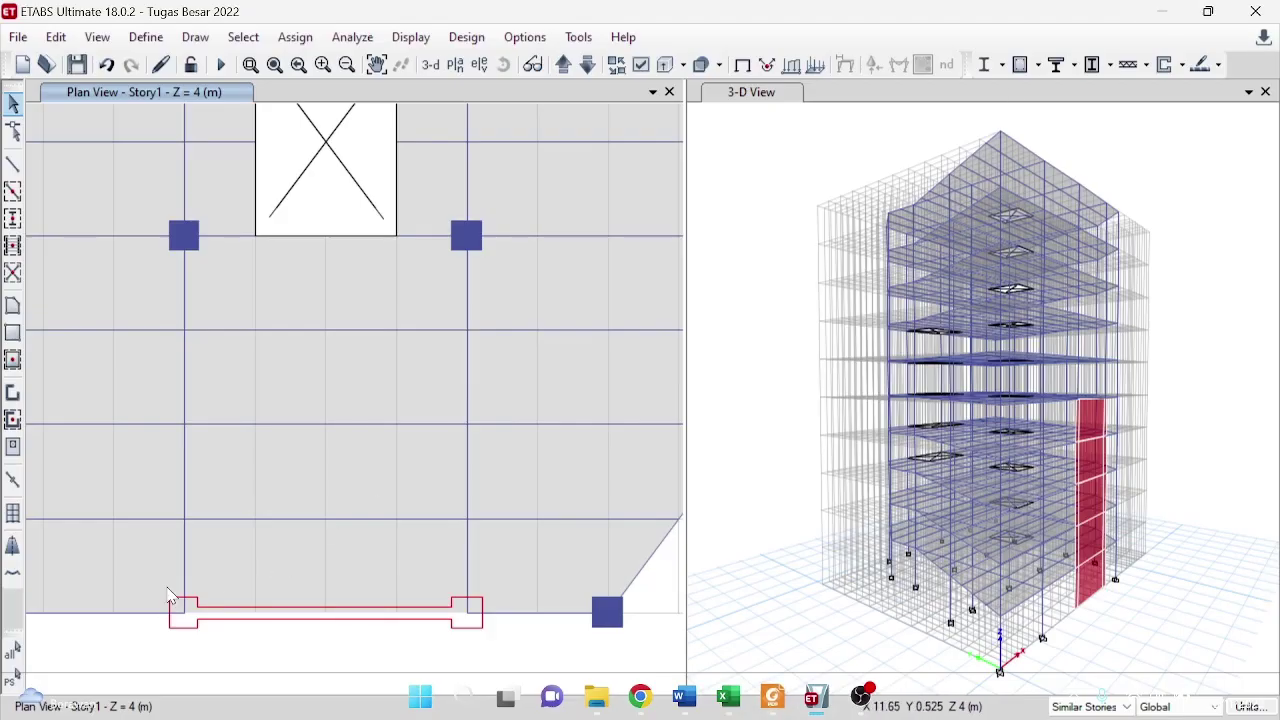
{"action": "left_click", "coordinate": [415, 708]}
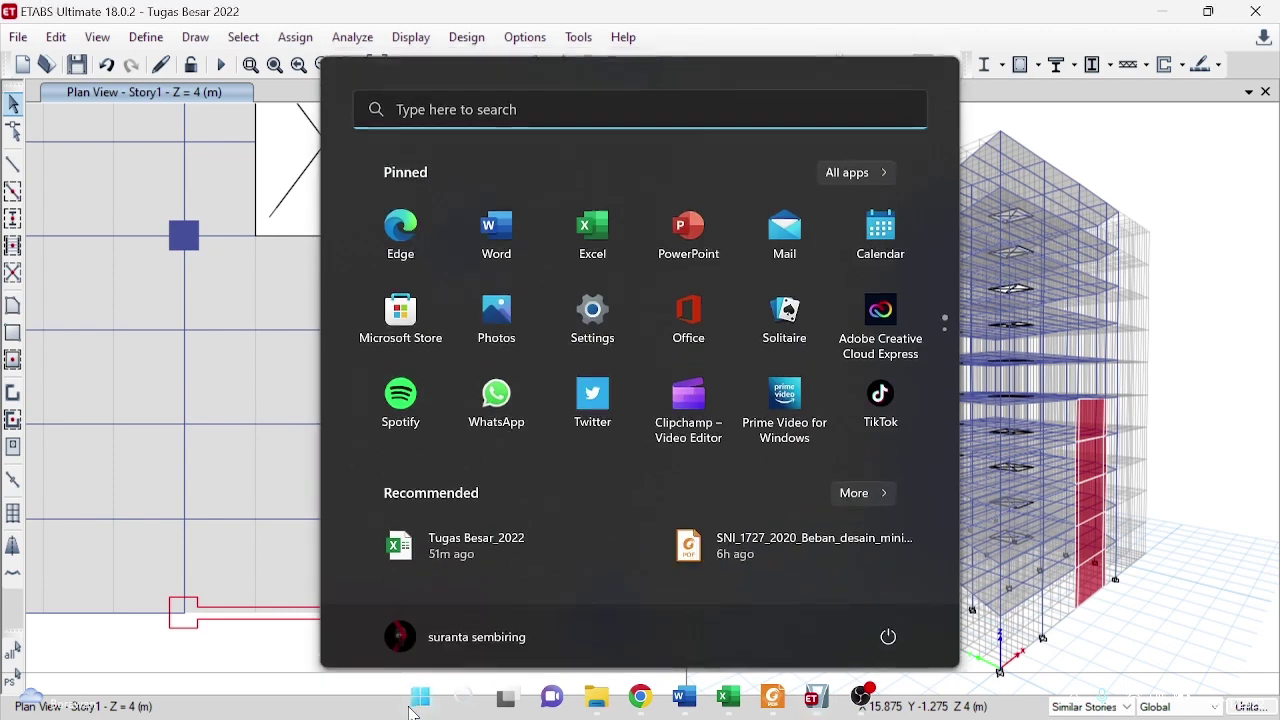
{"action": "left_click", "coordinate": [162, 595]}
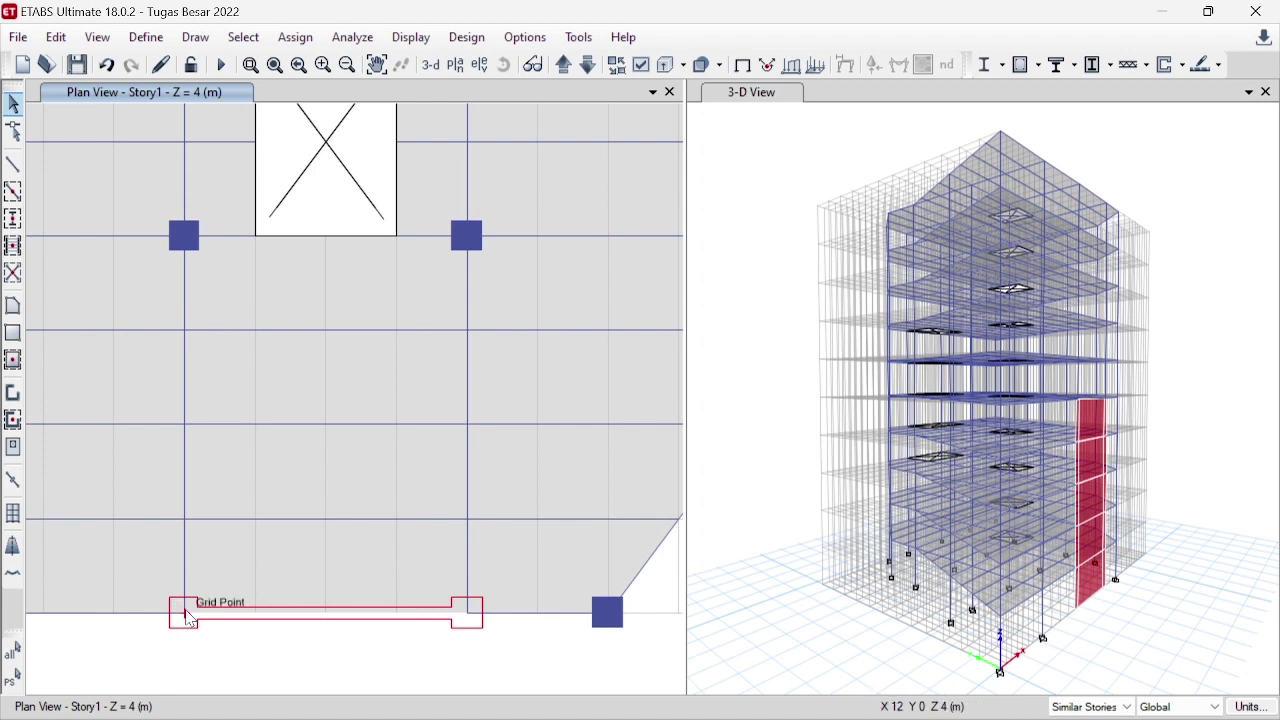
- Assign pier label P1 to the two boundary walls and the connecting wall on the Y 0 edge across similar stories
{"action": "left_click_drag", "start_coordinate": [158, 588], "coordinate": [510, 650]}
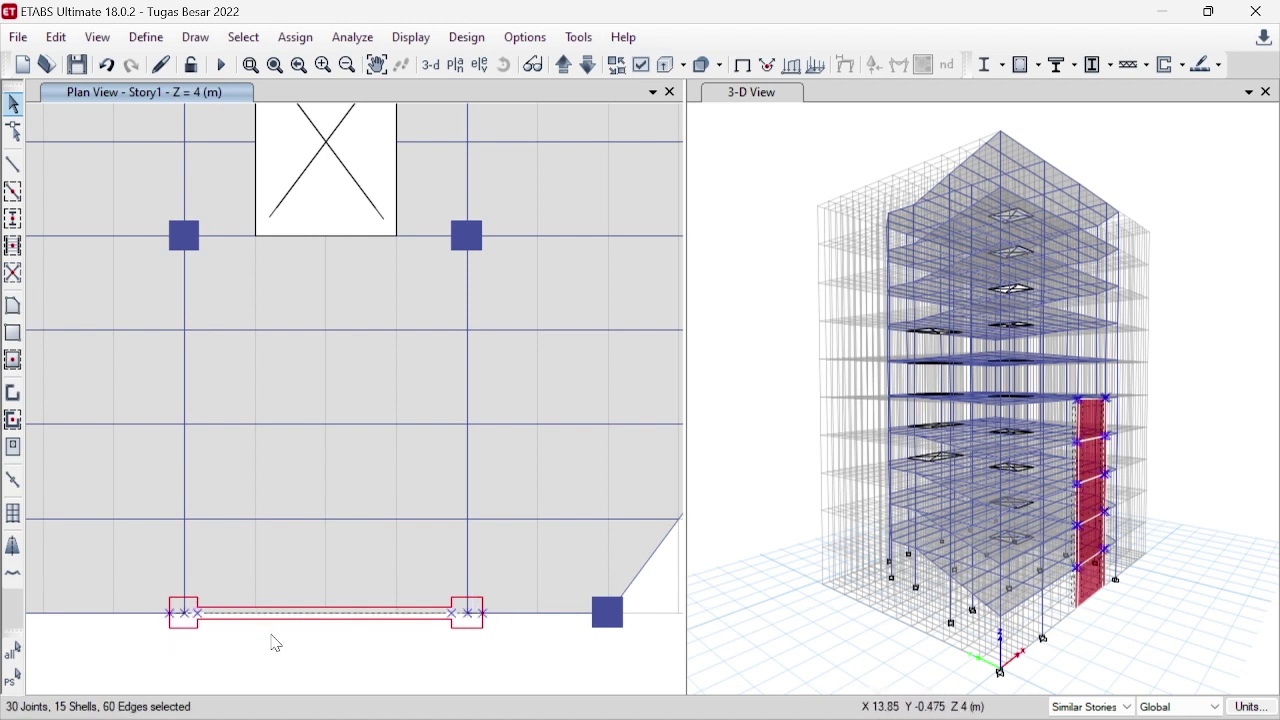
{"action": "key", "text": "Escape"}
{"action": "left_click_drag", "start_coordinate": [158, 584], "coordinate": [500, 646]}
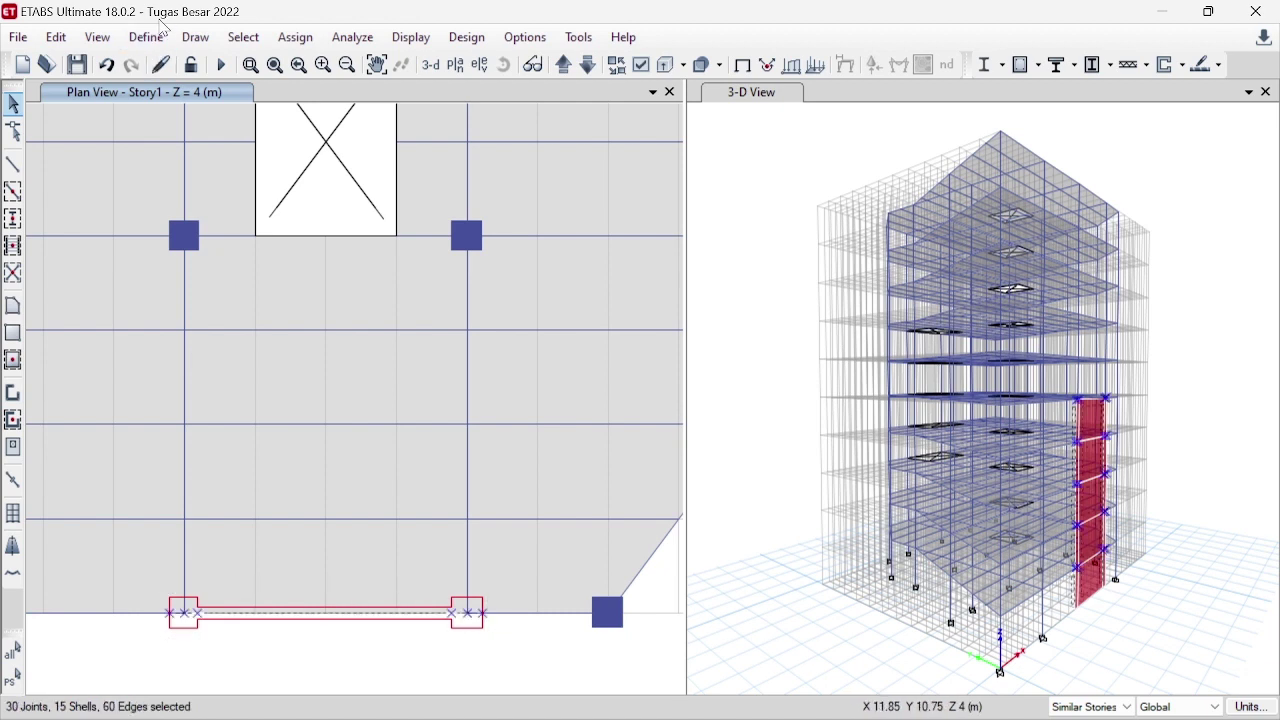
{"action": "left_click", "coordinate": [295, 37]}
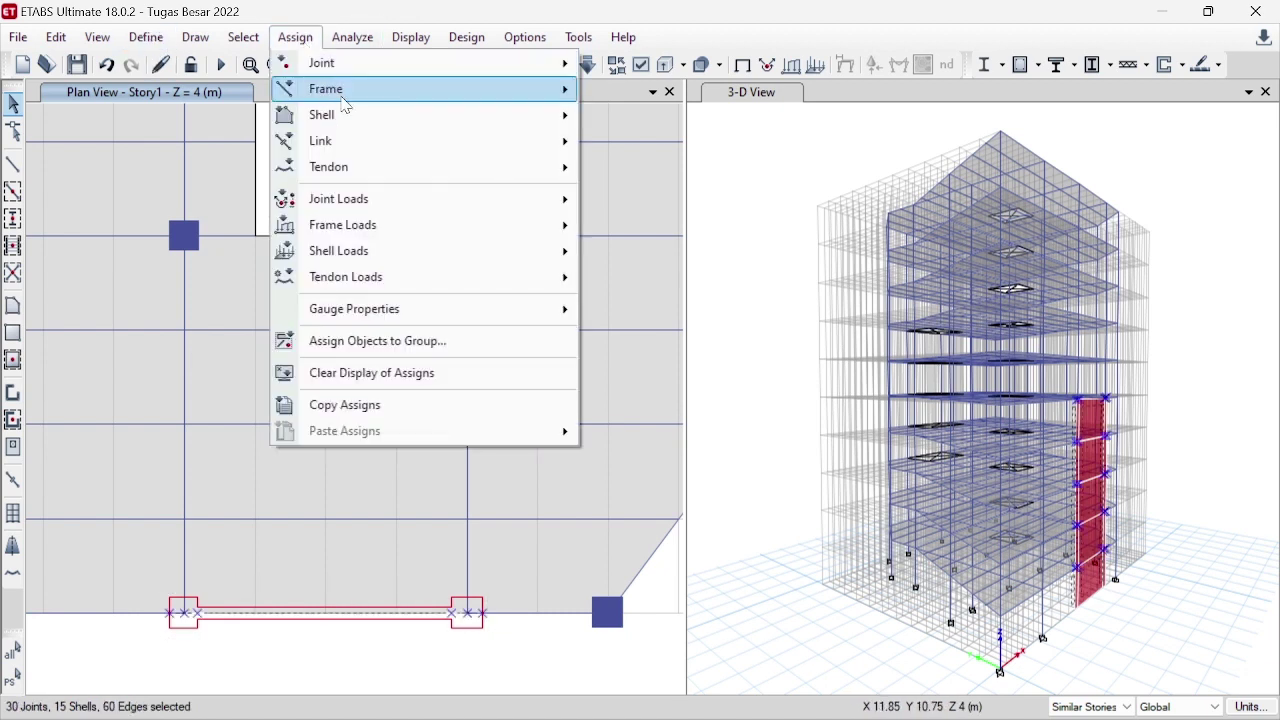
{"action": "mouse_move", "coordinate": [352, 118]}
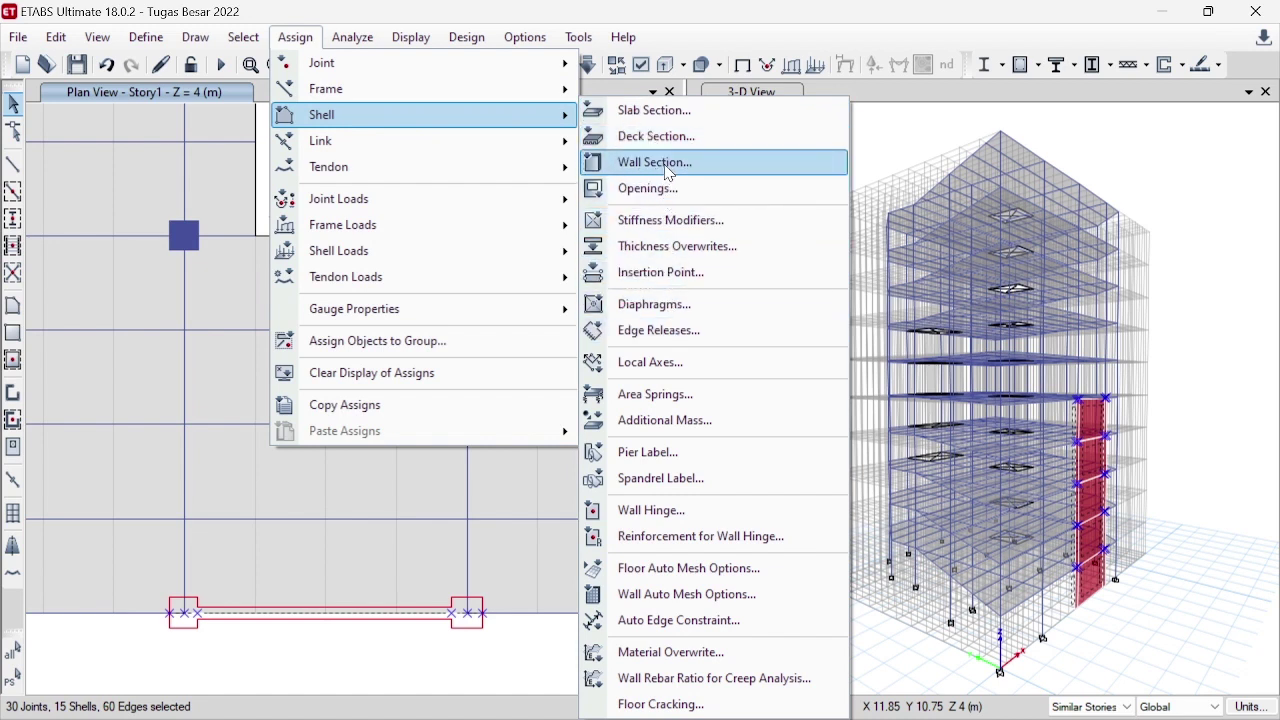
{"action": "left_click", "coordinate": [706, 455]}
{"action": "left_click", "coordinate": [528, 206]}
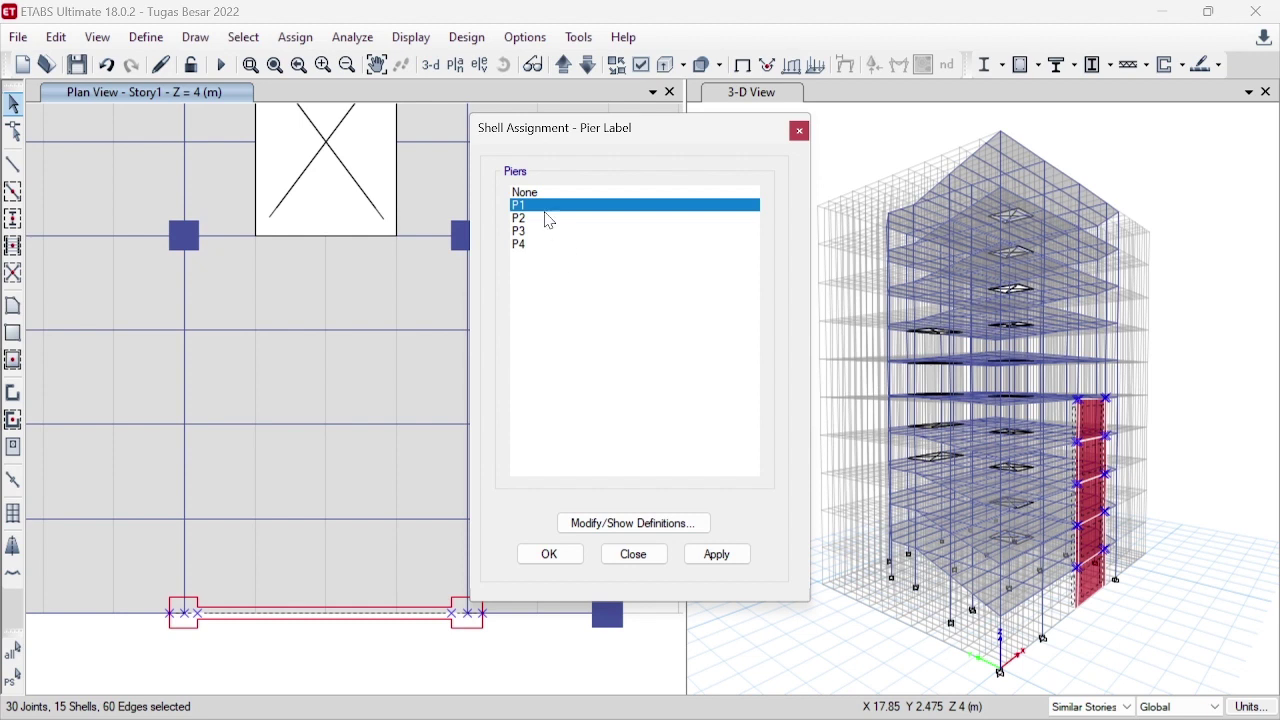
{"action": "left_click", "coordinate": [724, 560]}
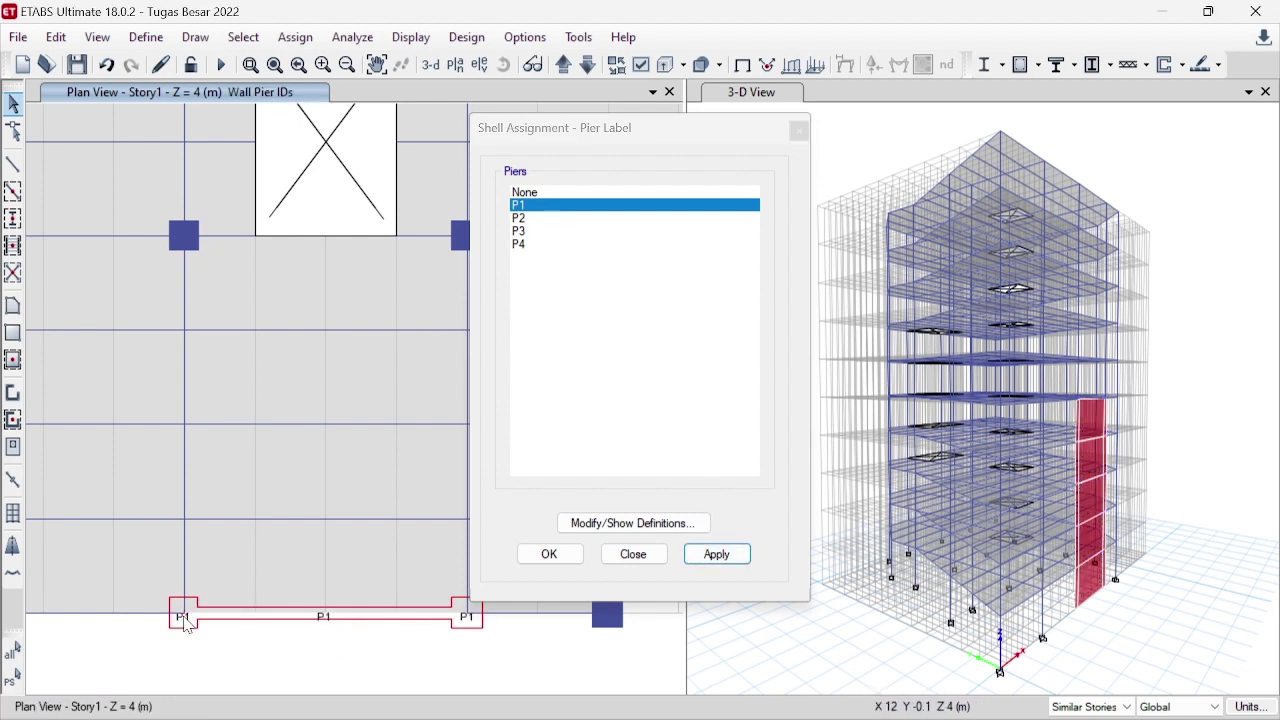
{"action": "left_click", "coordinate": [548, 568]}
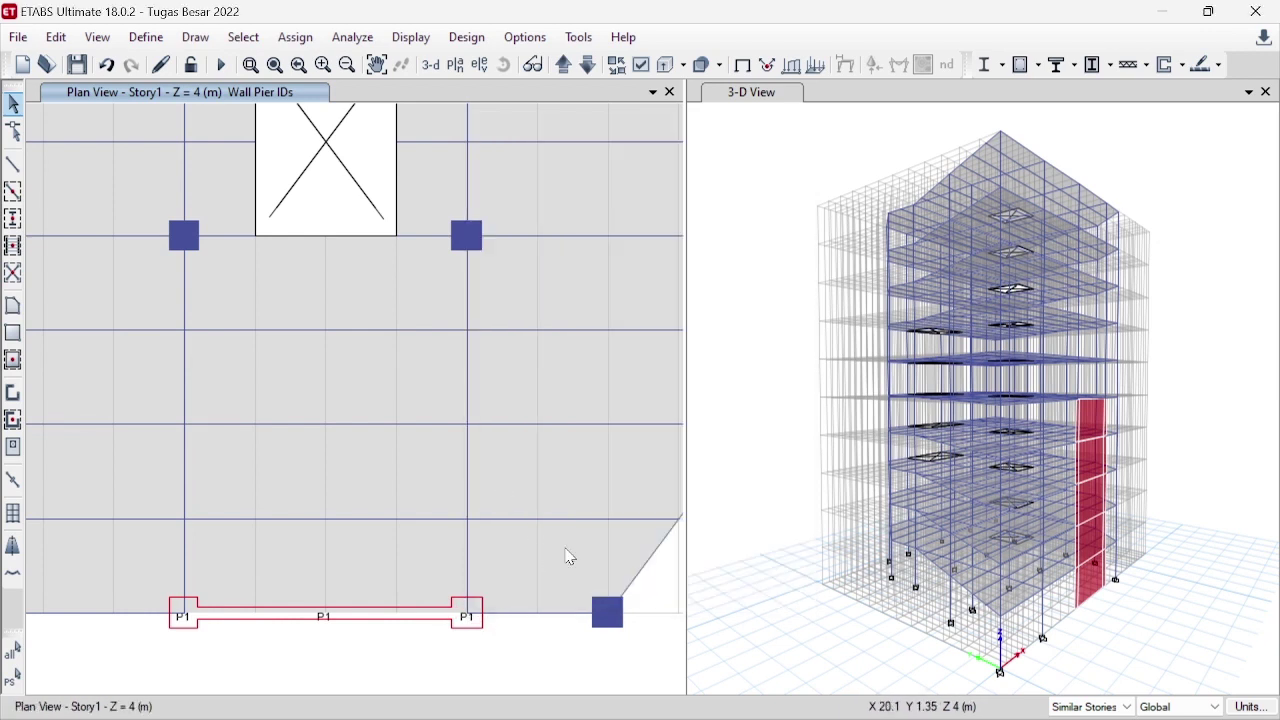
- Fix all translations and rotations of the Y 0 wall's four Base-level joints, and refresh the 3-D view
{"action": "scroll", "coordinate": [560, 566], "scroll_direction": "up", "scroll_amount": 3}
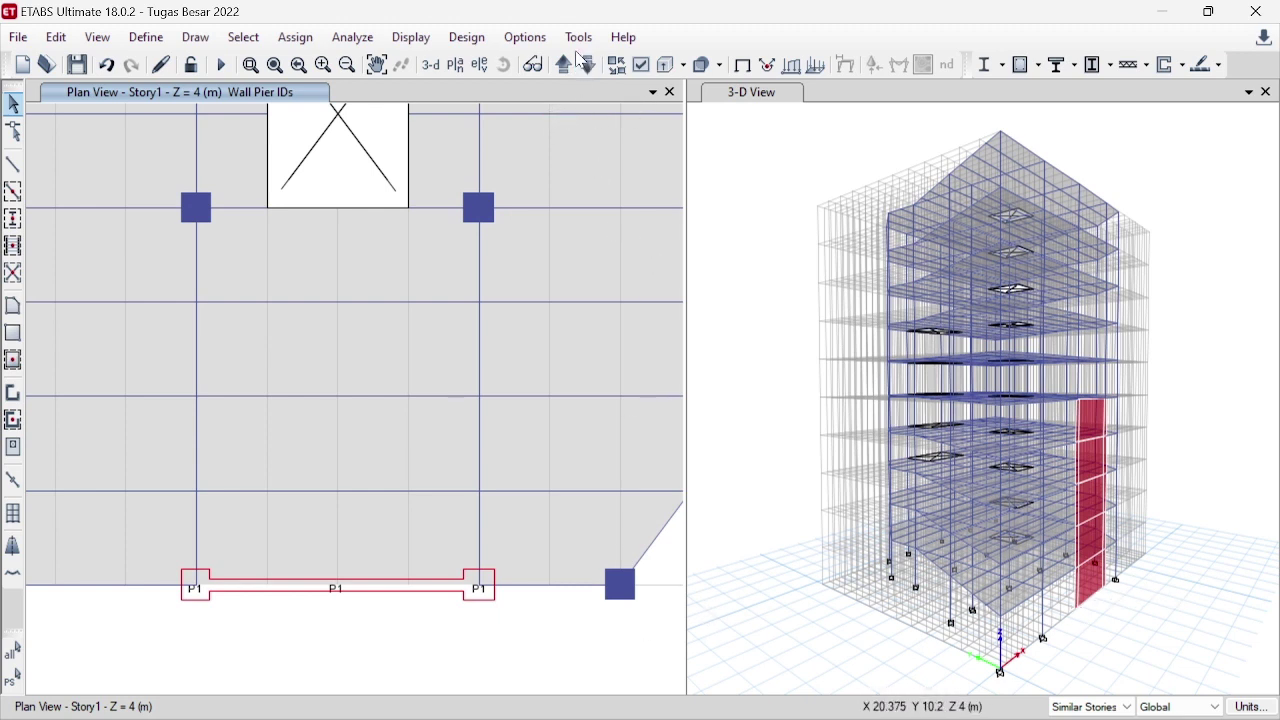
{"action": "left_click", "coordinate": [588, 64]}
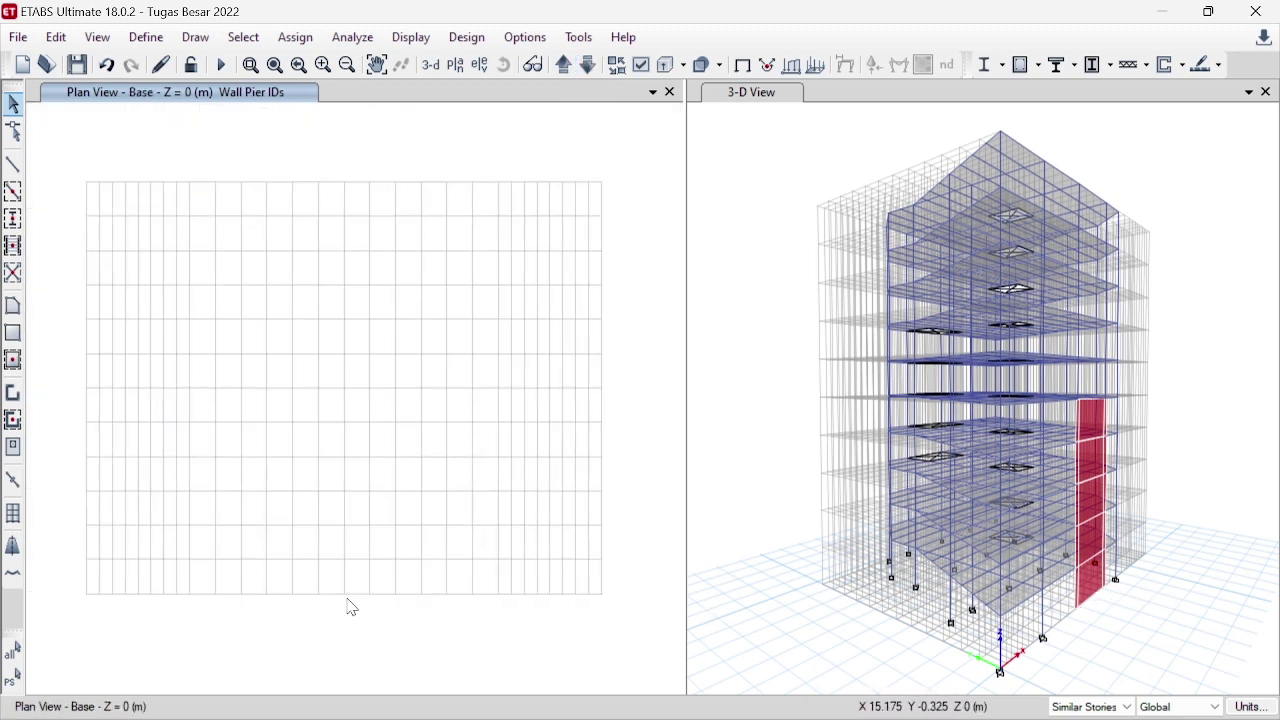
{"action": "left_click_drag", "start_coordinate": [259, 569], "coordinate": [421, 624]}
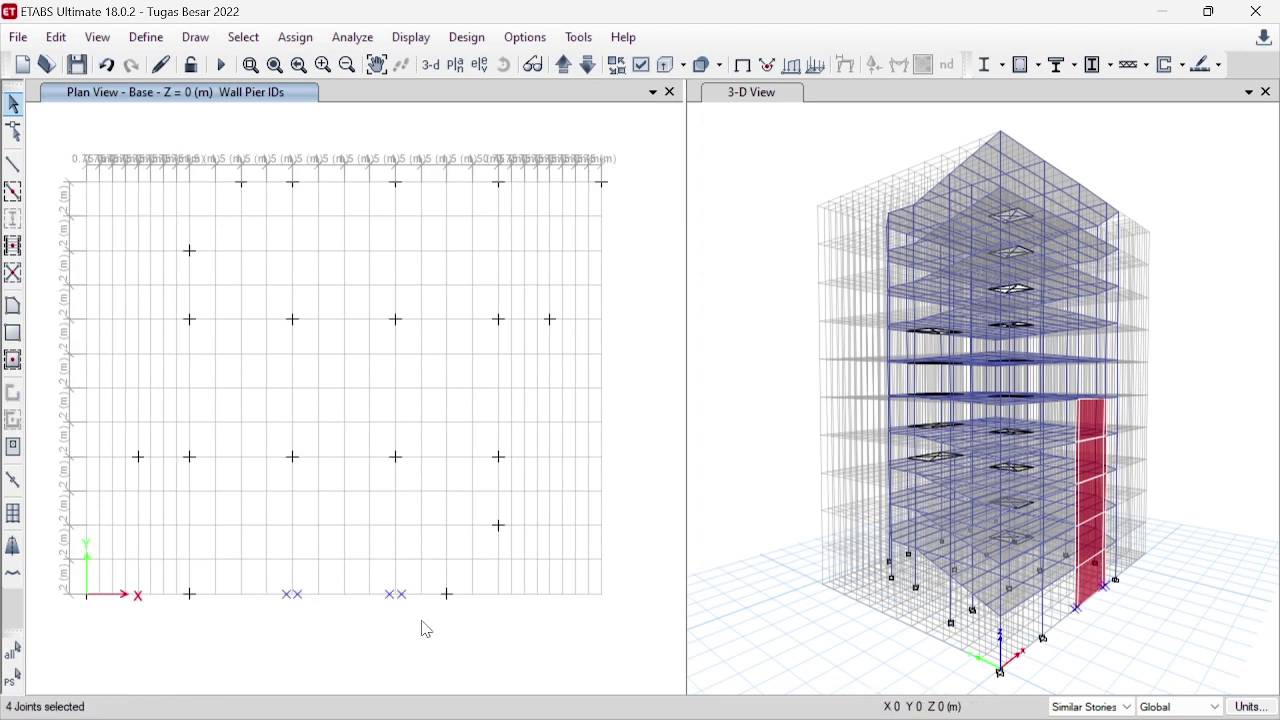
{"action": "left_click_drag", "start_coordinate": [258, 571], "coordinate": [431, 626]}
{"action": "left_click", "coordinate": [307, 43]}
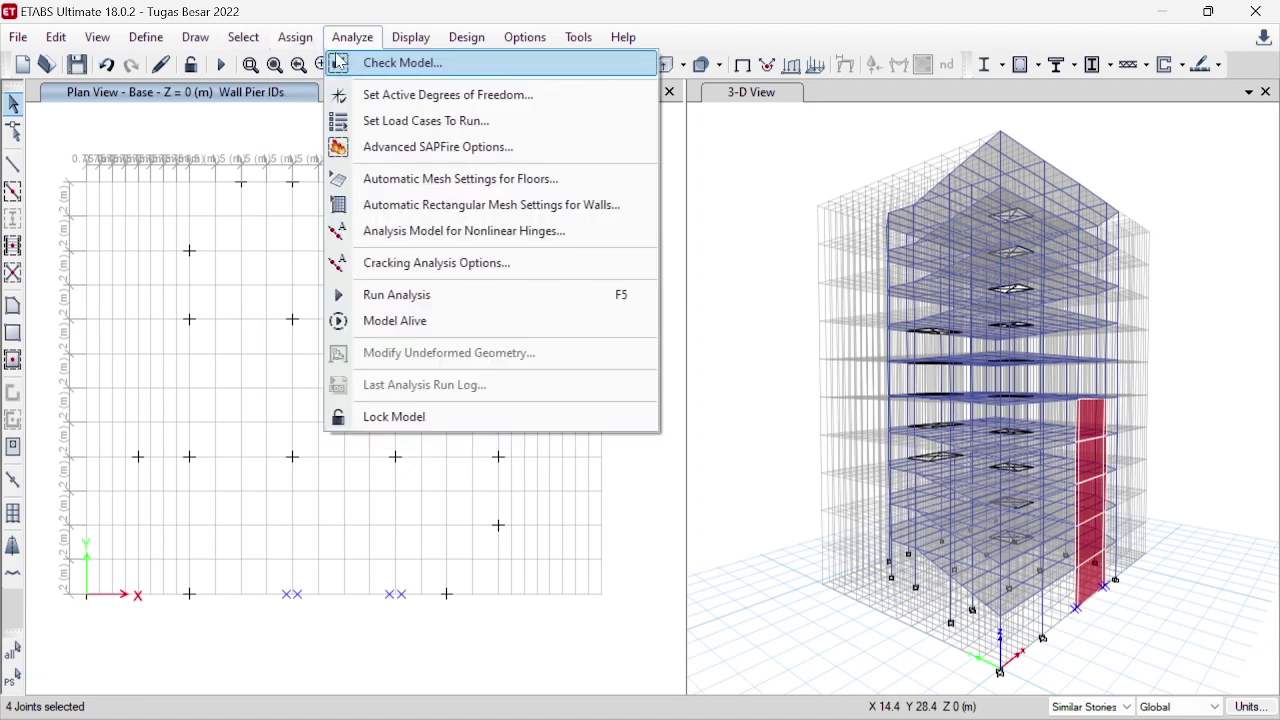
{"action": "mouse_move", "coordinate": [341, 64]}
{"action": "left_click", "coordinate": [641, 74]}
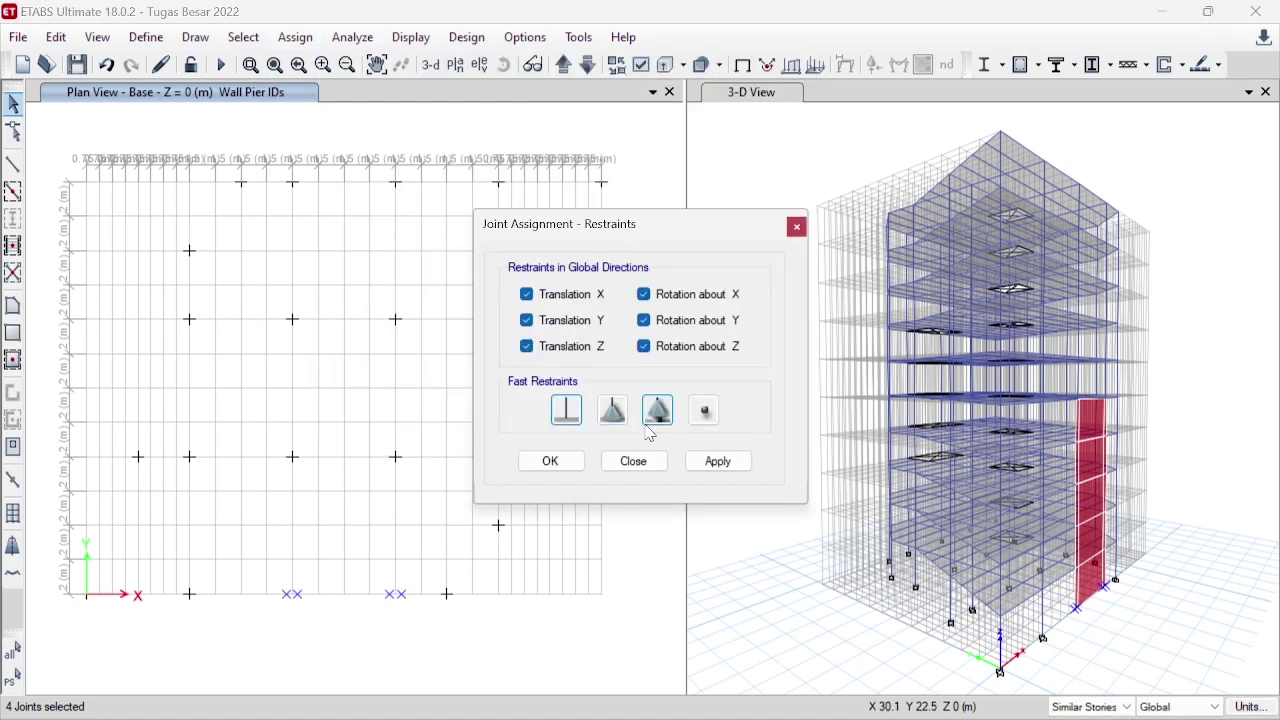
{"action": "left_click", "coordinate": [717, 463]}
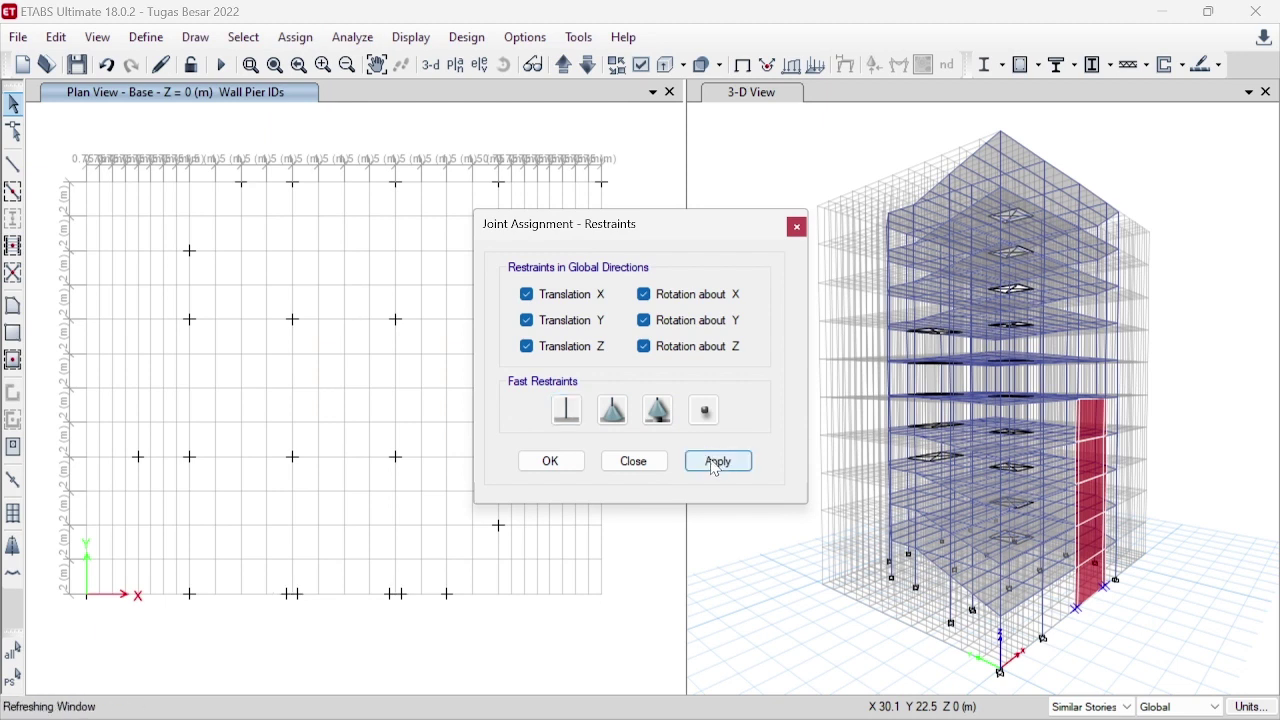
{"action": "left_click", "coordinate": [550, 461]}
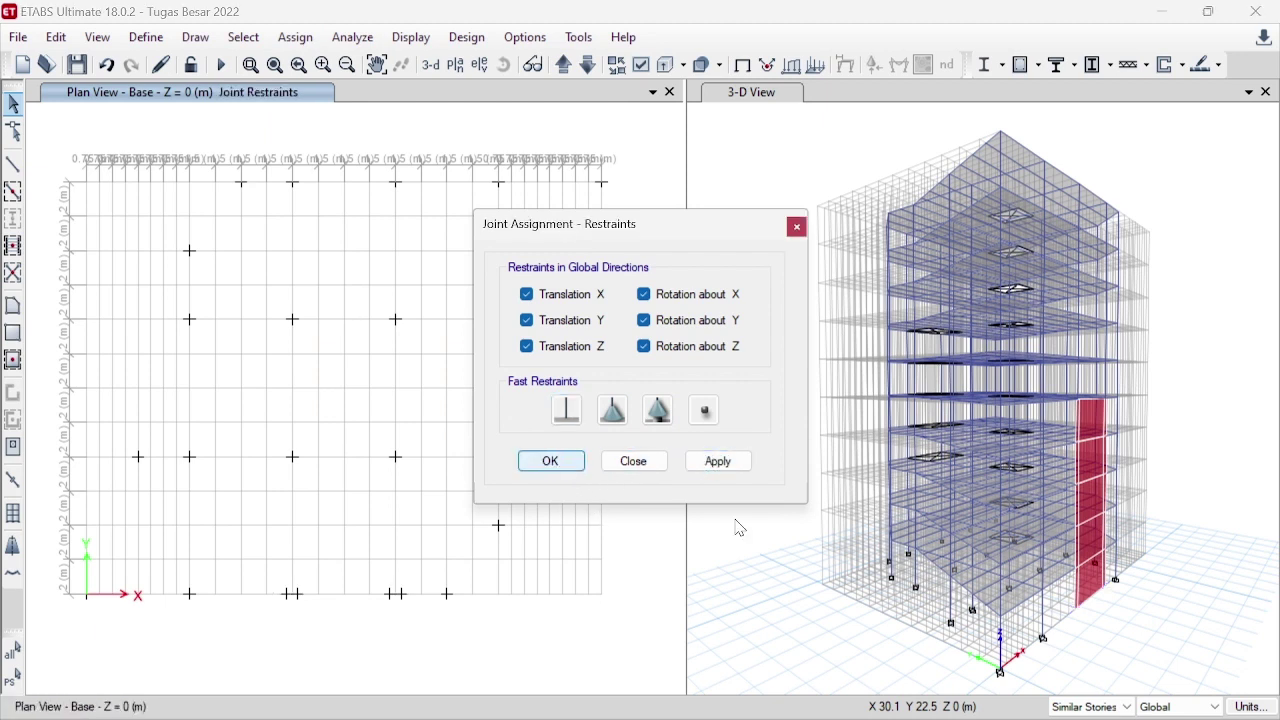
{"action": "left_click", "coordinate": [1174, 570]}
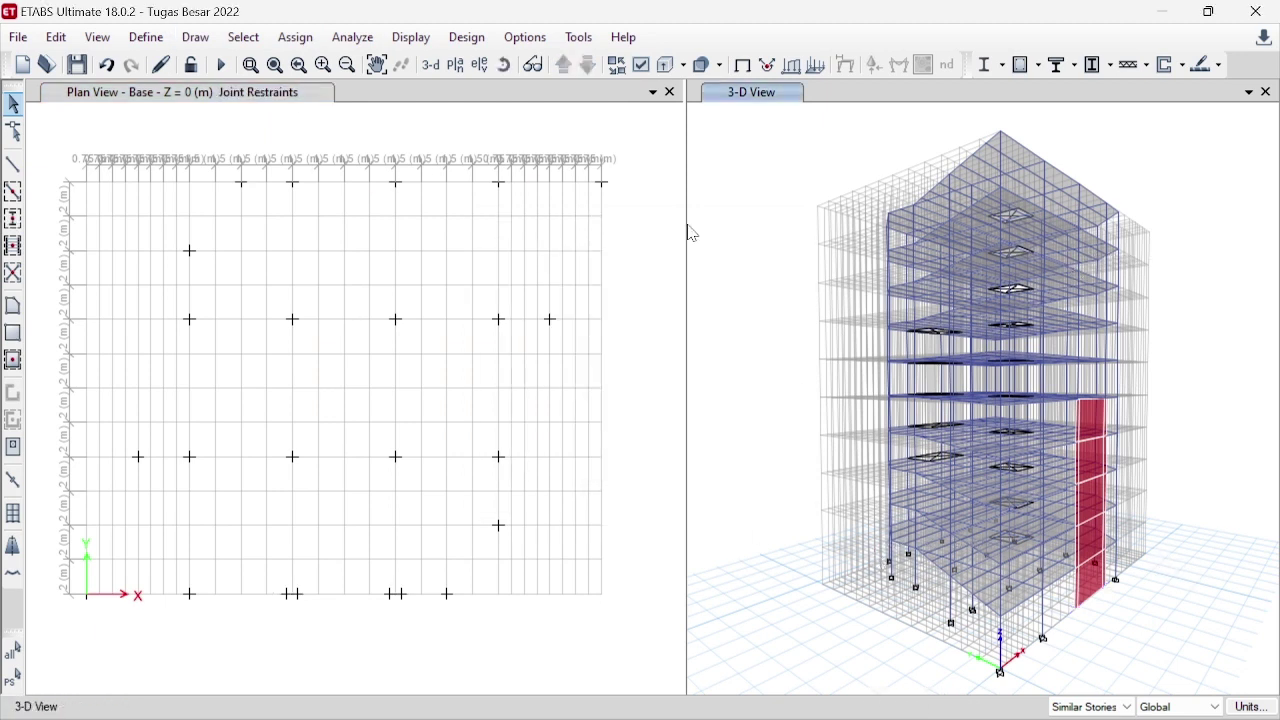
{"action": "left_click", "coordinate": [162, 66]}
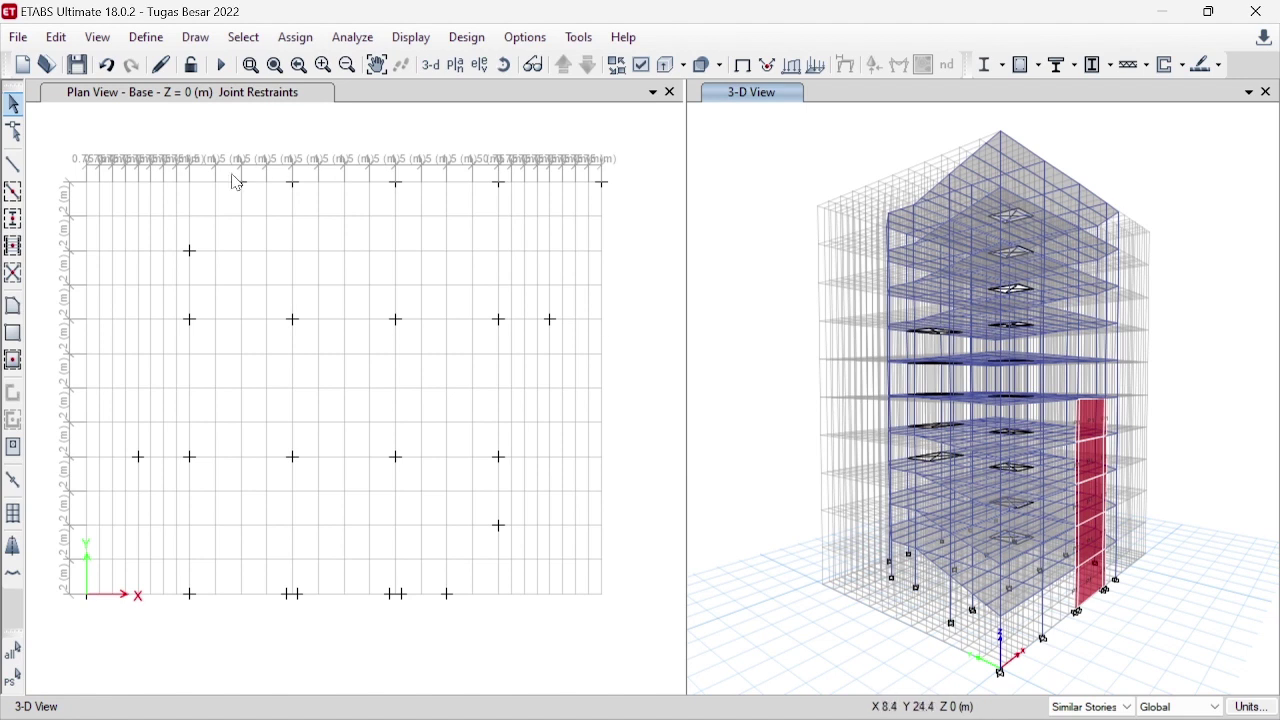
- On Story1, delete the two columns and the beam between them on X 24 m from Y 8 to Y 16 m
{"action": "left_click", "coordinate": [655, 218]}
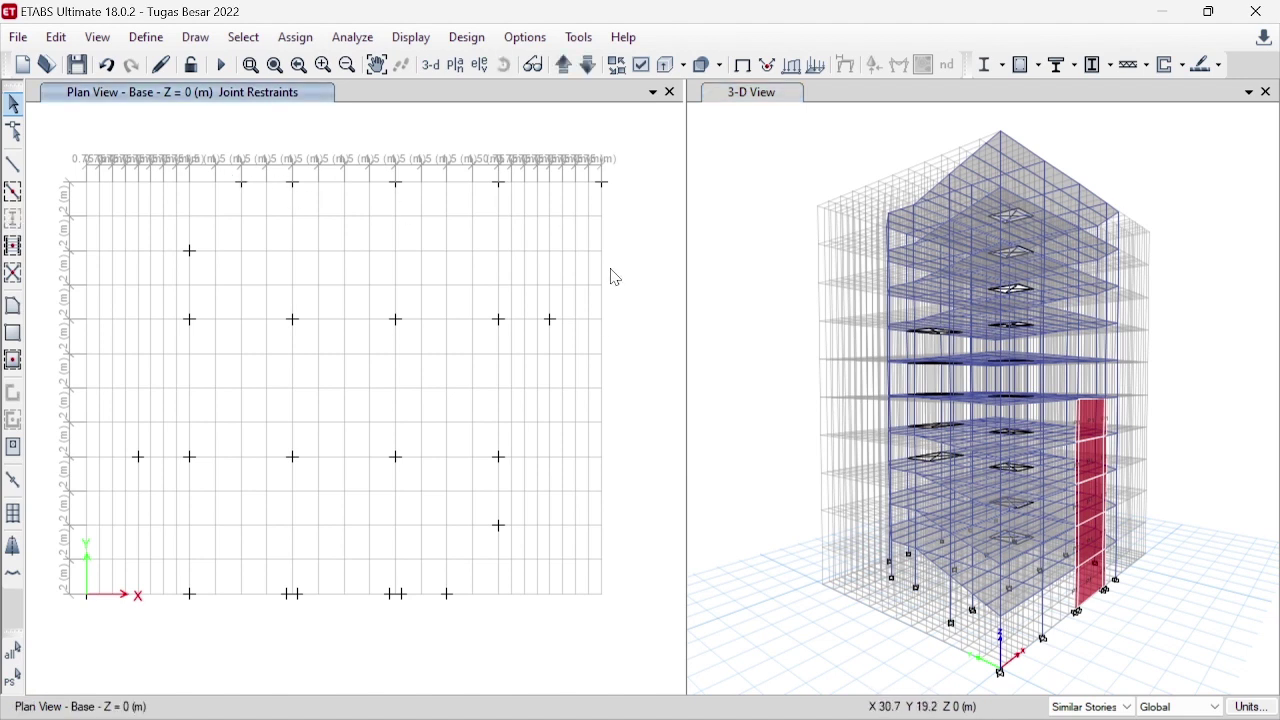
{"action": "left_click", "coordinate": [564, 66]}
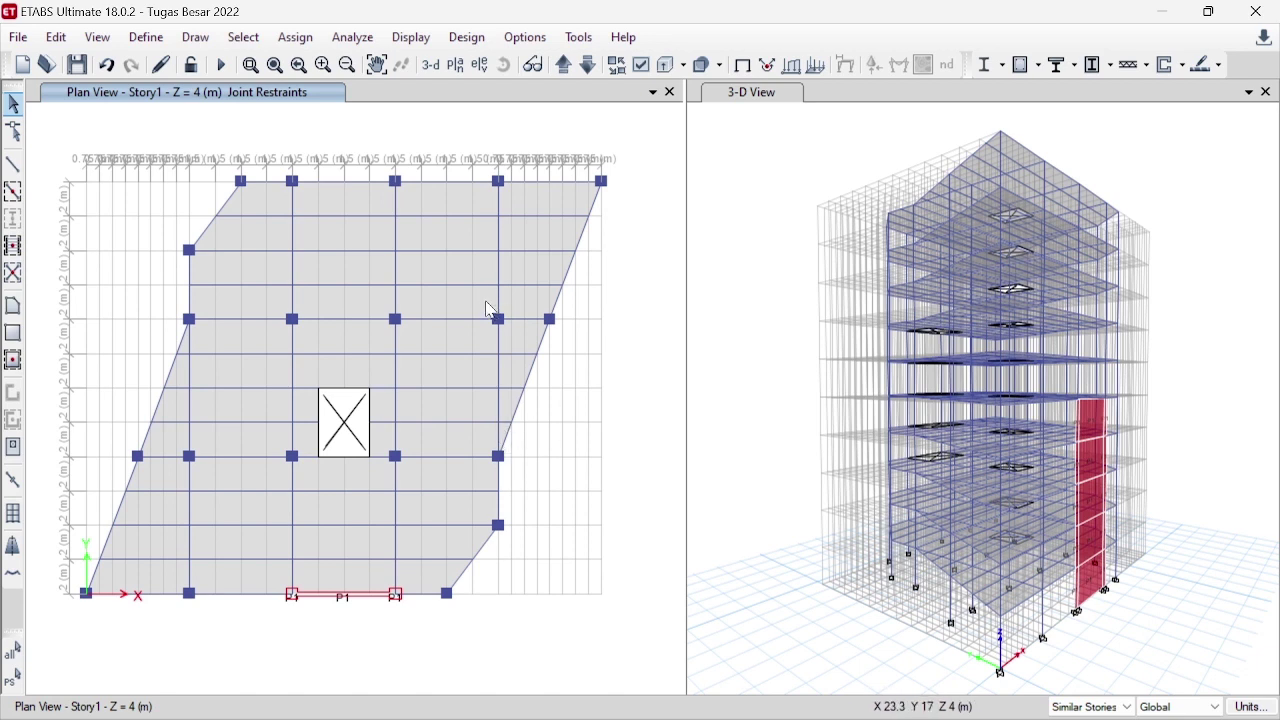
{"action": "left_click_drag", "start_coordinate": [487, 302], "coordinate": [512, 480]}
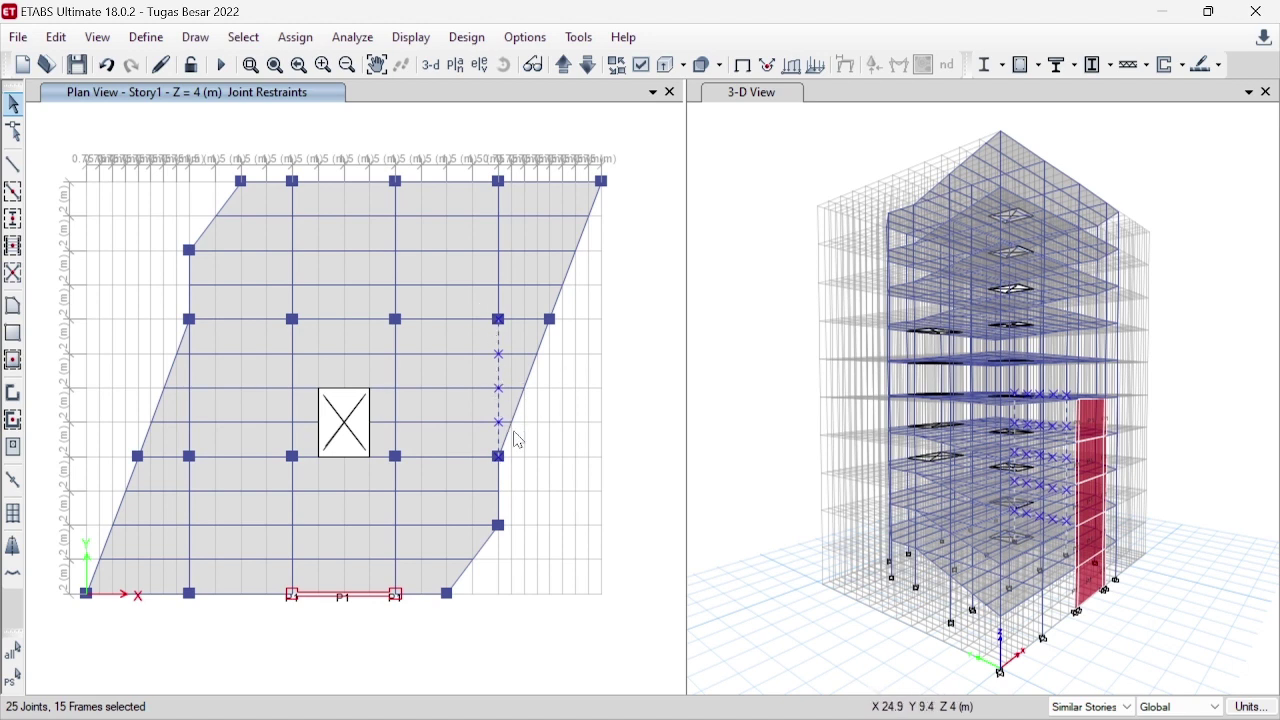
{"action": "mouse_move", "coordinate": [481, 301]}
{"action": "left_mouse_down"}
{"action": "mouse_move", "coordinate": [501, 469]}
{"action": "mouse_move", "coordinate": [514, 465]}
{"action": "left_mouse_up"}
{"action": "key", "text": "Delete"}
{"action": "left_click_drag", "start_coordinate": [483, 305], "coordinate": [507, 477]}
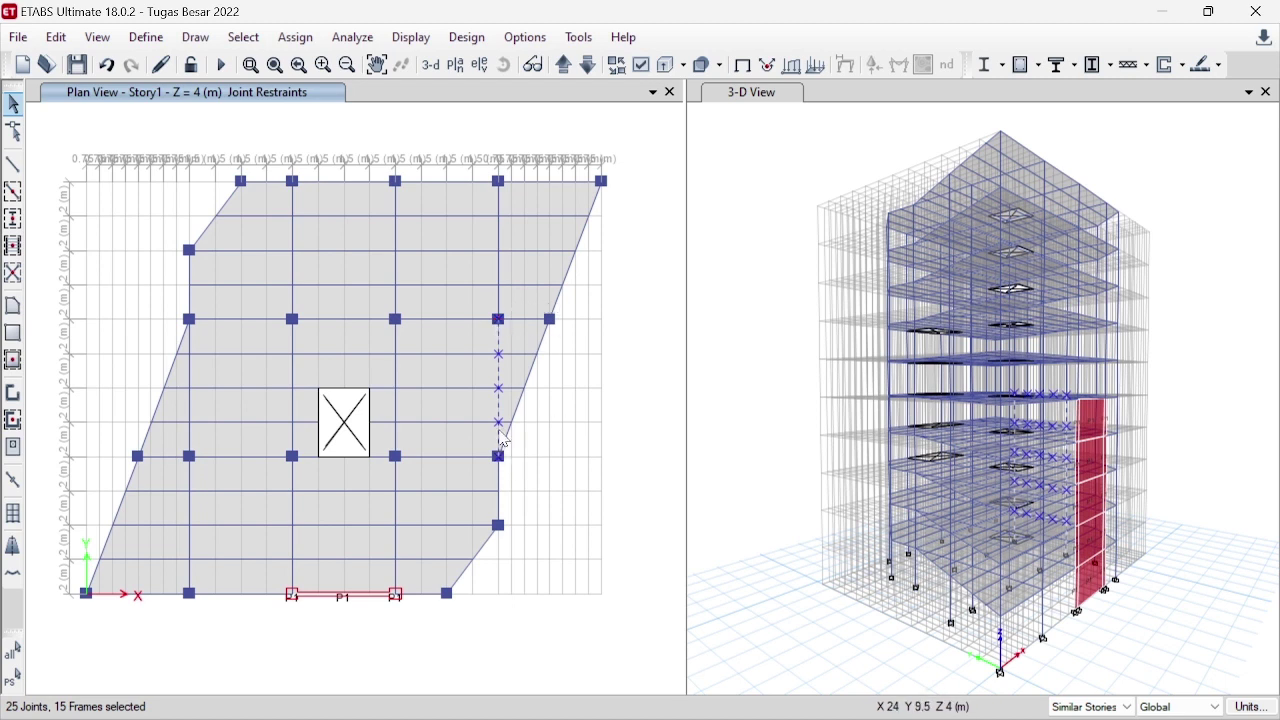
{"action": "key", "text": "Delete"}
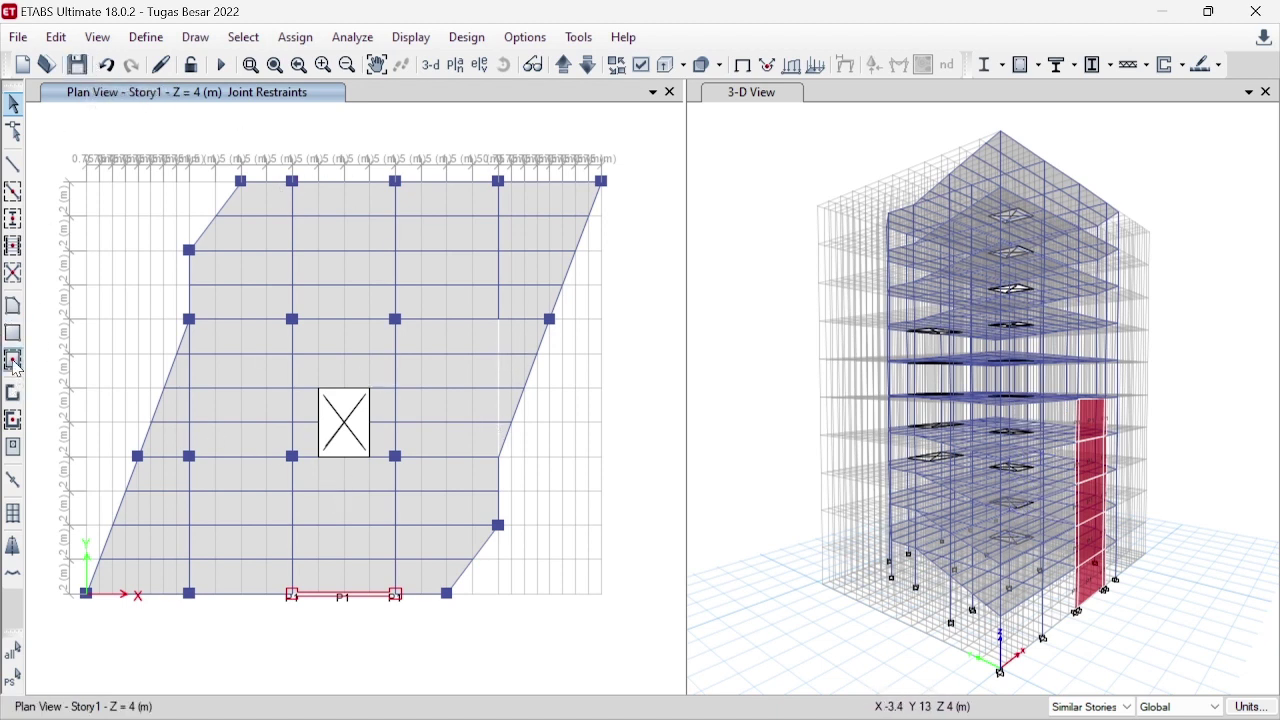
- Draw a straight Pier wall with property Boundary 650 and Fixed Length 650 mm from grid point X 24, Y 16 m in the negative Y direction
{"action": "left_click", "coordinate": [14, 398]}
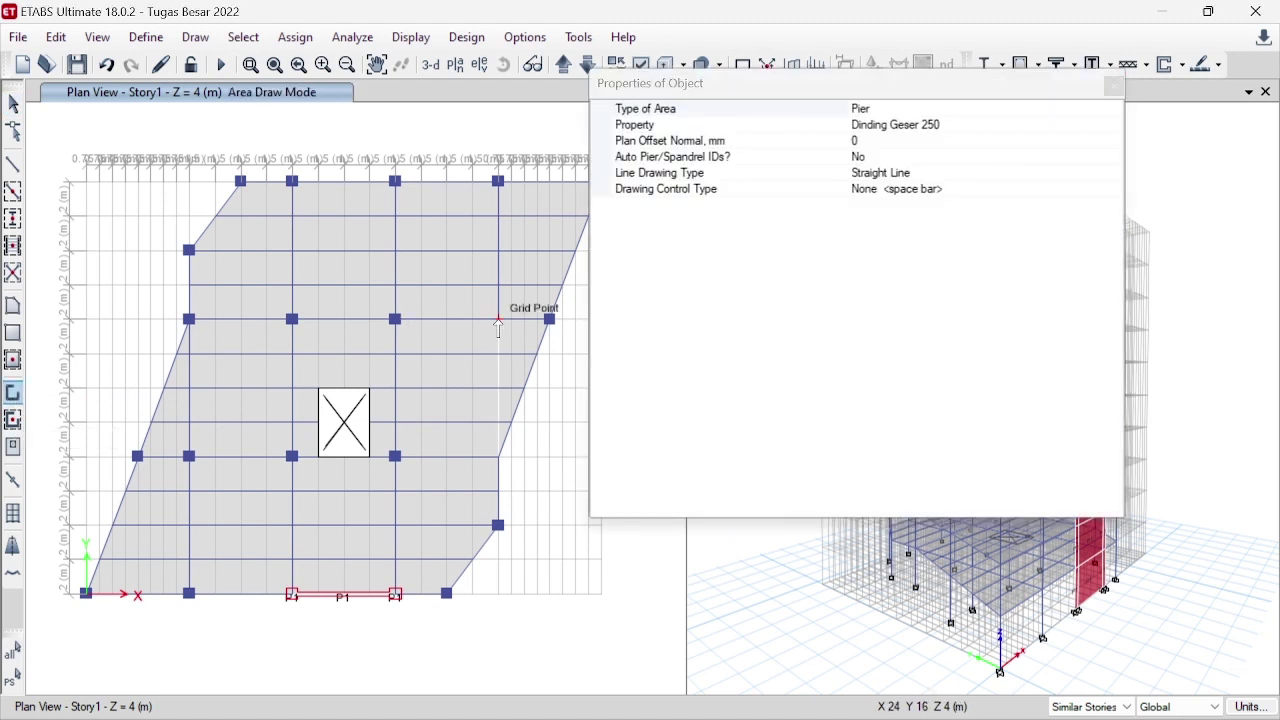
{"action": "left_click", "coordinate": [911, 127]}
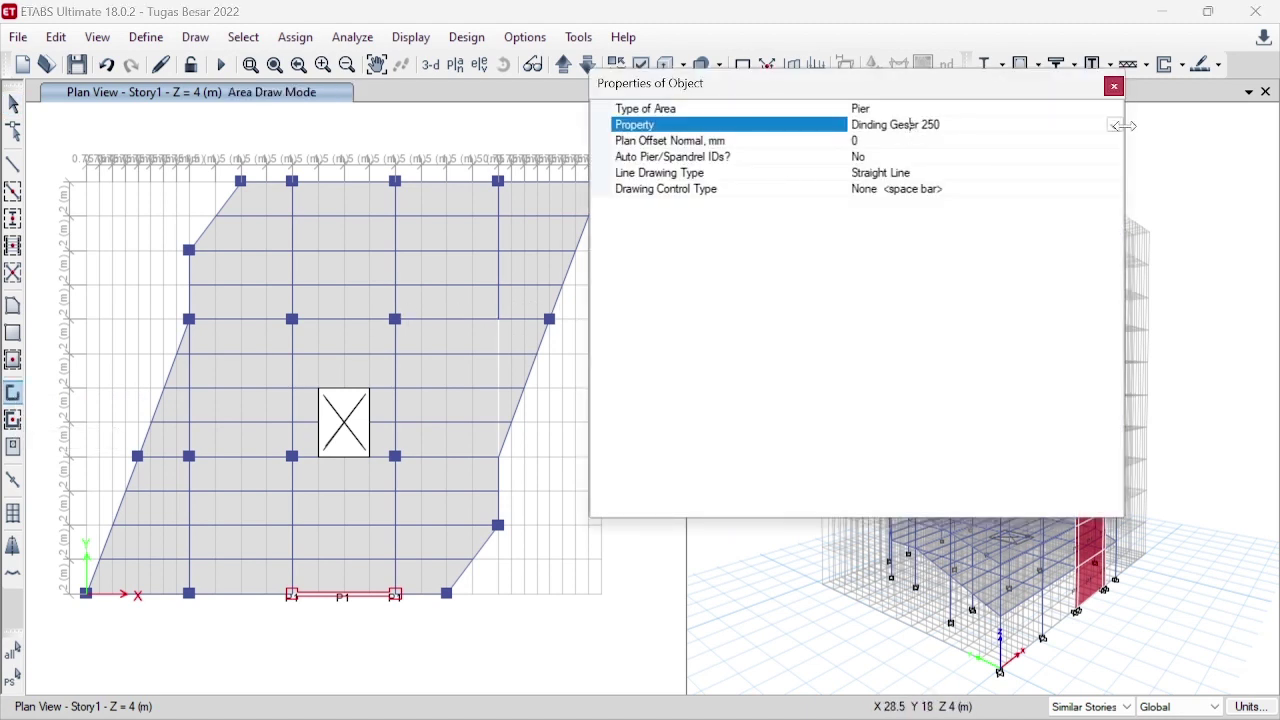
{"action": "left_click", "coordinate": [1114, 125]}
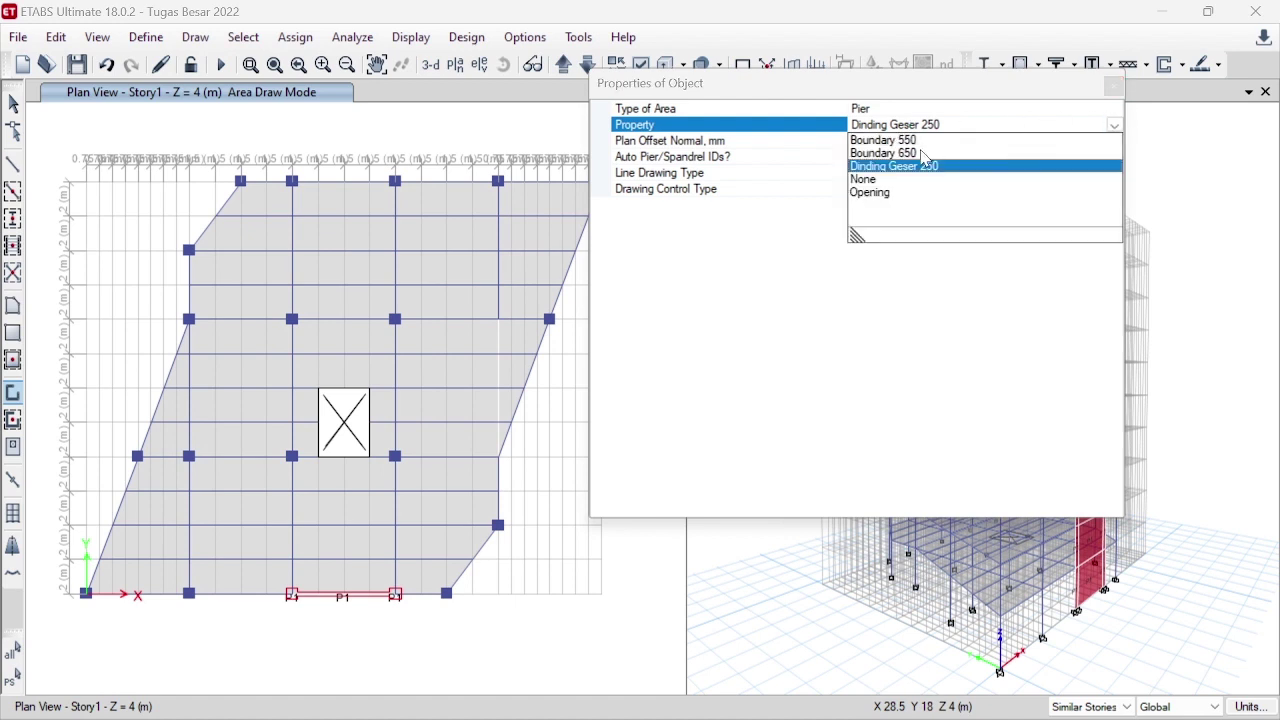
{"action": "left_click", "coordinate": [884, 153]}
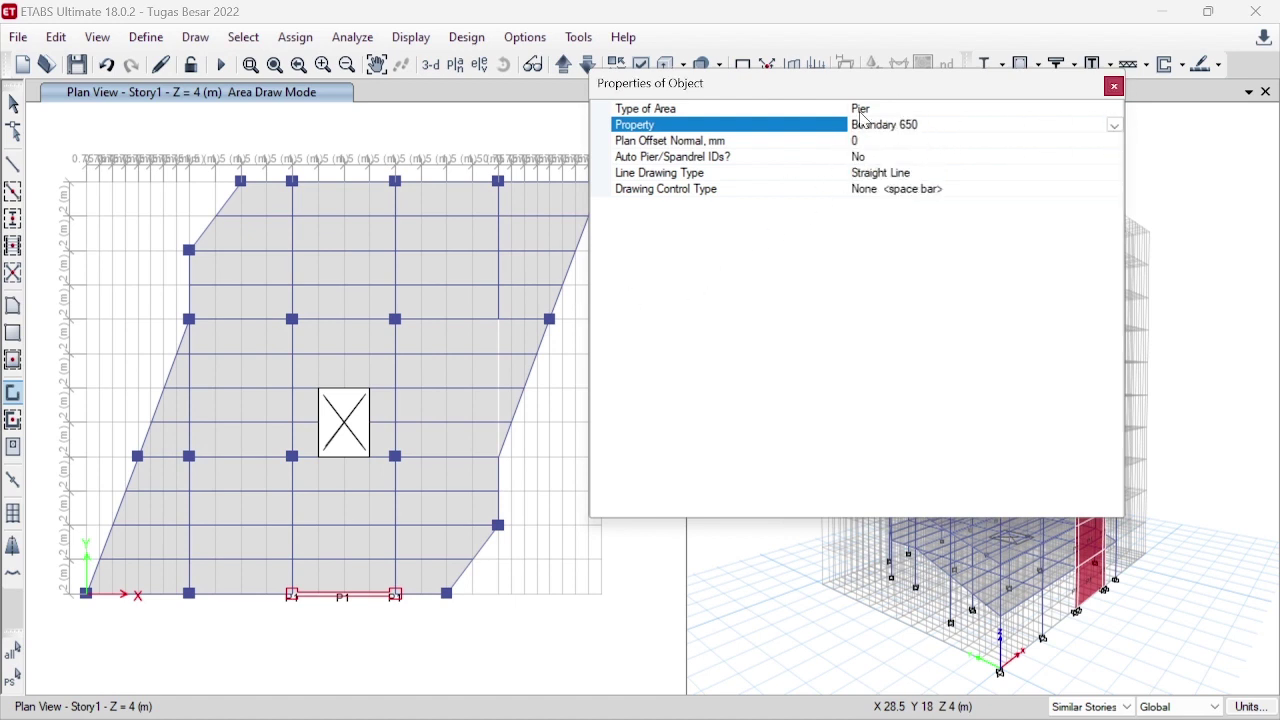
{"action": "left_click", "coordinate": [908, 189]}
{"action": "left_click", "coordinate": [1114, 189]}
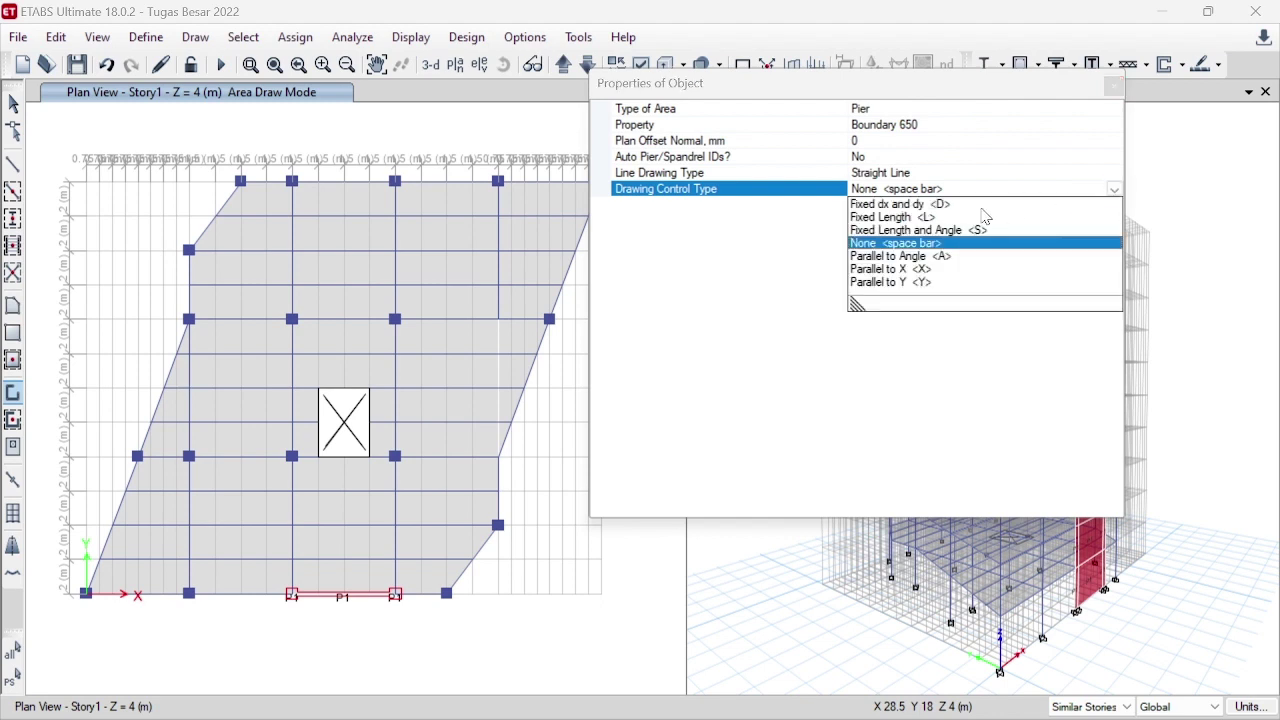
{"action": "left_click", "coordinate": [886, 217]}
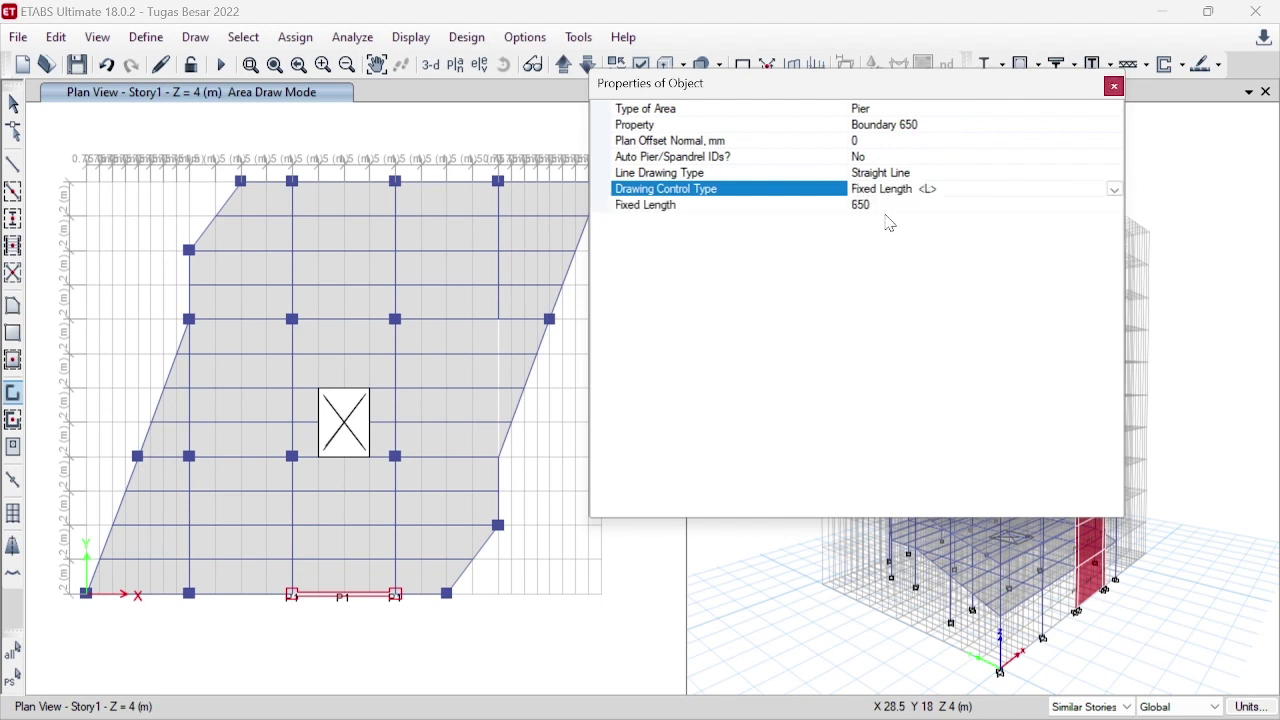
{"action": "left_click", "coordinate": [499, 322]}
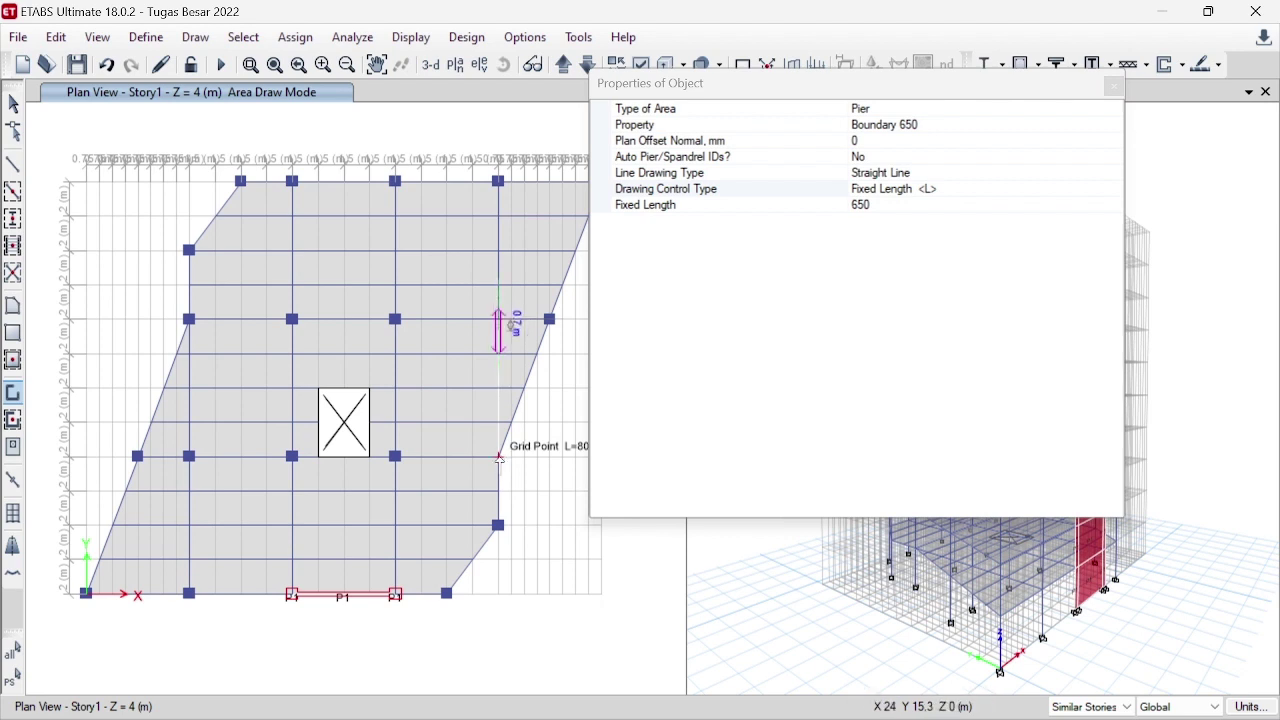
{"action": "scroll", "coordinate": [499, 458], "scroll_direction": "up", "scroll_amount": 3}
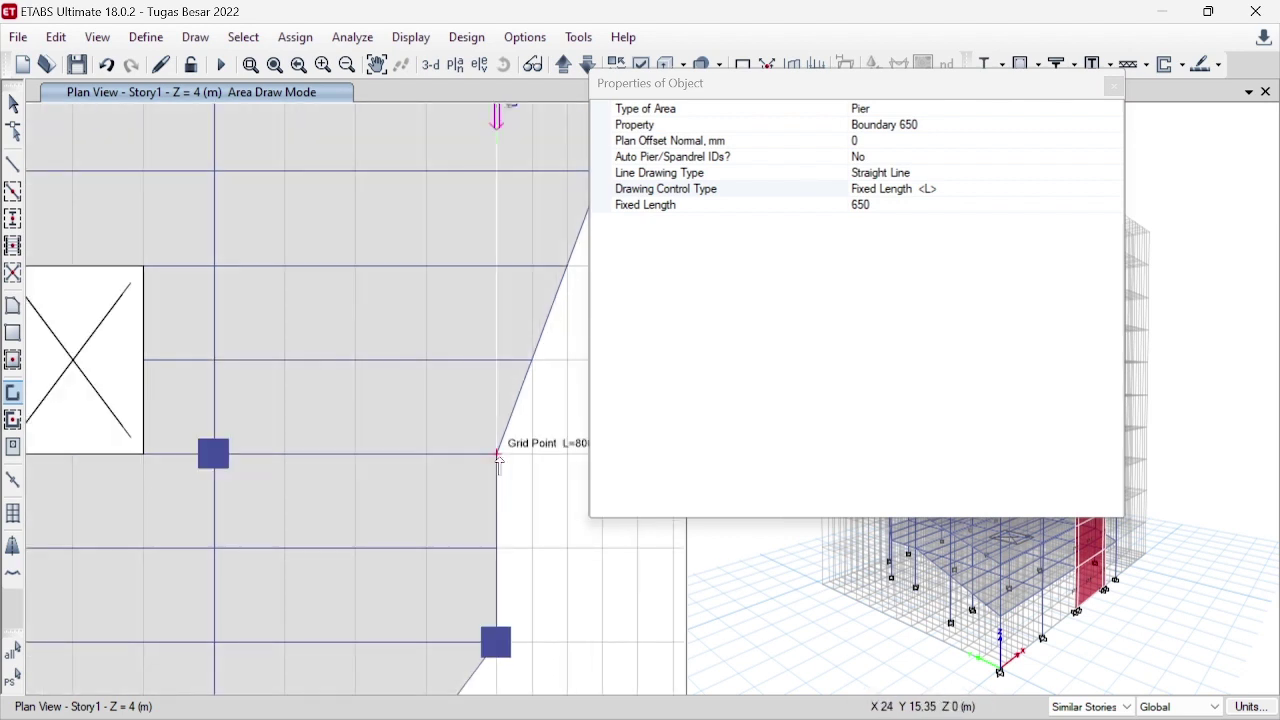
{"action": "scroll", "coordinate": [499, 460], "scroll_direction": "down", "scroll_amount": 3}
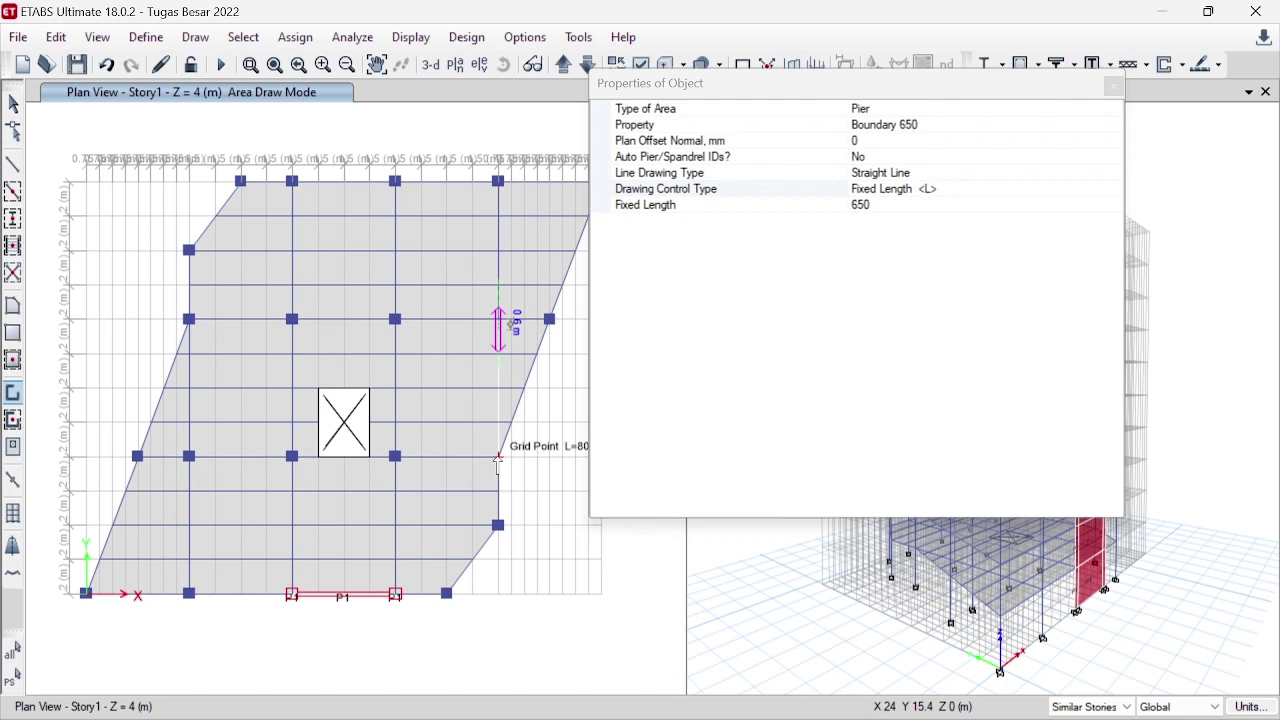
{"action": "scroll", "coordinate": [500, 332], "scroll_direction": "up", "scroll_amount": 3}
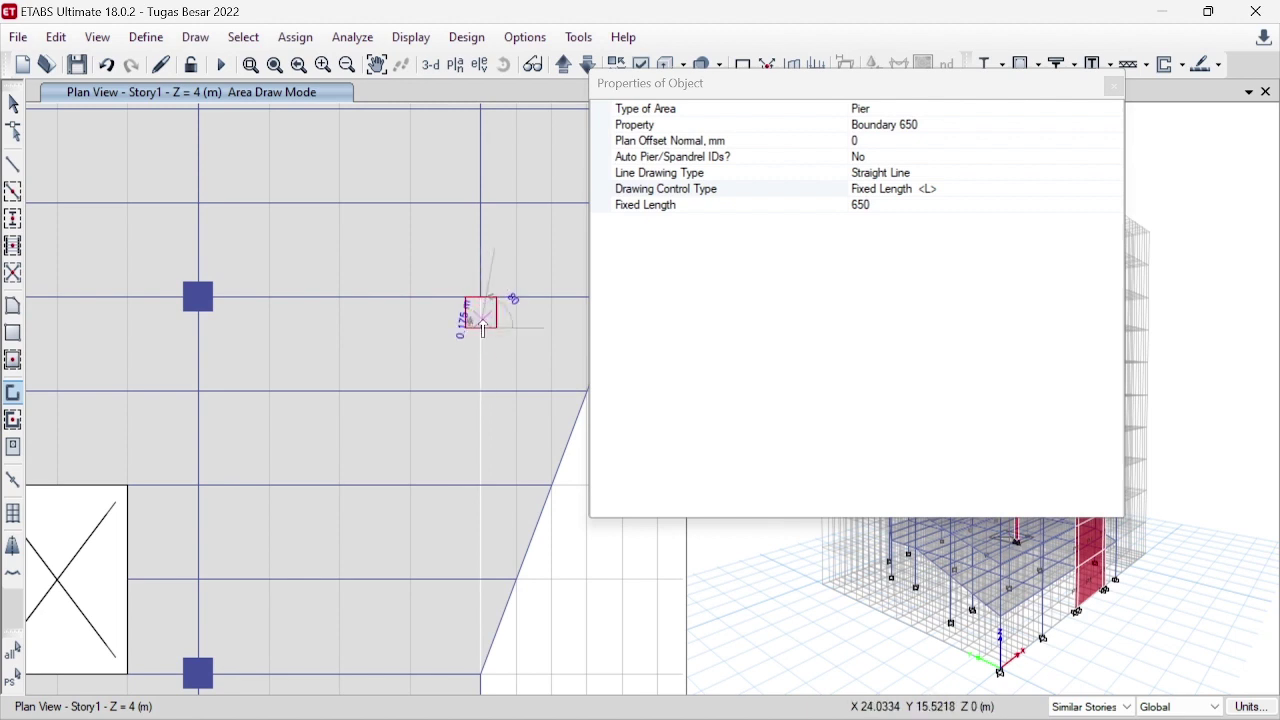
{"action": "scroll", "coordinate": [491, 330], "scroll_direction": "down", "scroll_amount": 3}
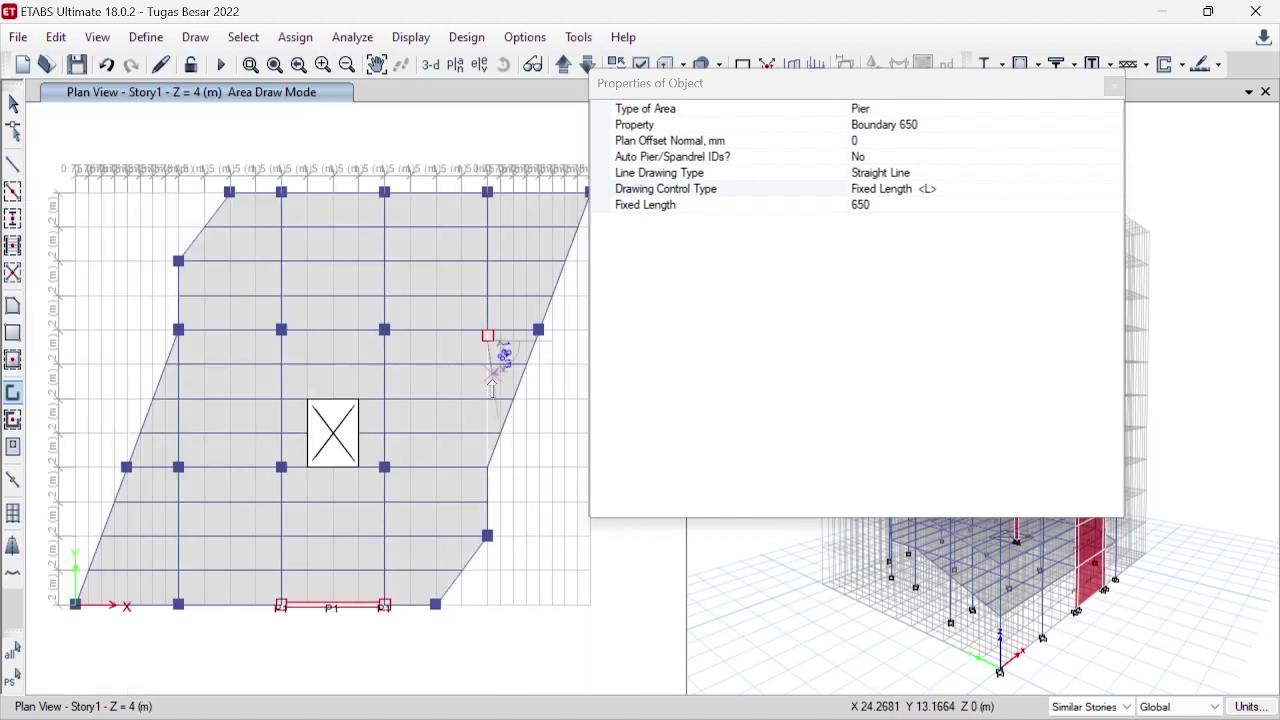
{"action": "key", "text": "space"}
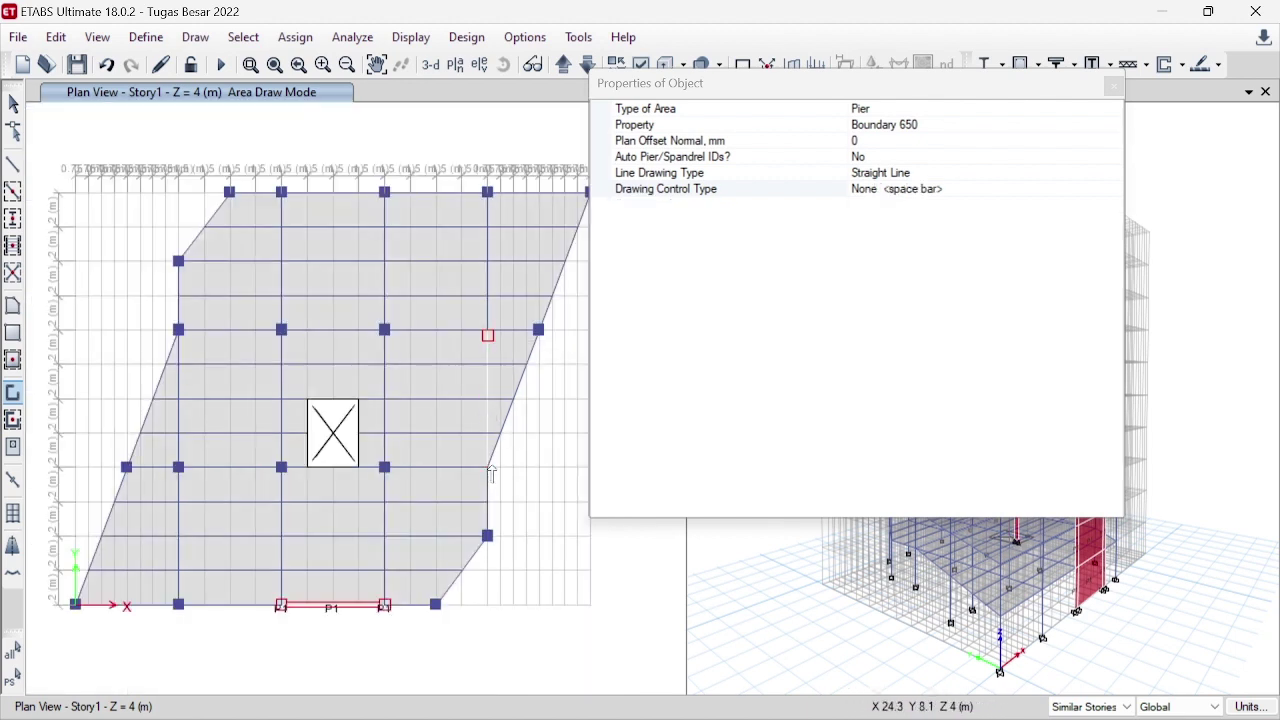
{"action": "scroll", "coordinate": [503, 472], "scroll_direction": "up", "scroll_amount": 3}
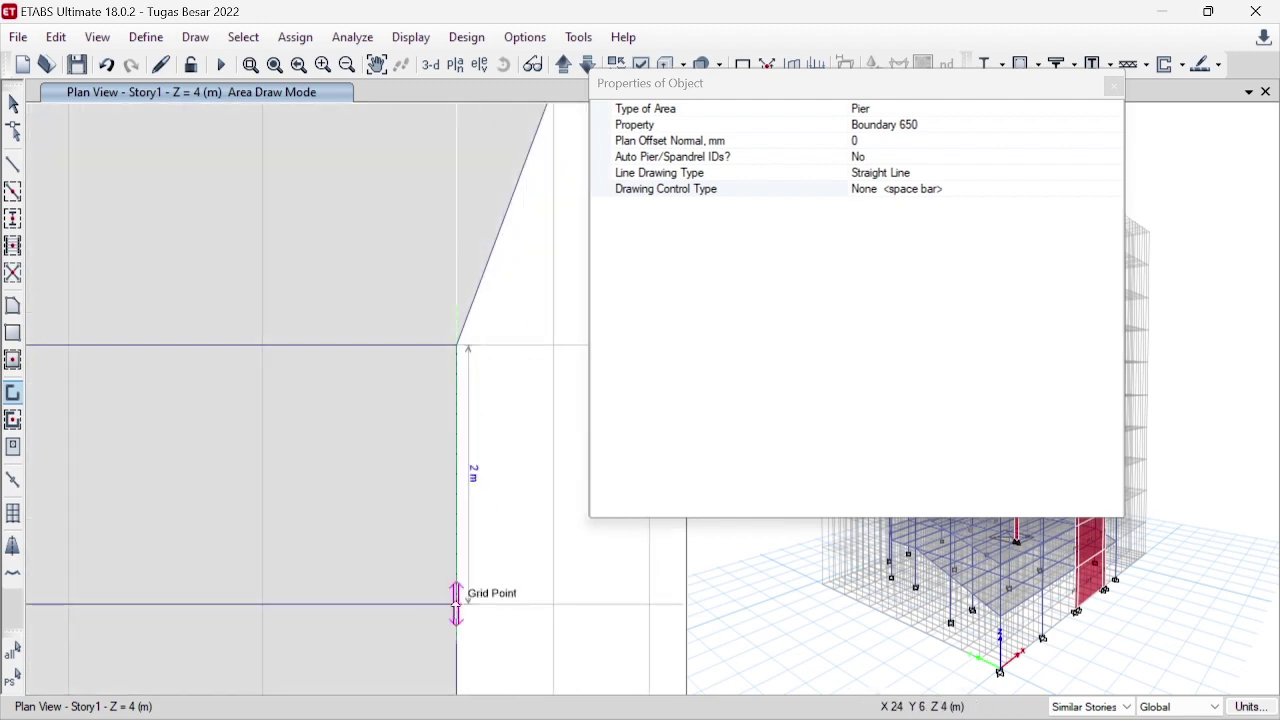
{"action": "key", "text": "Escape"}
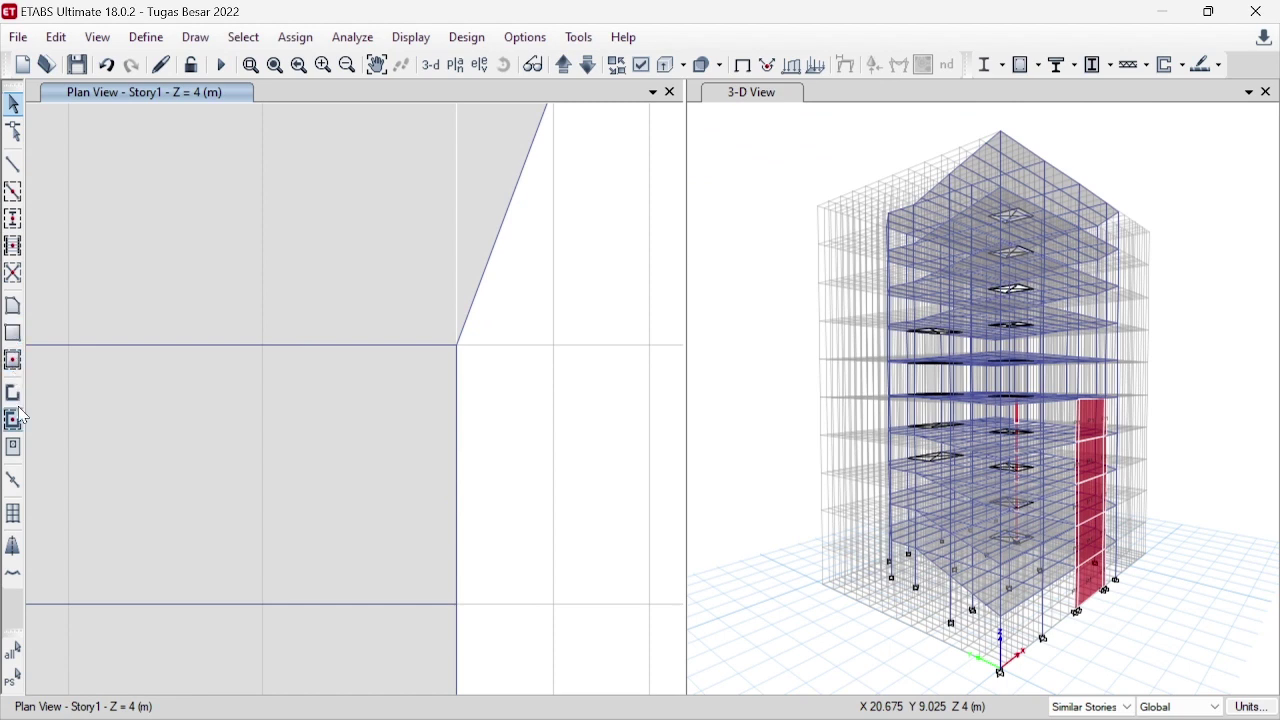
- Draw a straight Boundary 650 Pier wall with Fixed Length 650 mm from grid point X 24, Y 8 m in the negative Y direction
{"action": "left_click", "coordinate": [13, 393]}
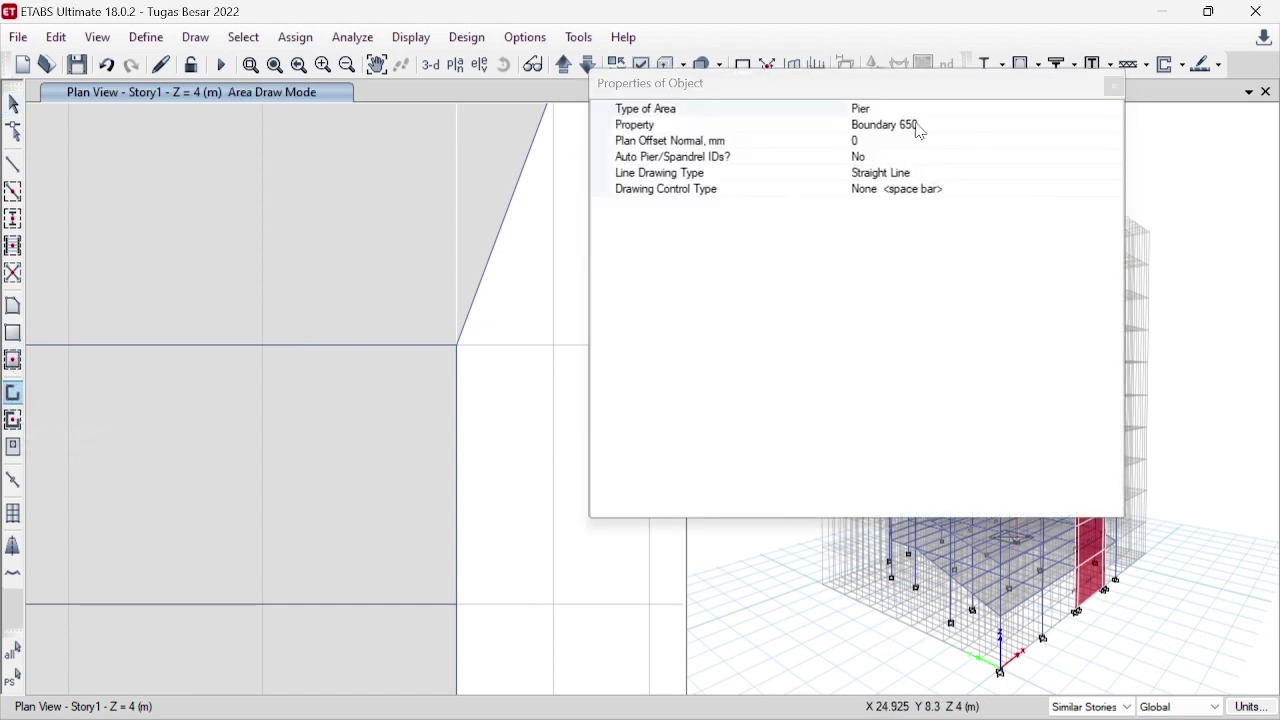
{"action": "left_click", "coordinate": [919, 127]}
{"action": "left_click", "coordinate": [947, 190]}
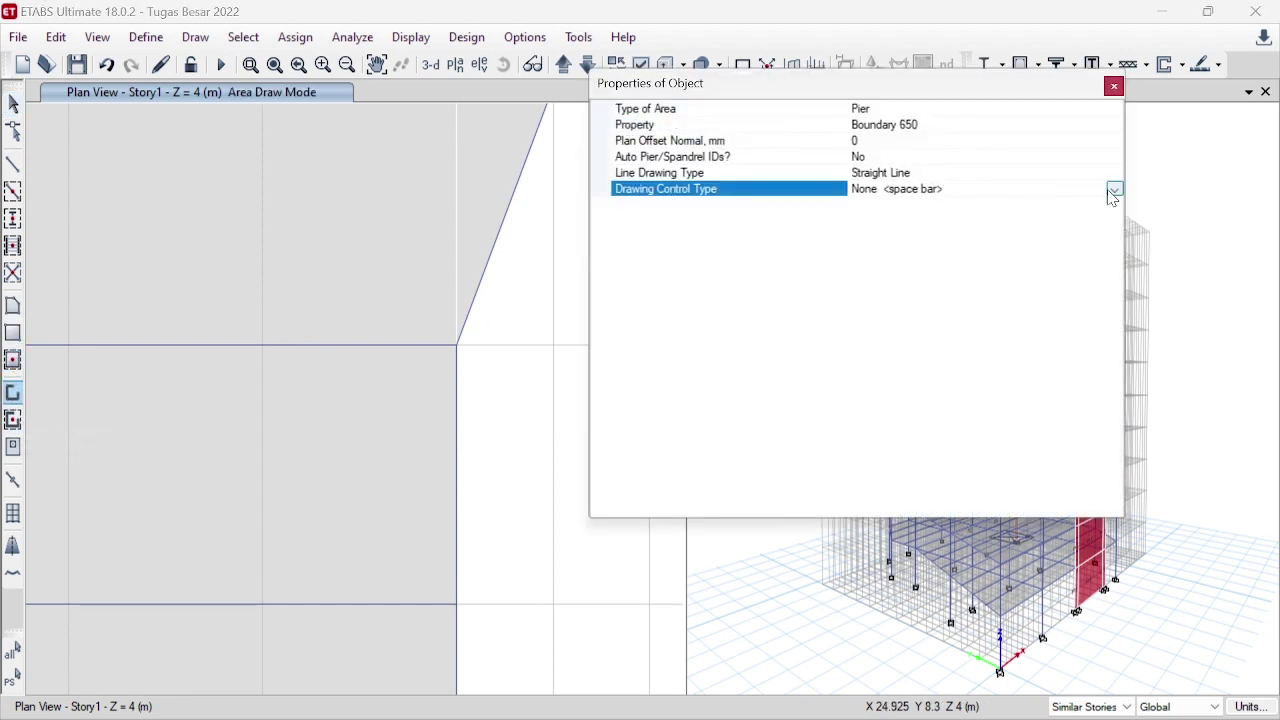
{"action": "left_click", "coordinate": [1113, 190]}
{"action": "left_click", "coordinate": [925, 220]}
{"action": "scroll", "coordinate": [488, 368], "scroll_direction": "down", "scroll_amount": 2}
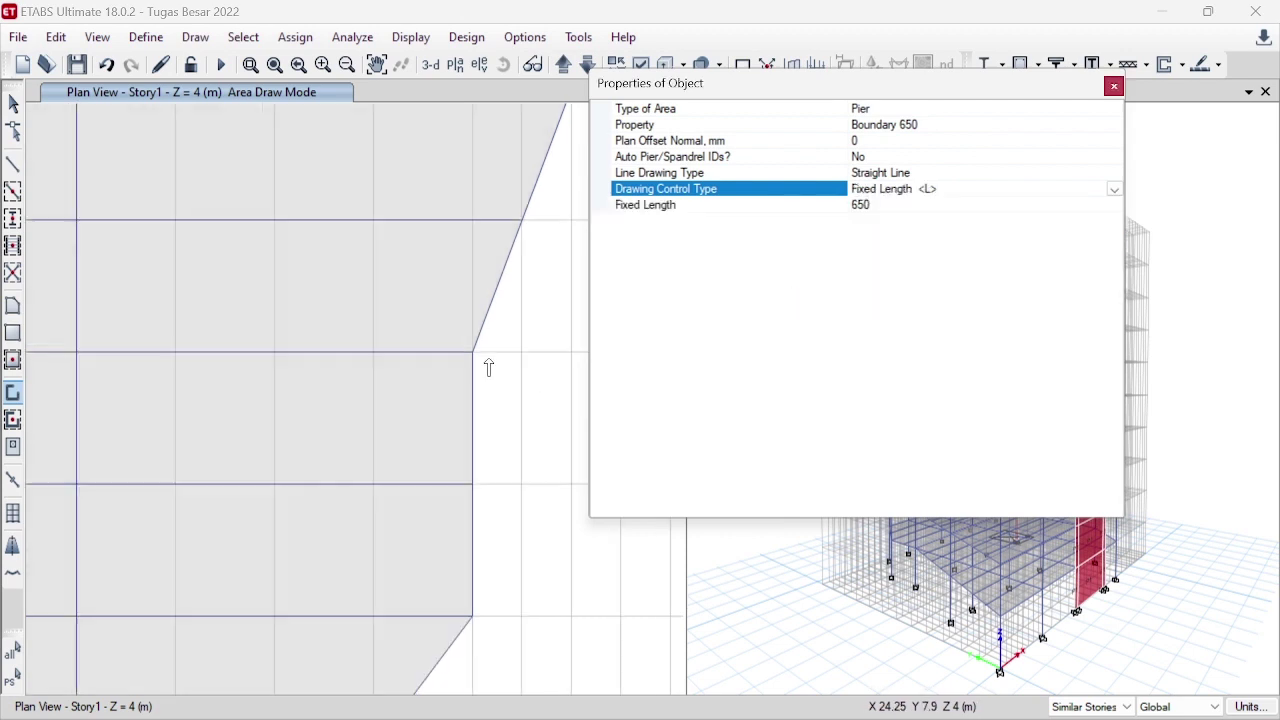
{"action": "scroll", "coordinate": [488, 368], "scroll_direction": "down", "scroll_amount": 1}
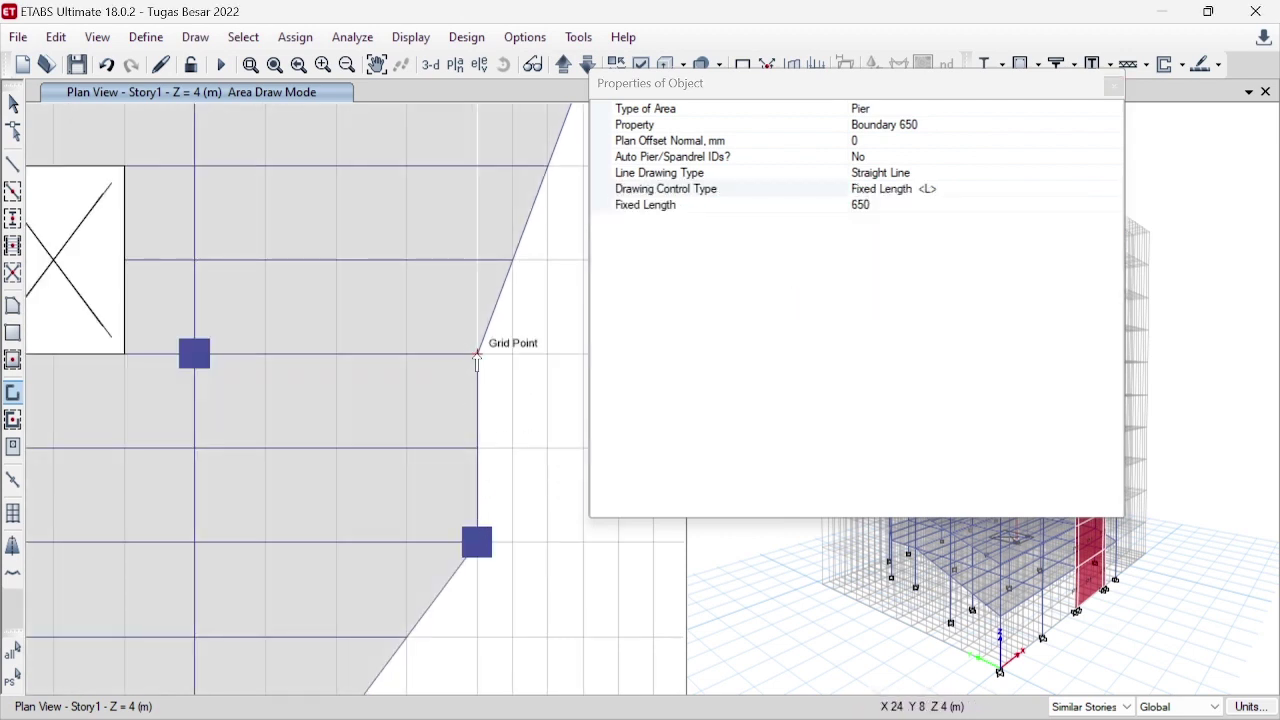
{"action": "scroll", "coordinate": [449, 505], "scroll_direction": "down", "scroll_amount": 3}
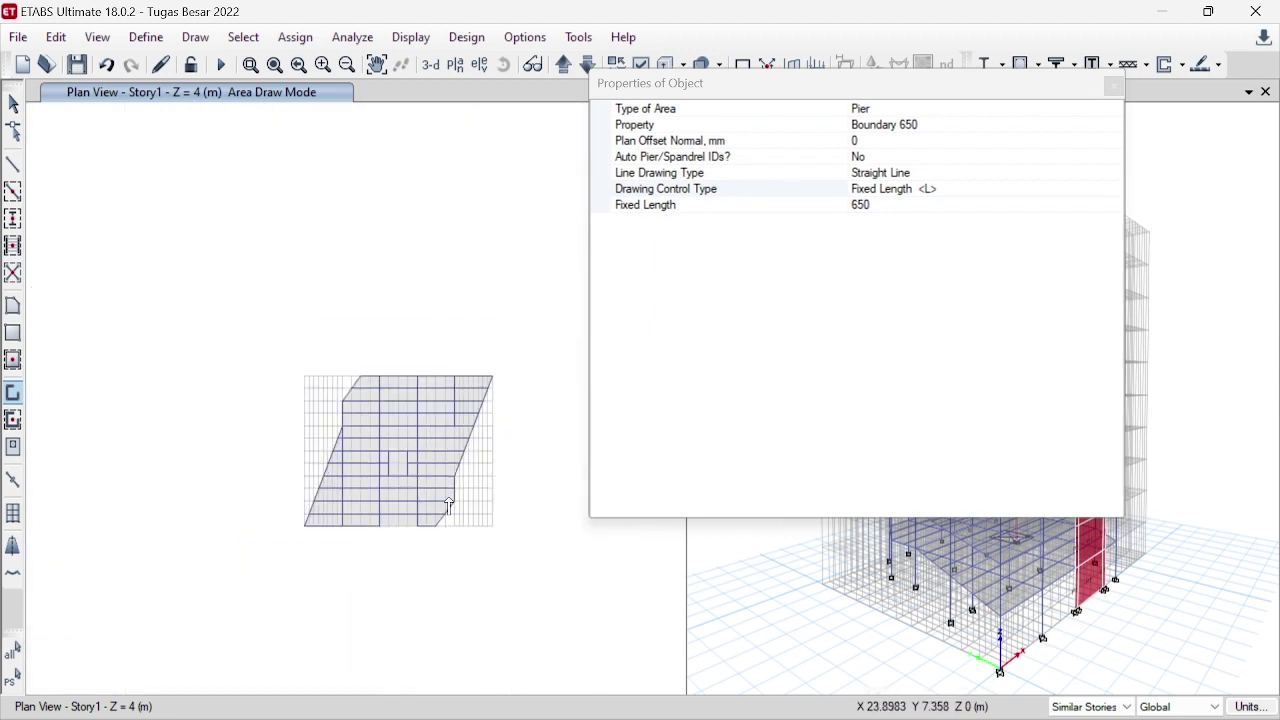
{"action": "scroll", "coordinate": [449, 505], "scroll_direction": "up", "scroll_amount": 3}
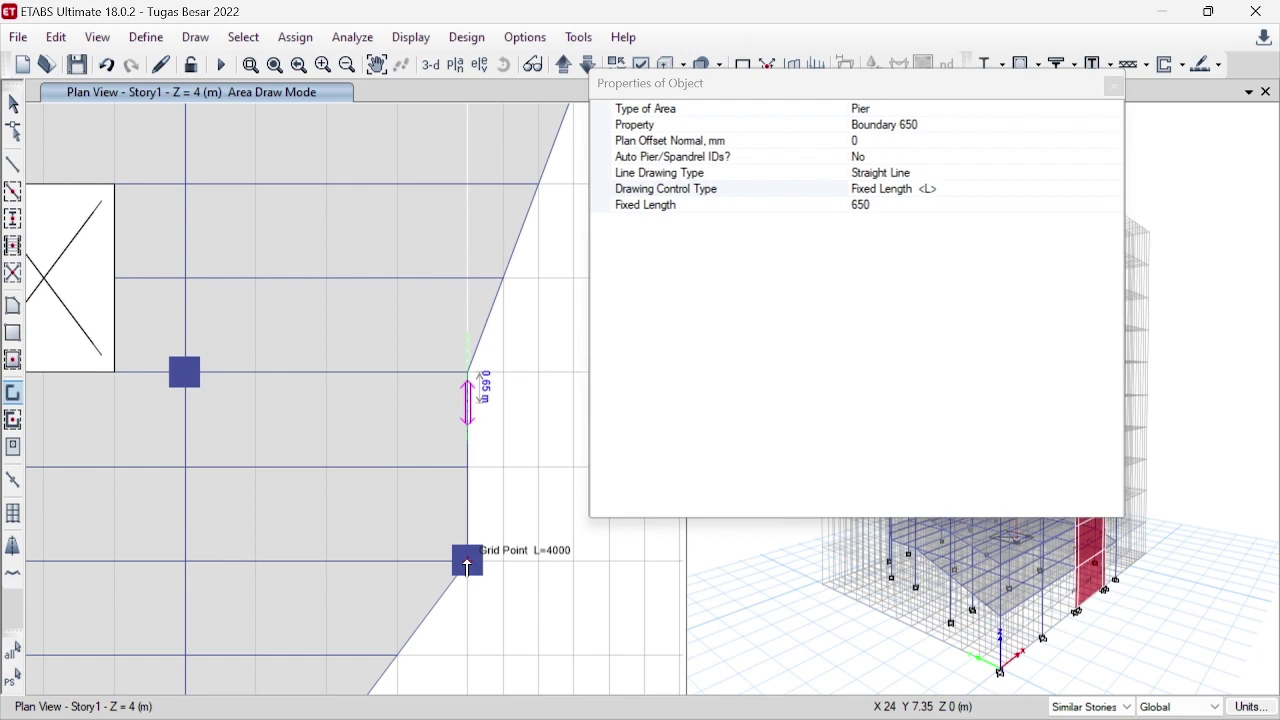
{"action": "left_click", "coordinate": [467, 561]}
{"action": "scroll", "coordinate": [423, 465], "scroll_direction": "down", "scroll_amount": 4}
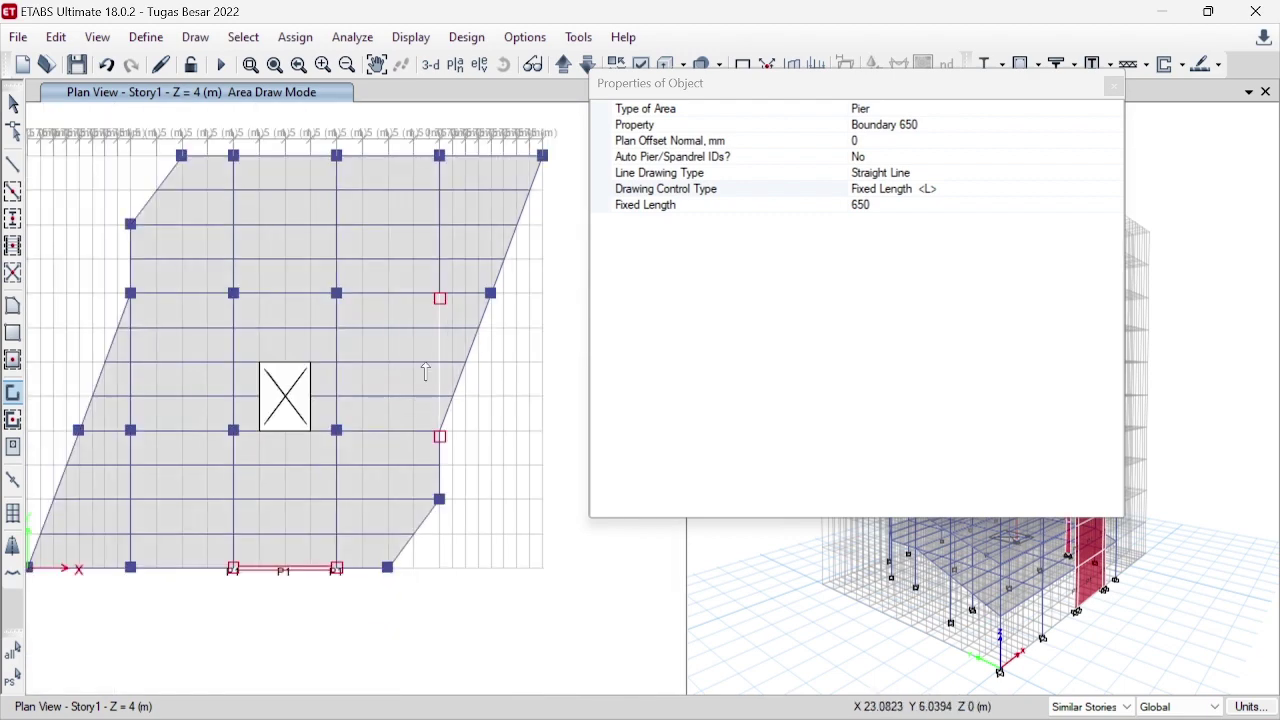
{"action": "key", "text": "Escape"}
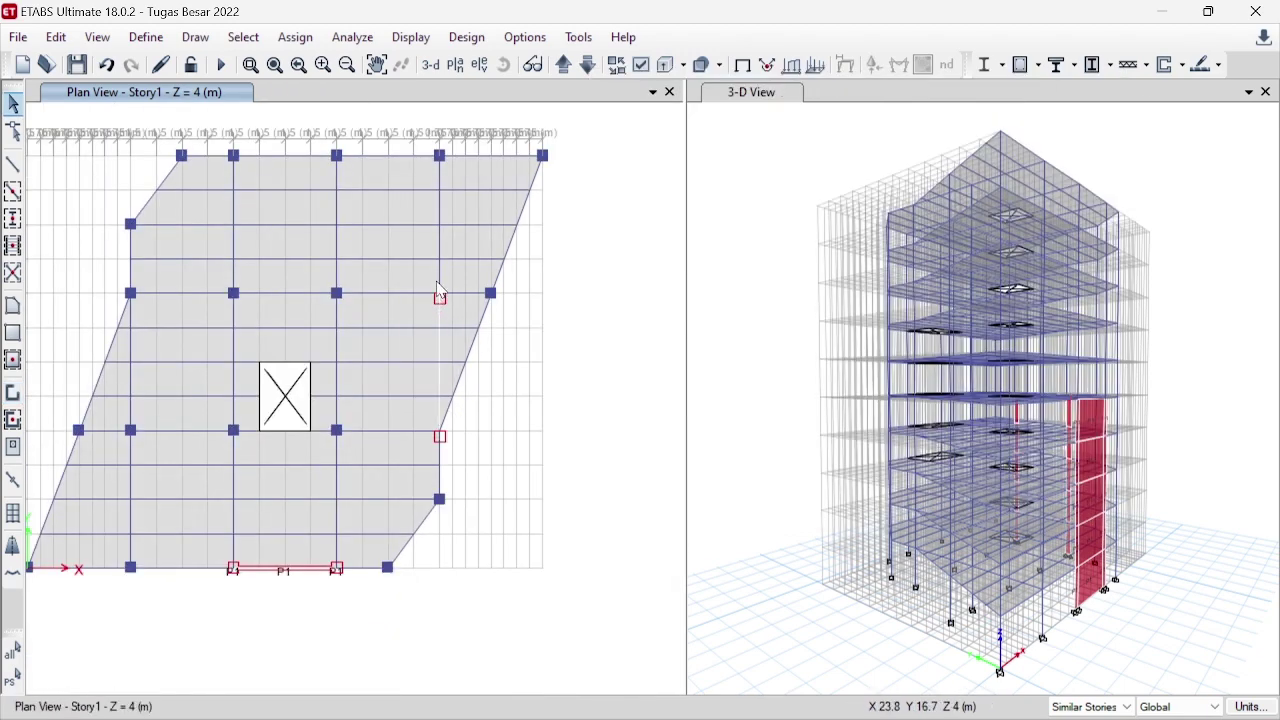
- Replicate only the two X 24 m boundary walls, without their joints, linearly by dx 0 and dy 0.325 m, deleting the original objects
{"action": "scroll", "coordinate": [437, 307], "scroll_direction": "up", "scroll_amount": 4}
{"action": "left_click_drag", "start_coordinate": [421, 271], "coordinate": [474, 352]}
{"action": "left_click_drag", "start_coordinate": [416, 648], "coordinate": [472, 700]}
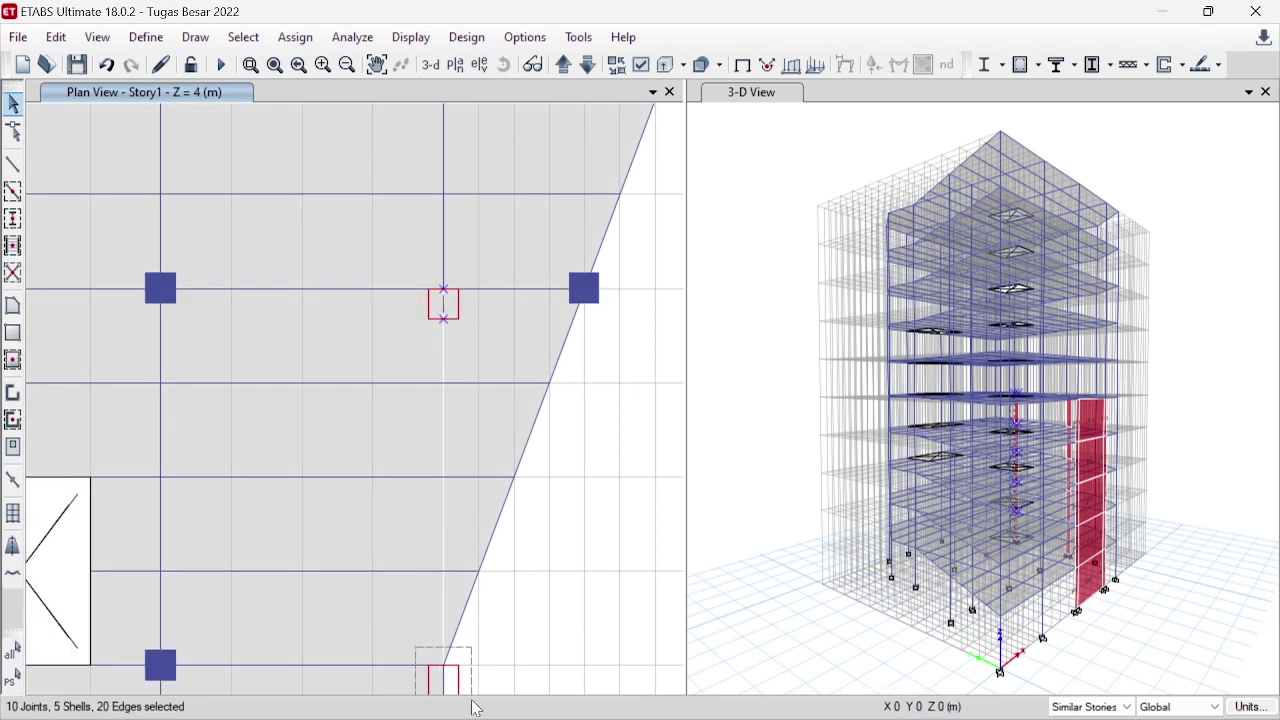
{"action": "scroll", "coordinate": [474, 551], "scroll_direction": "down", "scroll_amount": 3}
{"action": "scroll", "coordinate": [474, 570], "scroll_direction": "up", "scroll_amount": 3}
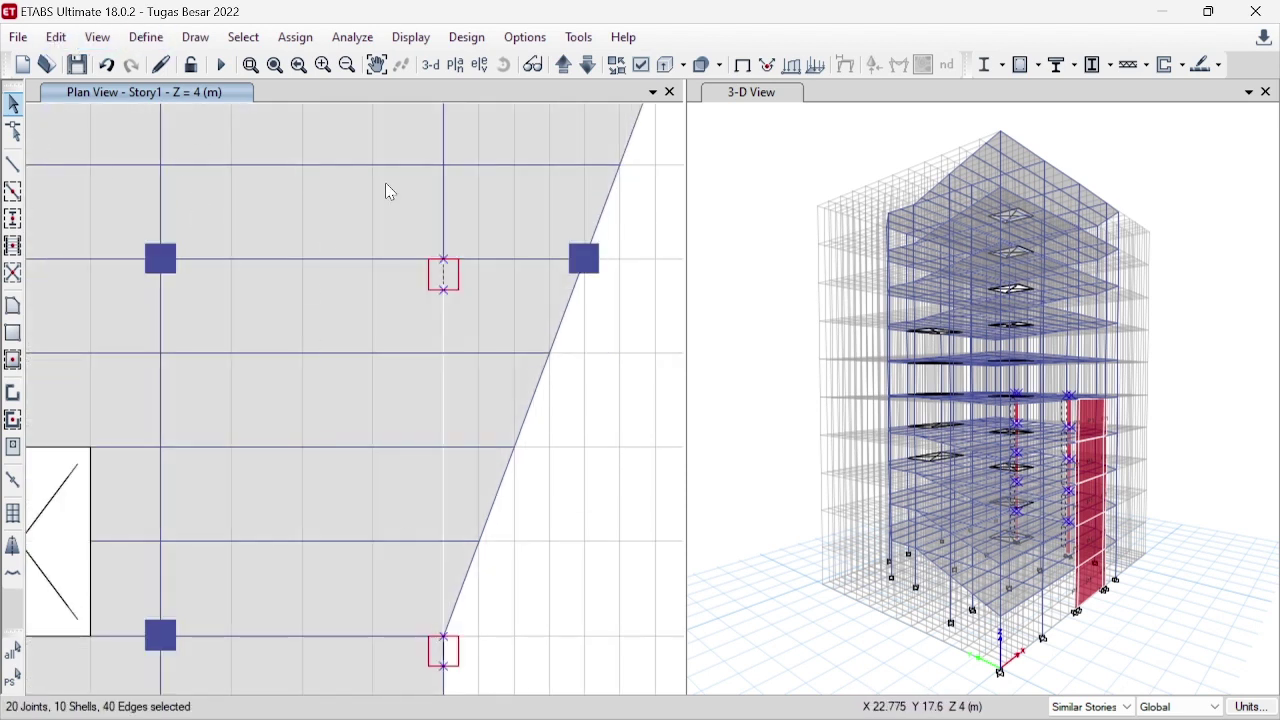
{"action": "left_click", "coordinate": [443, 260]}
{"action": "left_click", "coordinate": [443, 289]}
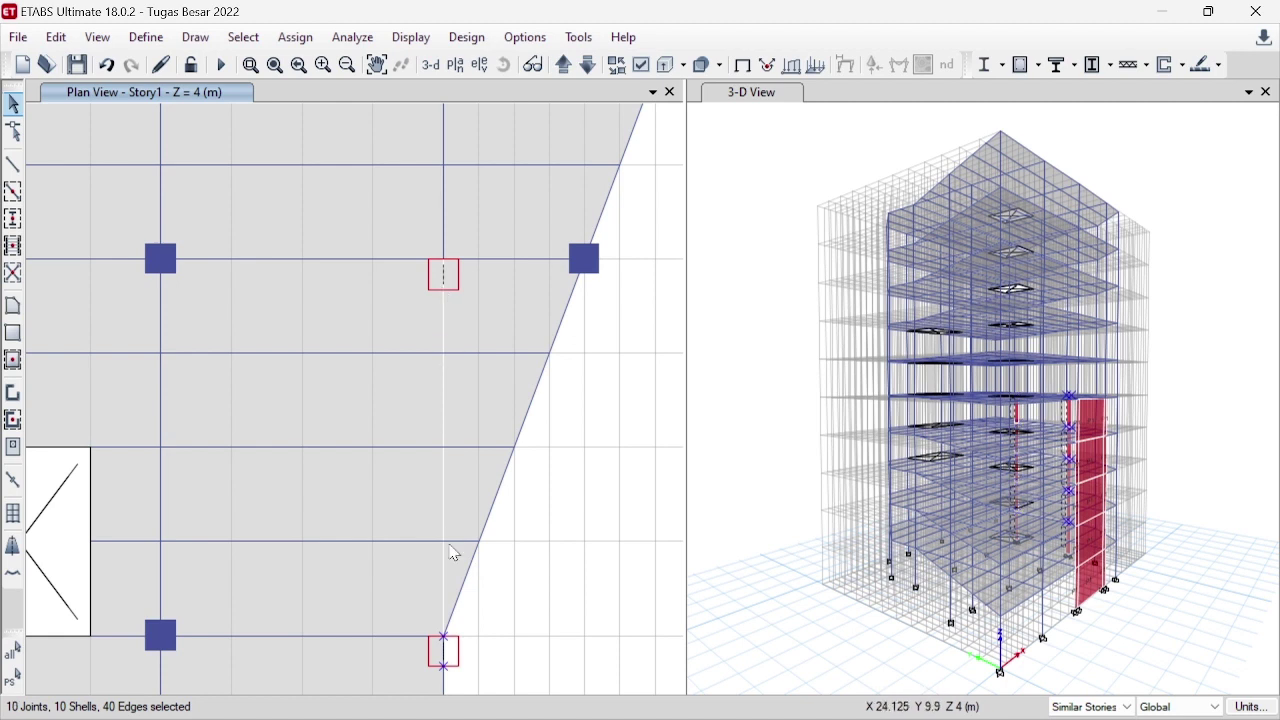
{"action": "left_click", "coordinate": [443, 637]}
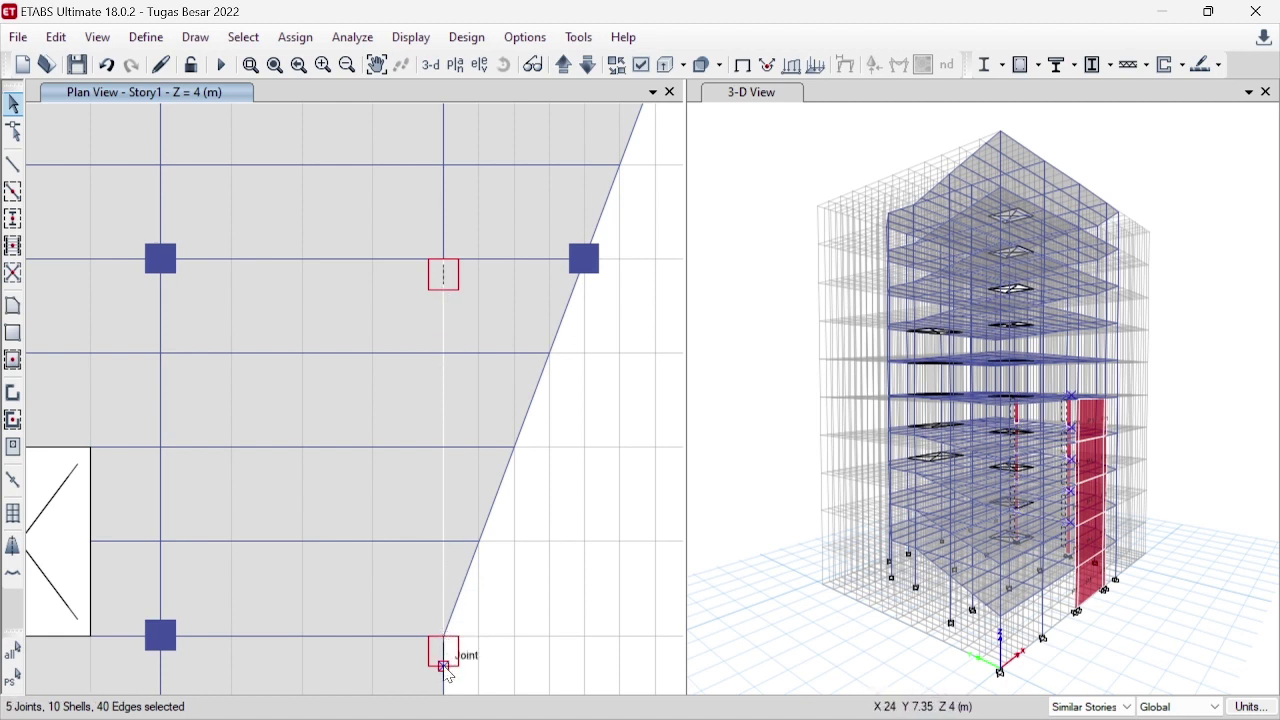
{"action": "left_click", "coordinate": [444, 667]}
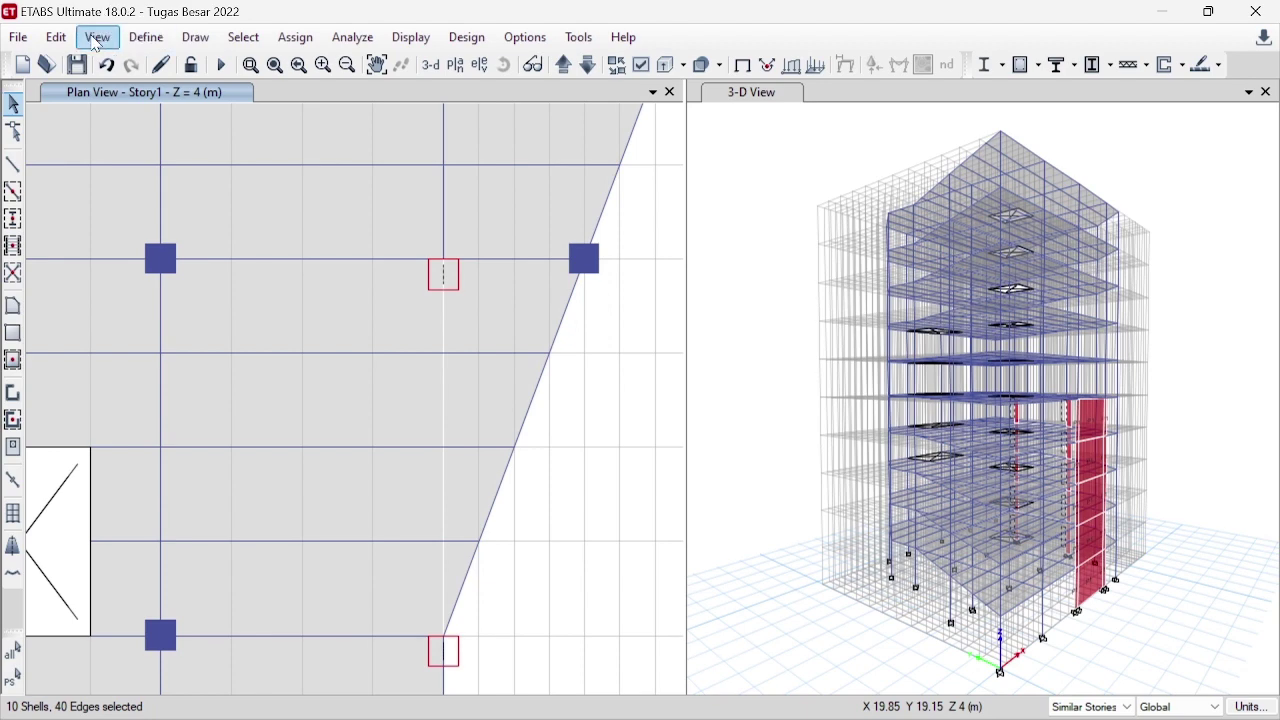
{"action": "left_click", "coordinate": [56, 37]}
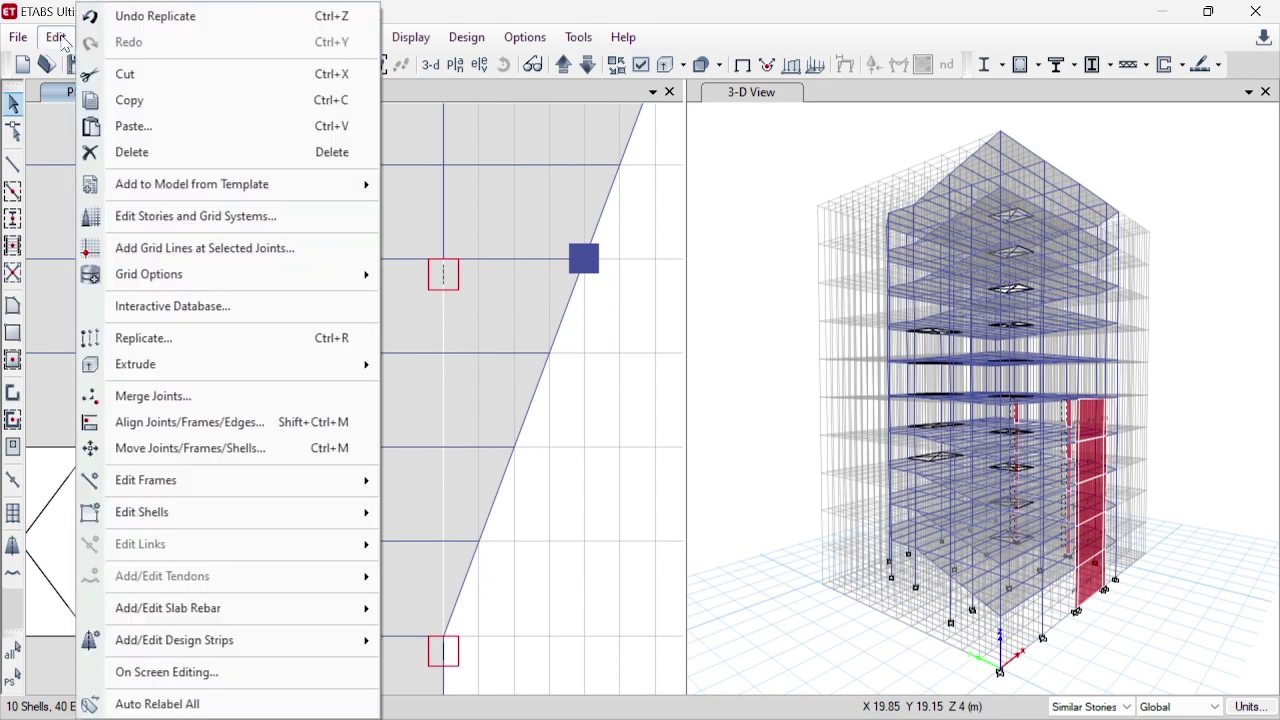
{"action": "left_click", "coordinate": [140, 338]}
{"action": "double_click", "coordinate": [877, 209]}
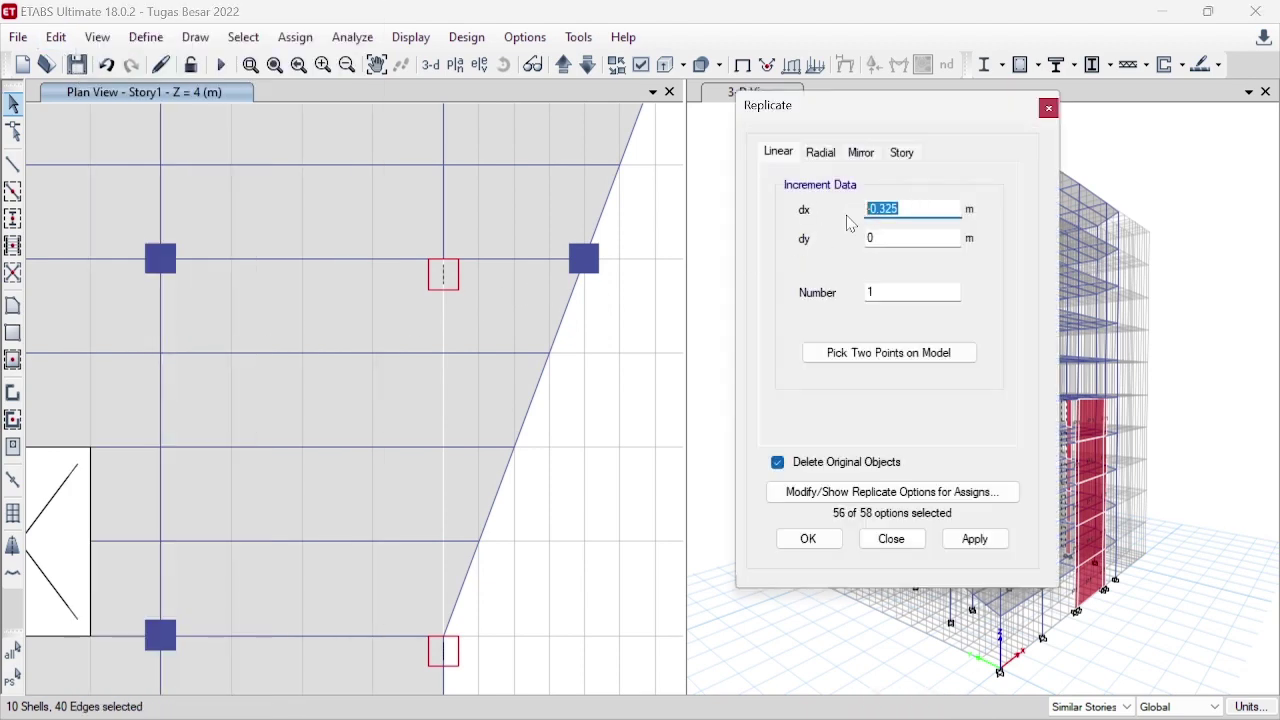
{"action": "type", "text": "0"}
{"action": "key", "text": "Tab"}
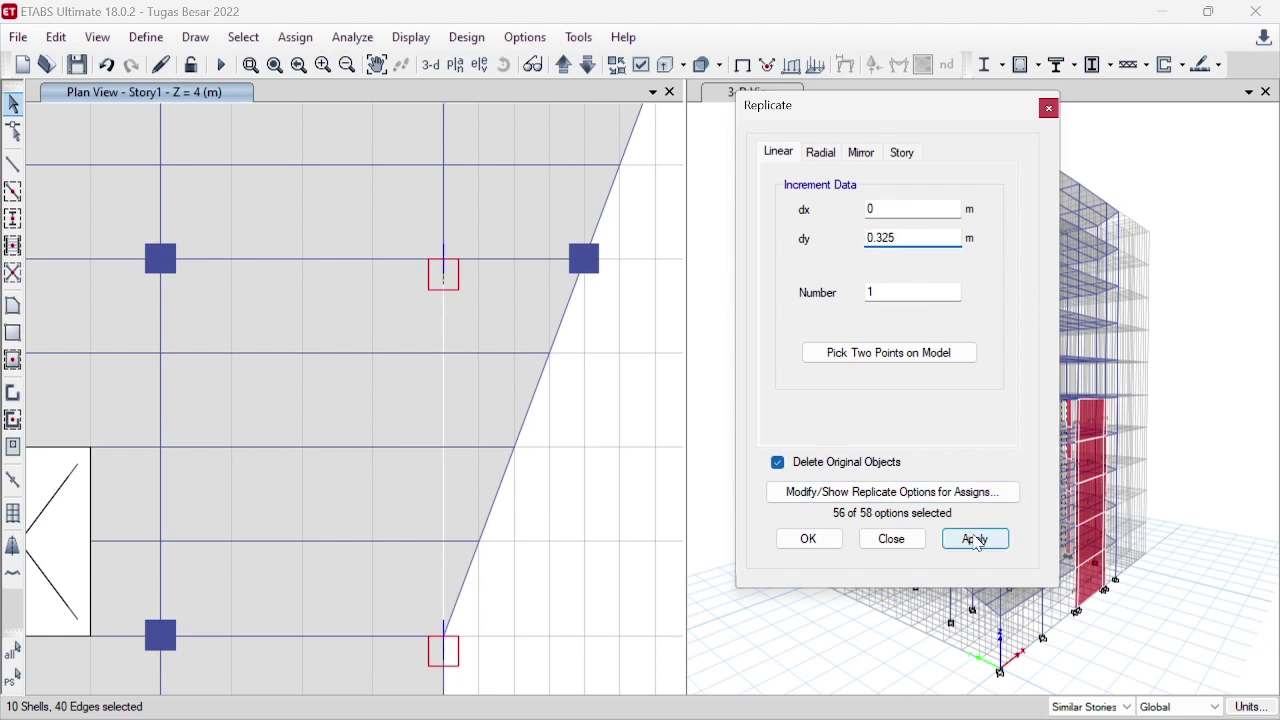
{"action": "left_click", "coordinate": [976, 541]}
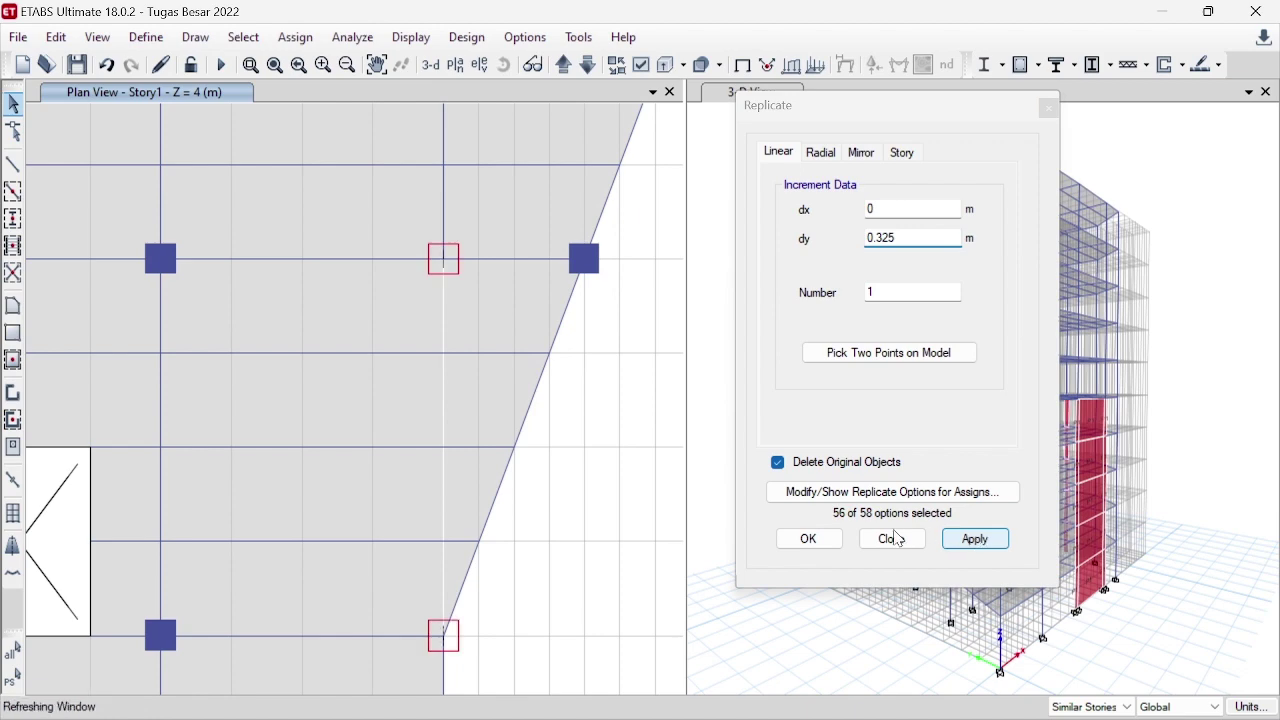
{"action": "left_click", "coordinate": [827, 542]}
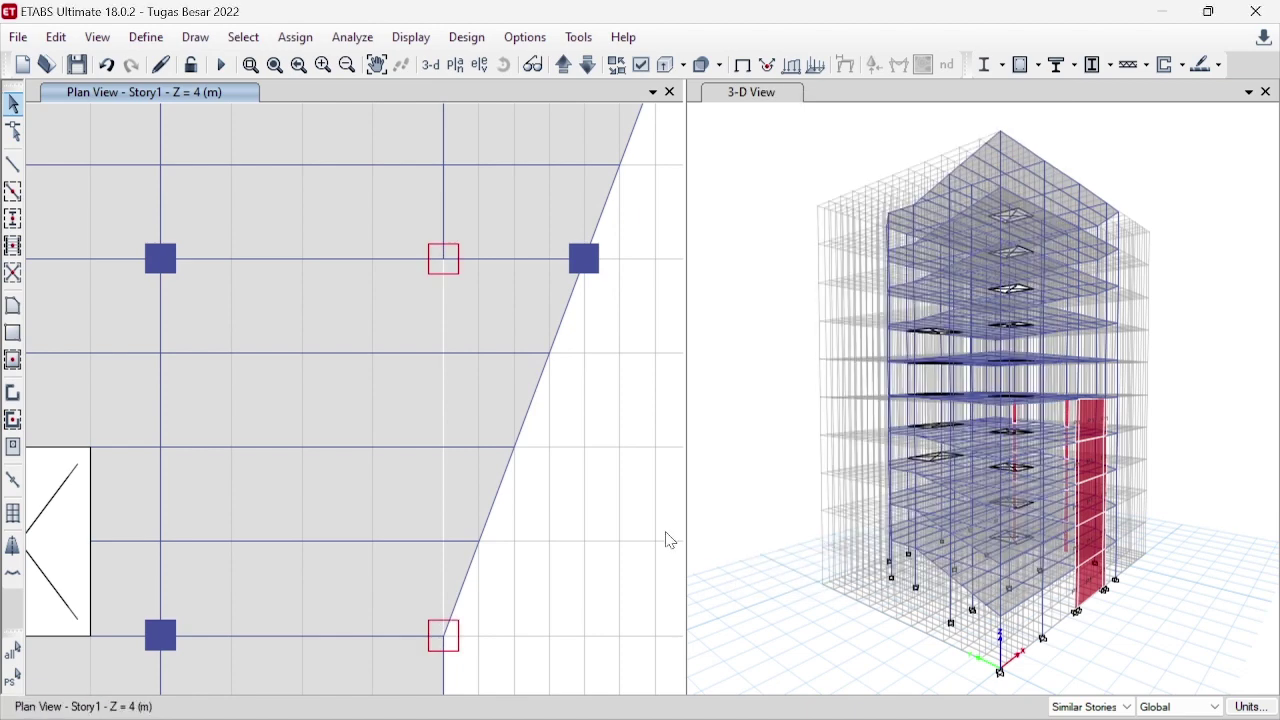
- Start drawing a straight Pier wall with the property set to Dinding Geser 250
{"action": "scroll", "coordinate": [606, 487], "scroll_direction": "down", "scroll_amount": 3}
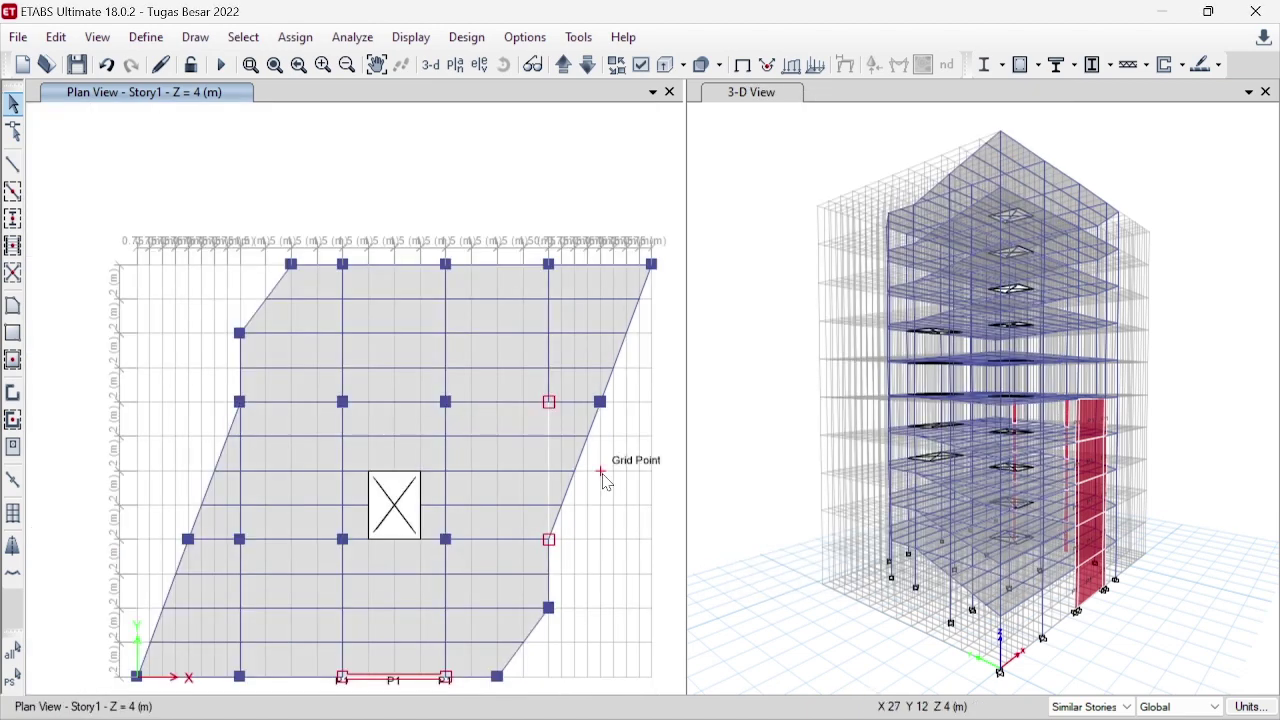
{"action": "left_click", "coordinate": [14, 391]}
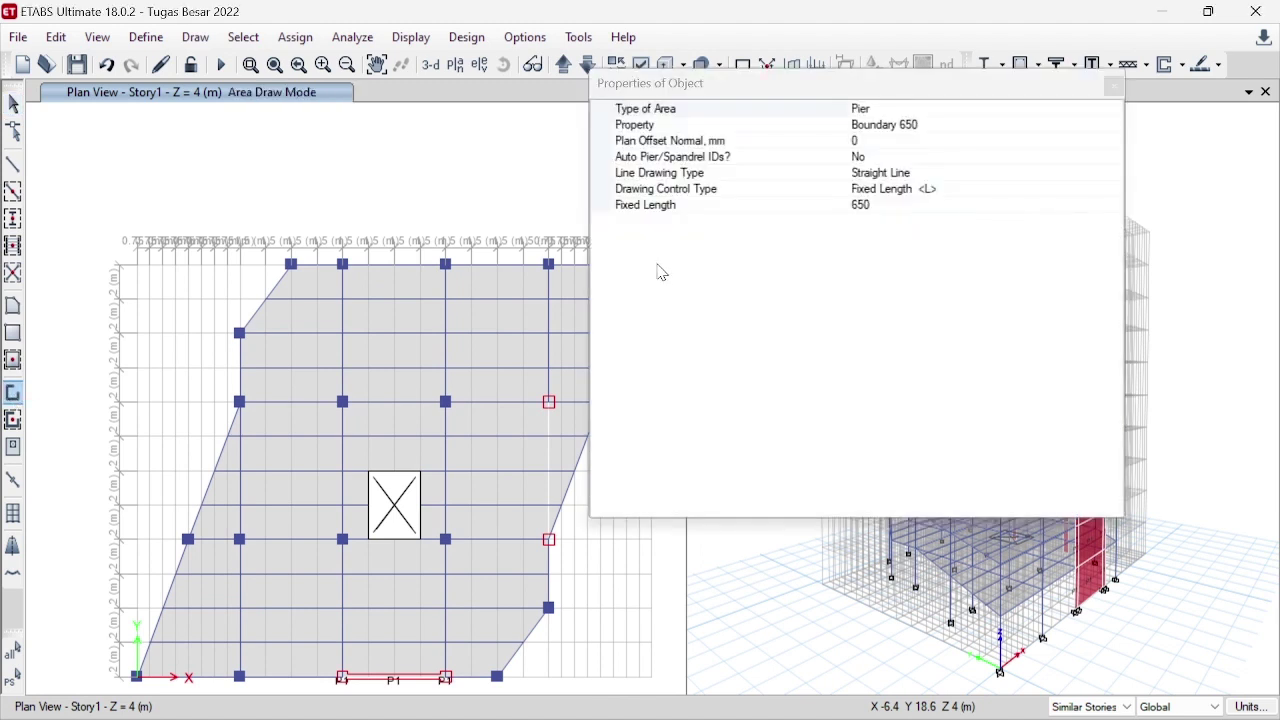
{"action": "left_click", "coordinate": [928, 126]}
{"action": "left_click", "coordinate": [1113, 126]}
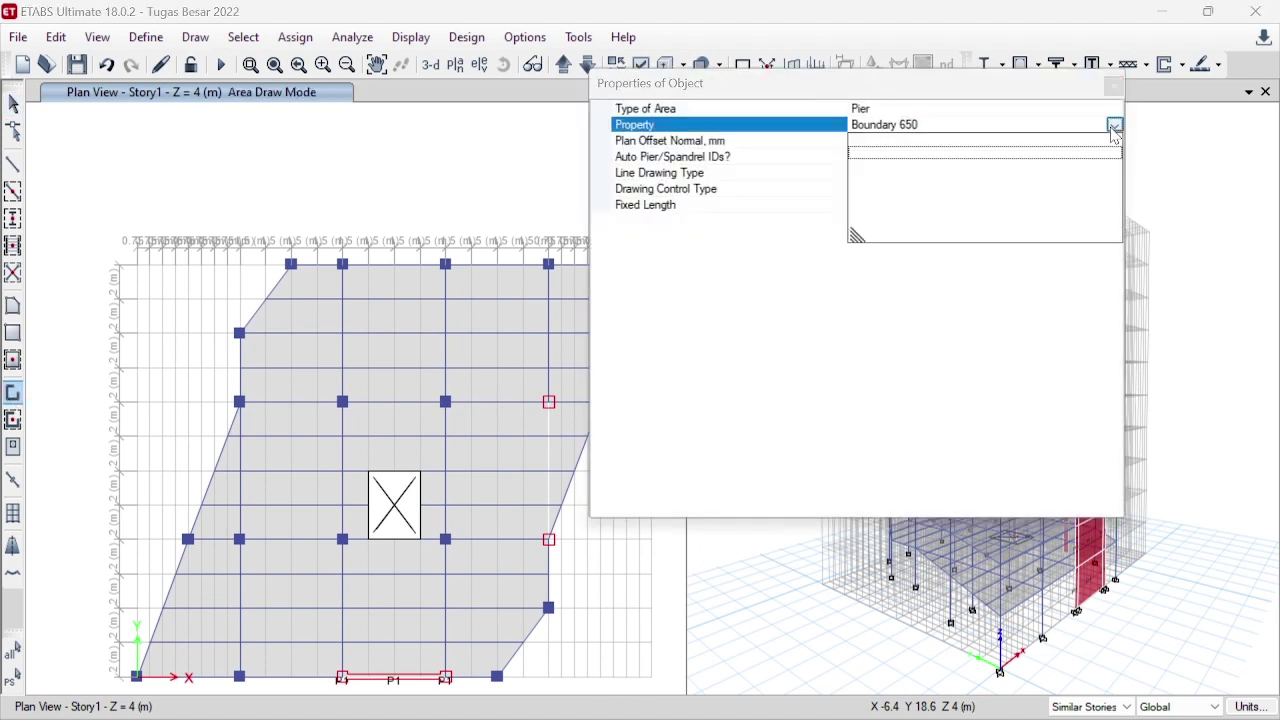
{"action": "left_click", "coordinate": [876, 166]}
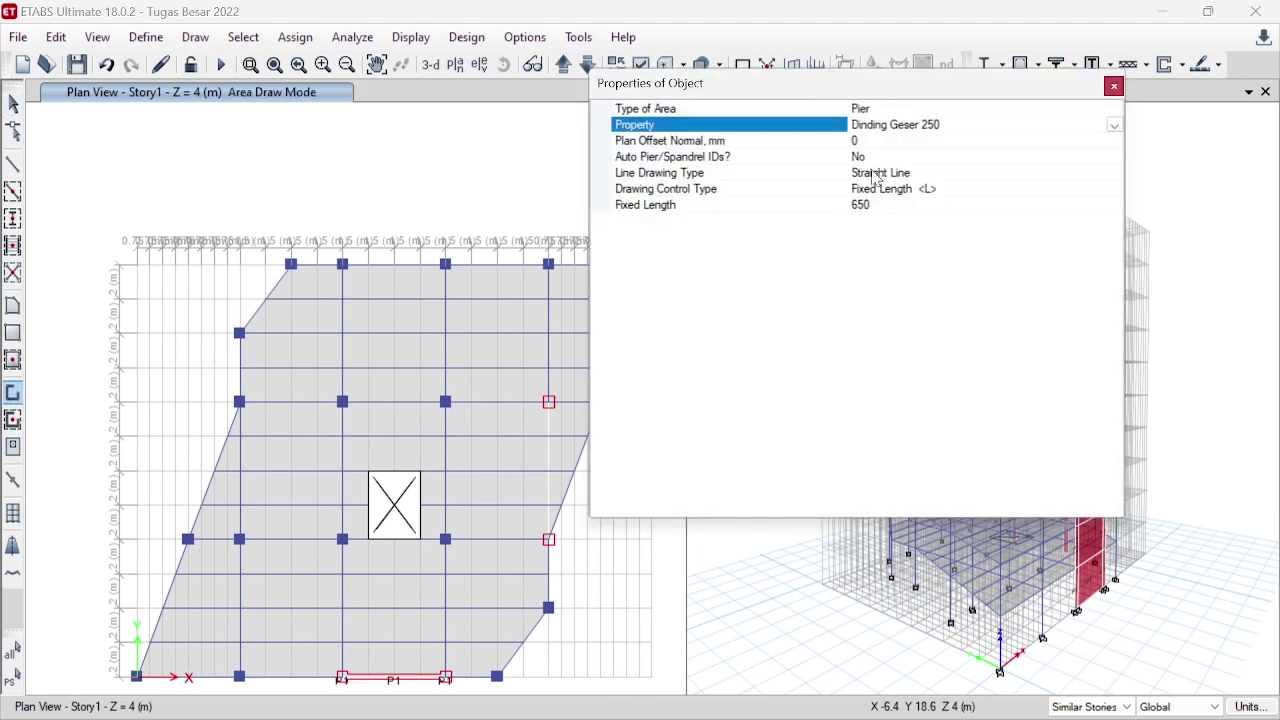
- Try to draw the connecting wall on X 24 m from Y 15.675 m towards the other boundary wall using the 650 mm Fixed Length
{"action": "scroll", "coordinate": [538, 413], "scroll_direction": "up", "scroll_amount": 3}
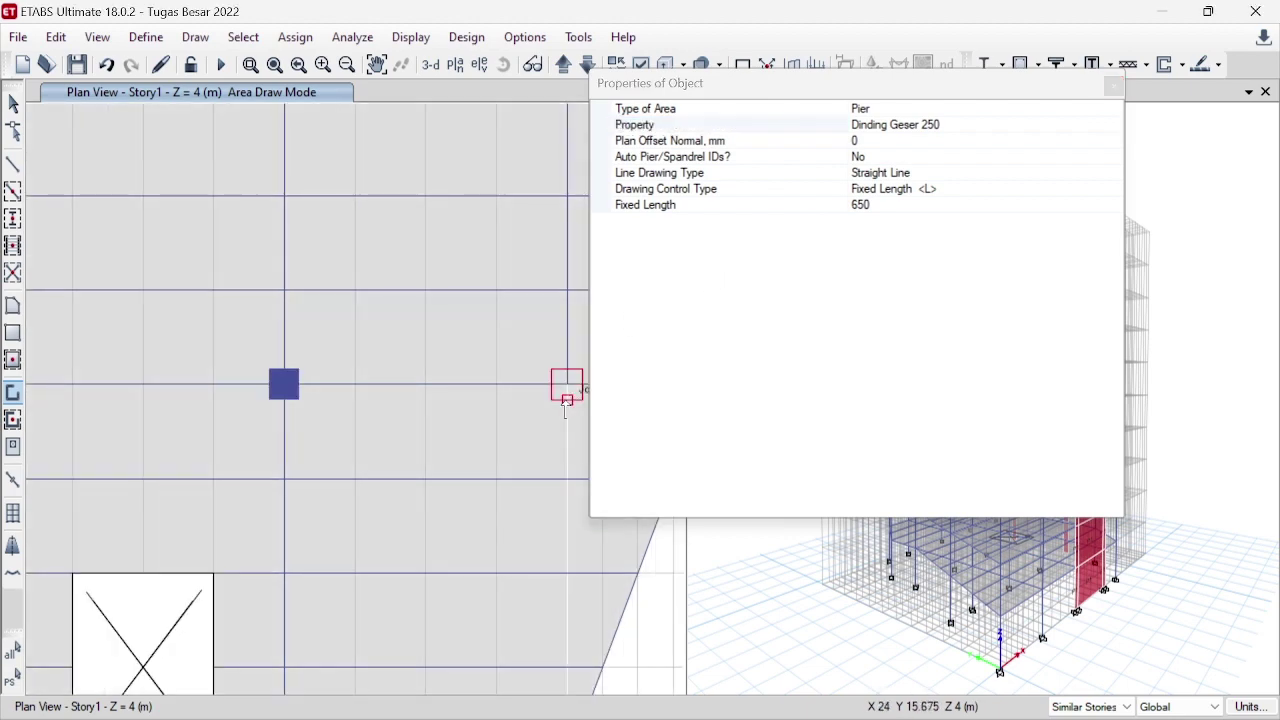
{"action": "left_click", "coordinate": [566, 392]}
{"action": "scroll", "coordinate": [540, 430], "scroll_direction": "down", "scroll_amount": 3}
{"action": "scroll", "coordinate": [493, 495], "scroll_direction": "up", "scroll_amount": 3}
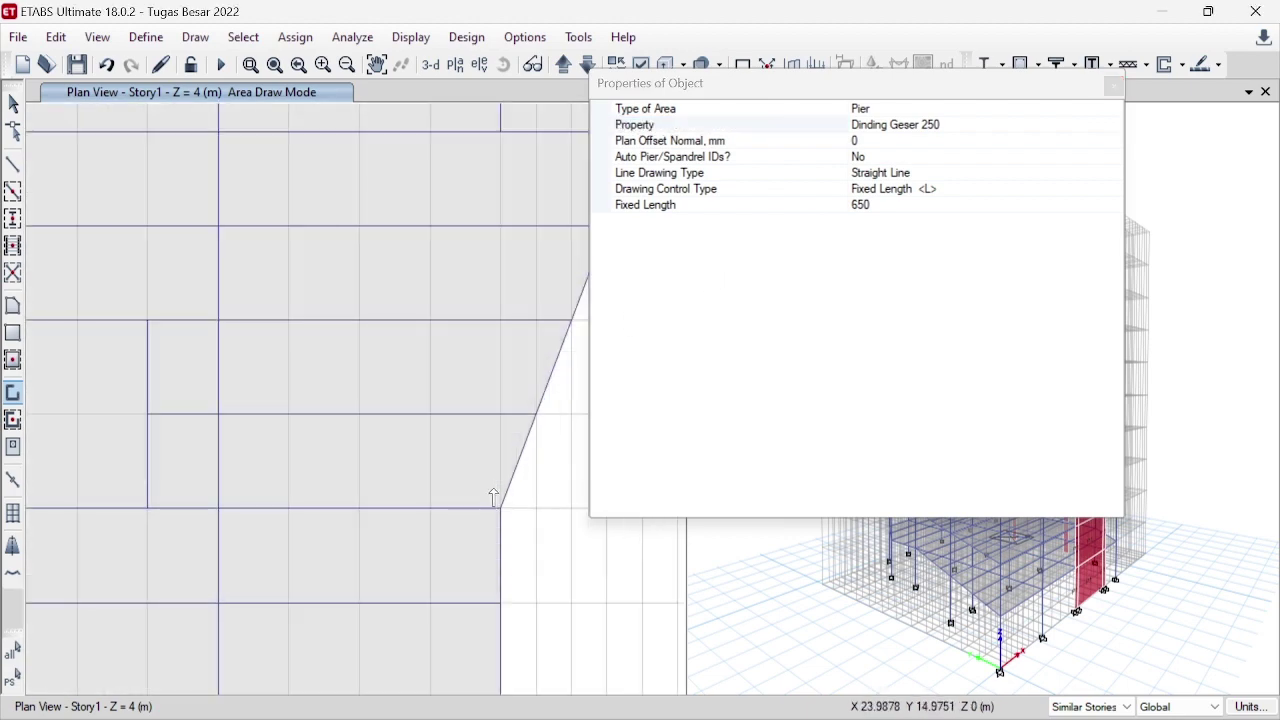
{"action": "scroll", "coordinate": [503, 507], "scroll_direction": "up", "scroll_amount": 5}
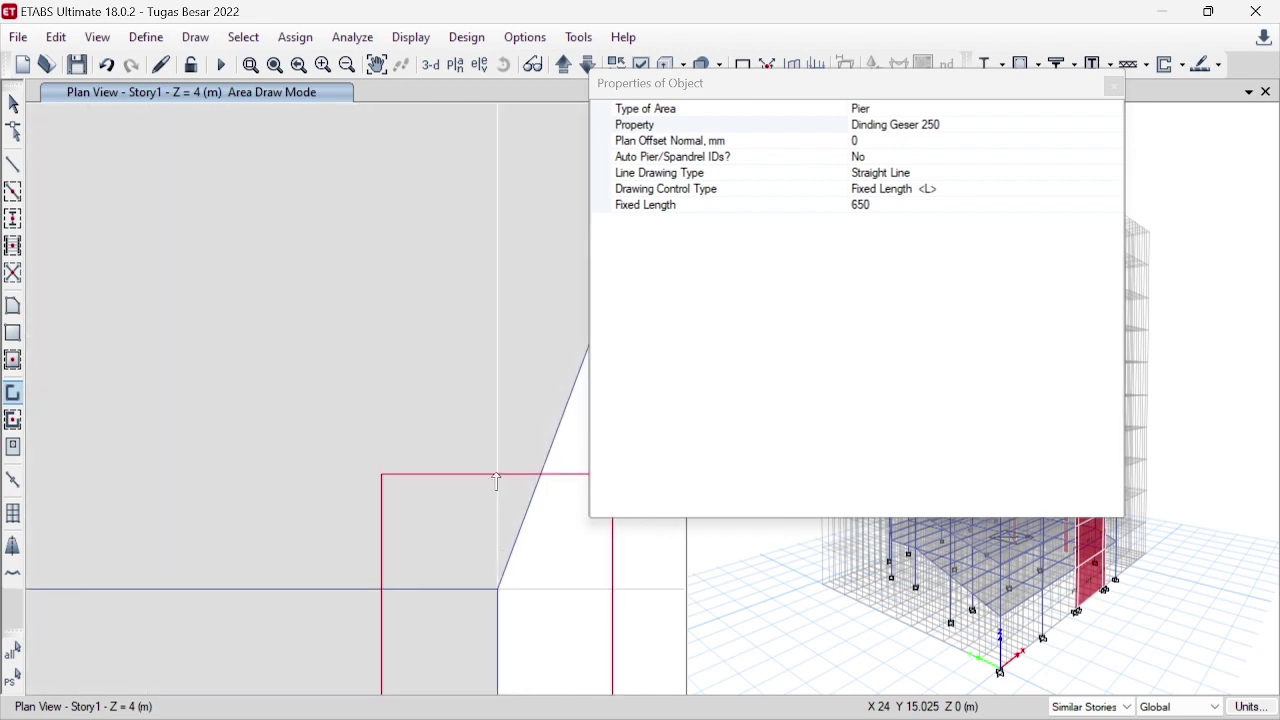
{"action": "scroll", "coordinate": [497, 495], "scroll_direction": "down", "scroll_amount": 3}
{"action": "scroll", "coordinate": [470, 540], "scroll_direction": "down", "scroll_amount": 5}
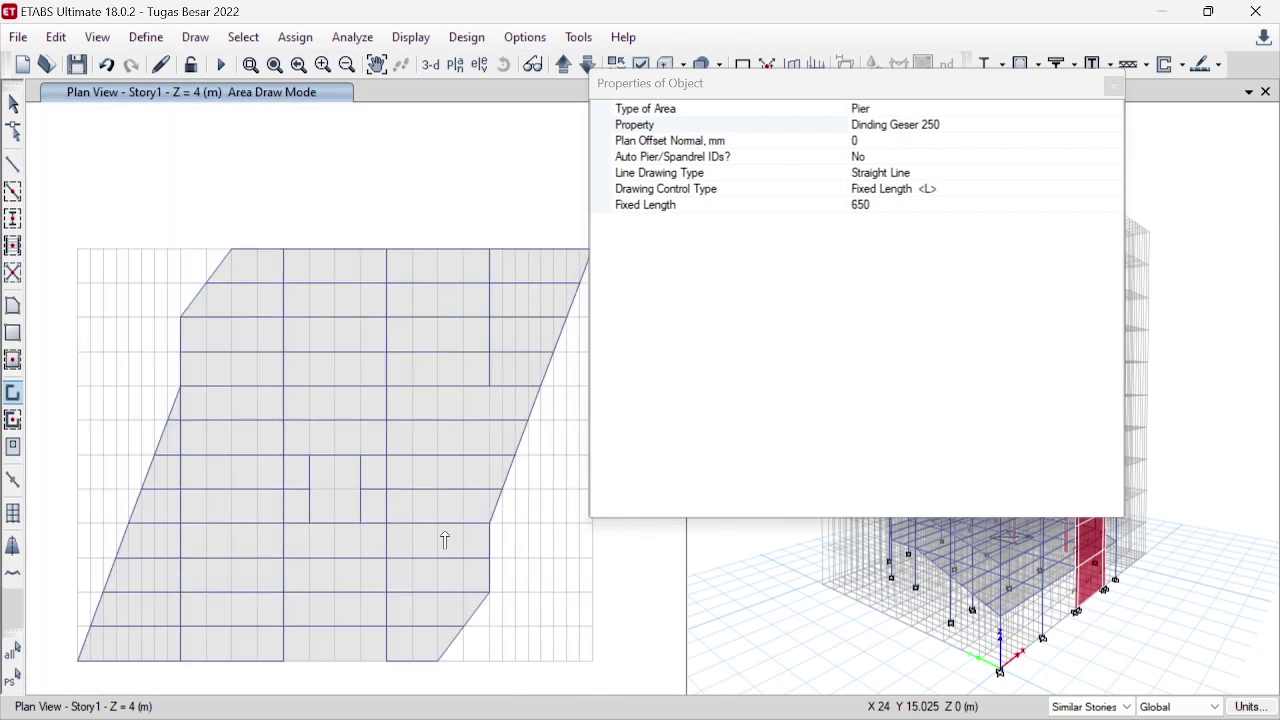
{"action": "scroll", "coordinate": [509, 503], "scroll_direction": "up", "scroll_amount": 3}
{"action": "scroll", "coordinate": [460, 520], "scroll_direction": "up", "scroll_amount": 5}
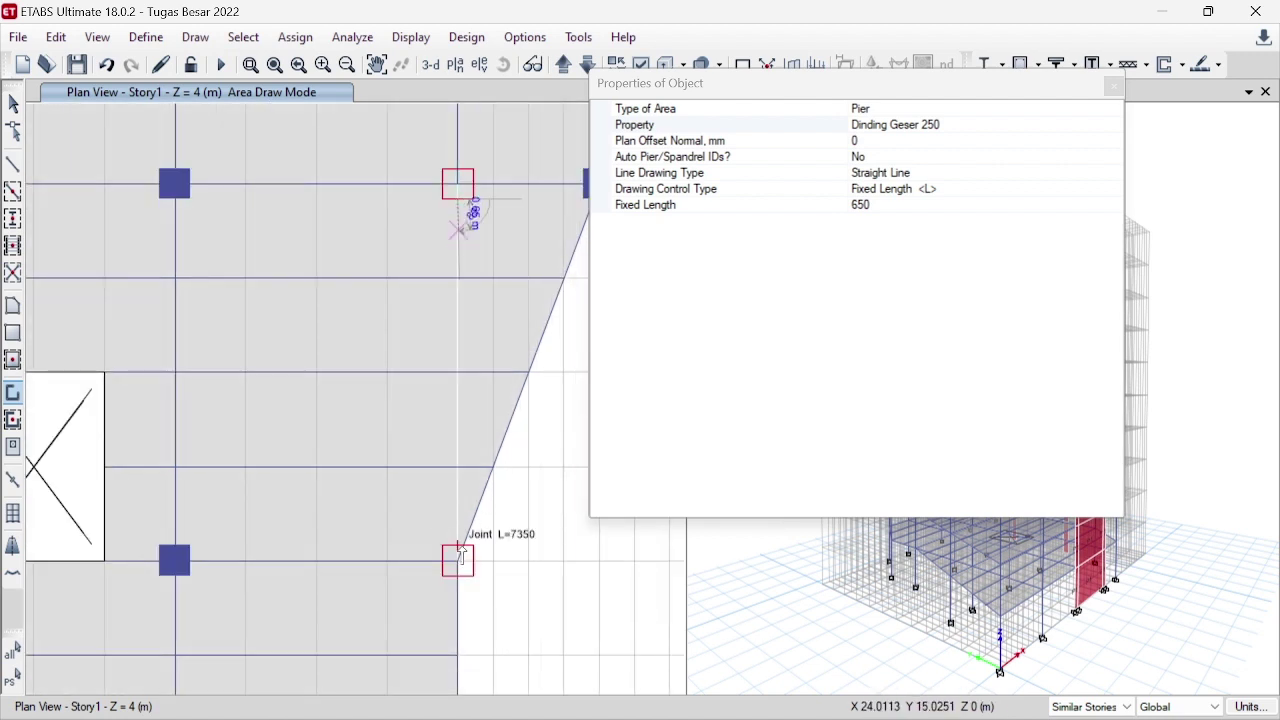
{"action": "left_click", "coordinate": [457, 190]}
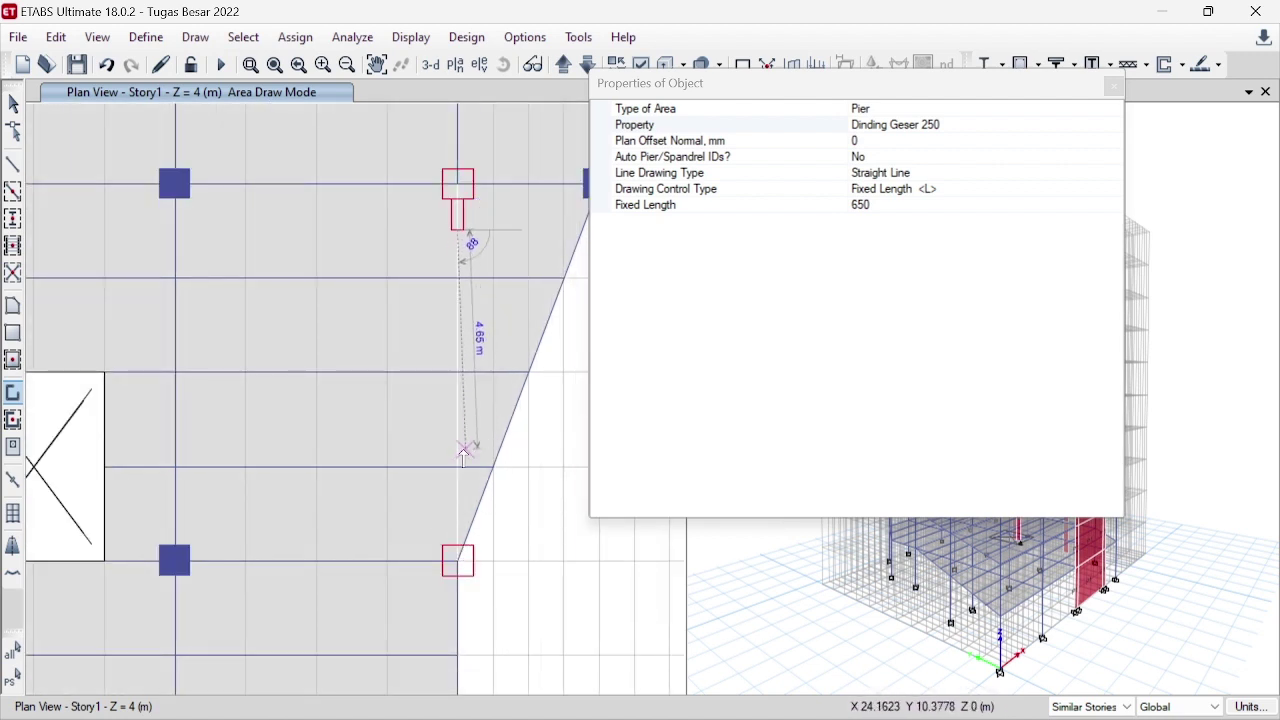
{"action": "key", "text": "Escape"}
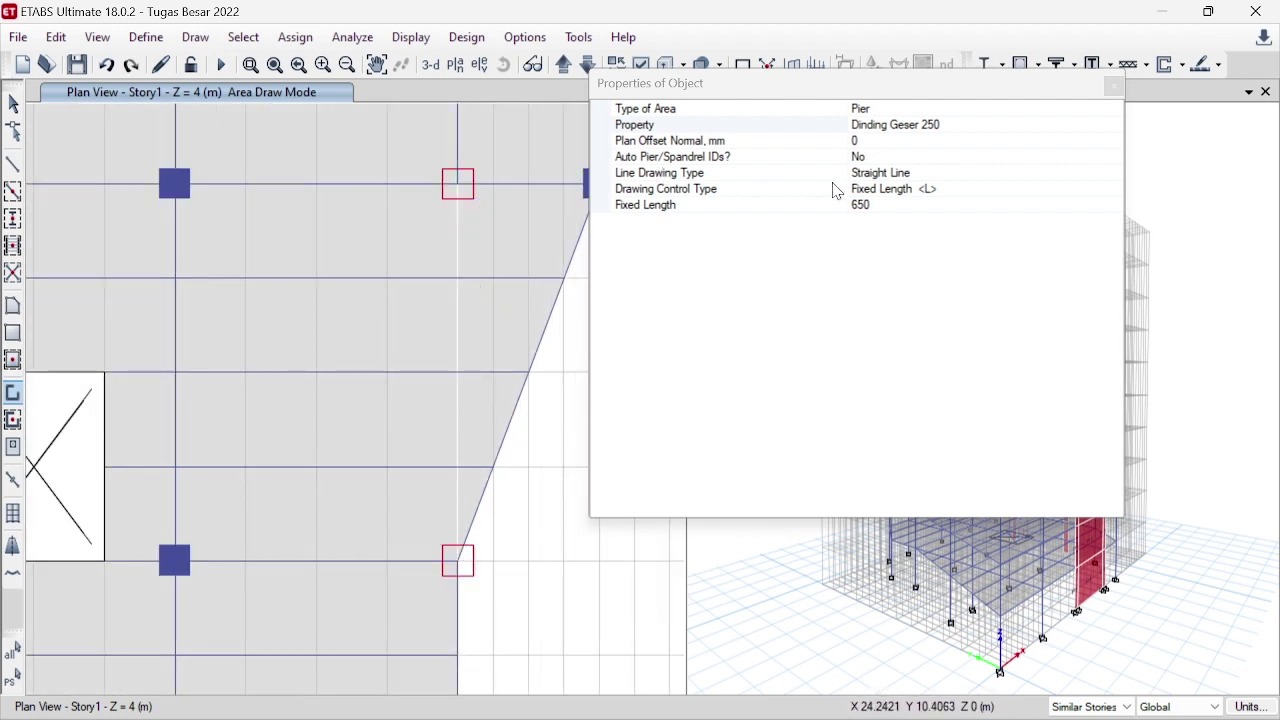
- Set Drawing Control Type to None and draw the Dinding Geser 250 wall on X 24 m from Y 15.675 to Y 8.325 m
{"action": "left_click", "coordinate": [932, 205]}
{"action": "left_click", "coordinate": [995, 189]}
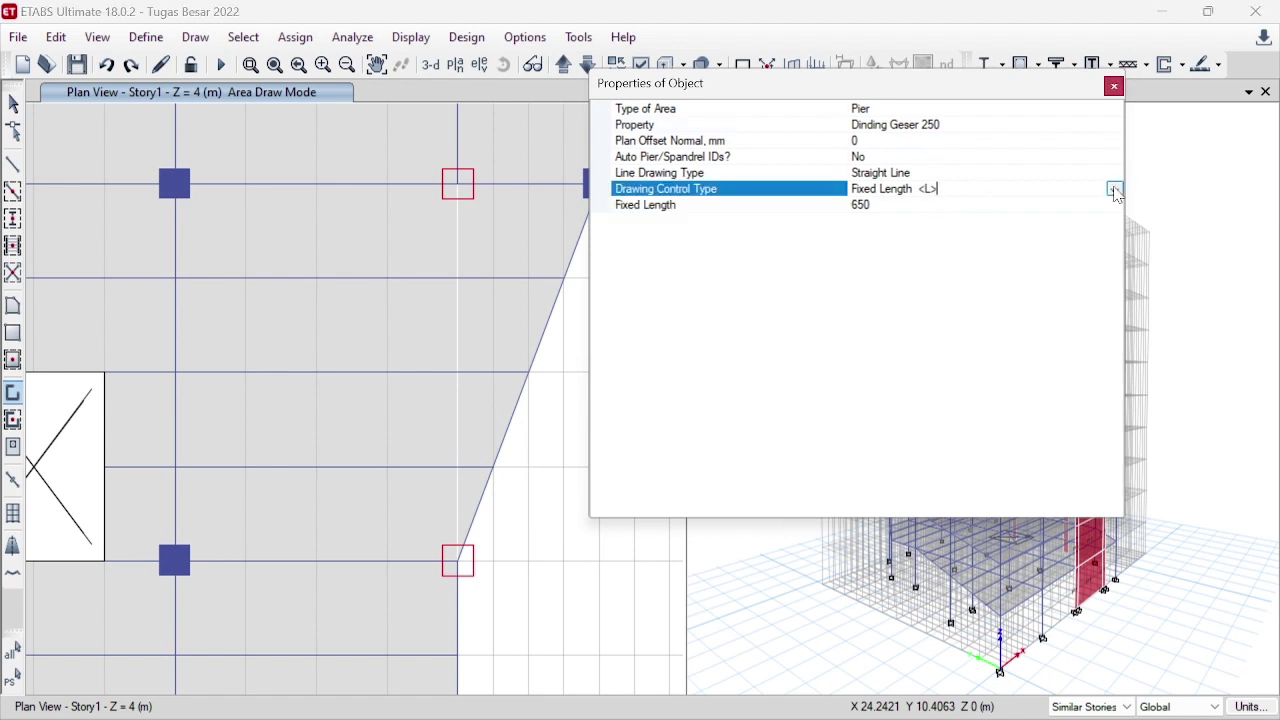
{"action": "left_click", "coordinate": [1005, 189]}
{"action": "left_click", "coordinate": [890, 243]}
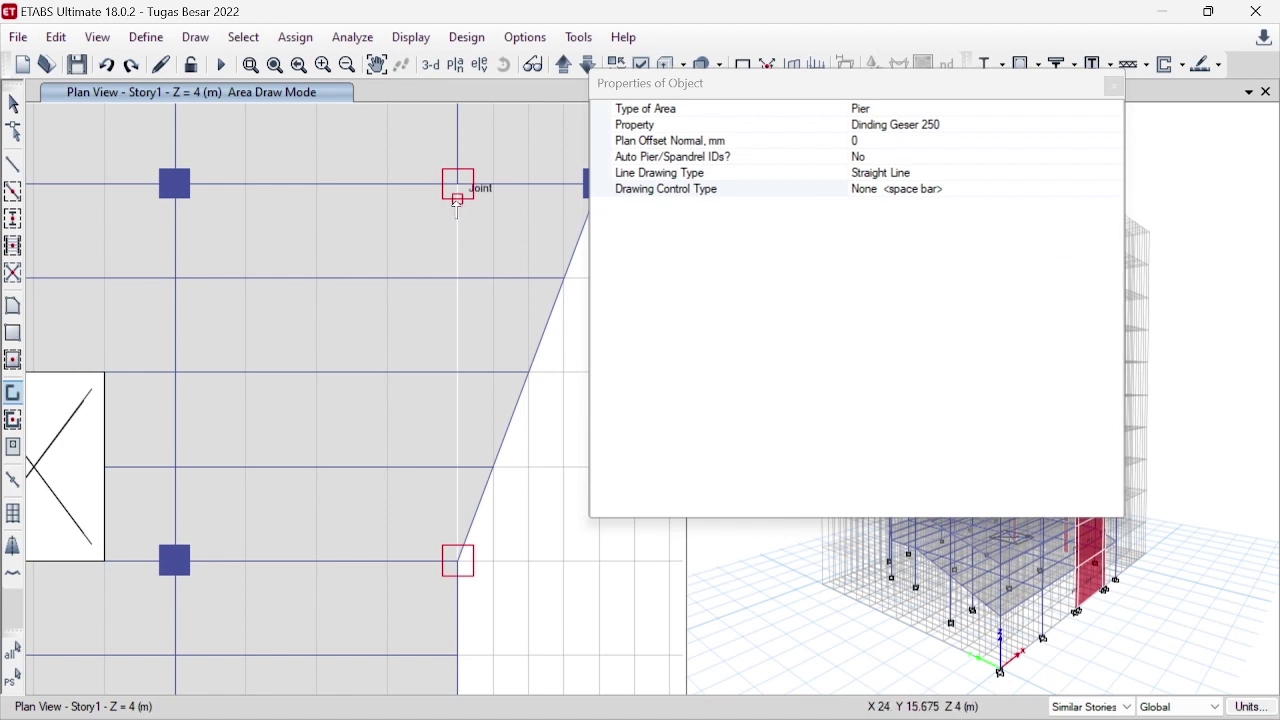
{"action": "left_click", "coordinate": [457, 198]}
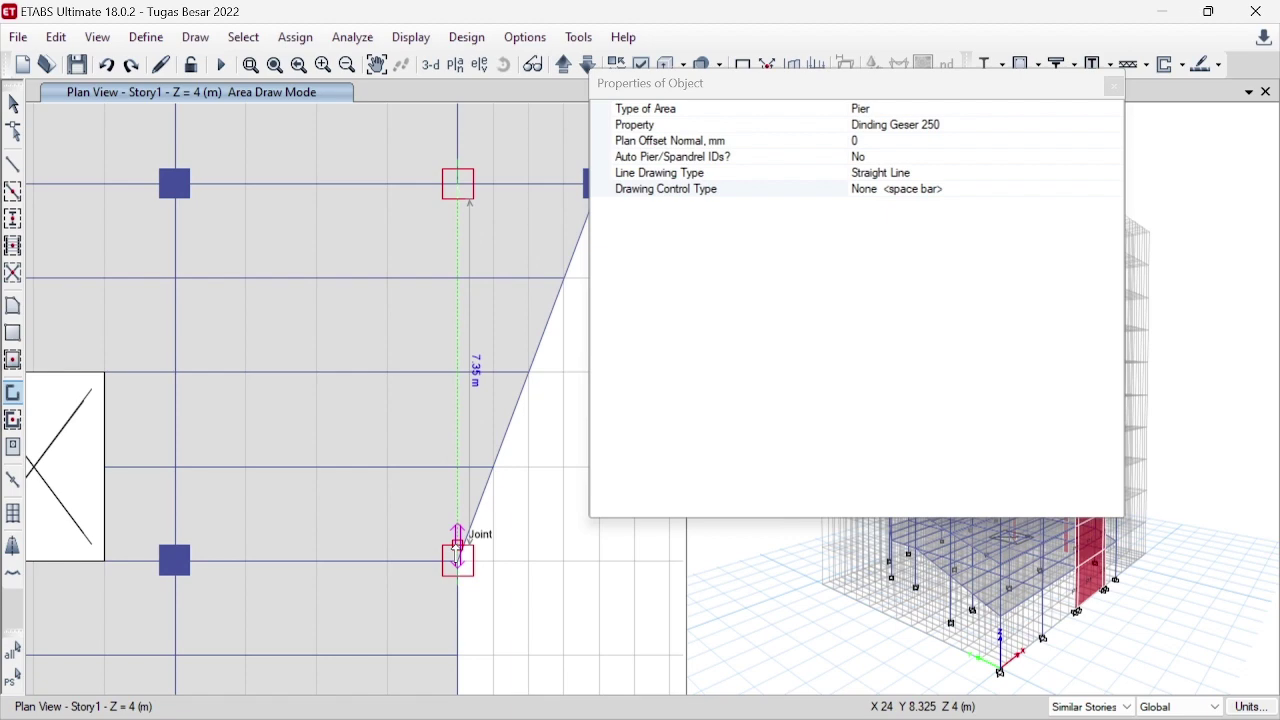
{"action": "left_click", "coordinate": [457, 553]}
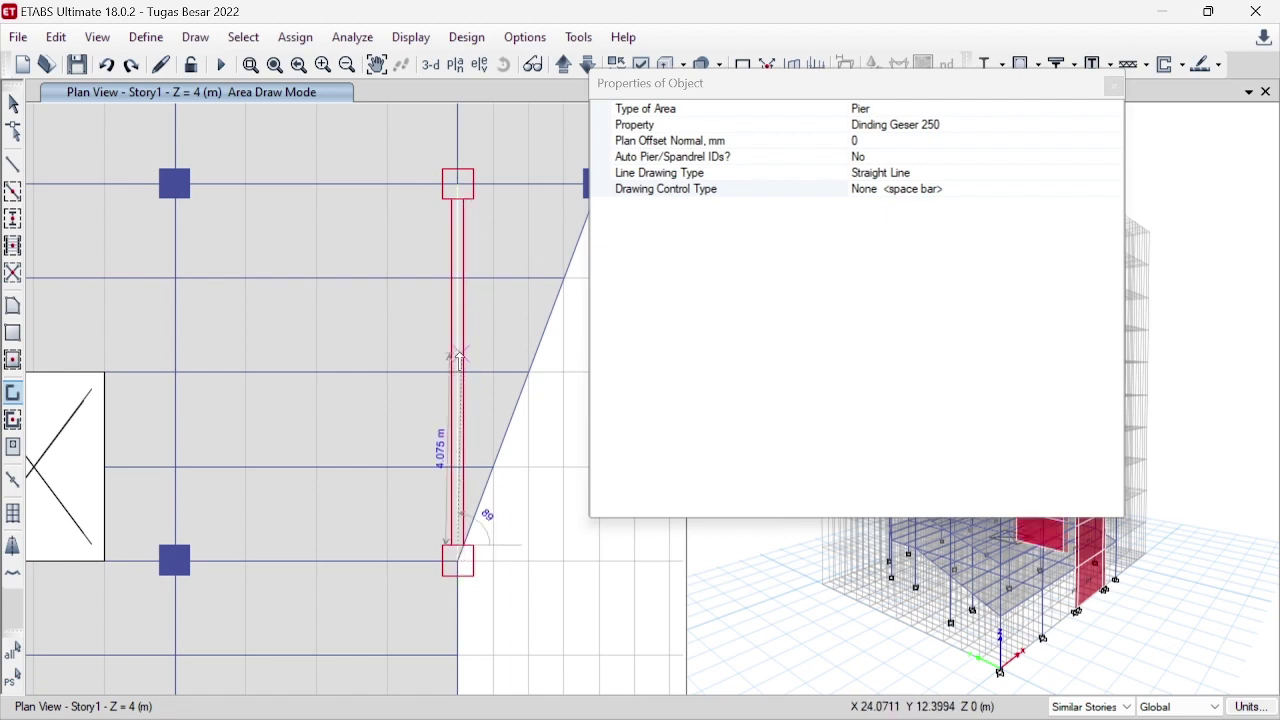
{"action": "key", "text": "Escape"}
{"action": "key", "text": "Escape"}
- Assign pier label P2 to the shear wall and its two boundary walls on X 24 m
{"action": "scroll", "coordinate": [582, 329], "scroll_direction": "down", "scroll_amount": 5}
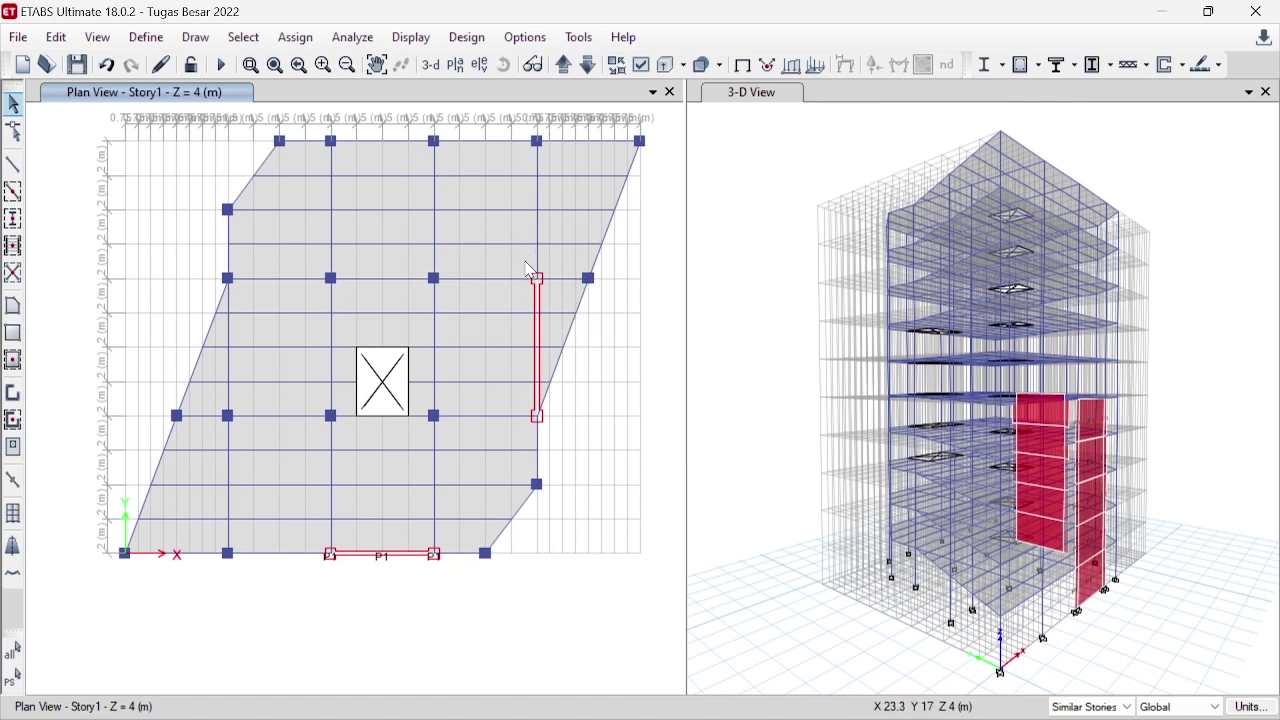
{"action": "scroll", "coordinate": [535, 303], "scroll_direction": "up", "scroll_amount": 3}
{"action": "left_click_drag", "start_coordinate": [519, 217], "coordinate": [580, 666]}
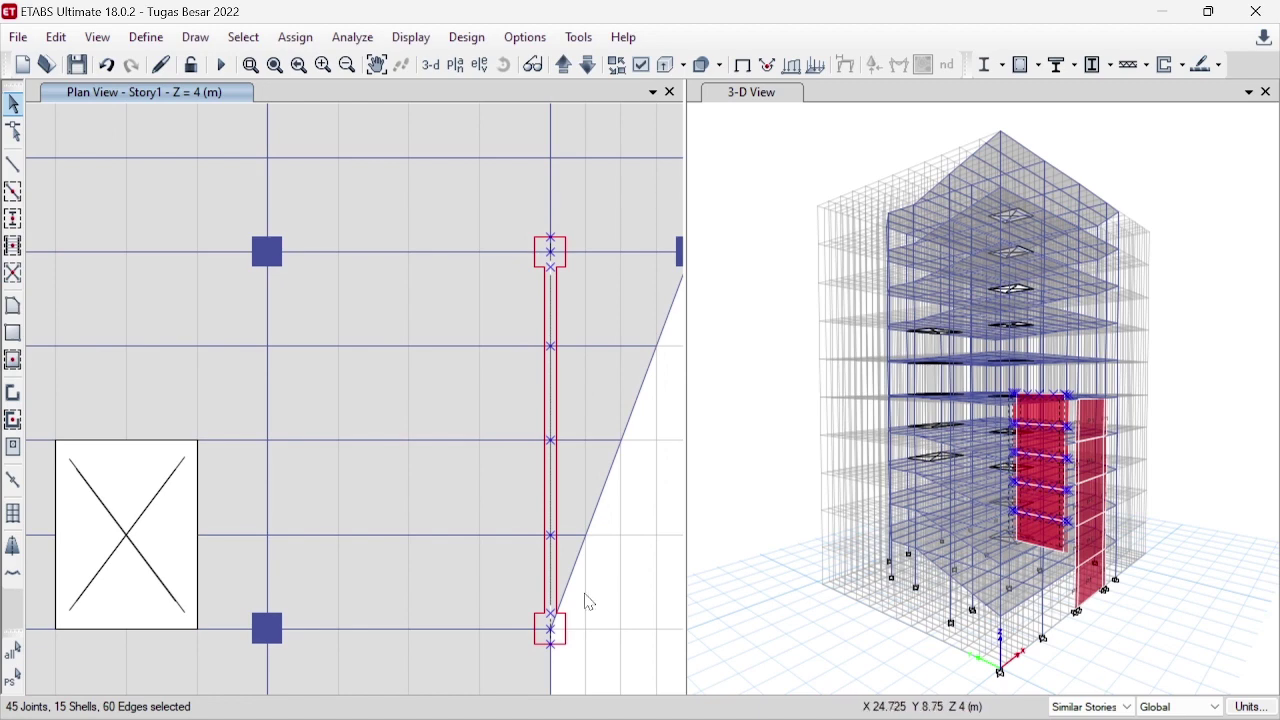
{"action": "left_click", "coordinate": [295, 37]}
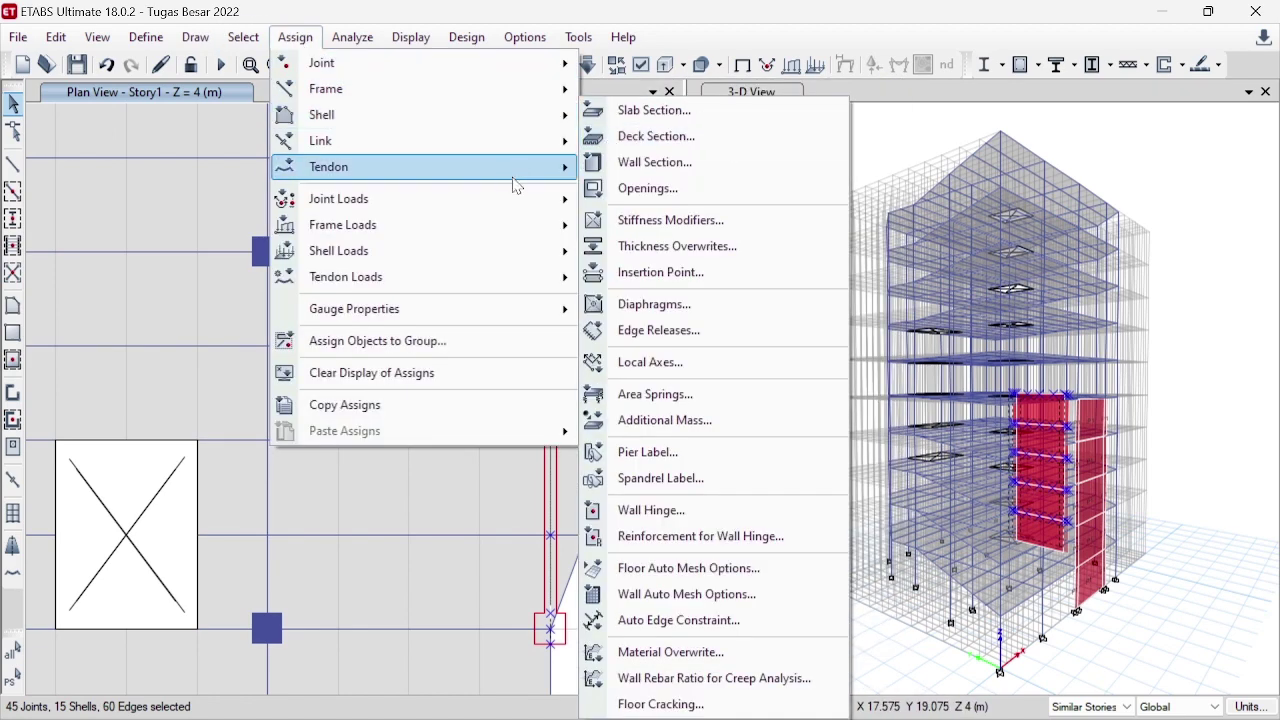
{"action": "mouse_move", "coordinate": [497, 117]}
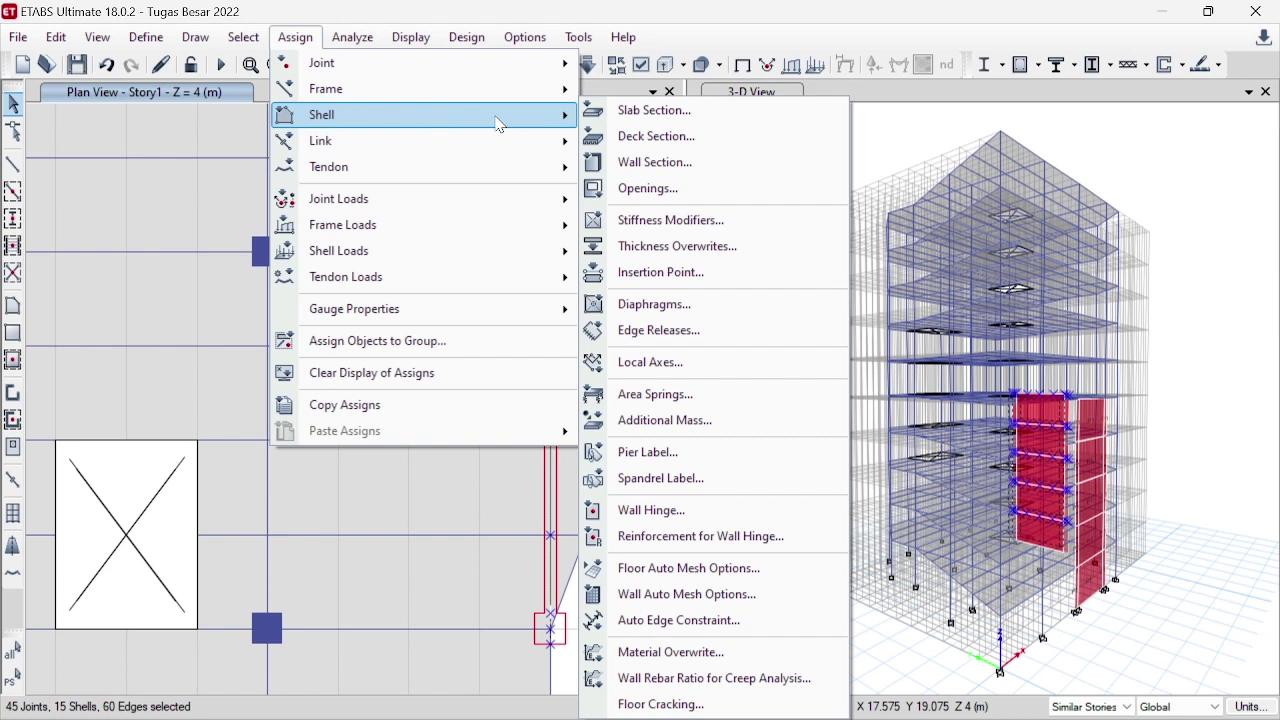
{"action": "left_click", "coordinate": [686, 452]}
{"action": "left_click", "coordinate": [520, 218]}
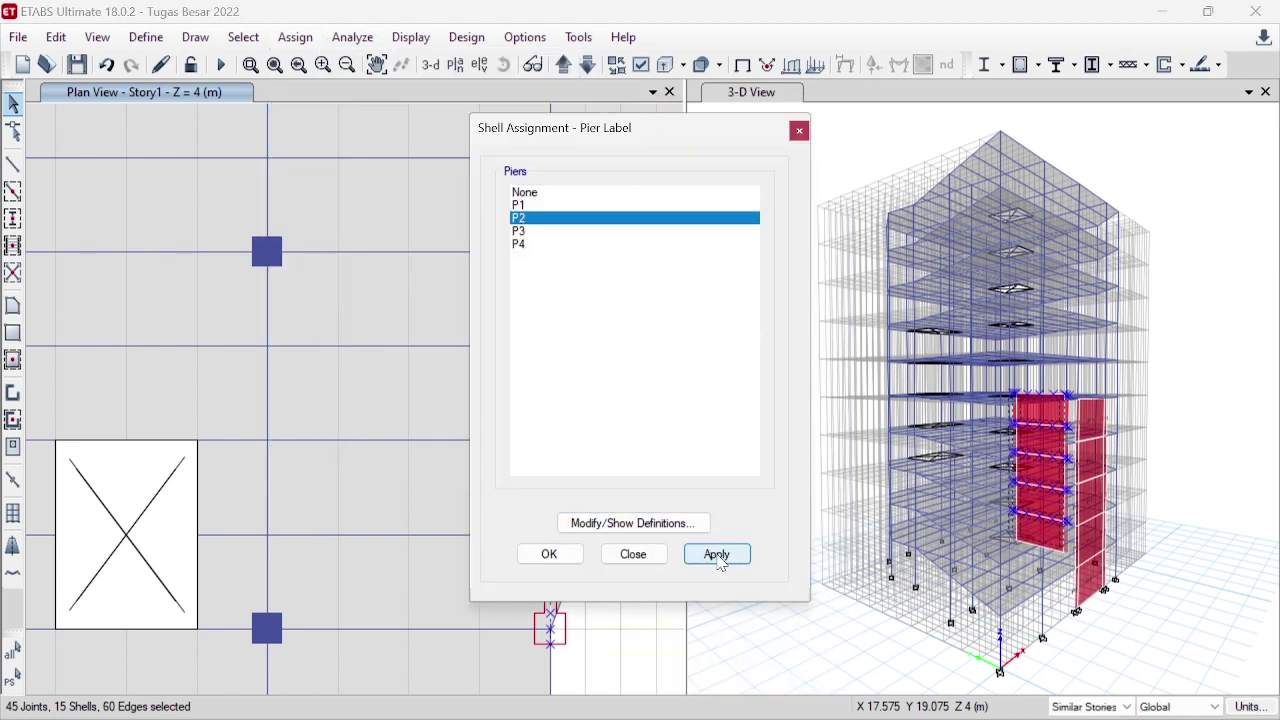
{"action": "left_click", "coordinate": [721, 563]}
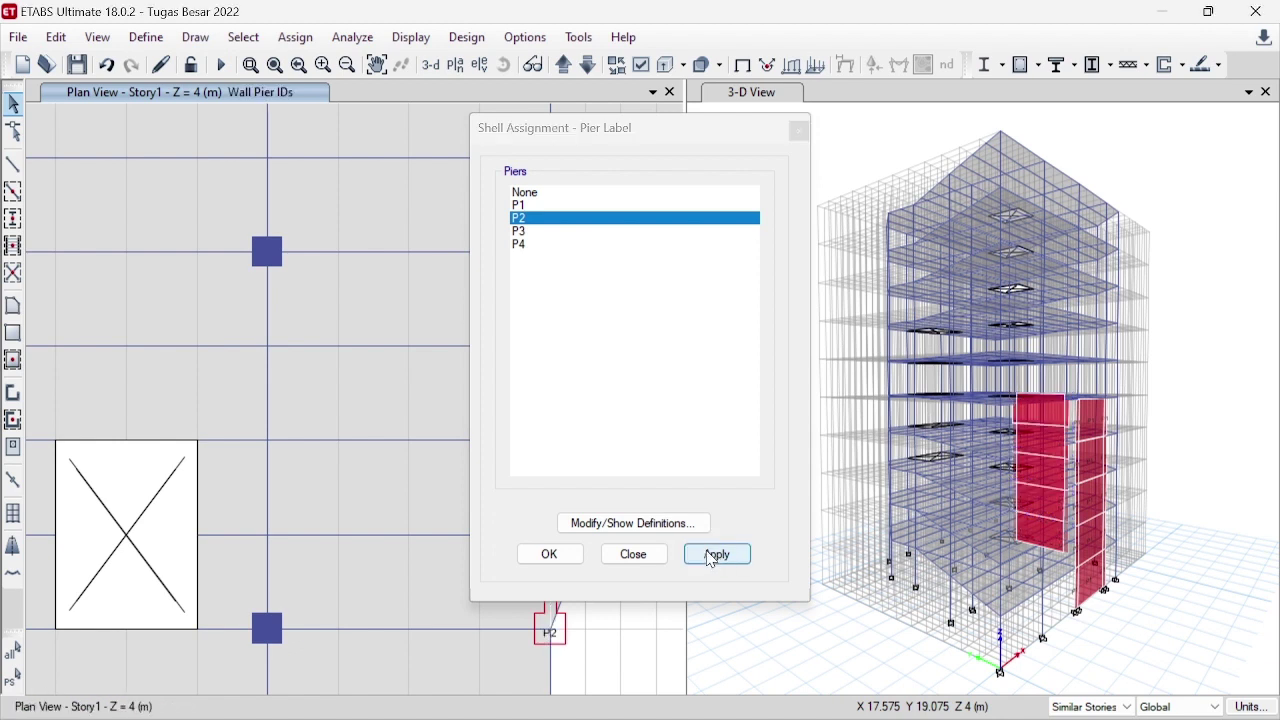
{"action": "left_click", "coordinate": [556, 556]}
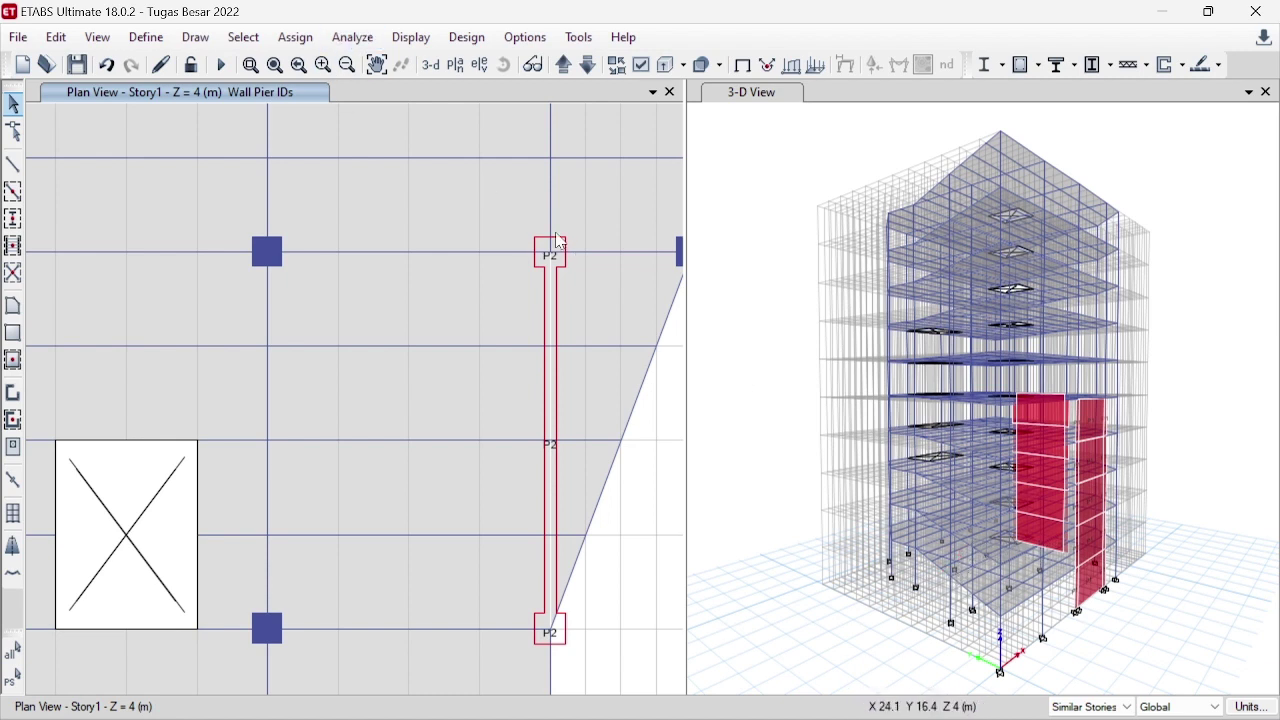
- On the Base plan, assign fixed restraints in all six directions to the four joints under the X 24 m wall
{"action": "left_click", "coordinate": [589, 66]}
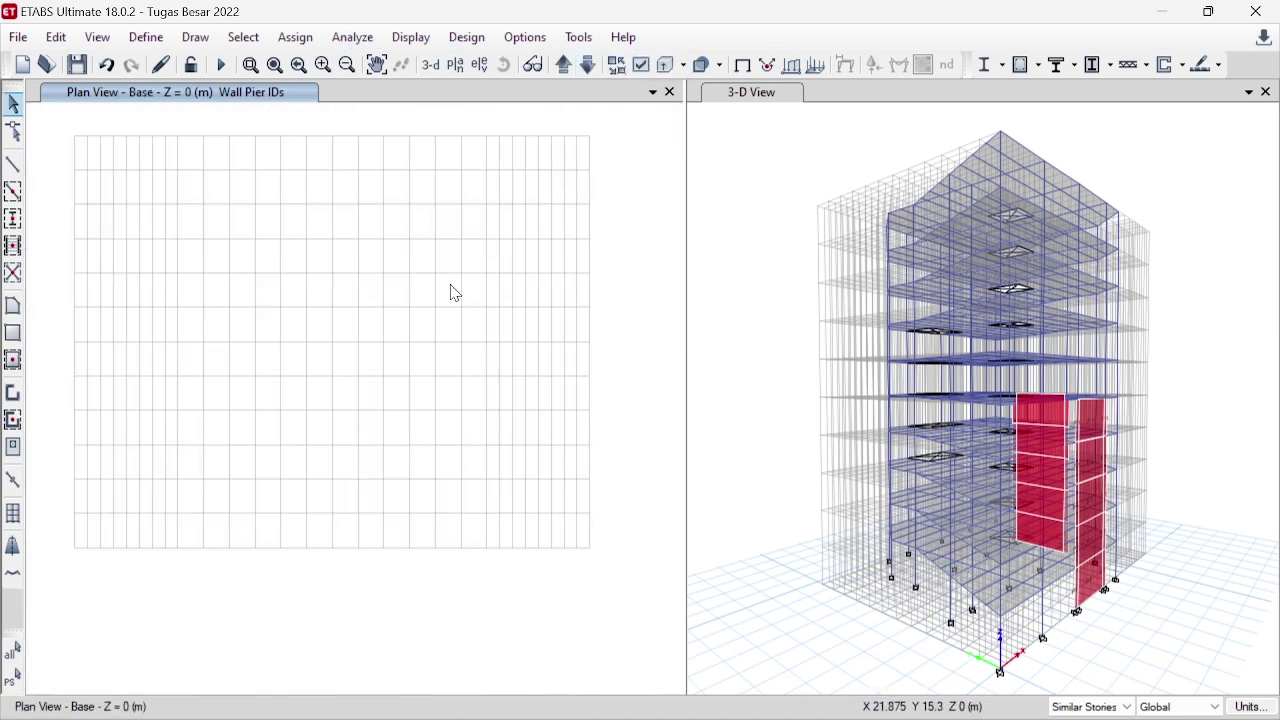
{"action": "left_click_drag", "start_coordinate": [486, 452], "coordinate": [491, 463]}
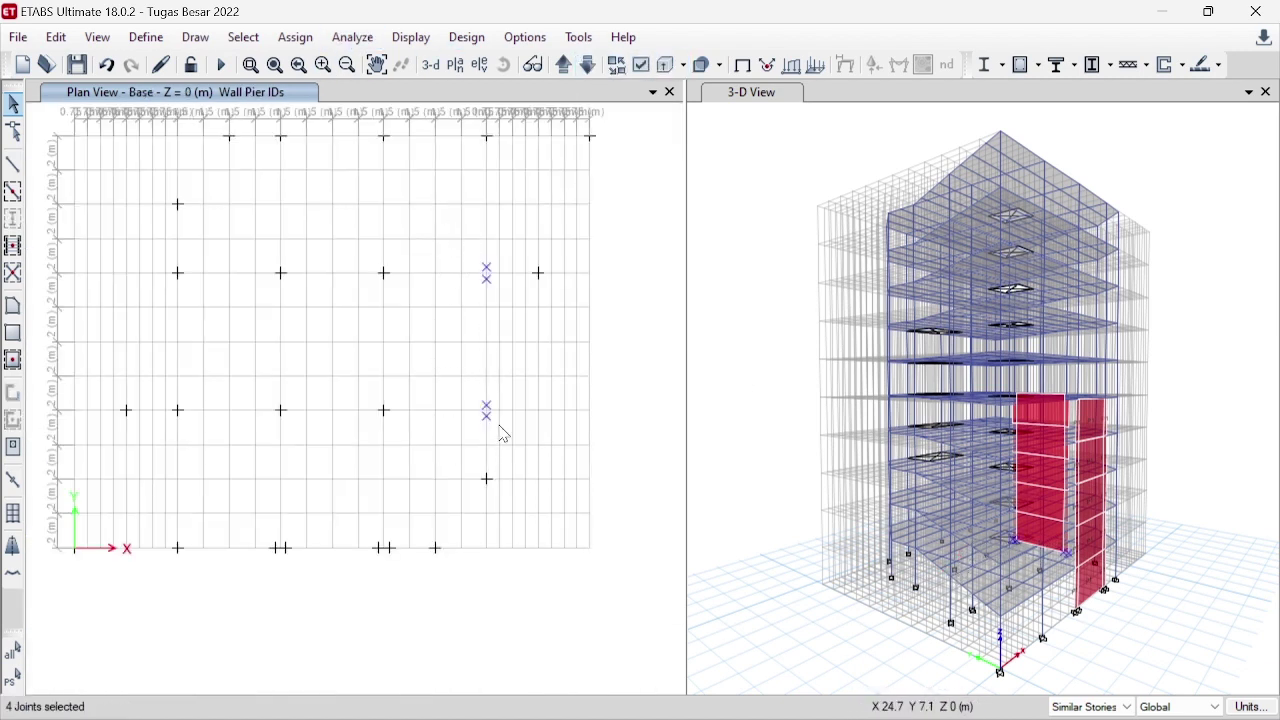
{"action": "left_click_drag", "start_coordinate": [468, 236], "coordinate": [526, 456]}
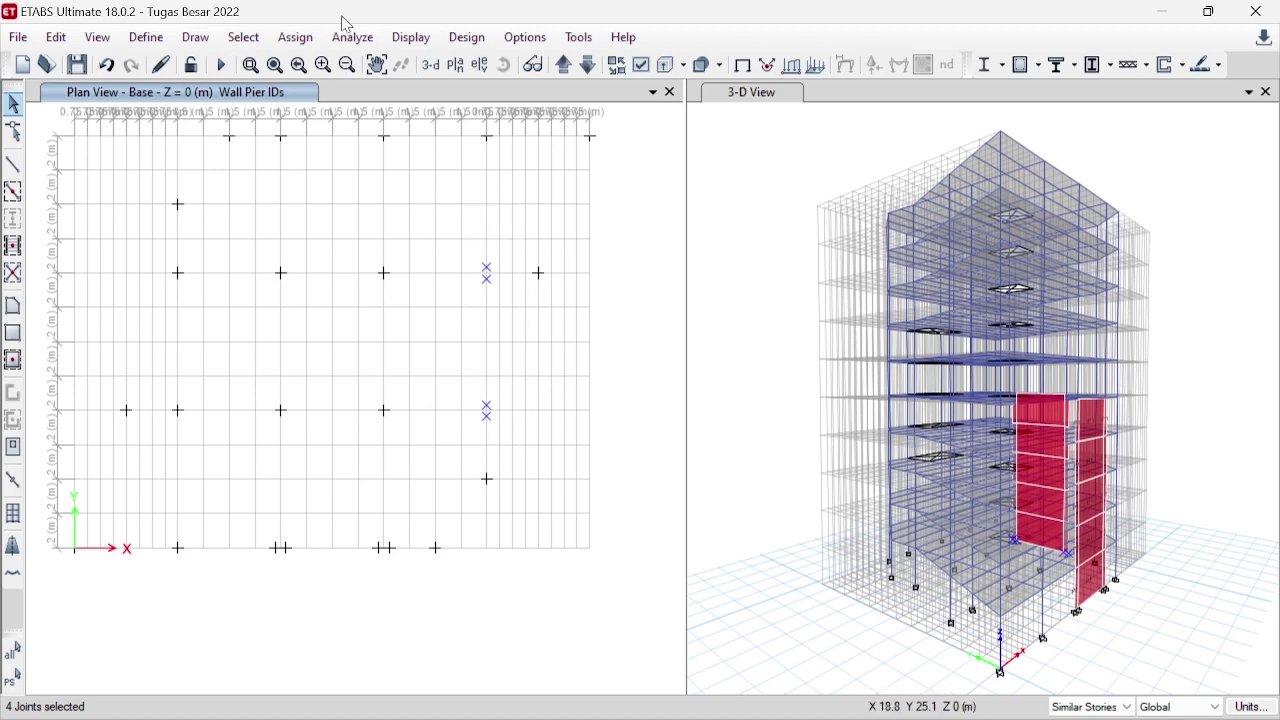
{"action": "left_click", "coordinate": [295, 37]}
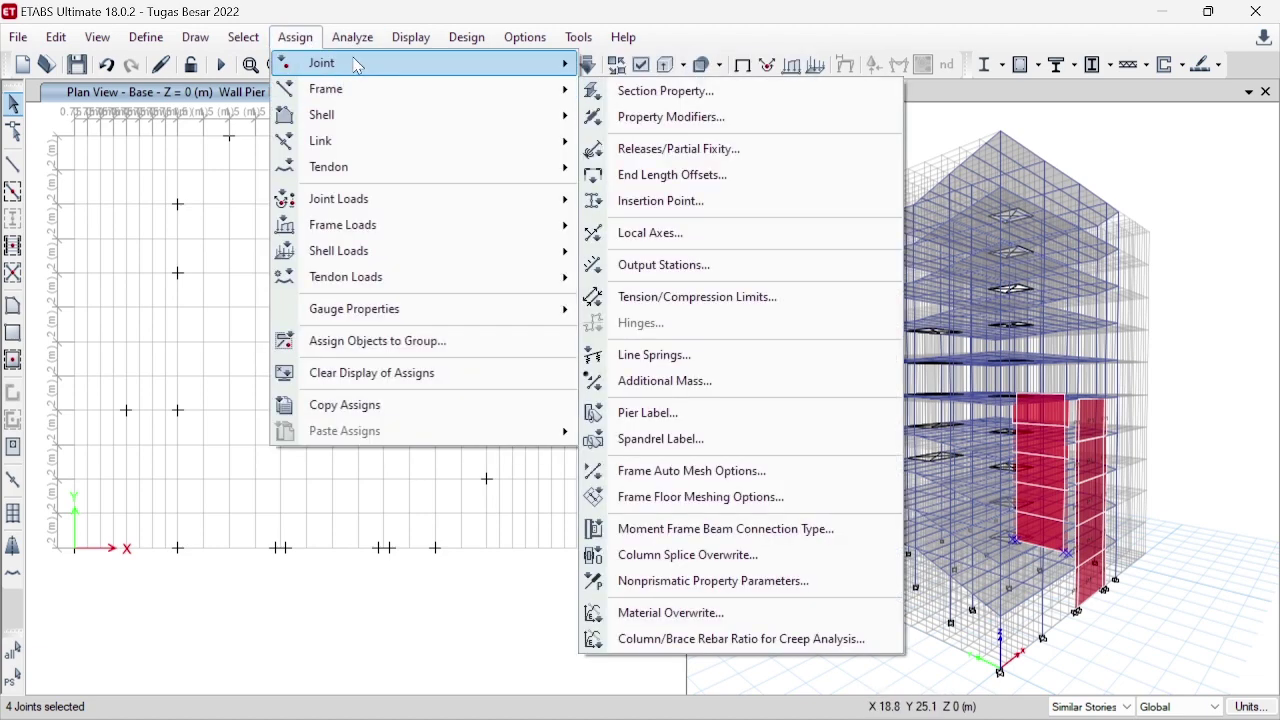
{"action": "left_click", "coordinate": [308, 40]}
{"action": "left_click", "coordinate": [306, 40]}
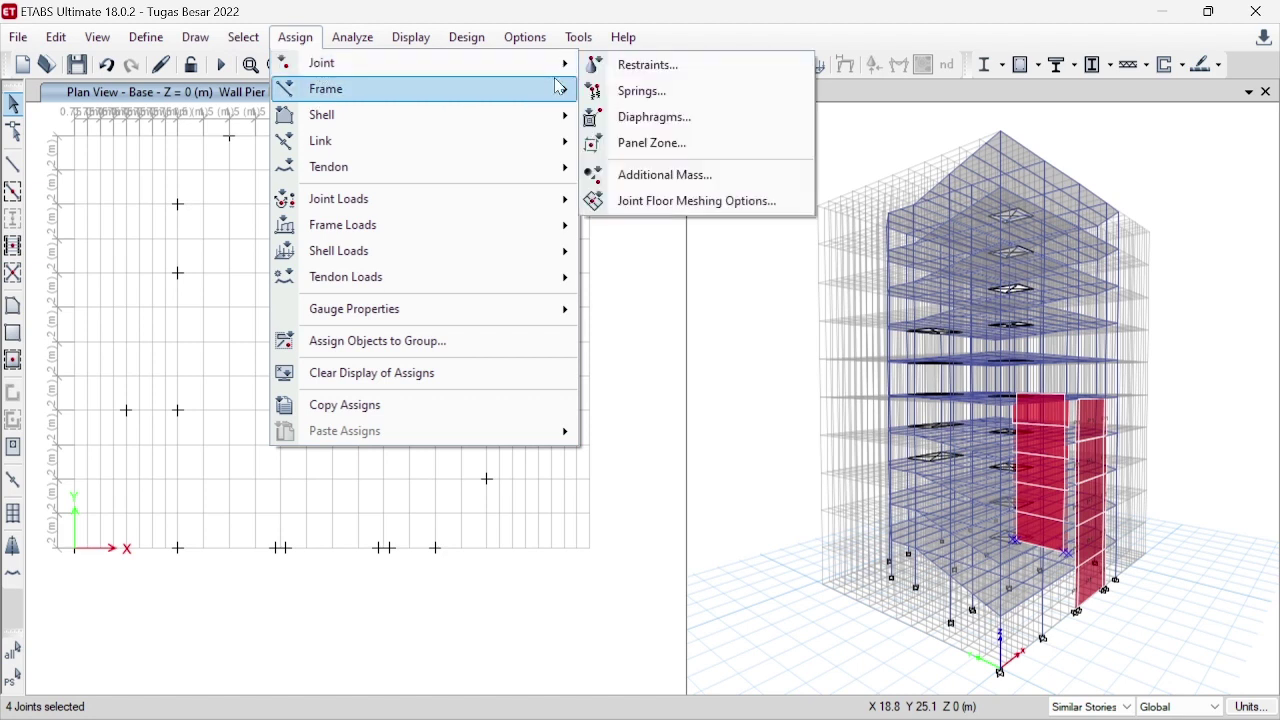
{"action": "left_click", "coordinate": [645, 64]}
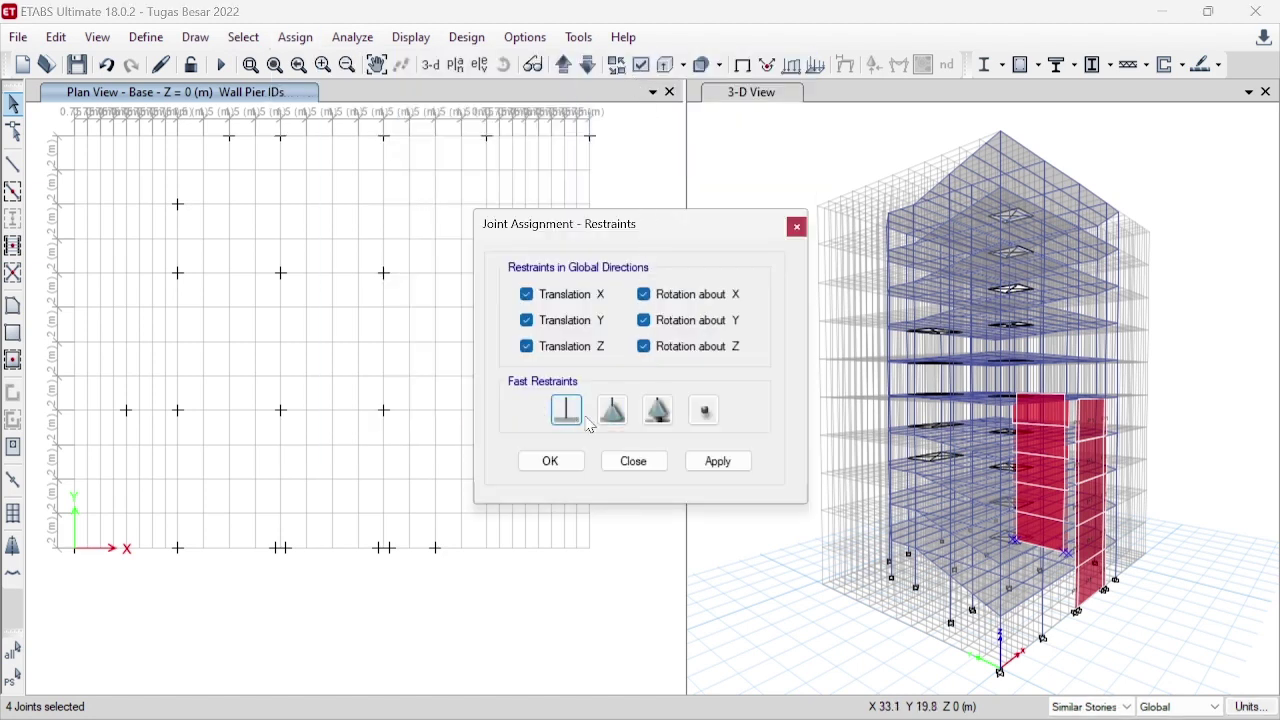
{"action": "left_click", "coordinate": [723, 474]}
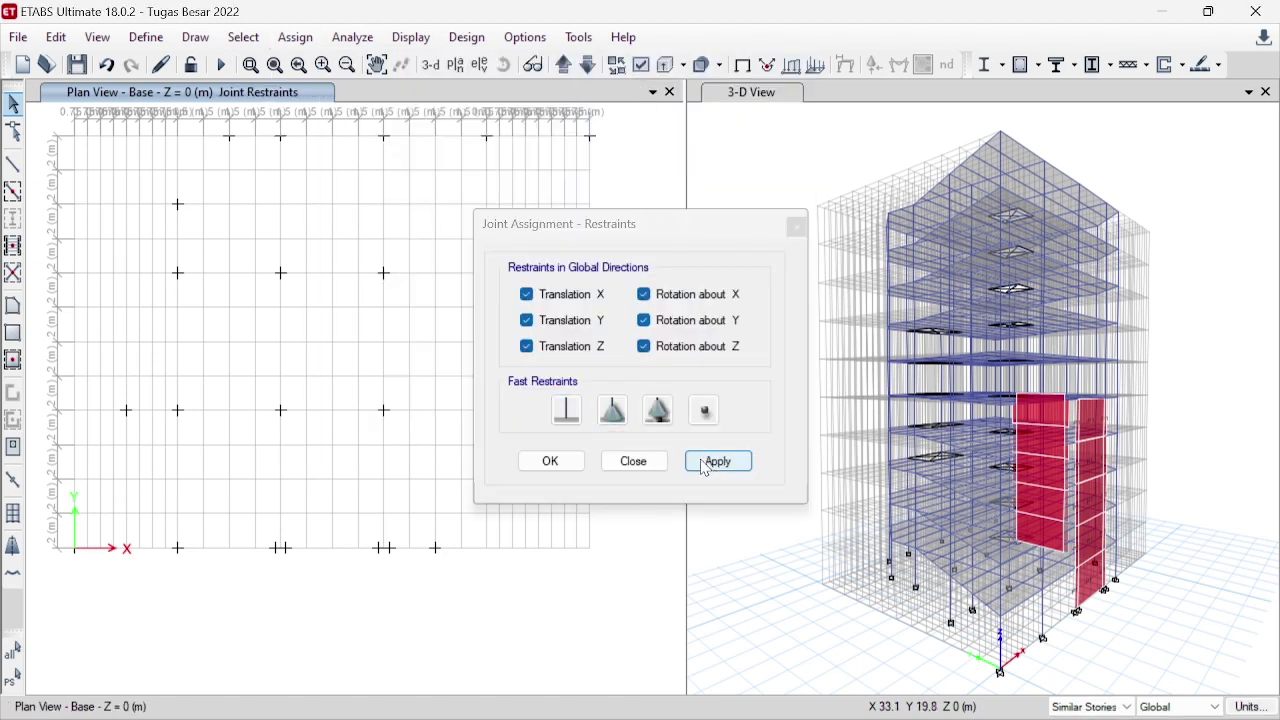
{"action": "left_click", "coordinate": [548, 468]}
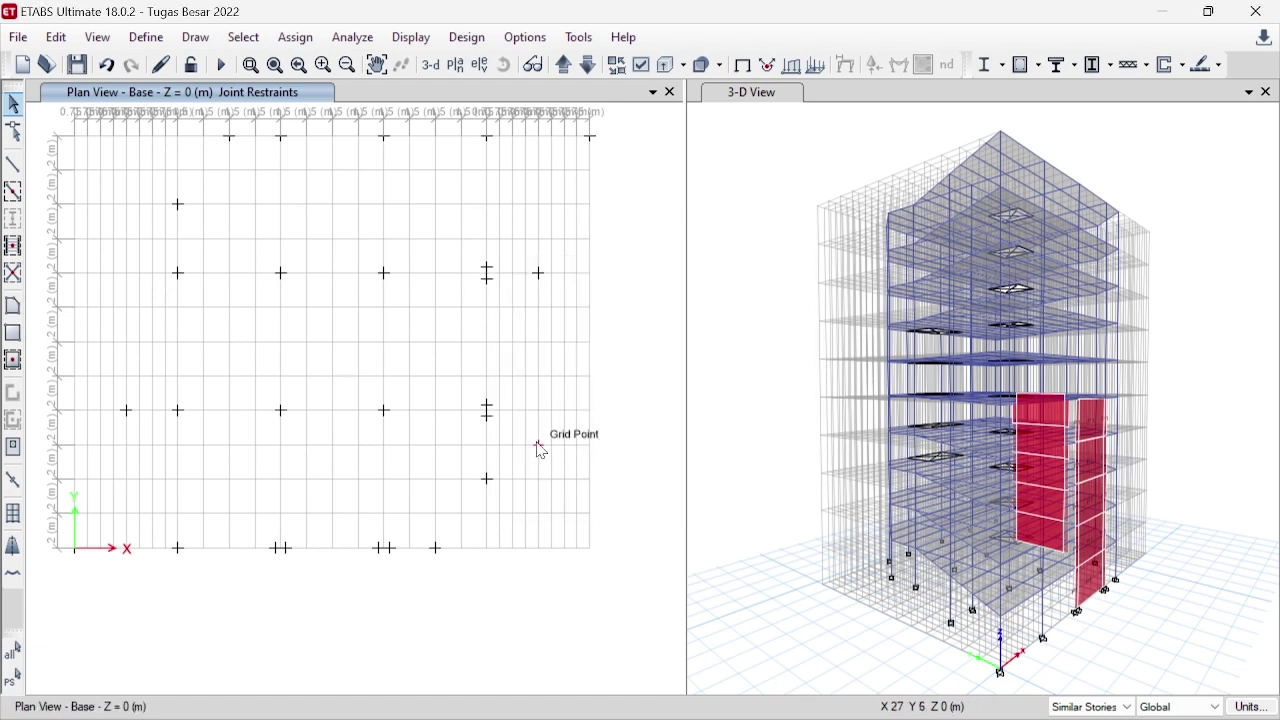
- On the Story6 plan, delete the columns at X 12 m and X 18 m on Y 0 together with the beam between them
{"action": "scroll", "coordinate": [545, 465], "scroll_direction": "down", "scroll_amount": 3}
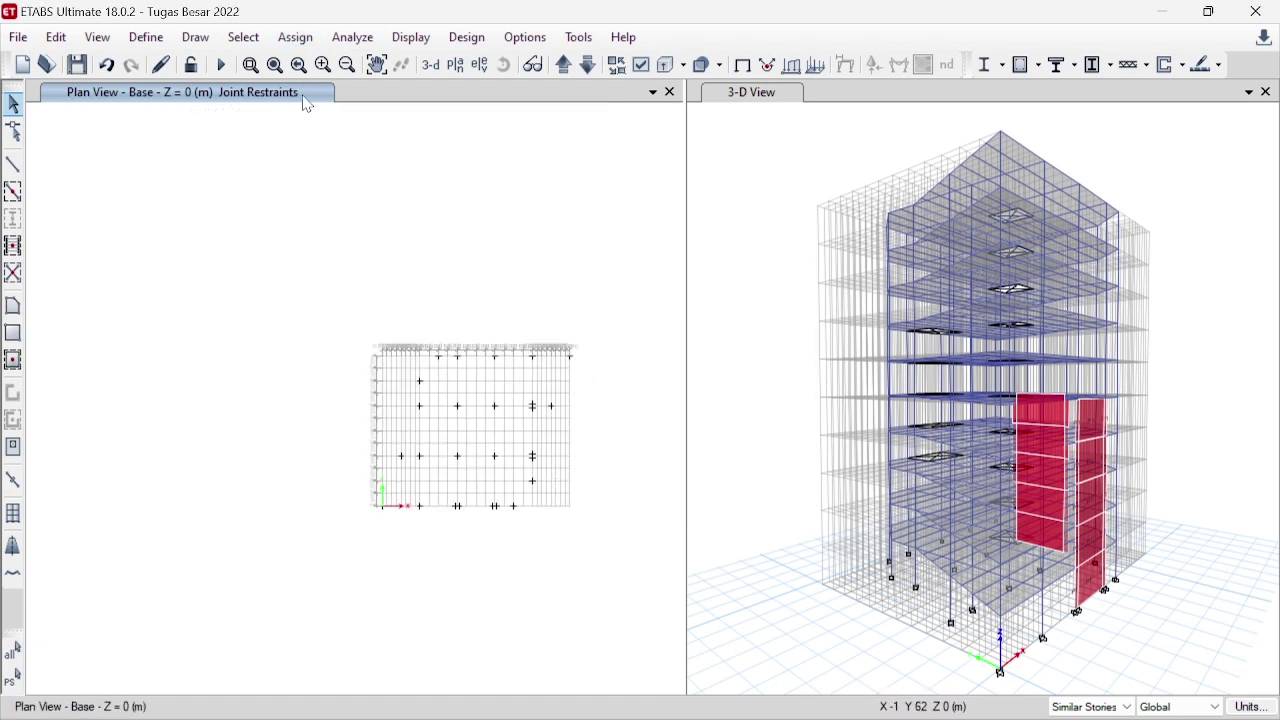
{"action": "left_click", "coordinate": [562, 64]}
{"action": "scroll", "coordinate": [487, 493], "scroll_direction": "up", "scroll_amount": 3}
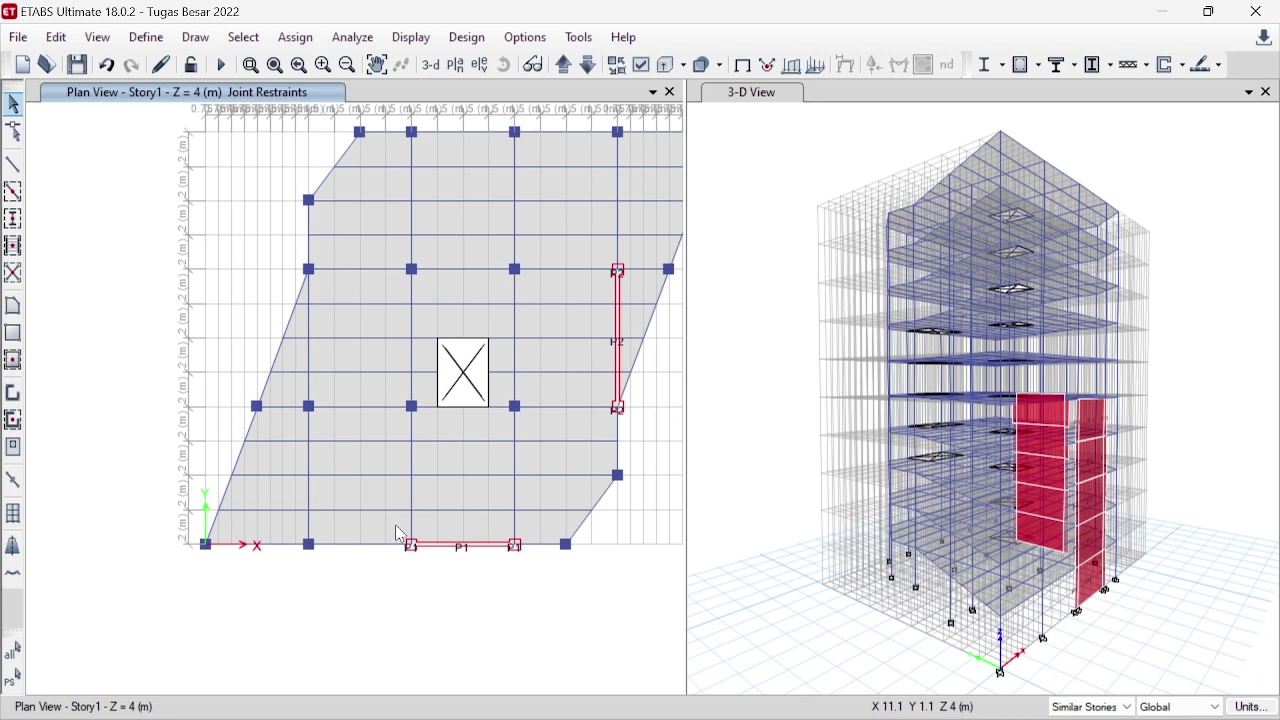
{"action": "left_click_drag", "start_coordinate": [397, 526], "coordinate": [539, 567]}
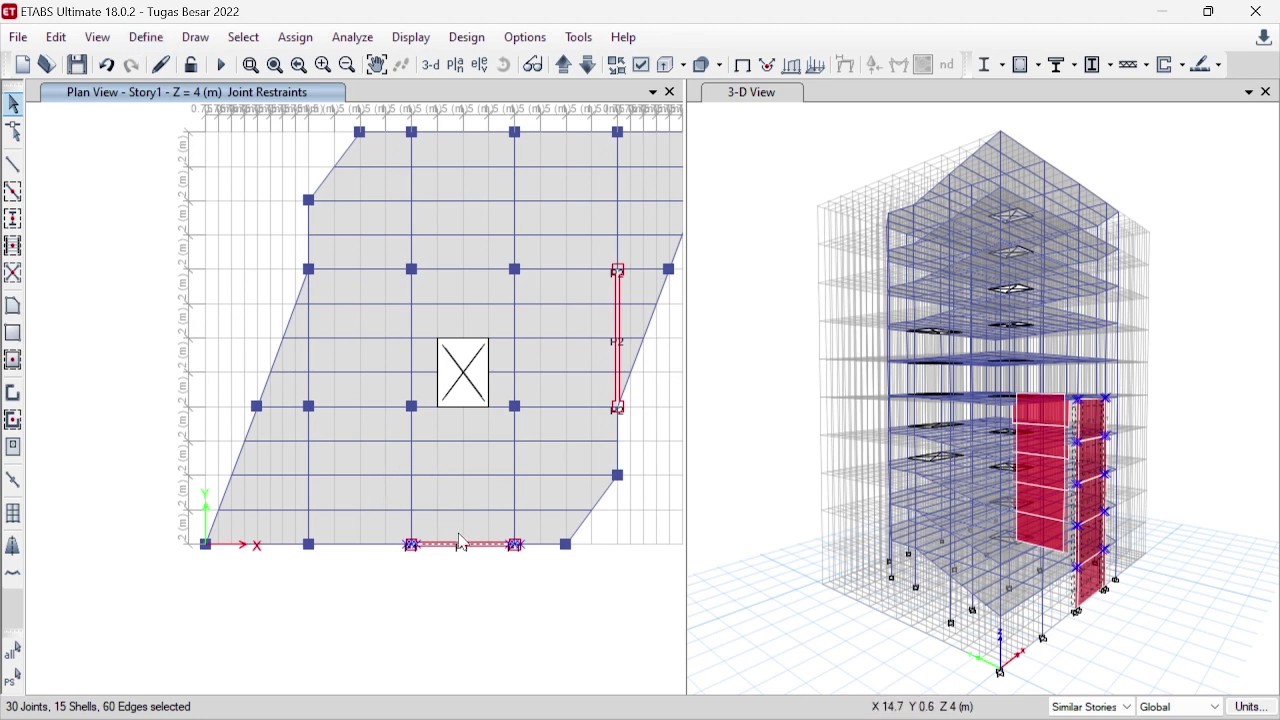
{"action": "key", "text": "Escape"}
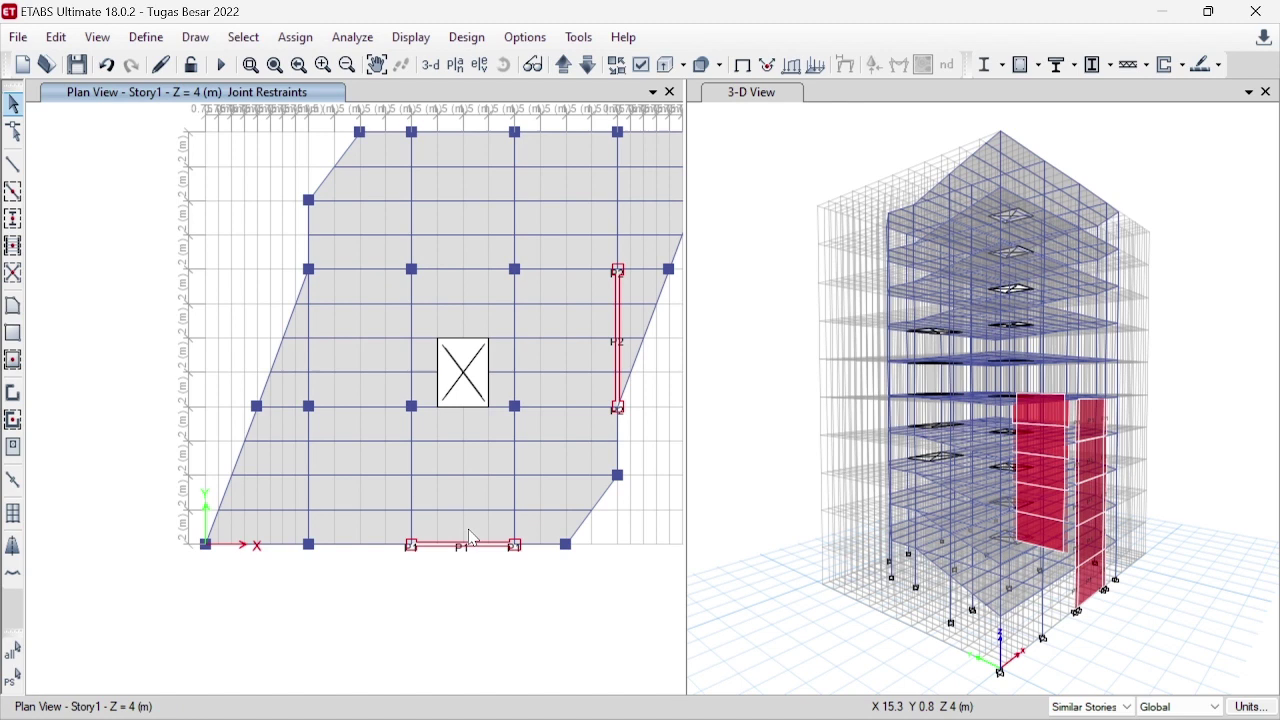
{"action": "left_click", "coordinate": [563, 65]}
{"action": "left_click", "coordinate": [563, 65]}
{"action": "left_click", "coordinate": [563, 65]}
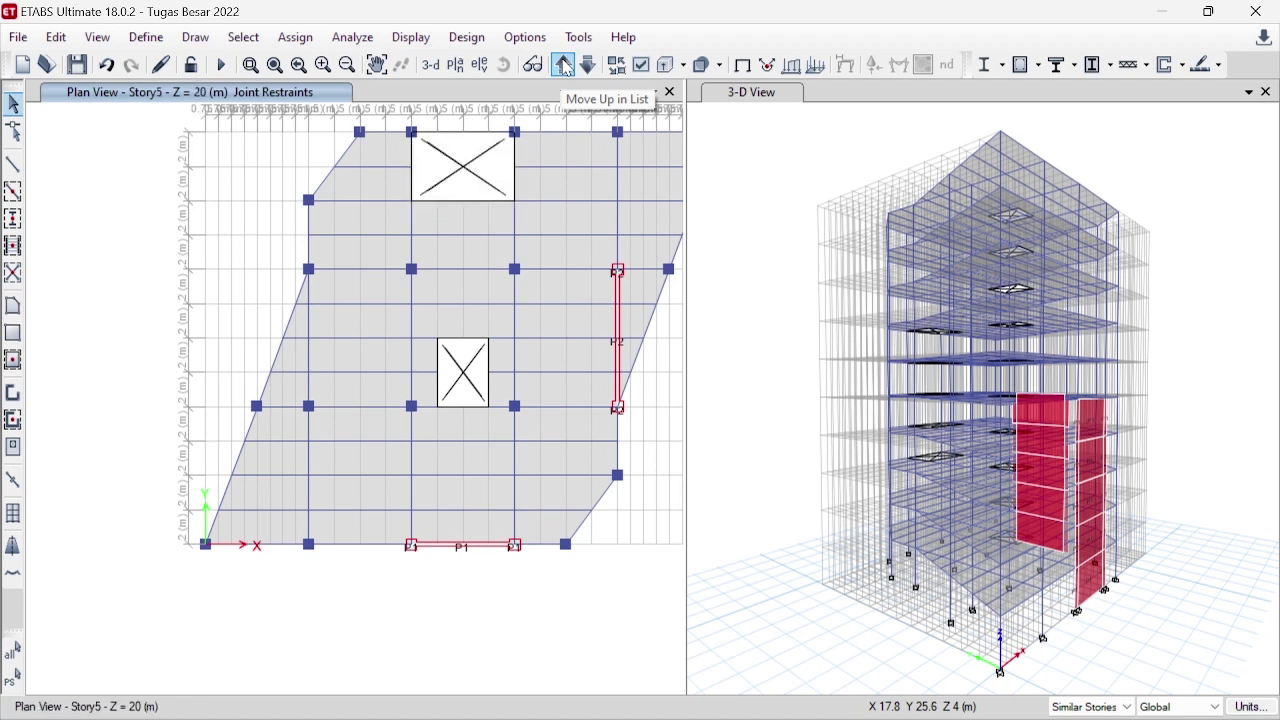
{"action": "left_click", "coordinate": [563, 65]}
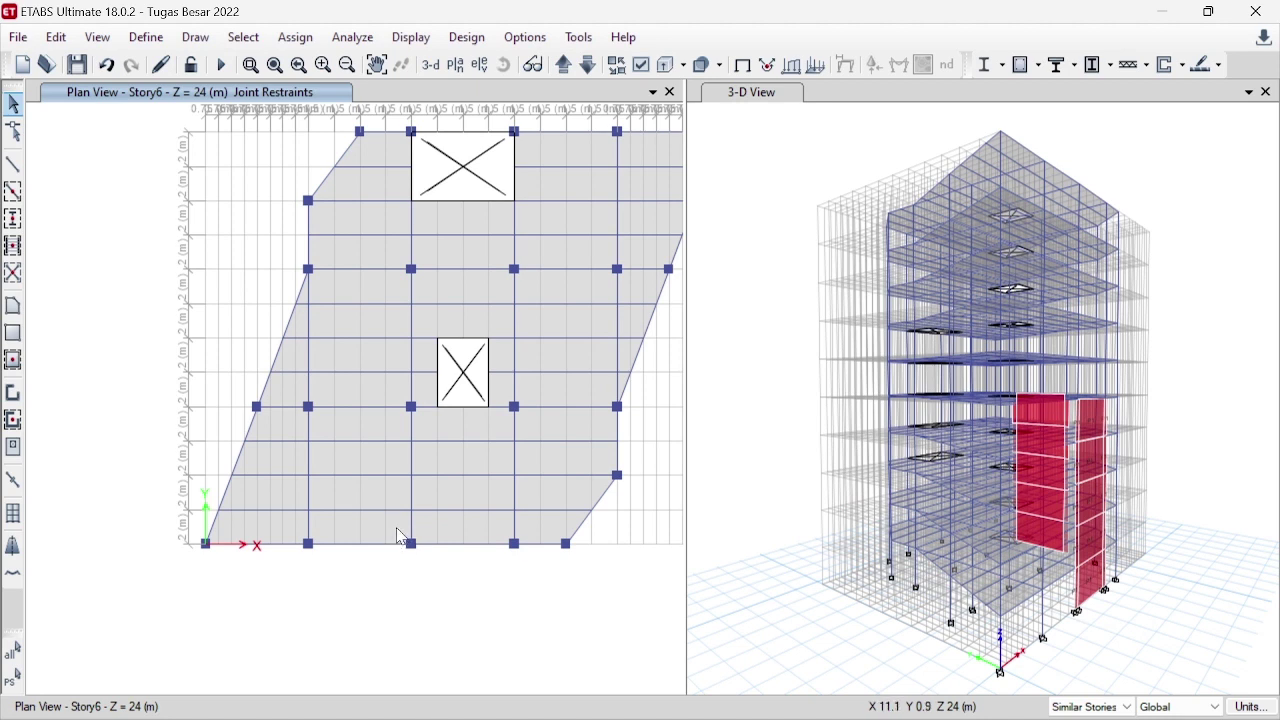
{"action": "left_click_drag", "start_coordinate": [398, 536], "coordinate": [535, 572]}
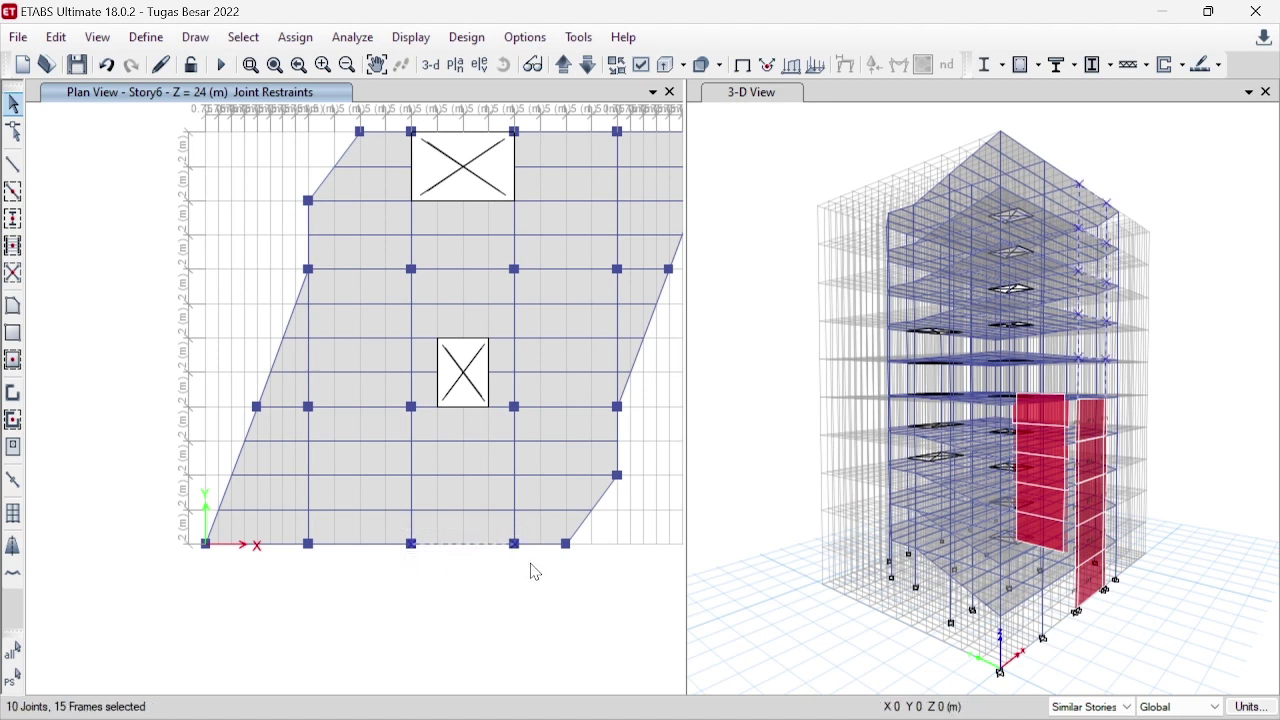
{"action": "key", "text": "Delete"}
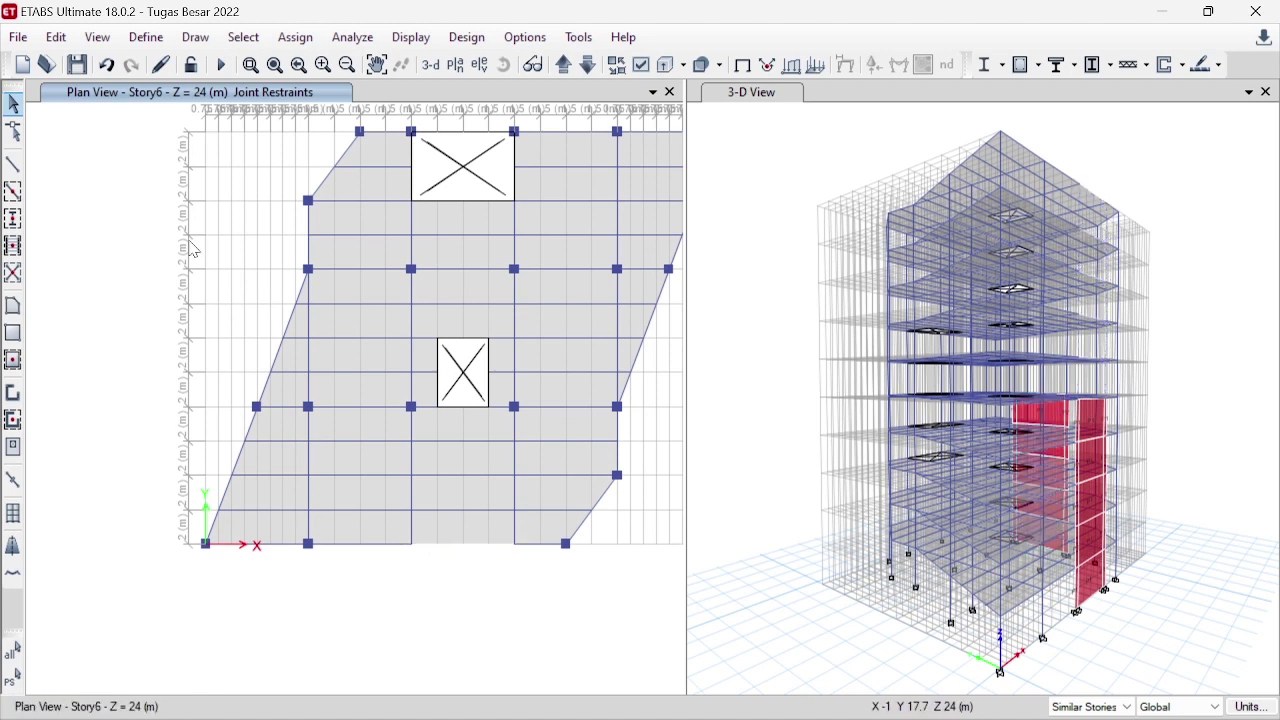
- Draw a straight Boundary 550 Pier wall on Y 0 from X 12 m towards X 18 m, using a 550 mm Fixed Length
{"action": "left_click", "coordinate": [14, 394]}
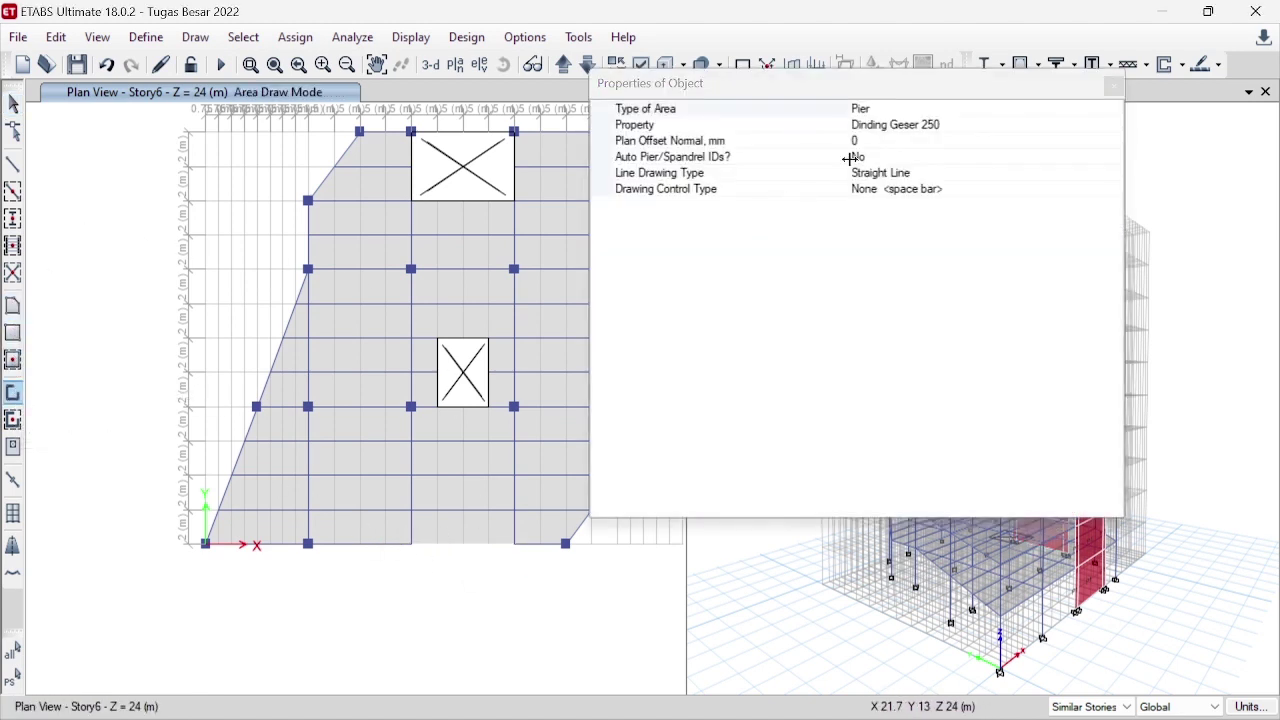
{"action": "left_click", "coordinate": [932, 127]}
{"action": "left_click", "coordinate": [1114, 125]}
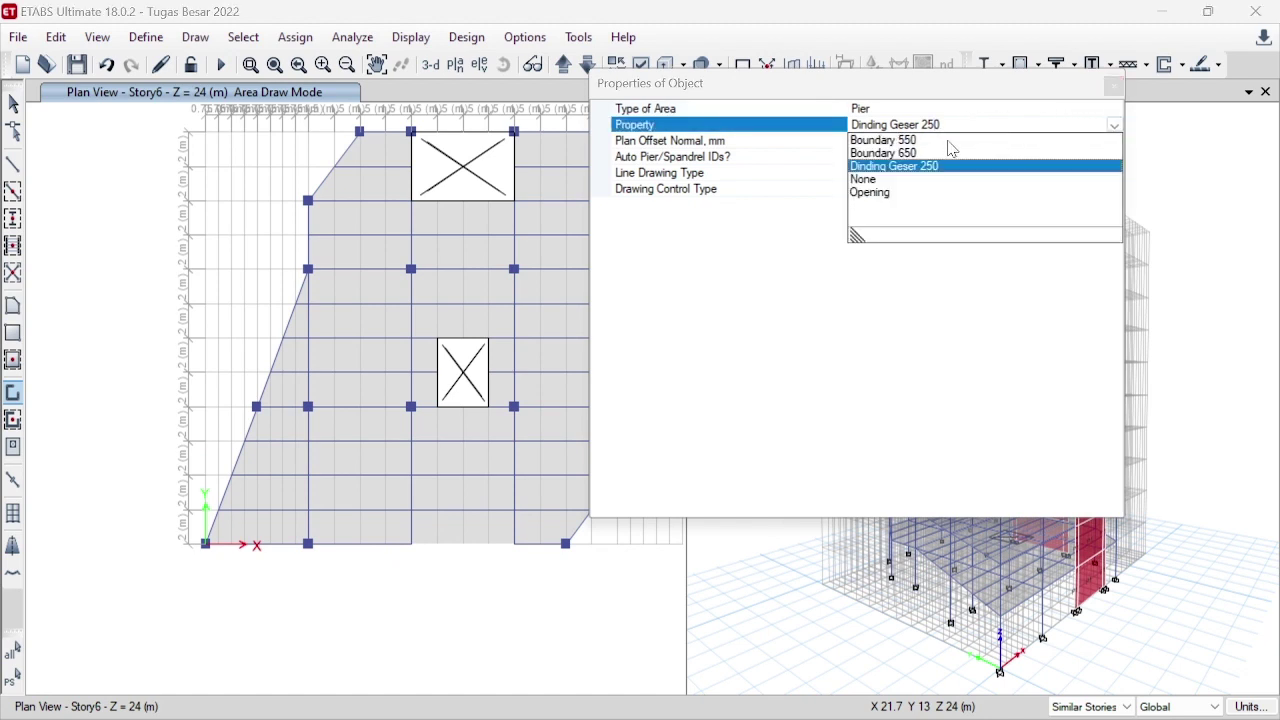
{"action": "left_click", "coordinate": [912, 141]}
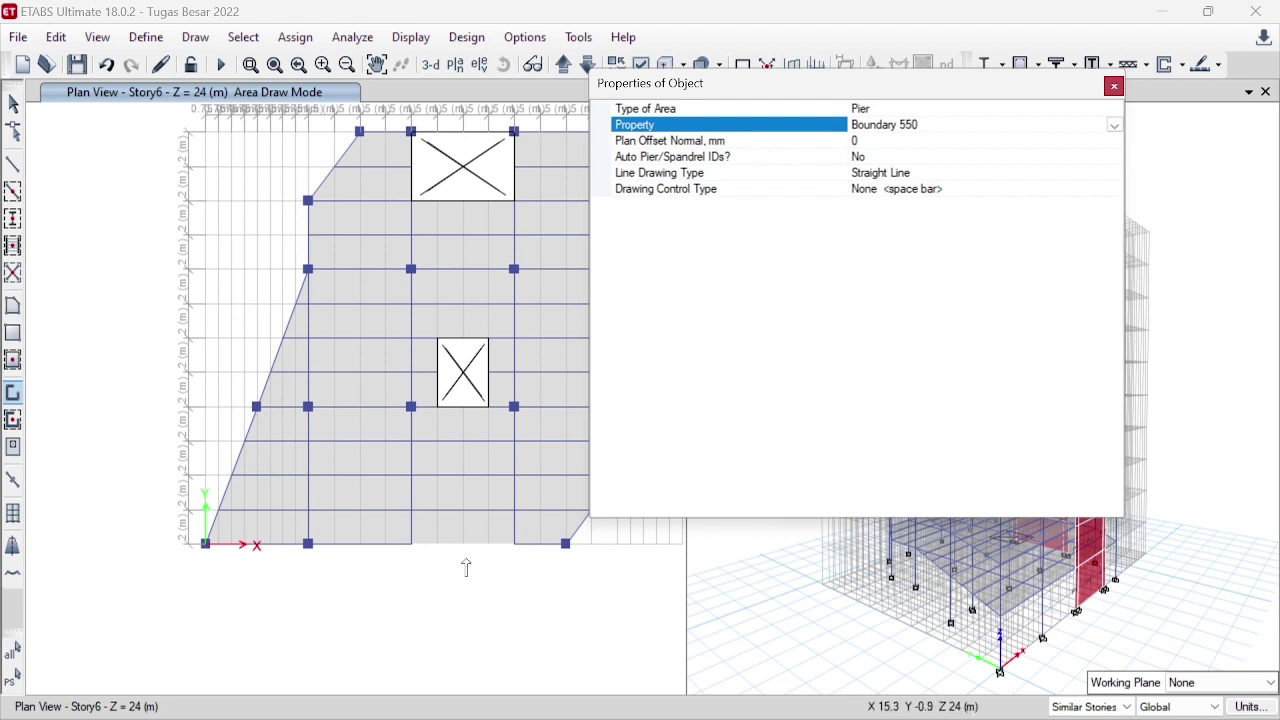
{"action": "scroll", "coordinate": [415, 550], "scroll_direction": "up", "scroll_amount": 3}
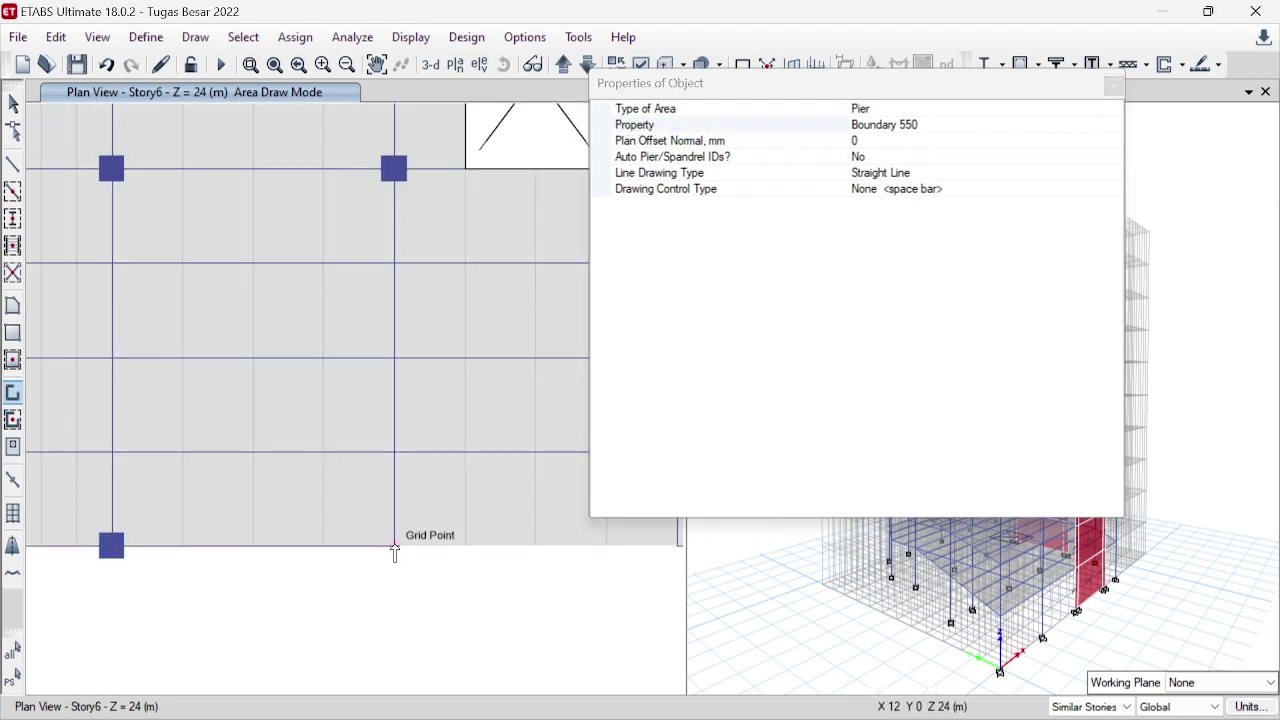
{"action": "left_click", "coordinate": [1014, 190]}
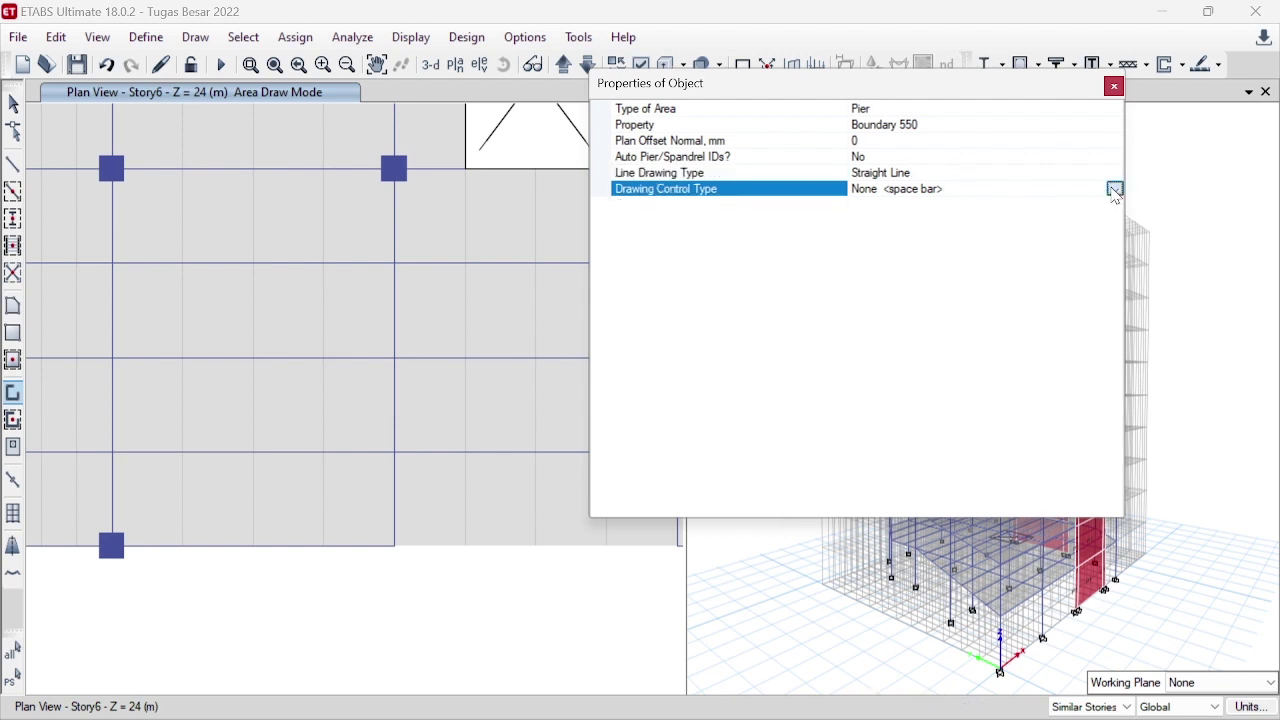
{"action": "left_click", "coordinate": [1114, 190]}
{"action": "left_click", "coordinate": [881, 220]}
{"action": "left_click", "coordinate": [876, 205]}
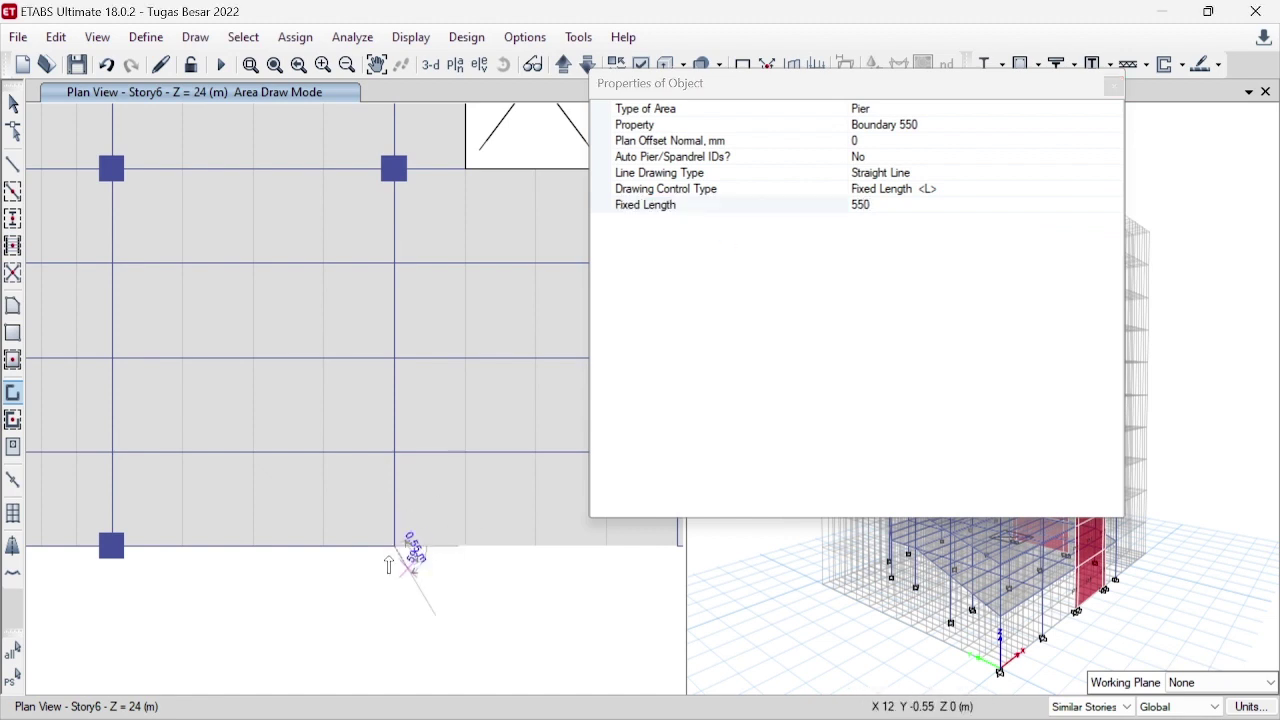
{"action": "scroll", "coordinate": [420, 555], "scroll_direction": "down", "scroll_amount": 3}
{"action": "scroll", "coordinate": [436, 560], "scroll_direction": "up", "scroll_amount": 3}
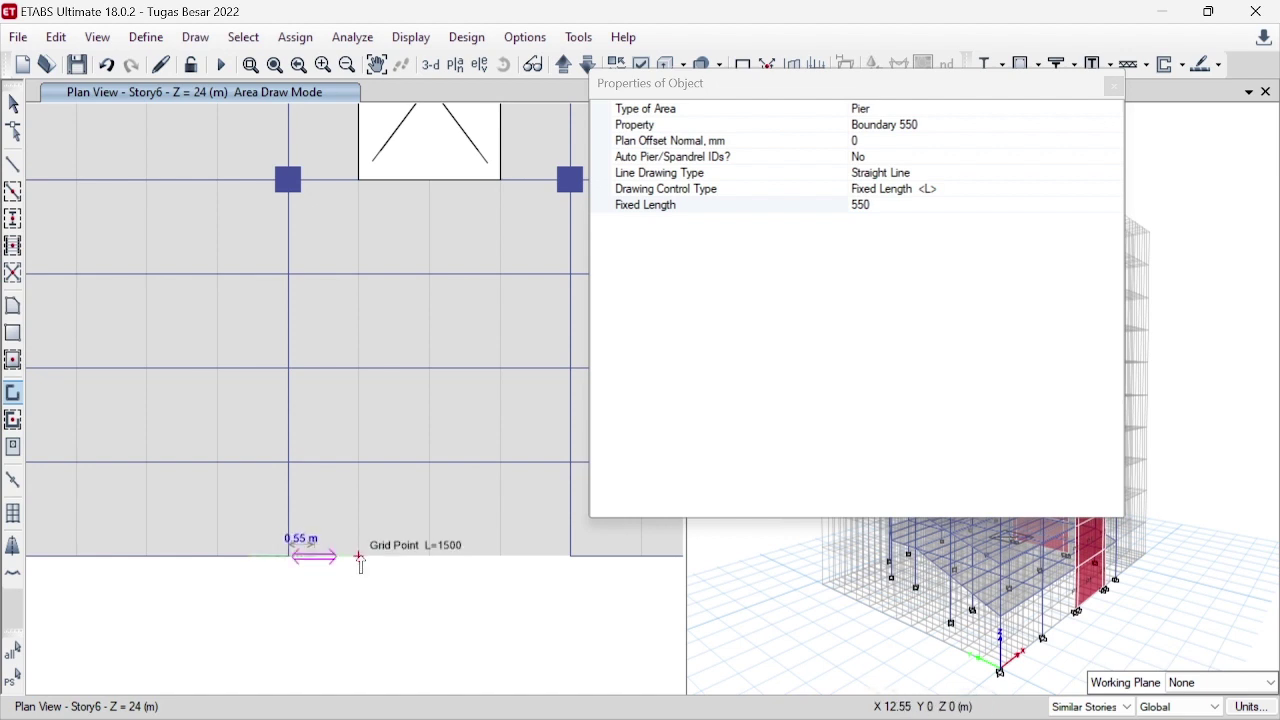
{"action": "left_click", "coordinate": [359, 556]}
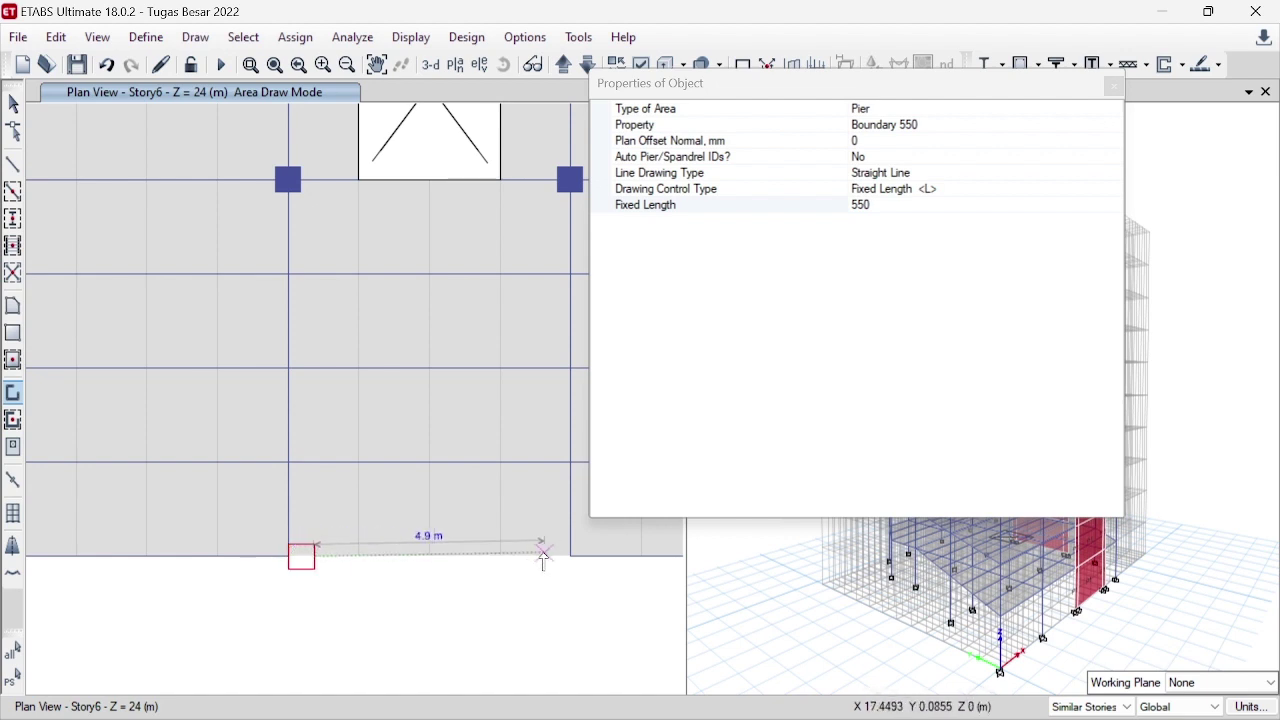
- Draw a second straight Boundary 550 Pier wall on Y 0 from X 18 m towards X 19.5 m, using a 550 mm Fixed Length
{"action": "key", "text": "space"}
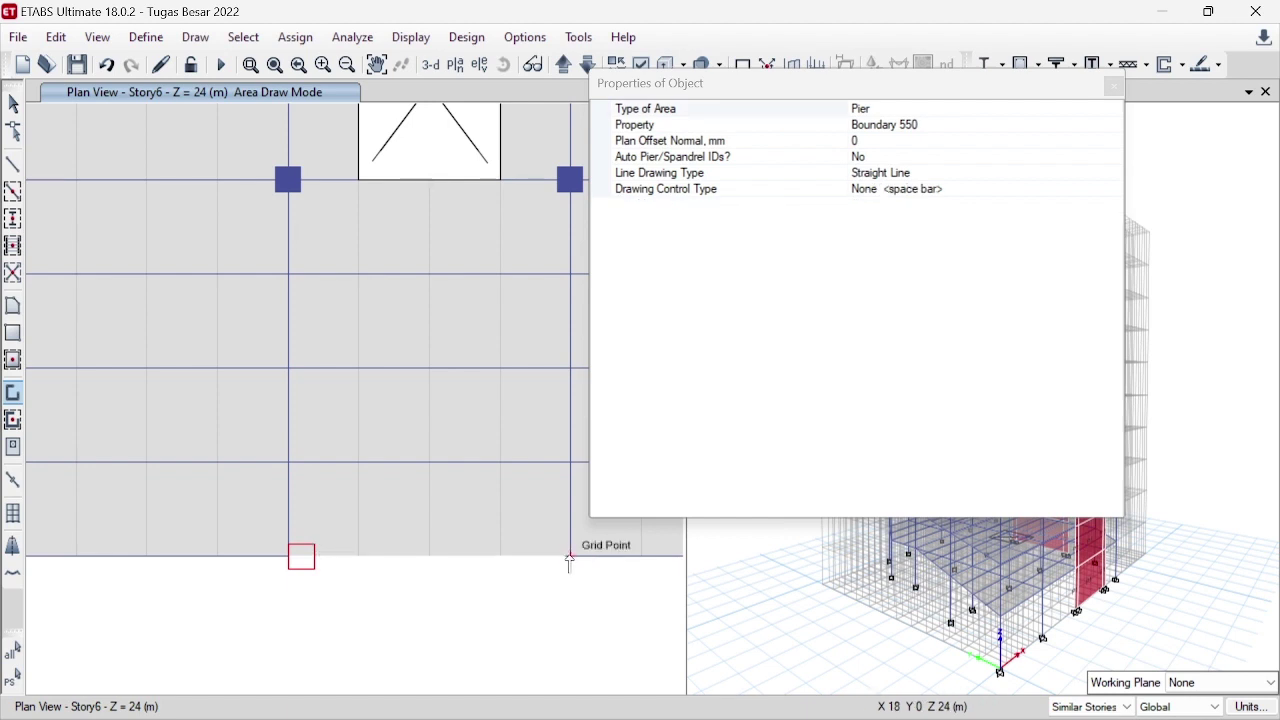
{"action": "left_click", "coordinate": [570, 556]}
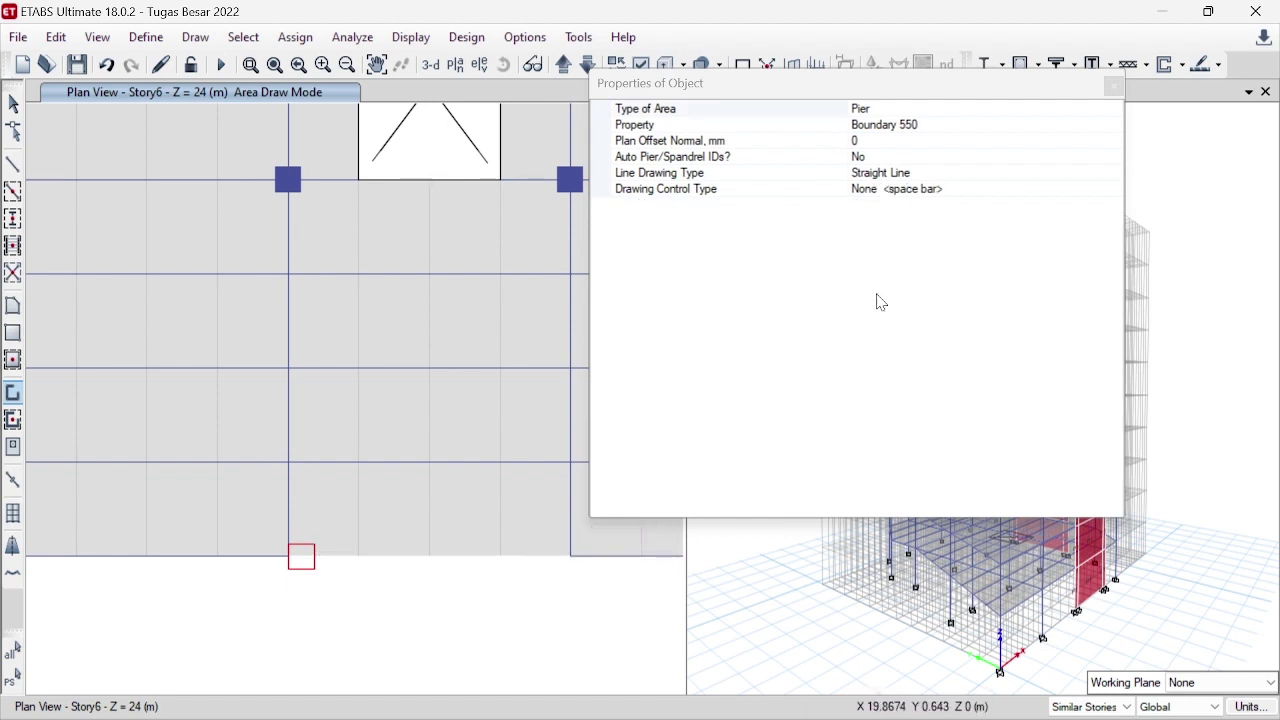
{"action": "left_click", "coordinate": [1006, 190]}
{"action": "left_click", "coordinate": [1113, 189]}
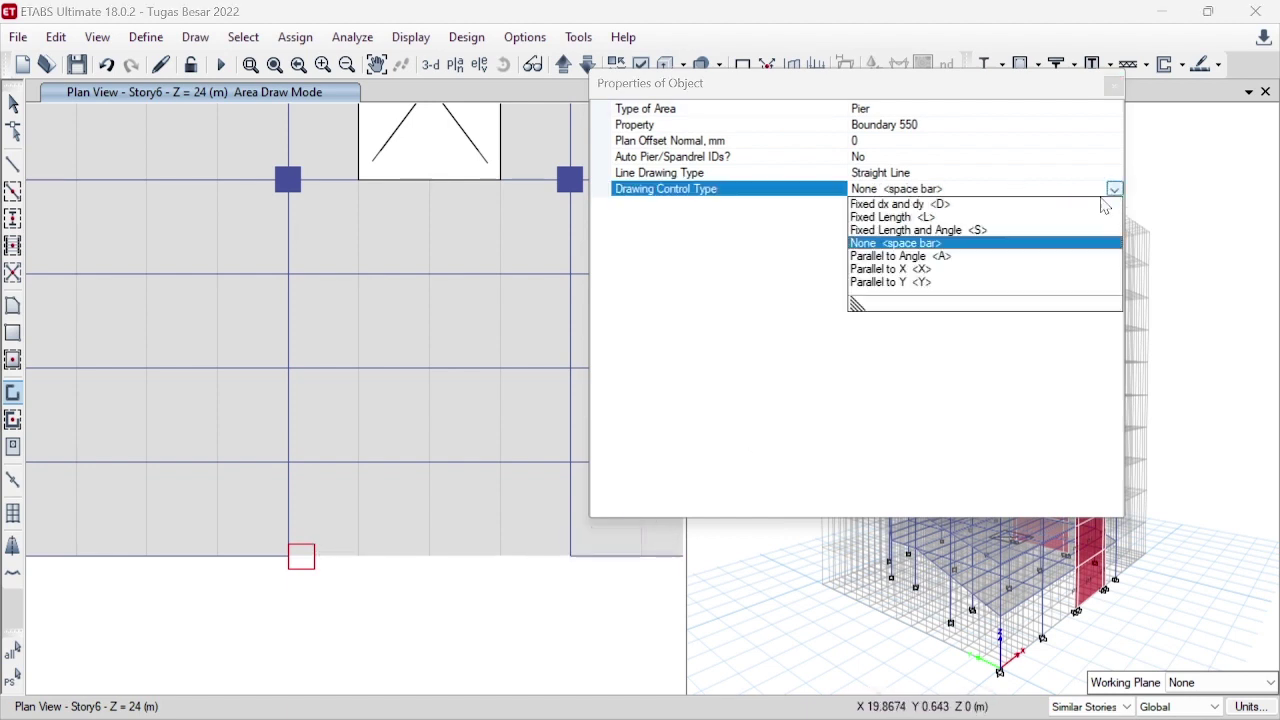
{"action": "left_click", "coordinate": [903, 217]}
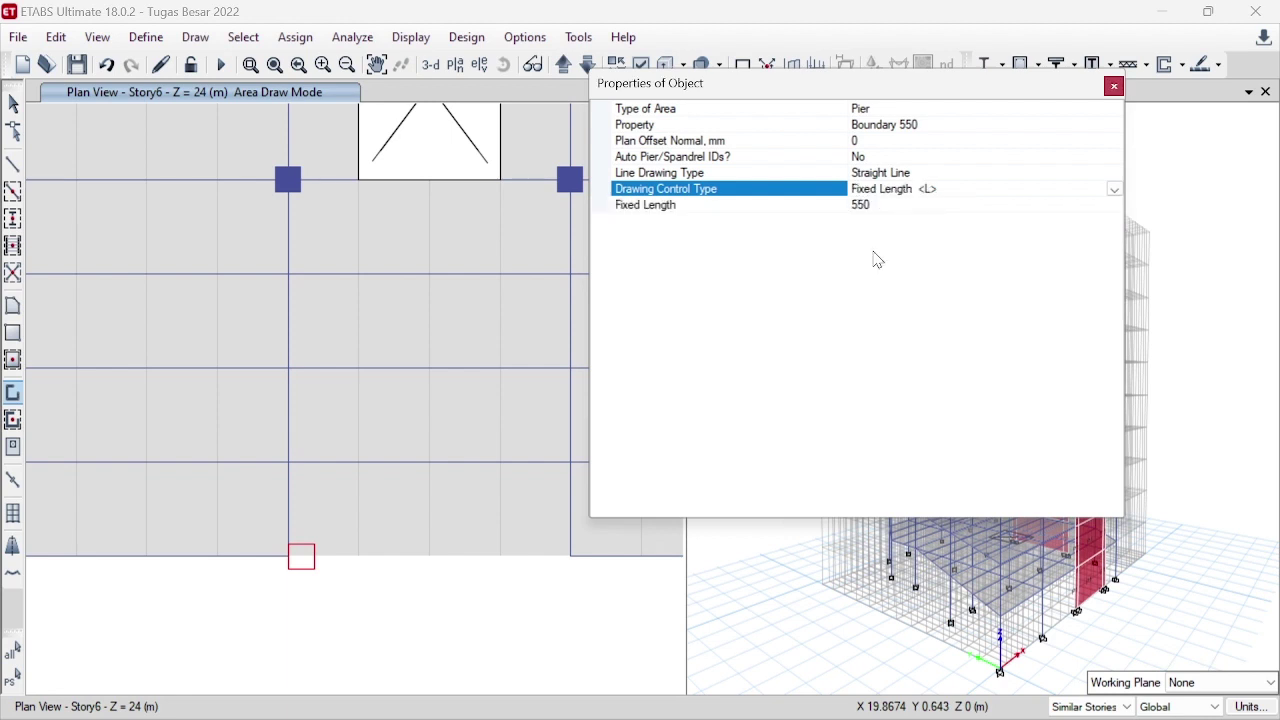
{"action": "left_click", "coordinate": [642, 565]}
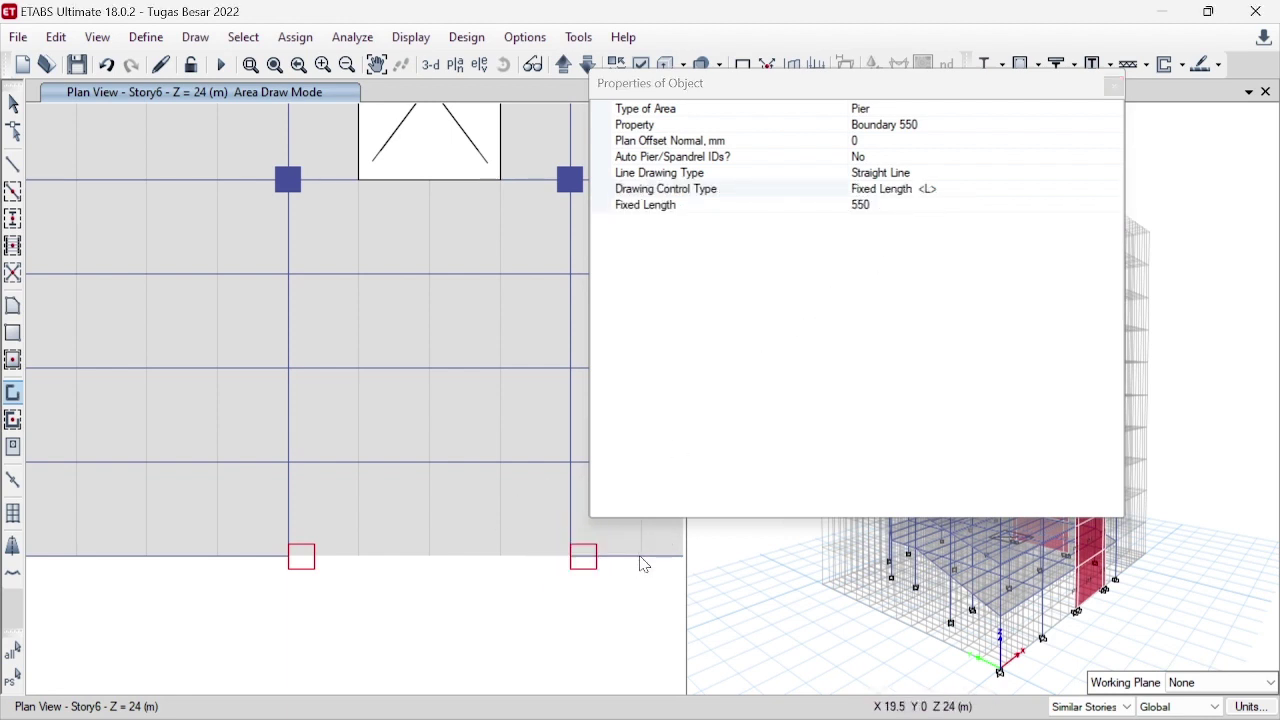
{"action": "key", "text": "space"}
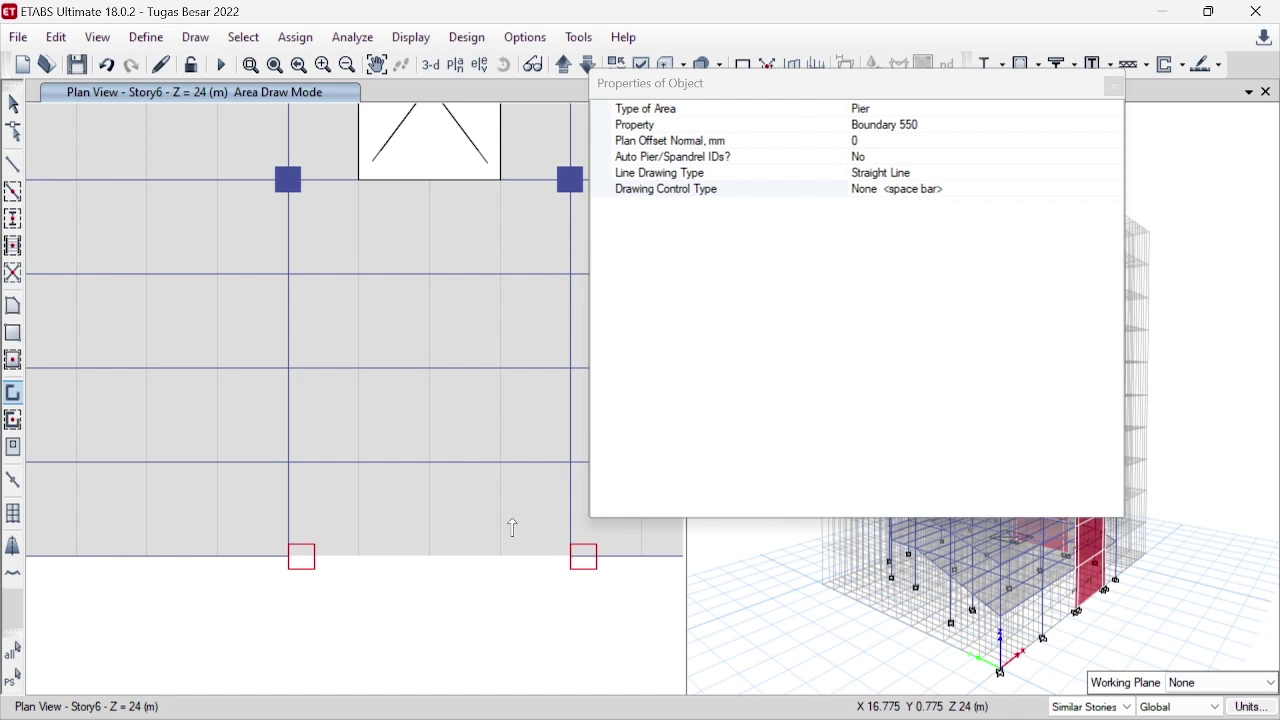
{"action": "key", "text": "Escape"}
- Replicate the two Boundary 550 walls on Y 0 linearly with dx -0.325 m and dy 0, deleting the original objects
{"action": "left_click", "coordinate": [303, 560]}
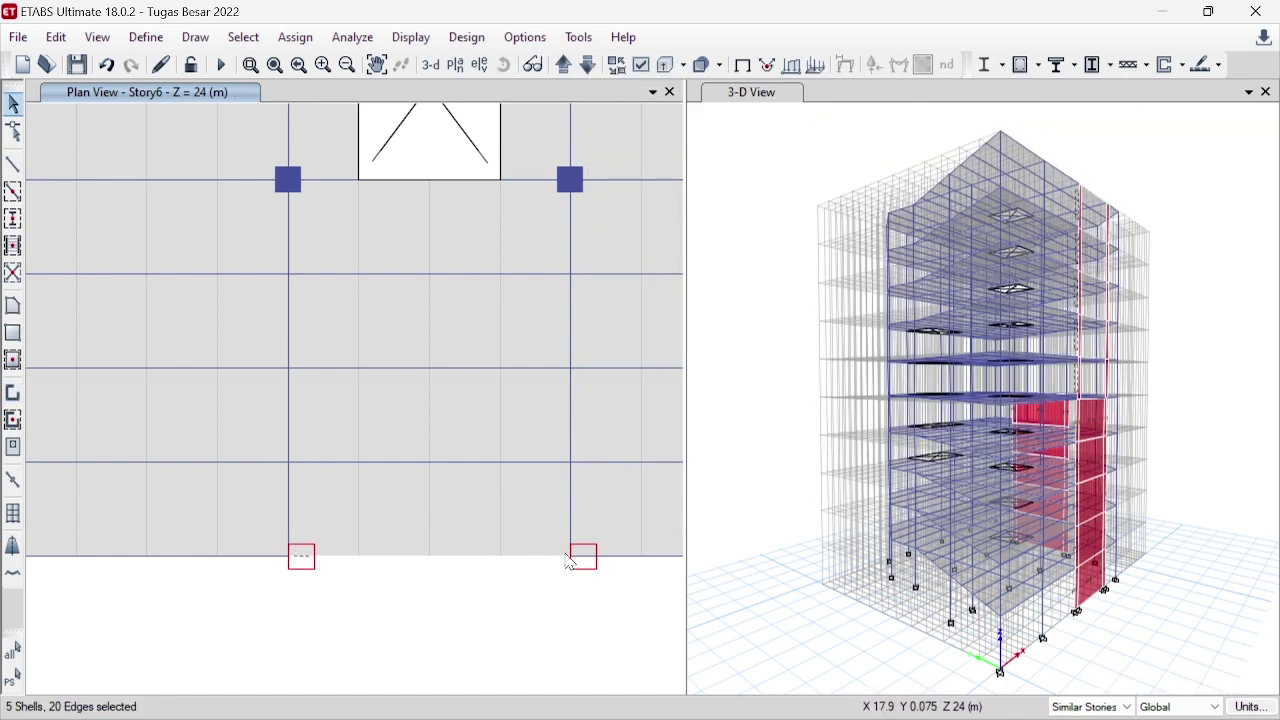
{"action": "left_click_drag", "start_coordinate": [558, 537], "coordinate": [603, 575]}
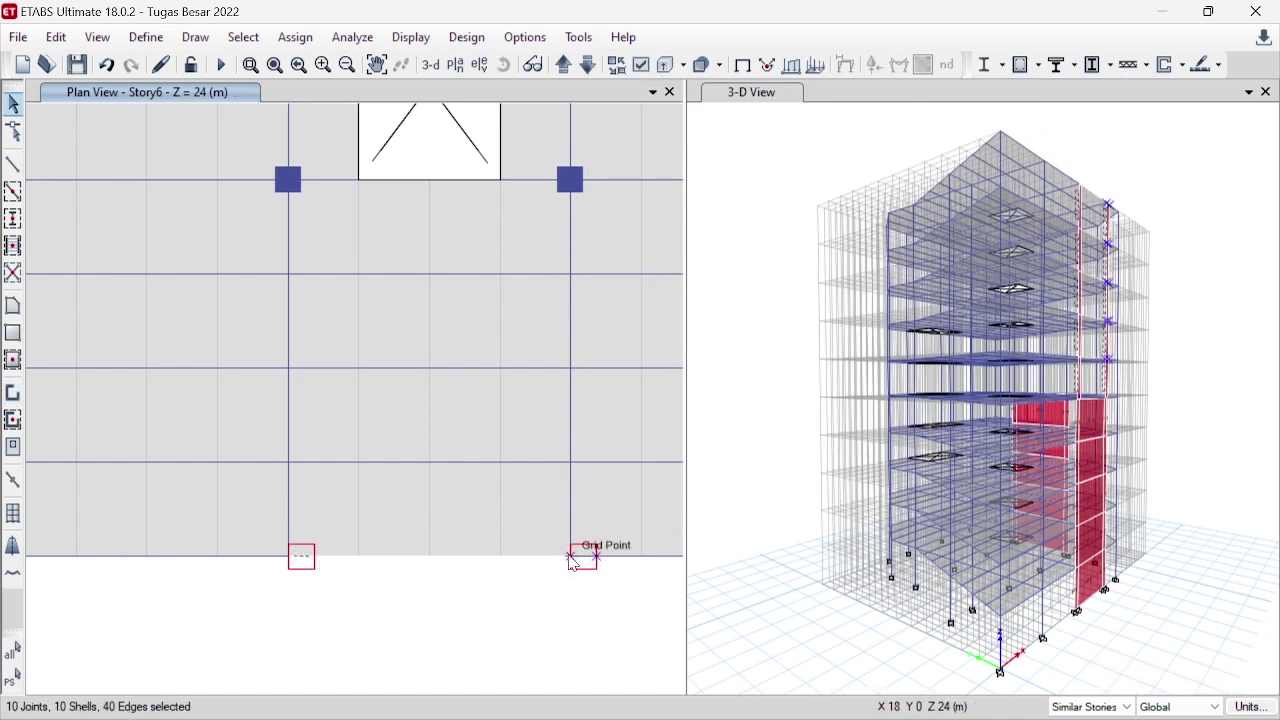
{"action": "left_click", "coordinate": [596, 557]}
{"action": "left_click", "coordinate": [600, 557]}
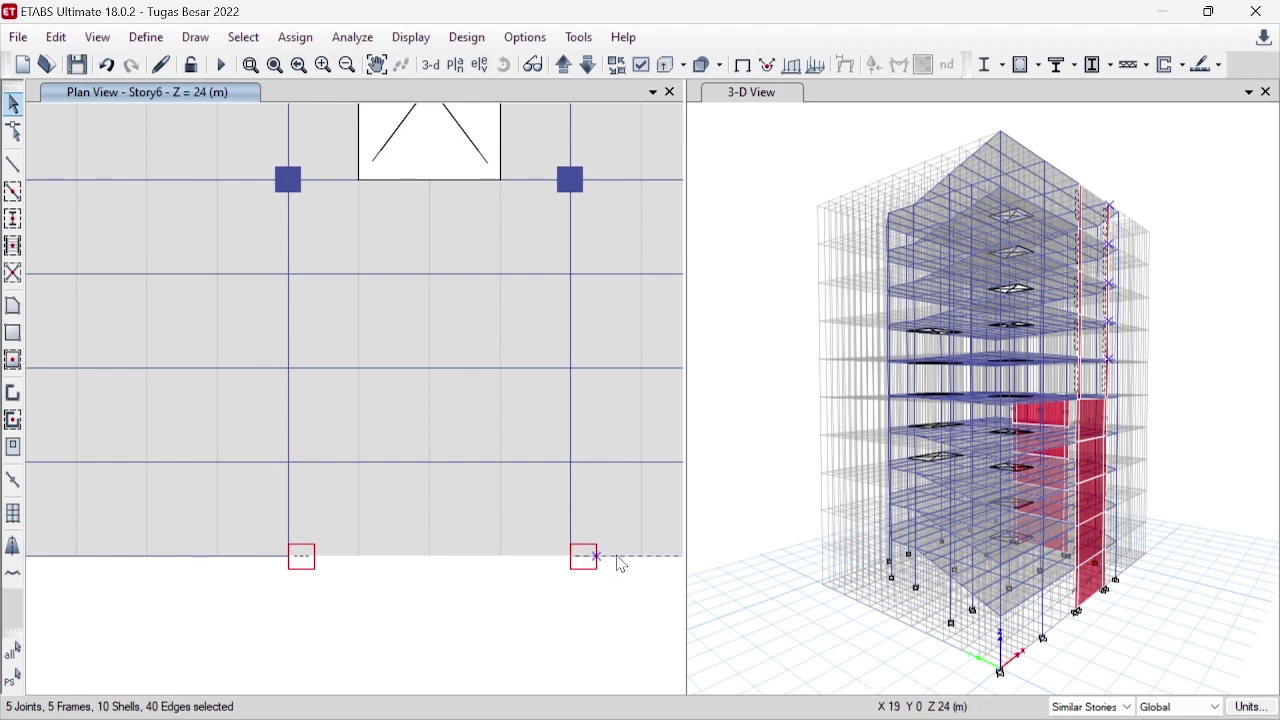
{"action": "left_click", "coordinate": [615, 557]}
{"action": "left_click", "coordinate": [586, 554]}
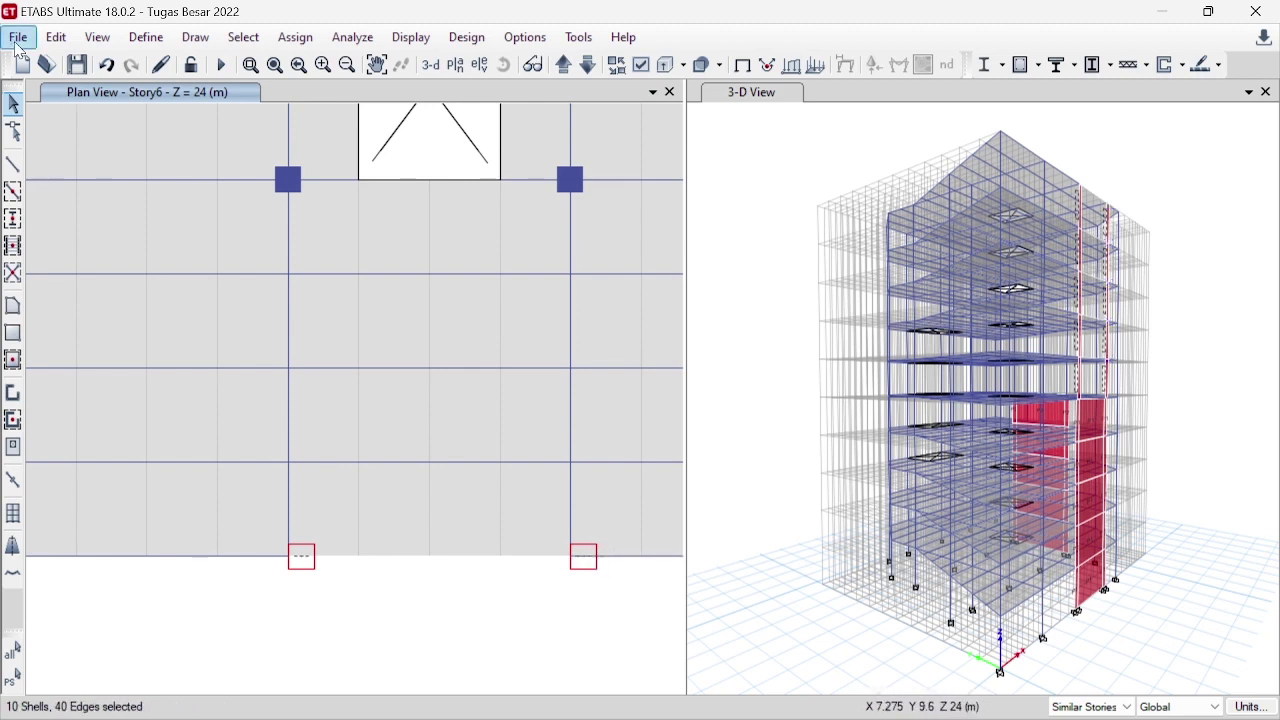
{"action": "left_click", "coordinate": [57, 38]}
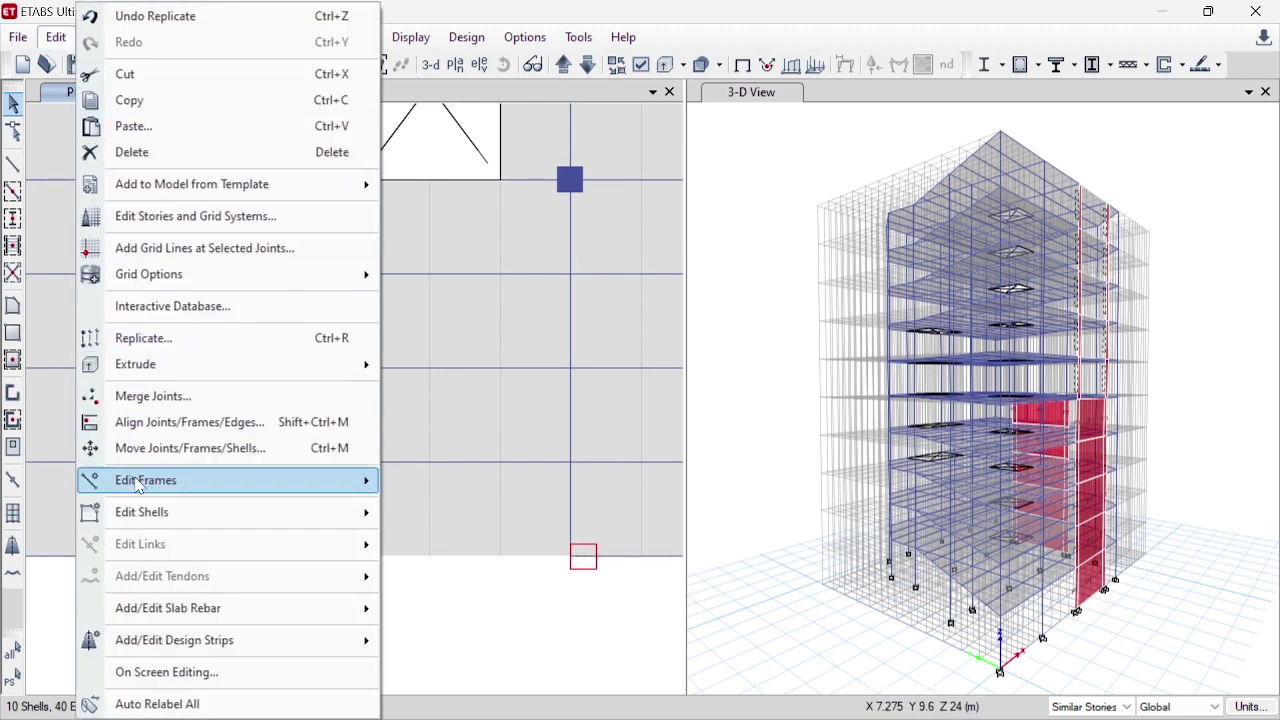
{"action": "left_click", "coordinate": [212, 342]}
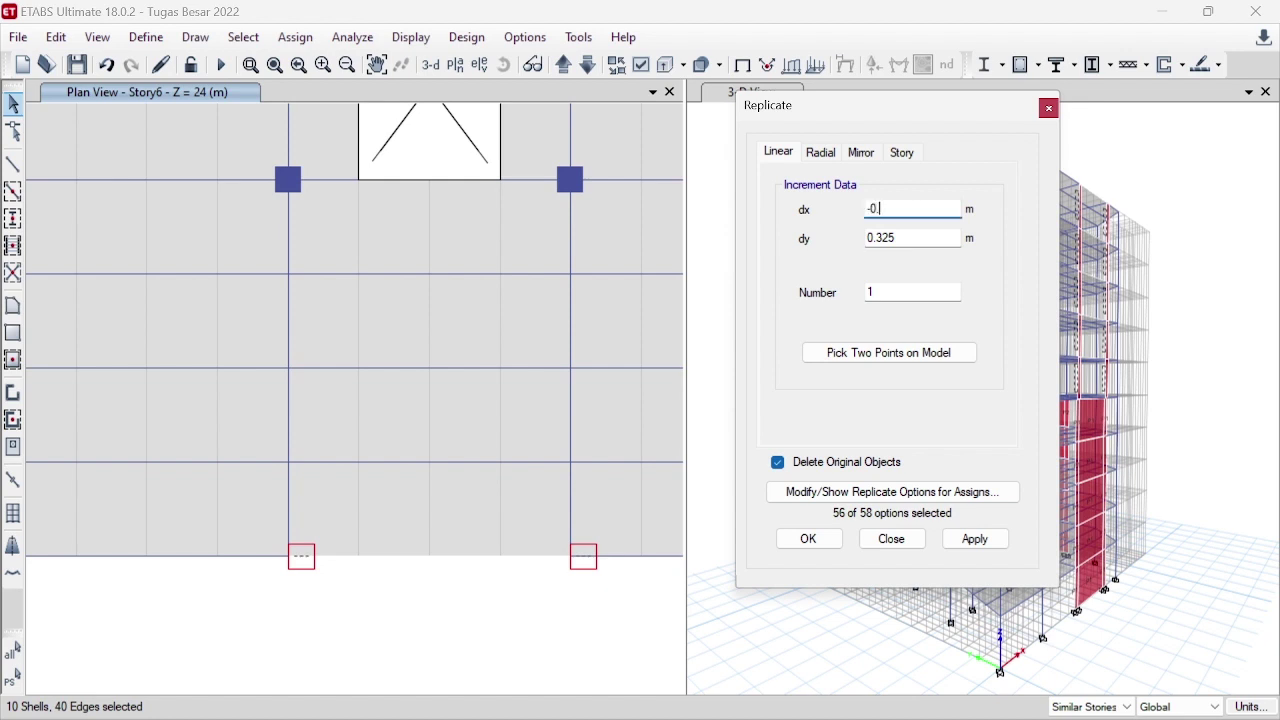
{"action": "key", "text": "Tab"}
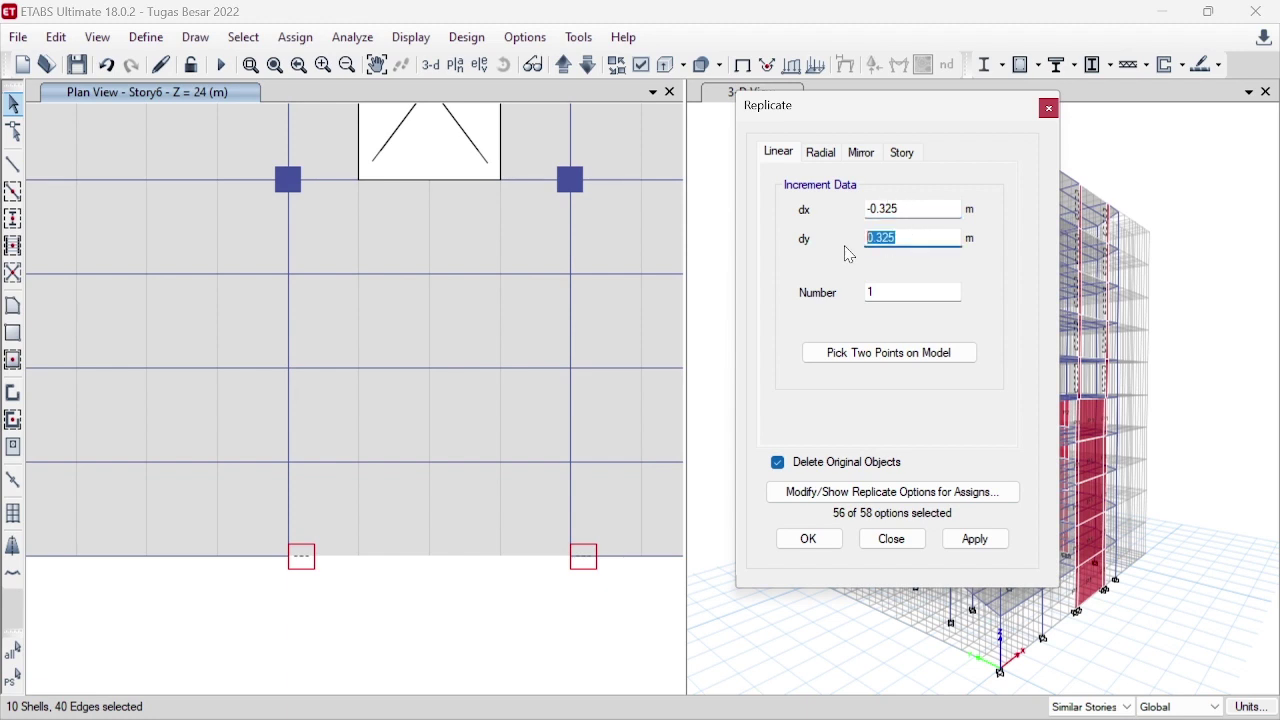
{"action": "type", "text": "0"}
{"action": "left_click", "coordinate": [975, 542]}
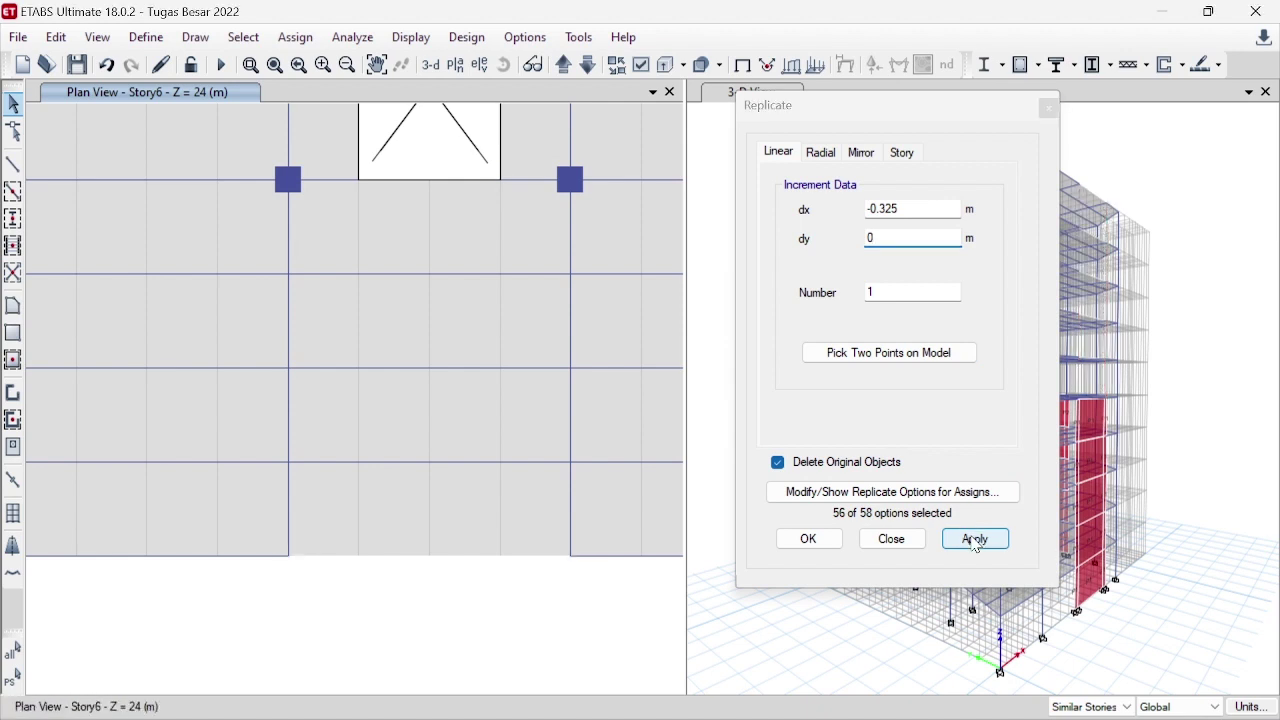
{"action": "left_click", "coordinate": [810, 540]}
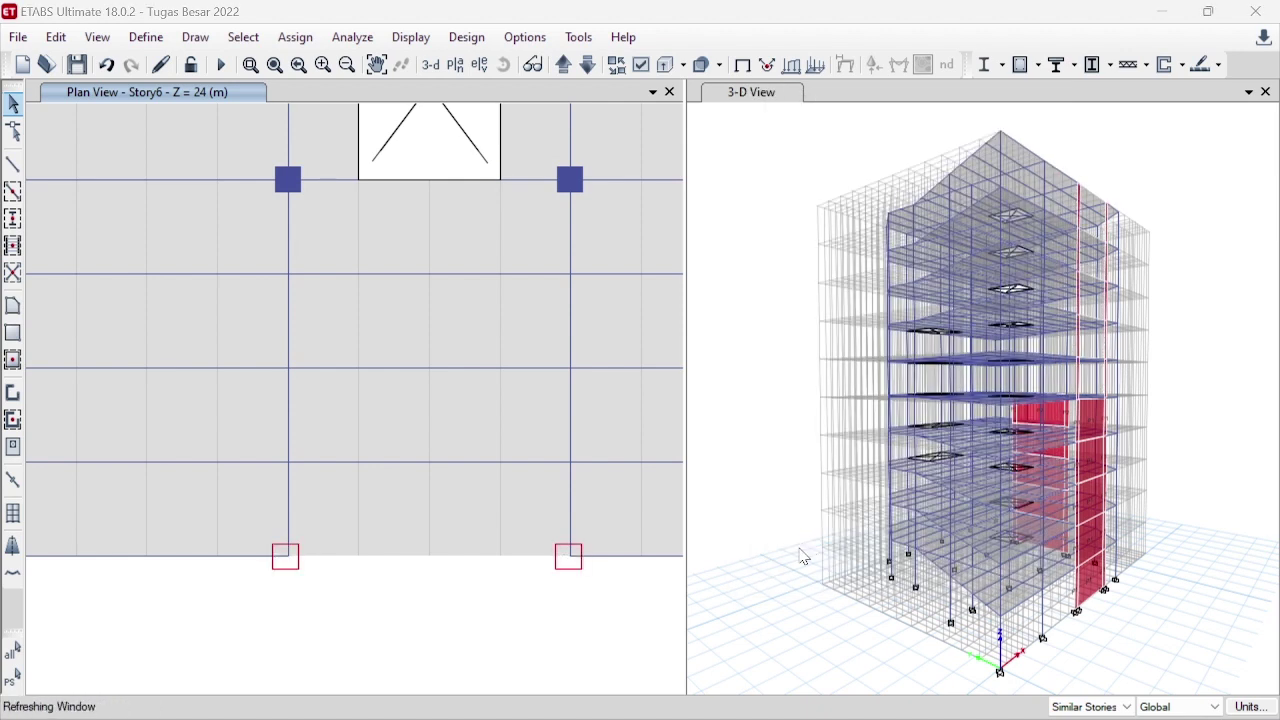
- Draw a straight Dinding Geser 250 Pier wall on Y 0 between the inner ends of the two boundary walls, with no drawing control
{"action": "left_click", "coordinate": [13, 393]}
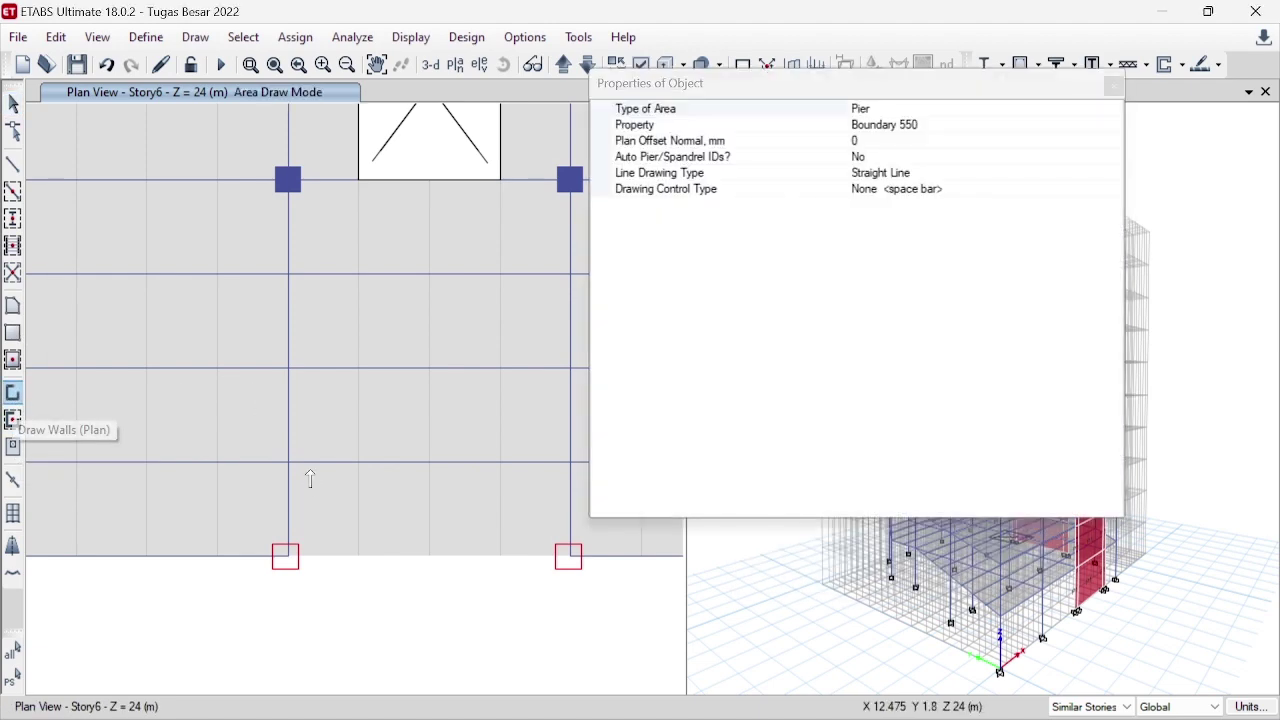
{"action": "left_click", "coordinate": [927, 126]}
{"action": "left_click", "coordinate": [1114, 126]}
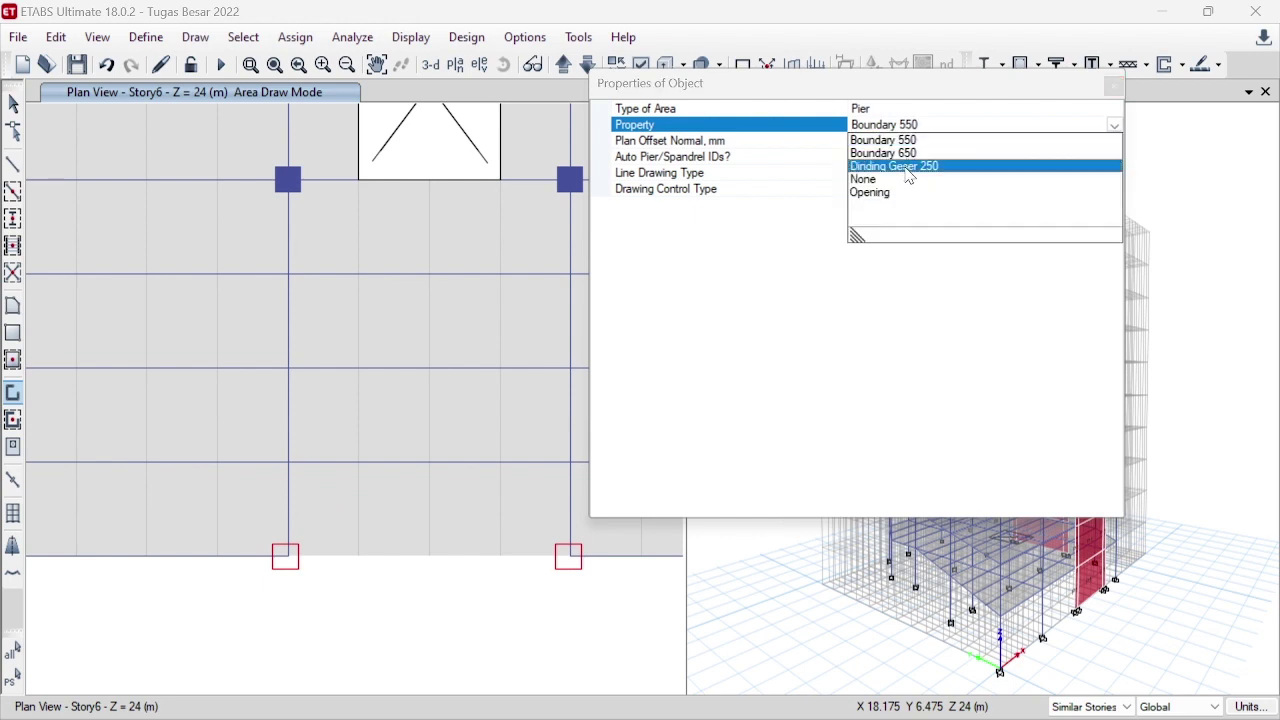
{"action": "left_click", "coordinate": [912, 166]}
{"action": "left_click", "coordinate": [948, 189]}
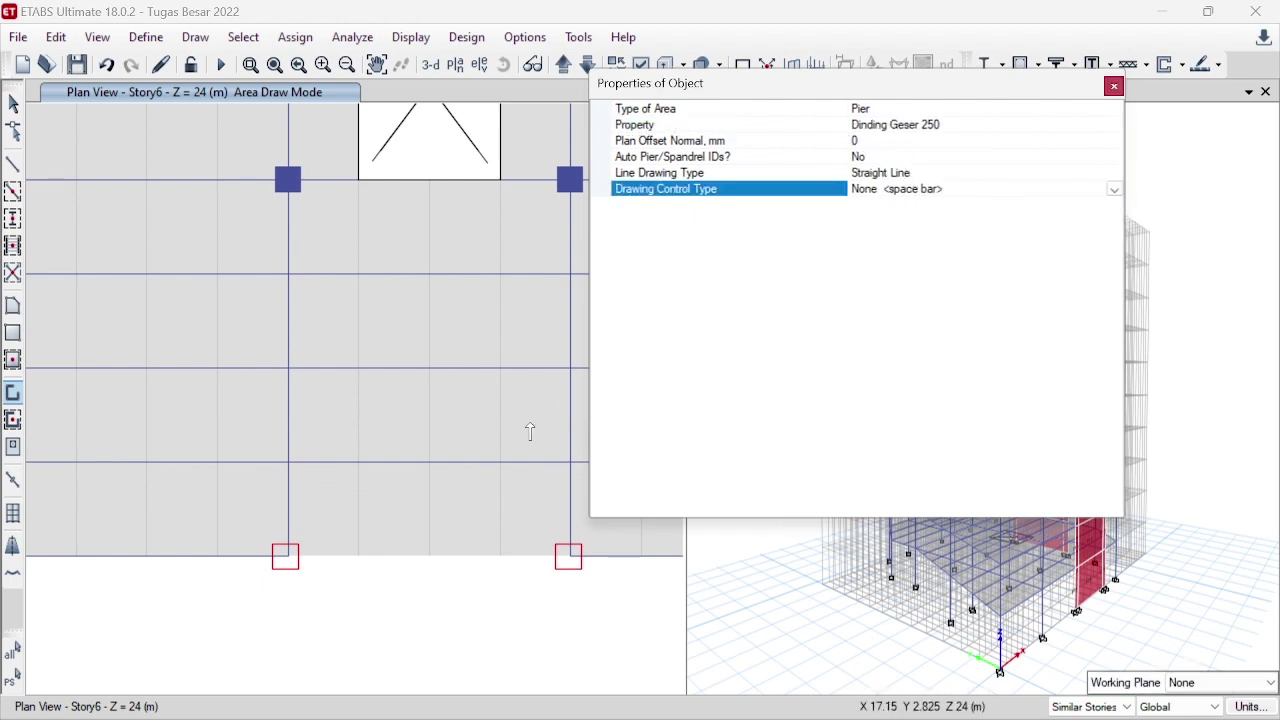
{"action": "left_click", "coordinate": [298, 560]}
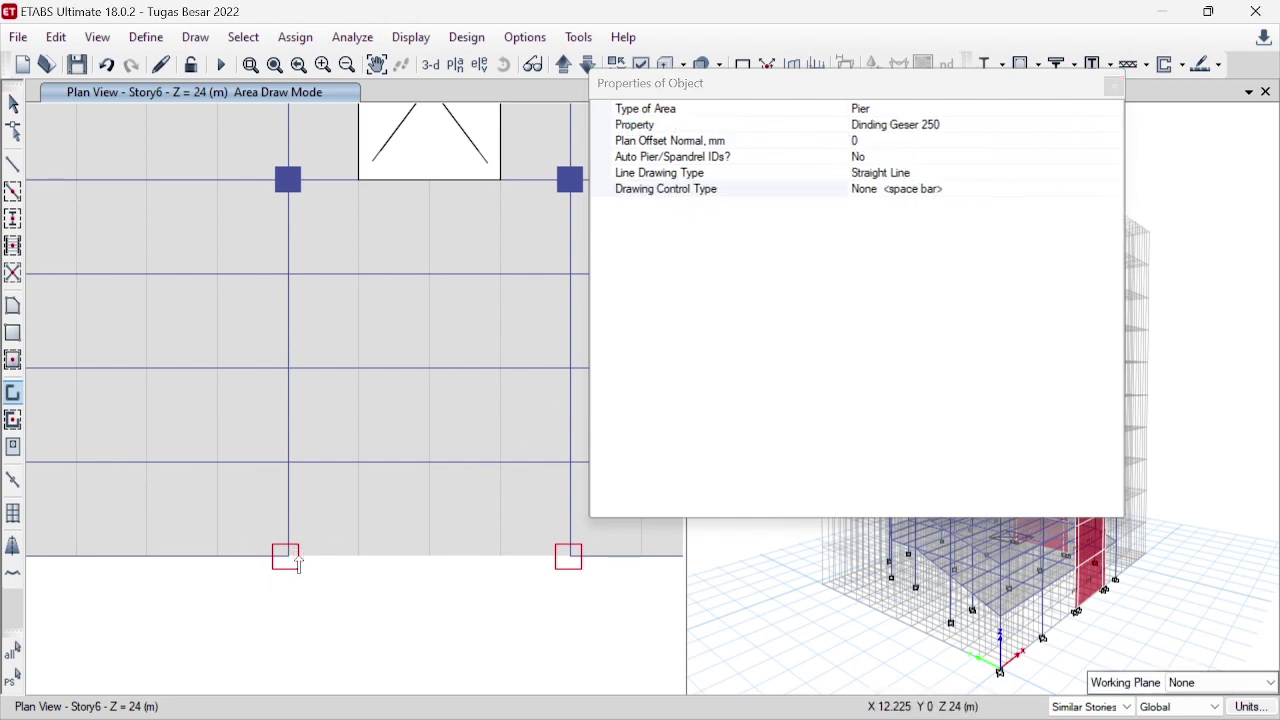
{"action": "left_click", "coordinate": [556, 556]}
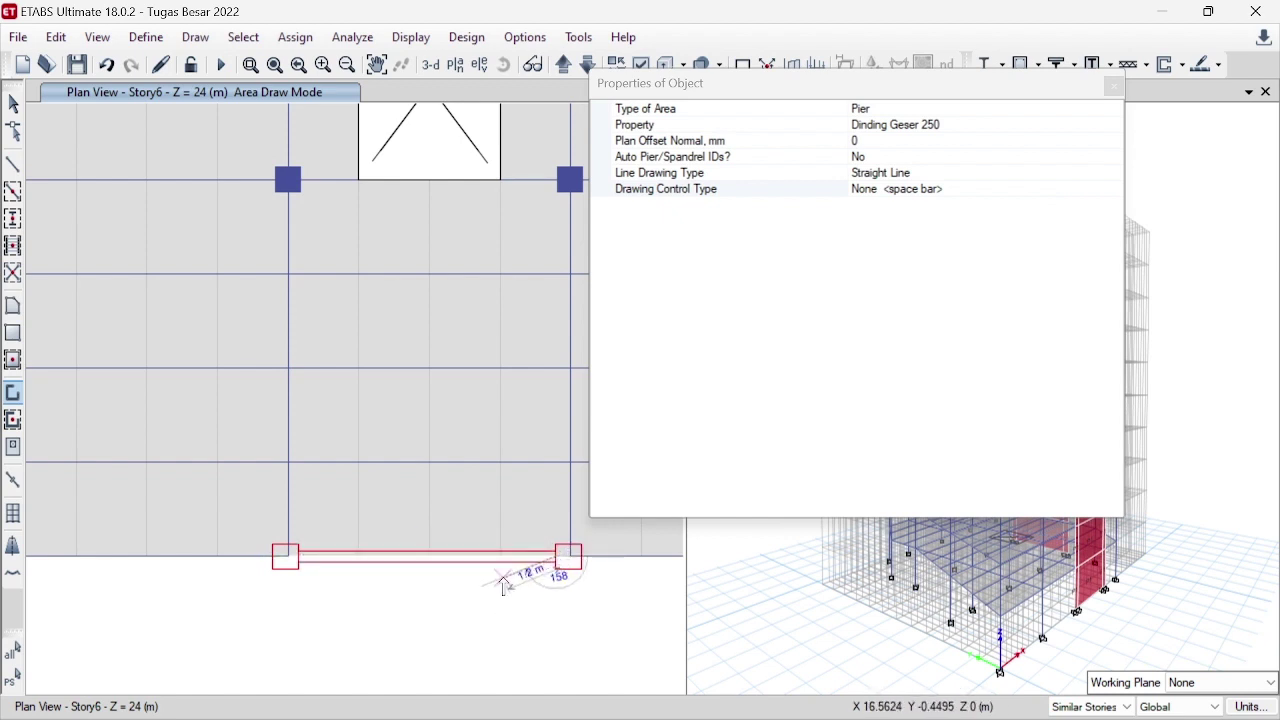
{"action": "key", "text": "Escape"}
{"action": "key", "text": "Escape"}
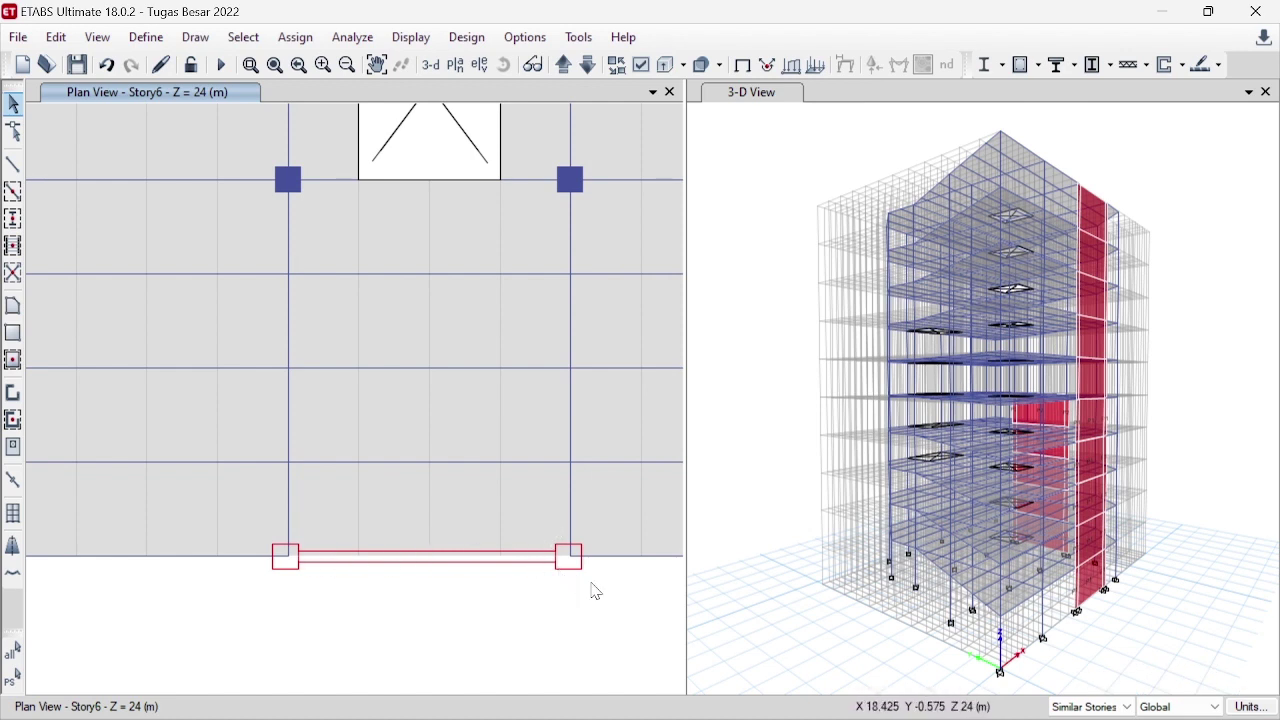
- Assign pier label P1 to the upper-story shear wall and its two boundary walls on Y 0
{"action": "mouse_move", "coordinate": [596, 586]}
{"action": "left_mouse_down"}
{"action": "mouse_move", "coordinate": [537, 551]}
{"action": "mouse_move", "coordinate": [184, 530]}
{"action": "mouse_move", "coordinate": [244, 524]}
{"action": "mouse_move", "coordinate": [469, 606]}
{"action": "mouse_move", "coordinate": [598, 608]}
{"action": "left_mouse_up"}
{"action": "left_click", "coordinate": [264, 520]}
{"action": "left_click", "coordinate": [295, 37]}
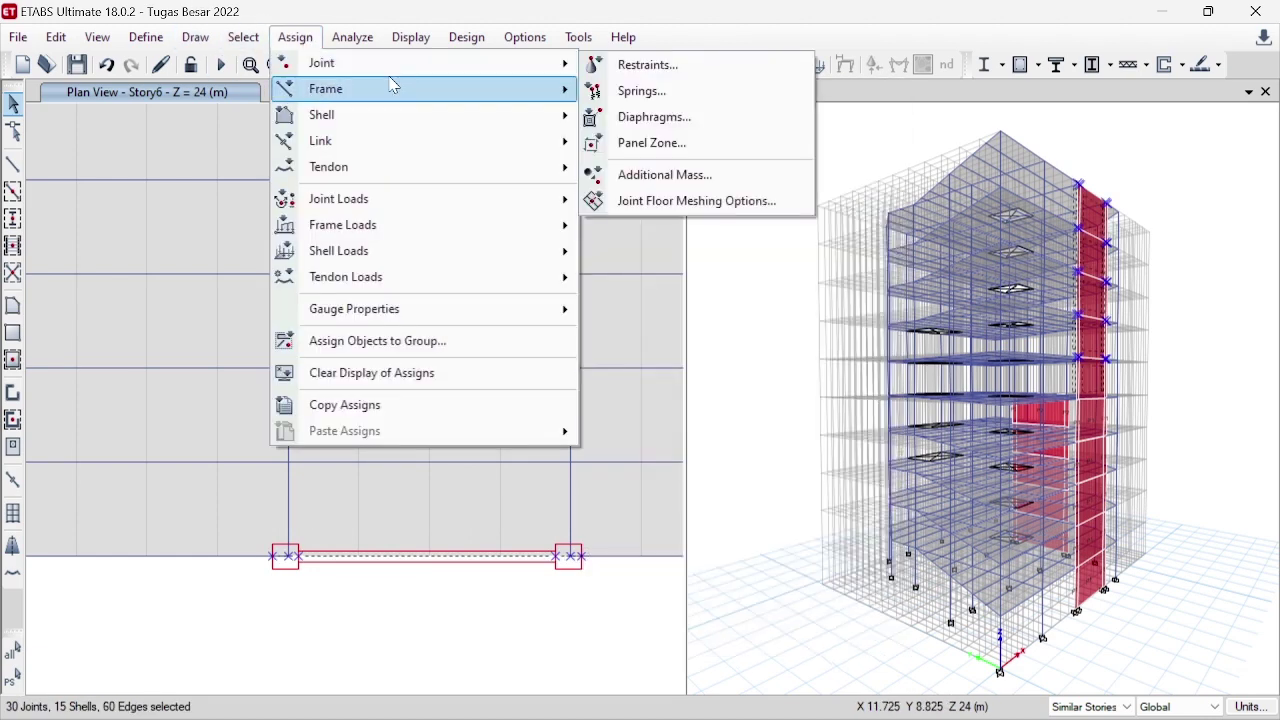
{"action": "mouse_move", "coordinate": [387, 122]}
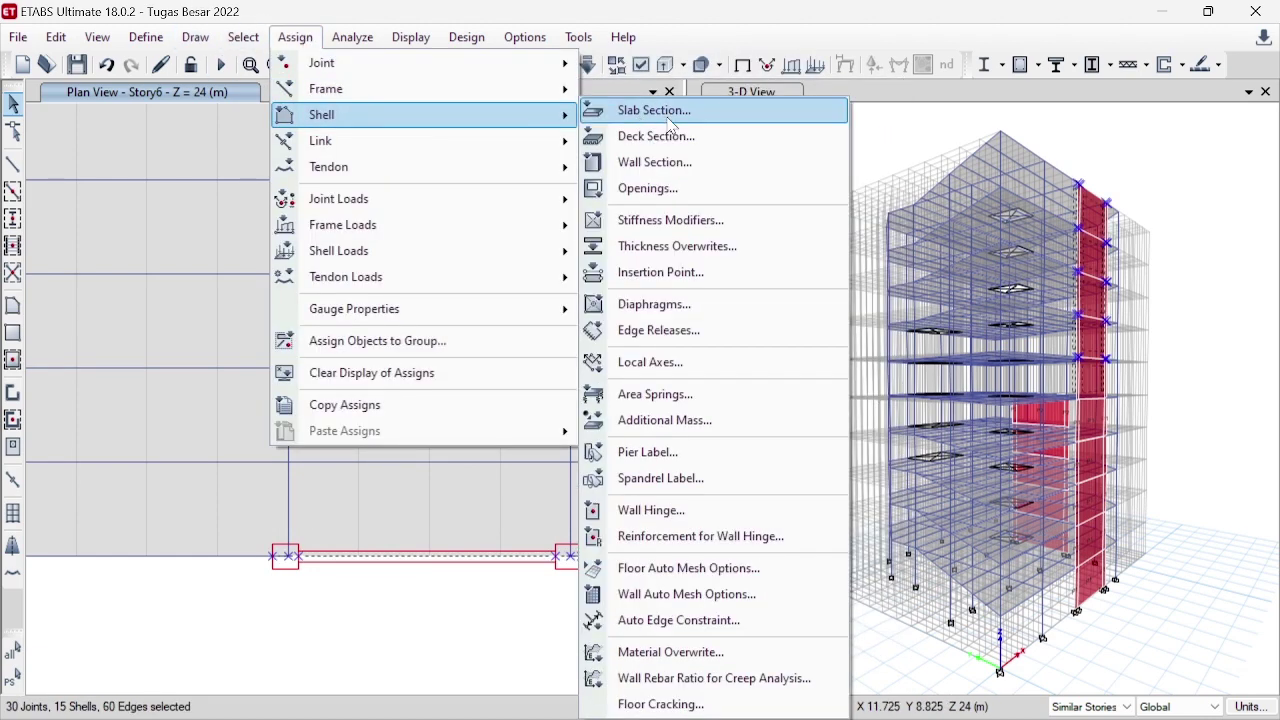
{"action": "left_click", "coordinate": [655, 452]}
{"action": "left_click", "coordinate": [539, 207]}
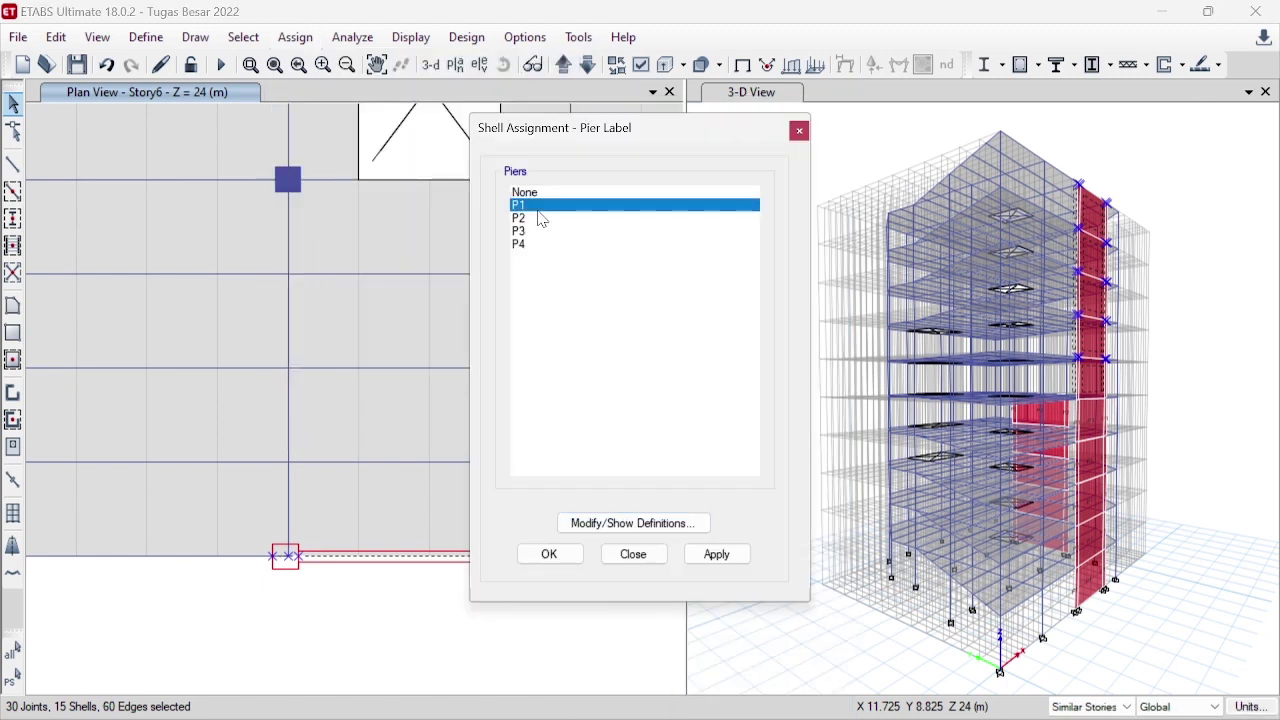
{"action": "left_click", "coordinate": [702, 566]}
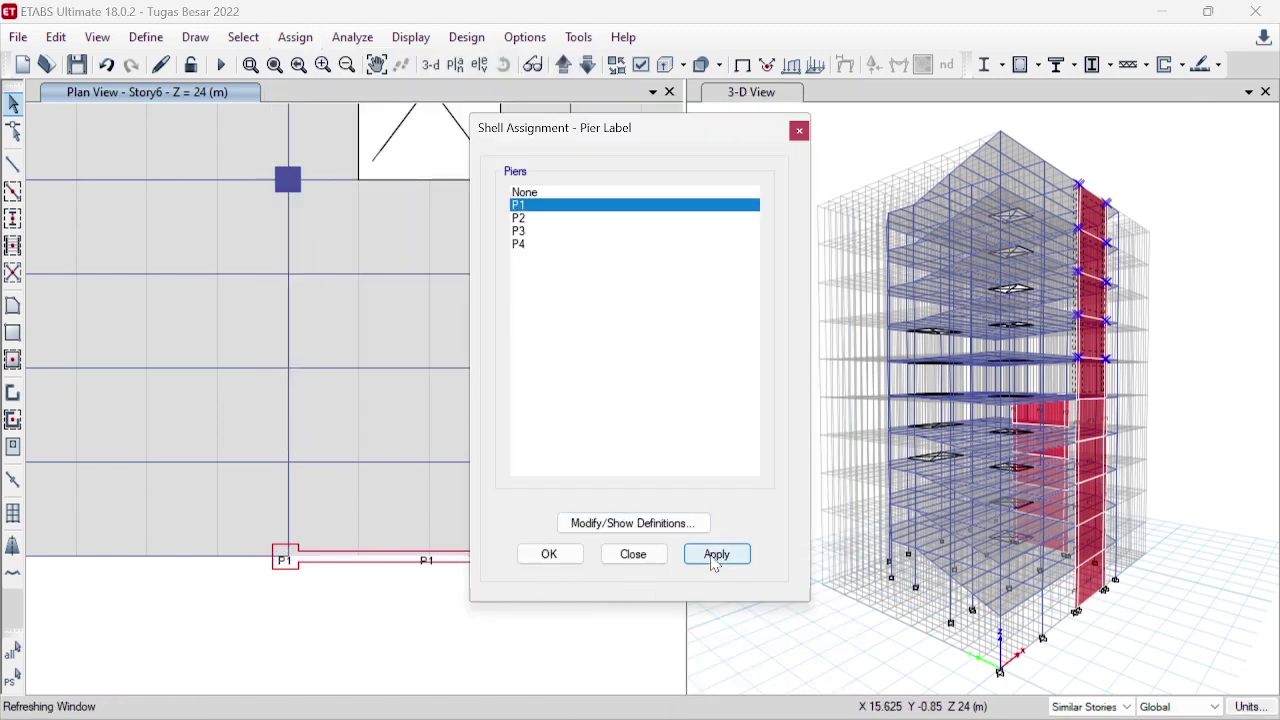
{"action": "left_click", "coordinate": [566, 557]}
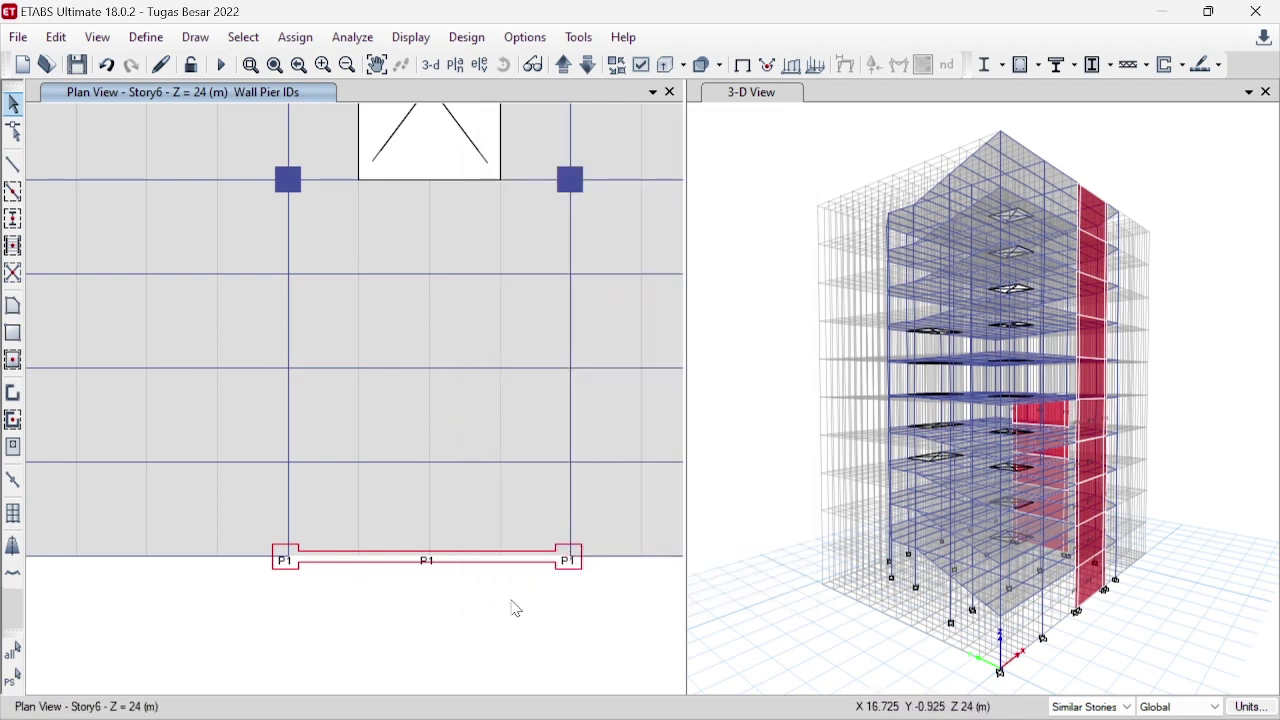
- On the Story6 plan, delete the columns at Y 8 m and Y 16 m on X 24 m together with the beam between them
{"action": "scroll", "coordinate": [489, 606], "scroll_direction": "down", "scroll_amount": 3}
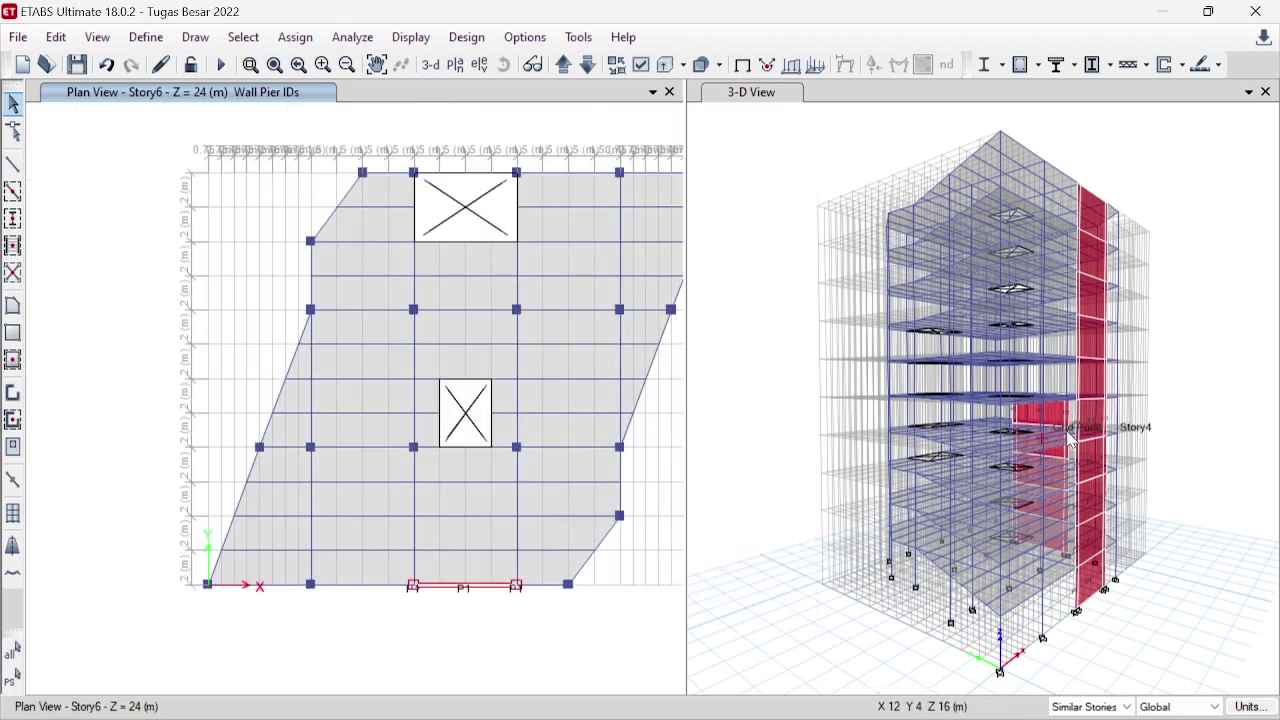
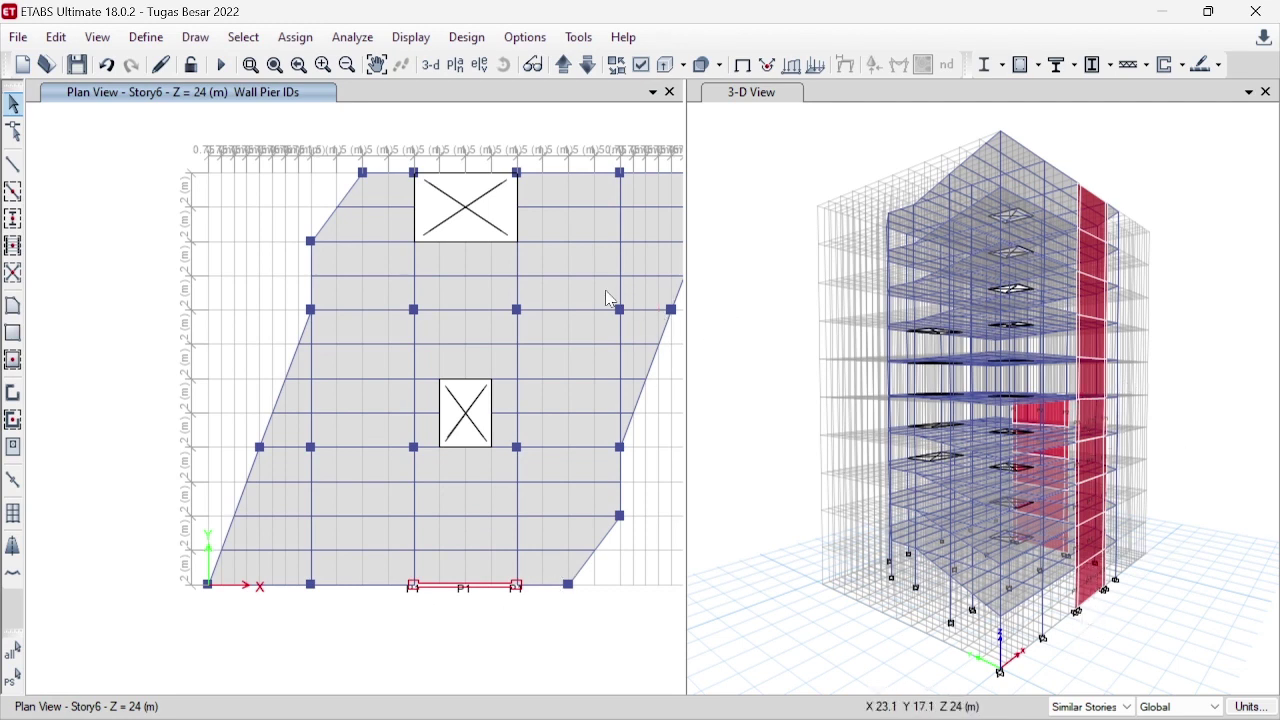
{"action": "left_click_drag", "start_coordinate": [606, 293], "coordinate": [634, 466]}
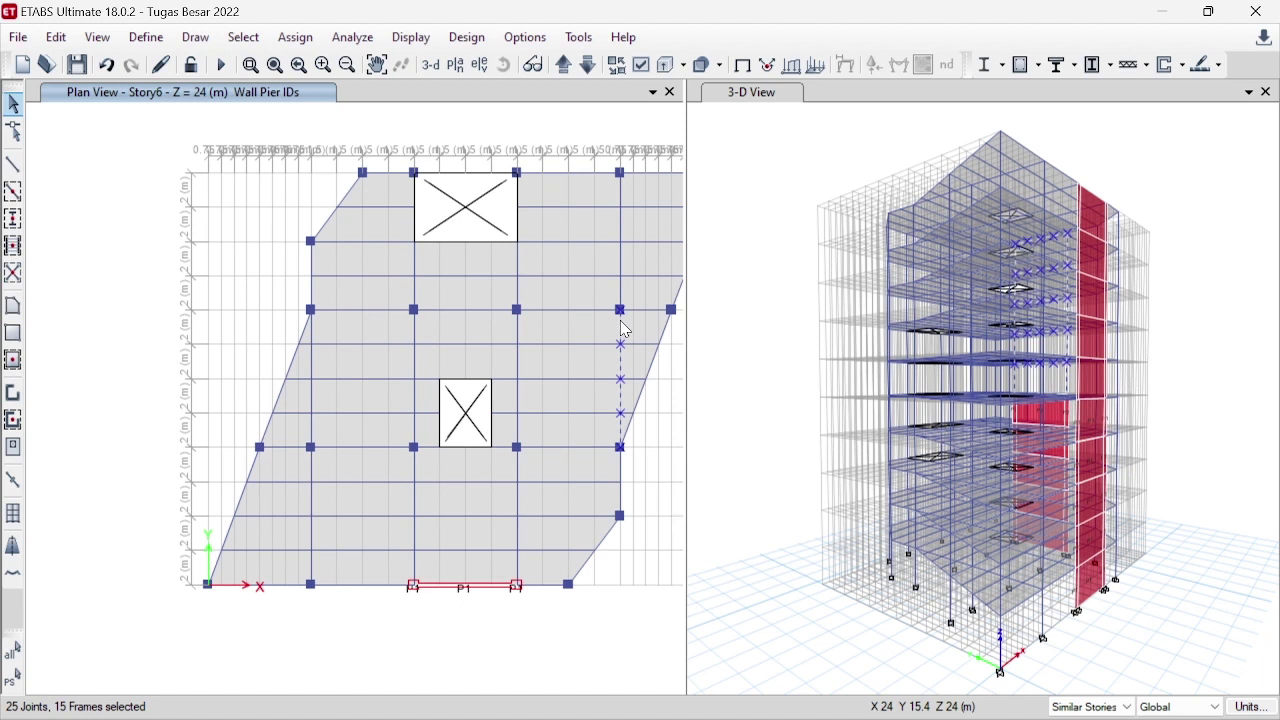
{"action": "key", "text": "Delete"}
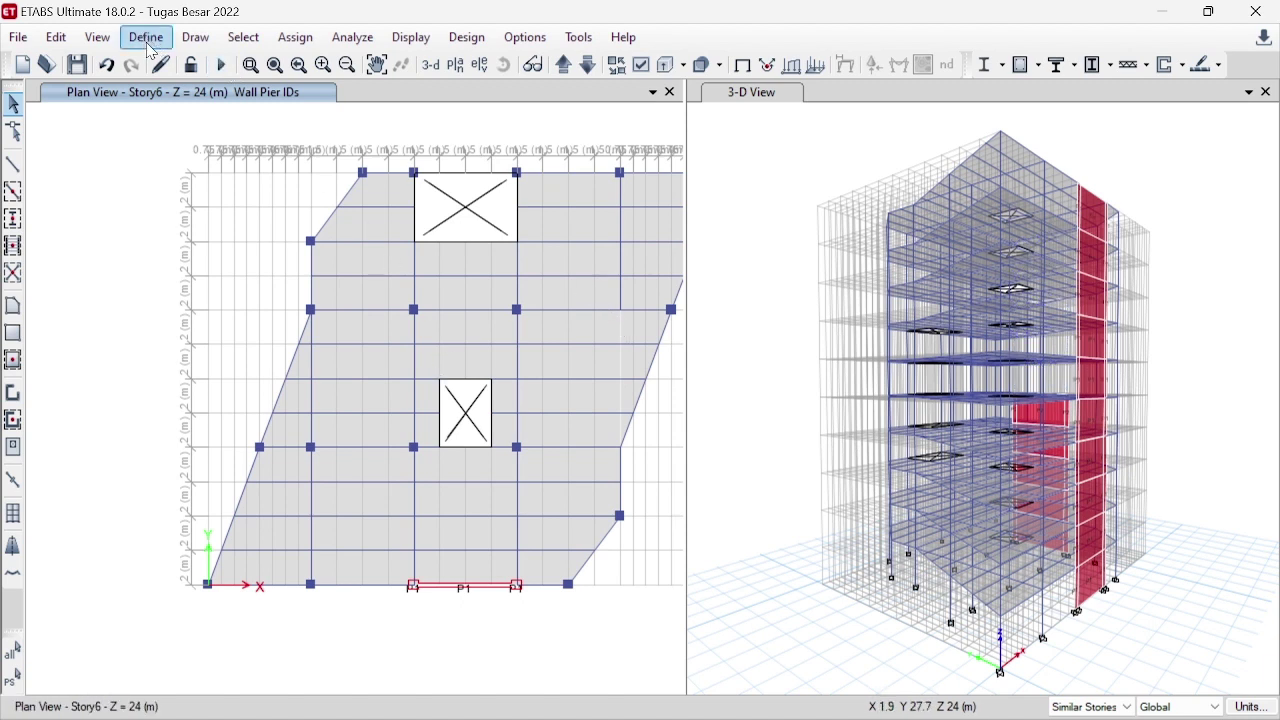
- Draw a straight Boundary 550 Pier wall with a fixed length of 550 mm on X 24 m, from Y 16 m toward Y 8 m
{"action": "left_click", "coordinate": [13, 393]}
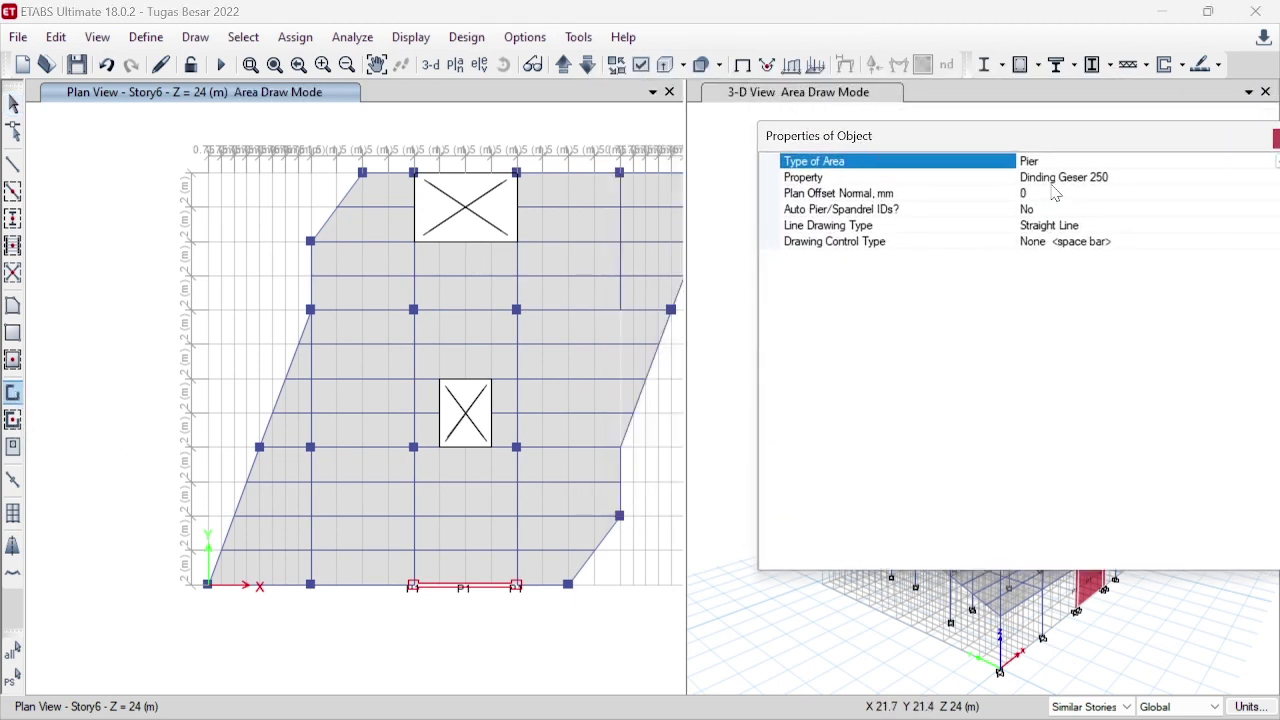
{"action": "left_click", "coordinate": [1065, 179]}
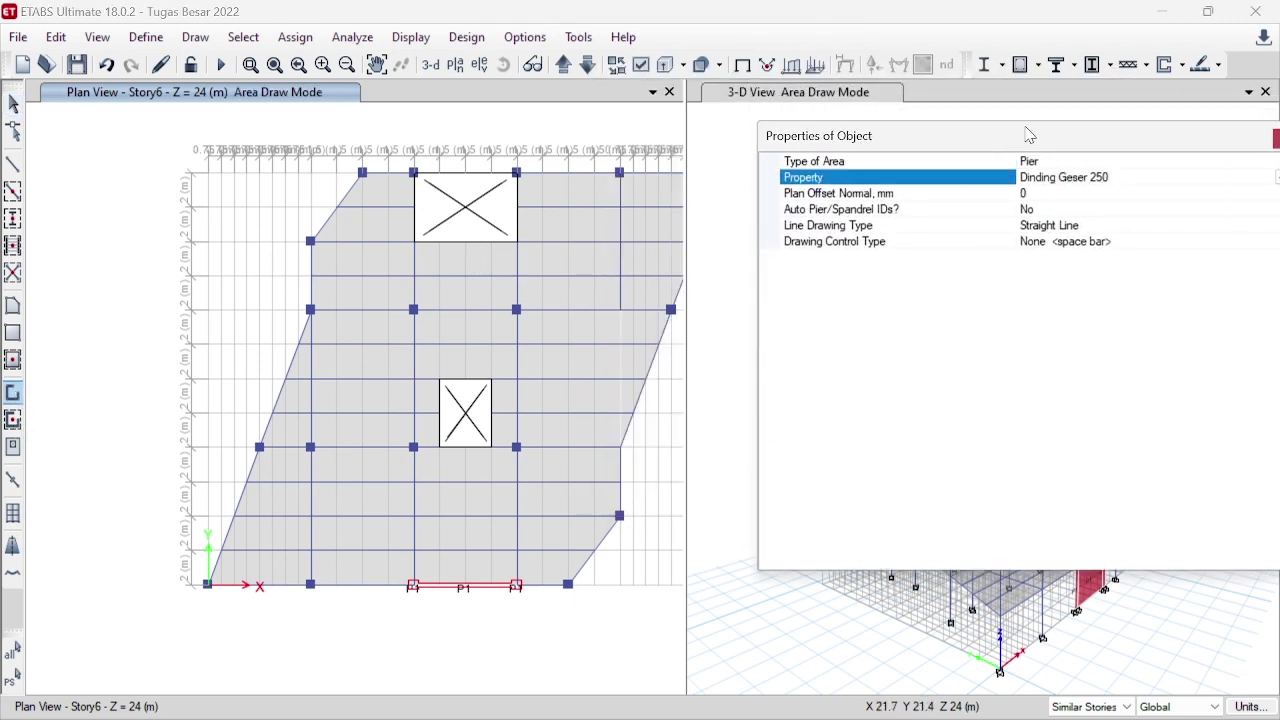
{"action": "left_click_drag", "start_coordinate": [1029, 135], "coordinate": [929, 91]}
{"action": "left_click", "coordinate": [1181, 136]}
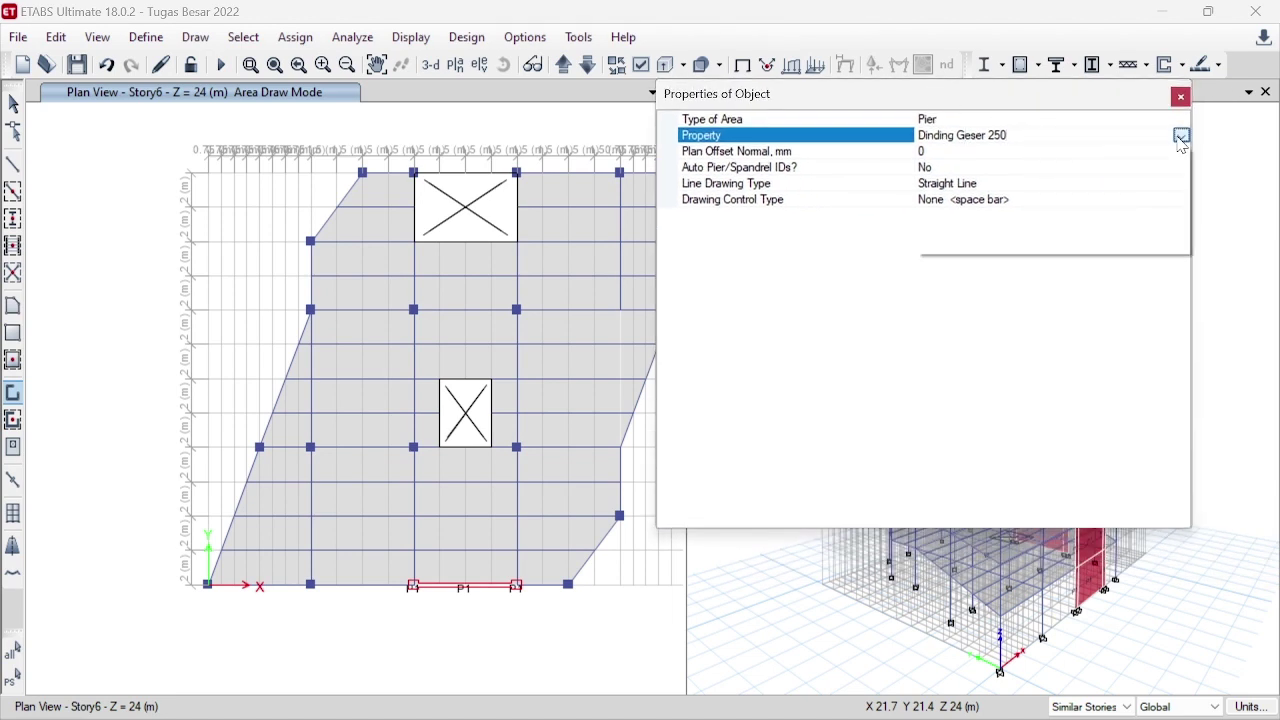
{"action": "left_click", "coordinate": [956, 153]}
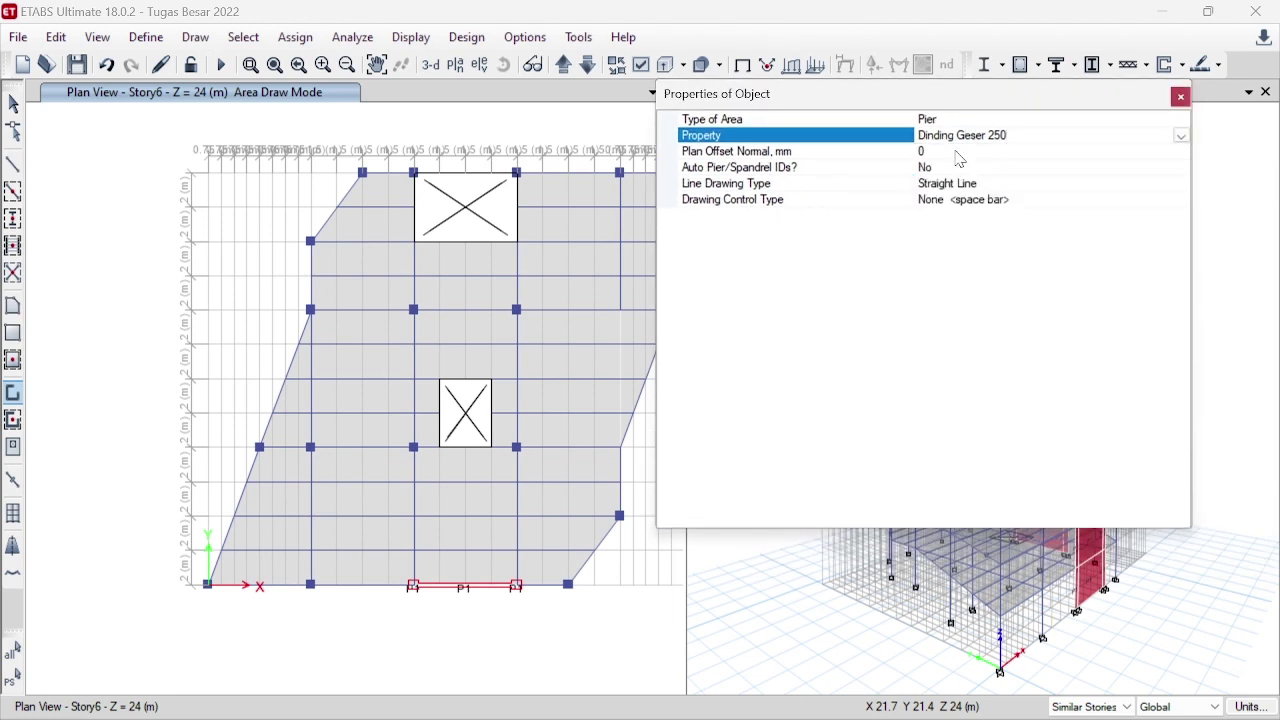
{"action": "left_click", "coordinate": [975, 205]}
{"action": "left_click", "coordinate": [1181, 200]}
{"action": "left_click", "coordinate": [960, 228]}
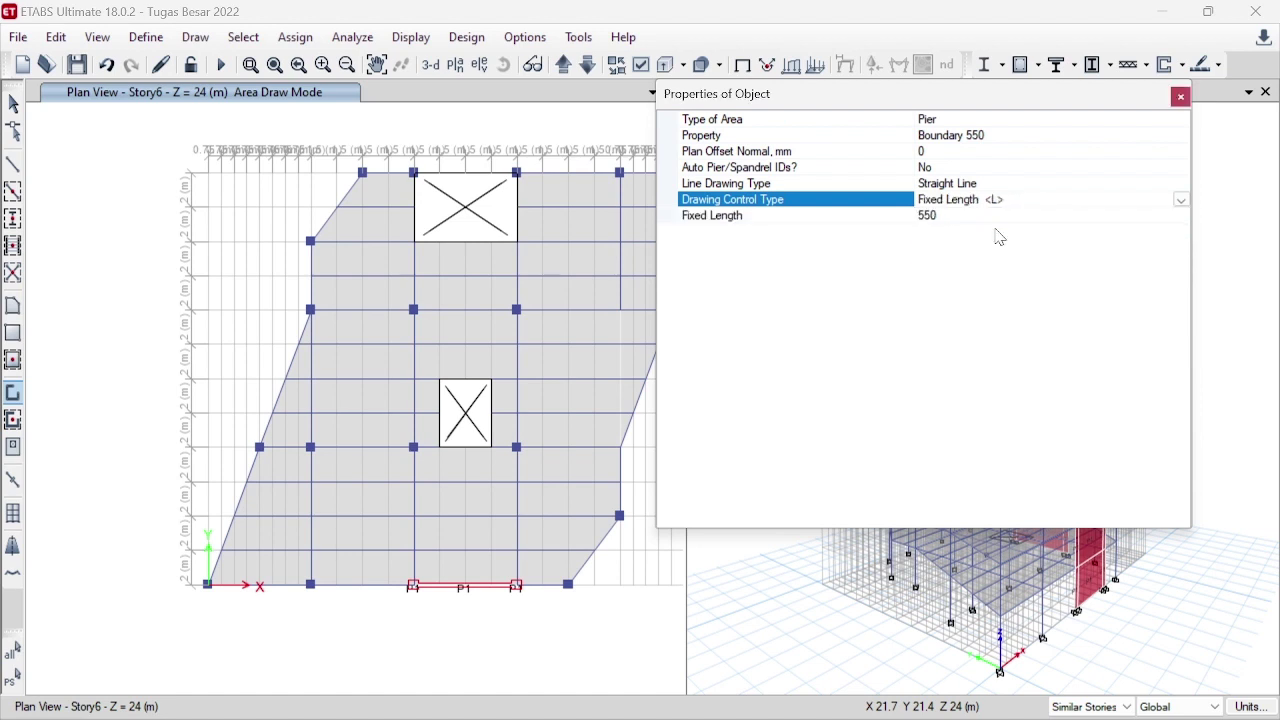
{"action": "left_click", "coordinate": [621, 318]}
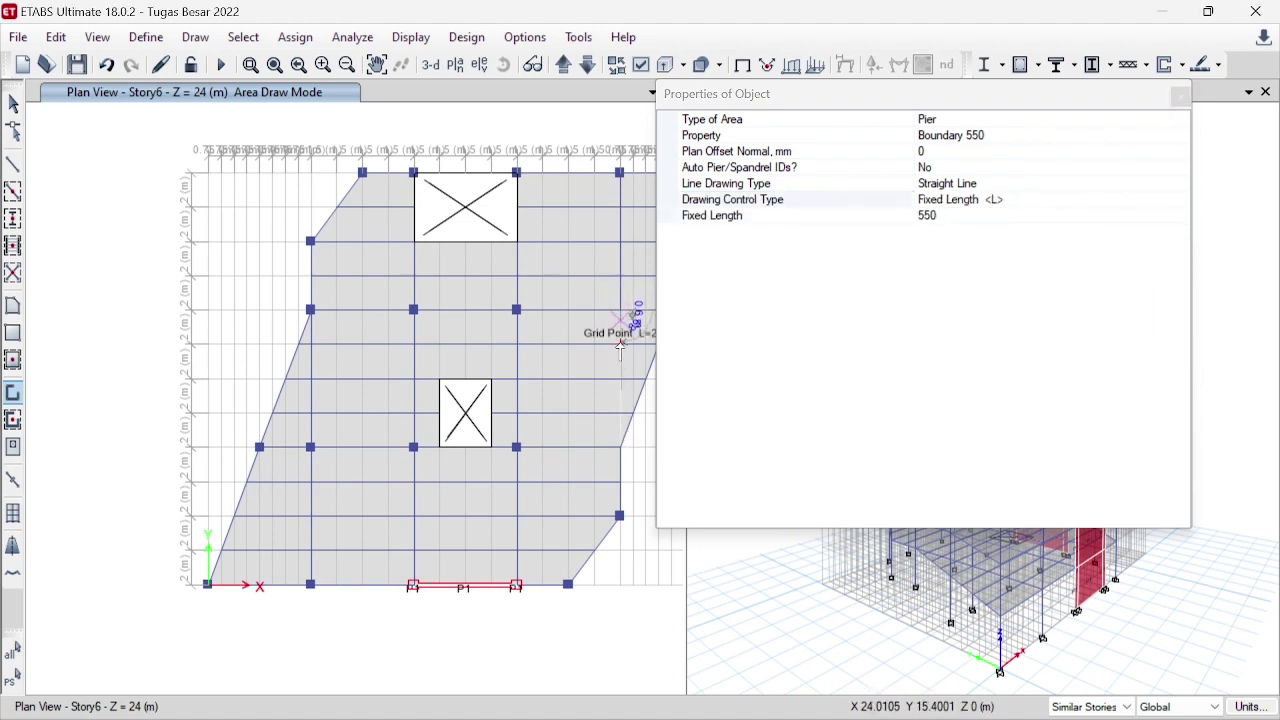
{"action": "scroll", "coordinate": [620, 352], "scroll_direction": "up", "scroll_amount": 3}
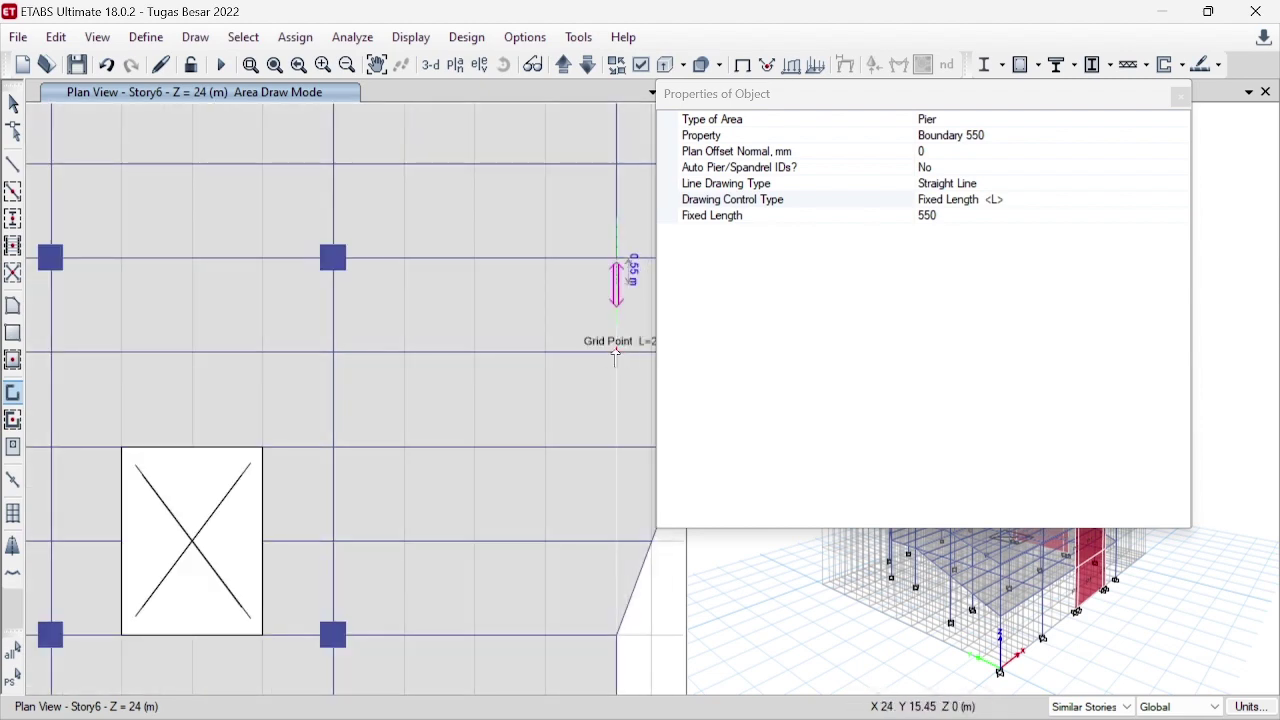
{"action": "scroll", "coordinate": [614, 356], "scroll_direction": "down", "scroll_amount": 3}
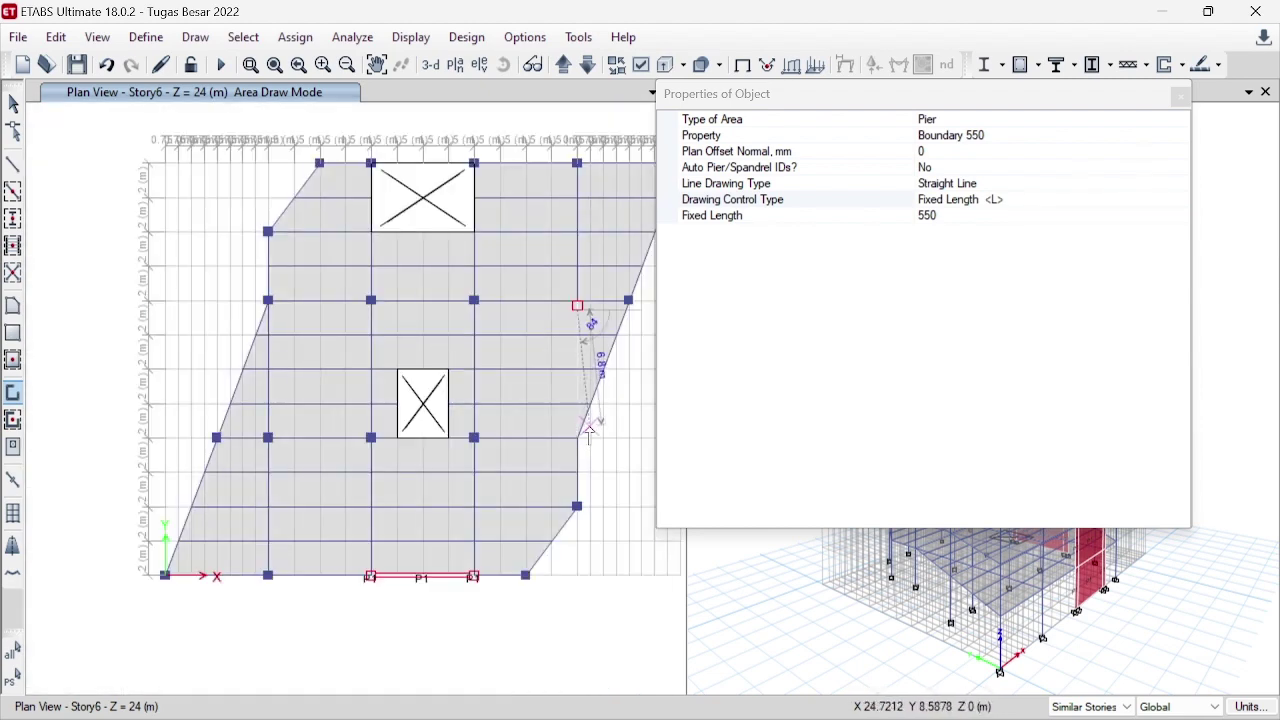
- Draw a second Boundary 550 Pier wall with a fixed length of 550 mm on X 24 m, starting at Y 8 m in the negative Y direction
{"action": "key", "text": "space"}
{"action": "scroll", "coordinate": [595, 425], "scroll_direction": "up", "scroll_amount": 3}
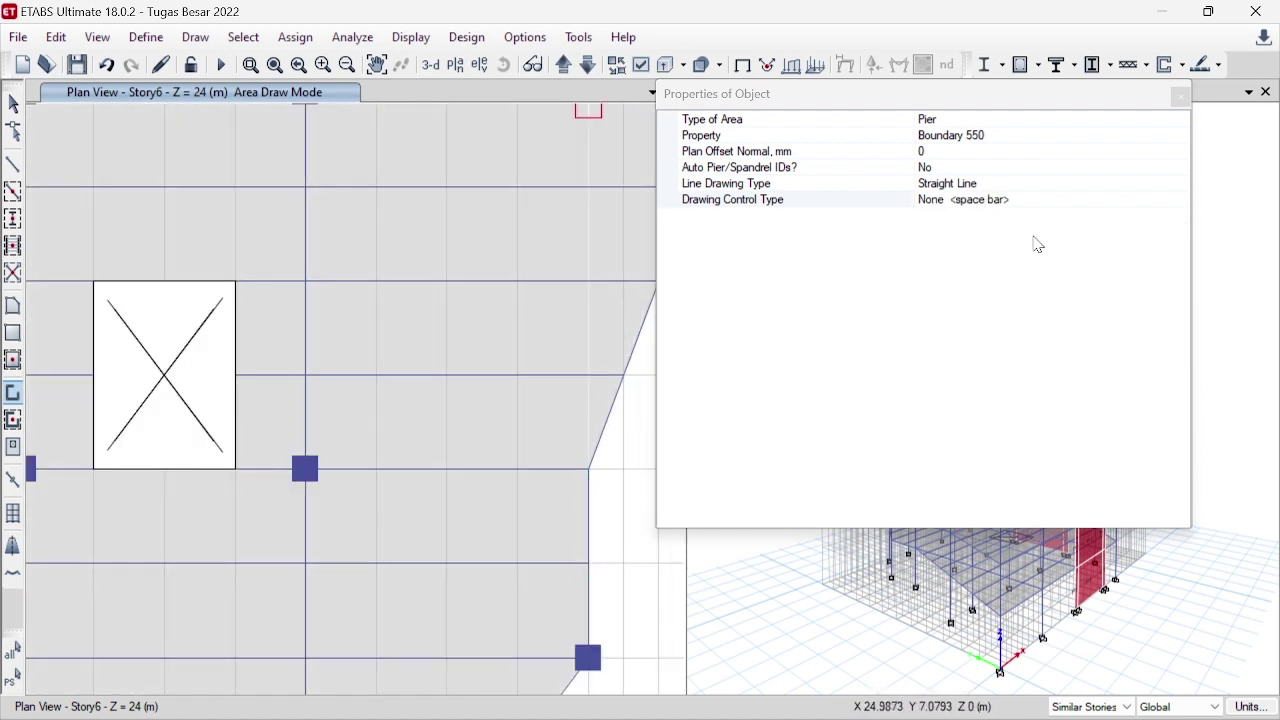
{"action": "left_click", "coordinate": [1166, 197]}
{"action": "left_click", "coordinate": [1181, 201]}
{"action": "left_click", "coordinate": [1030, 228]}
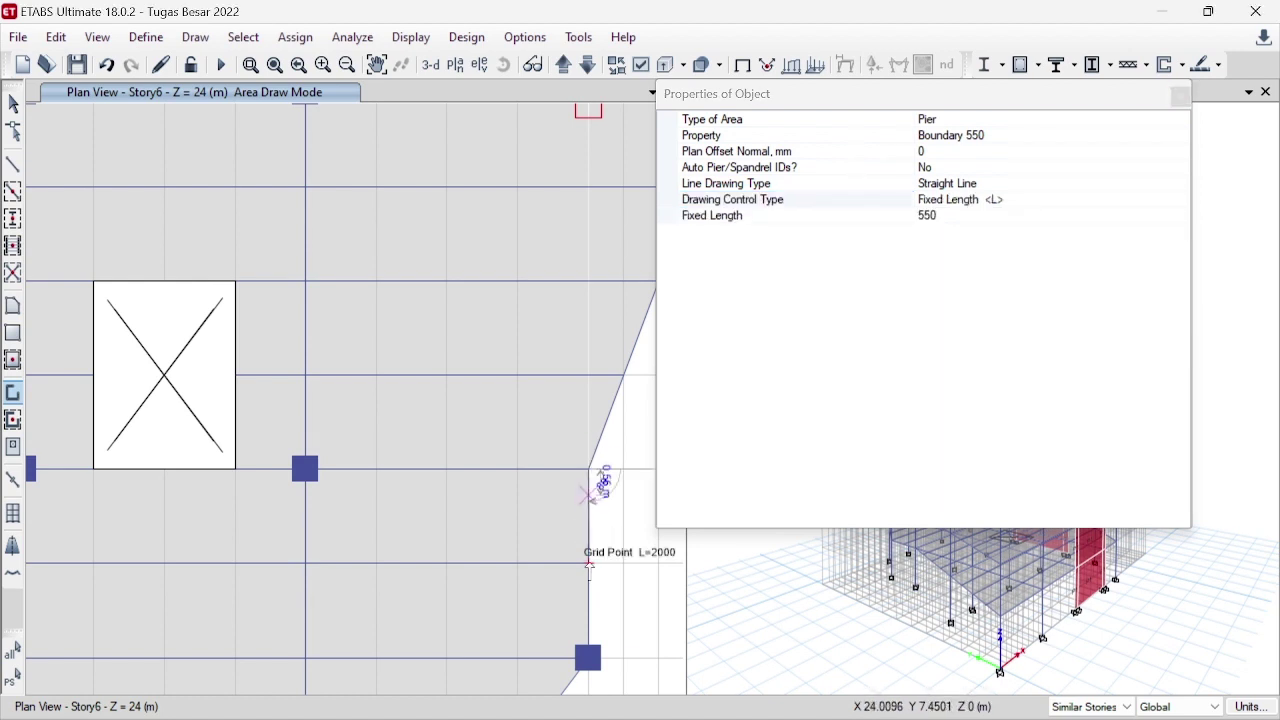
{"action": "left_click", "coordinate": [588, 563]}
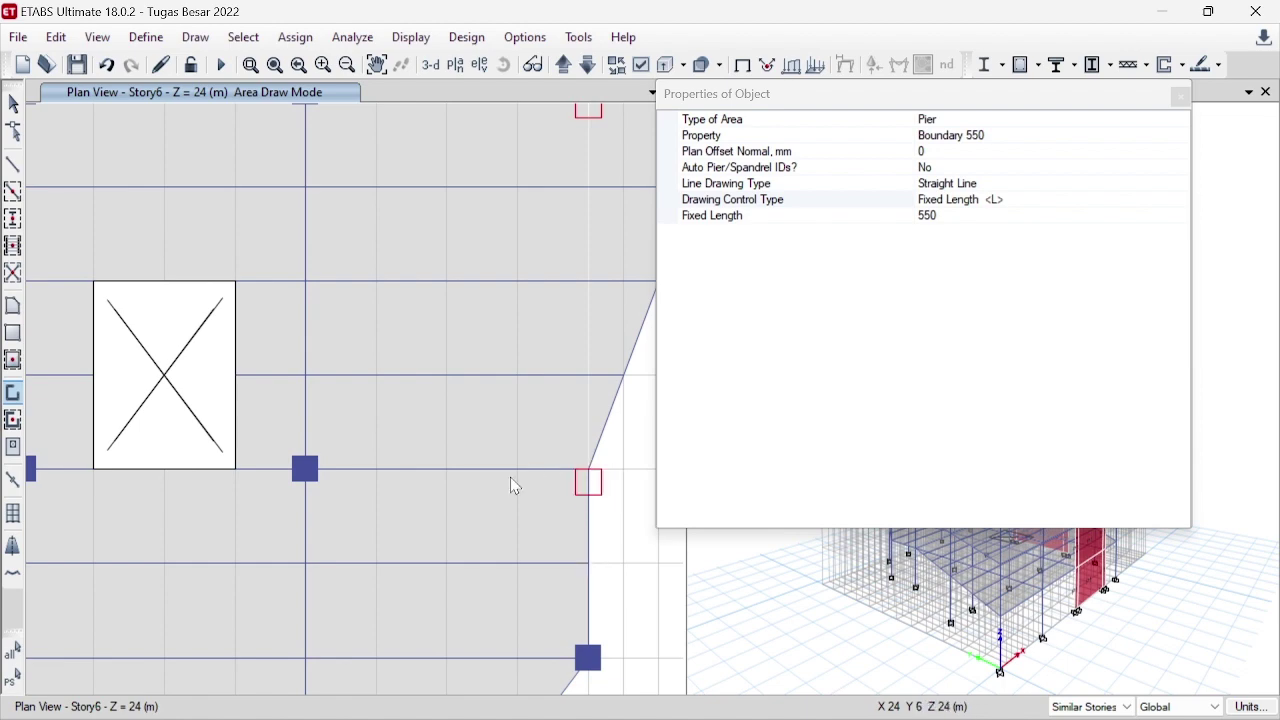
{"action": "scroll", "coordinate": [474, 494], "scroll_direction": "down", "scroll_amount": 3}
{"action": "scroll", "coordinate": [503, 402], "scroll_direction": "up", "scroll_amount": 3}
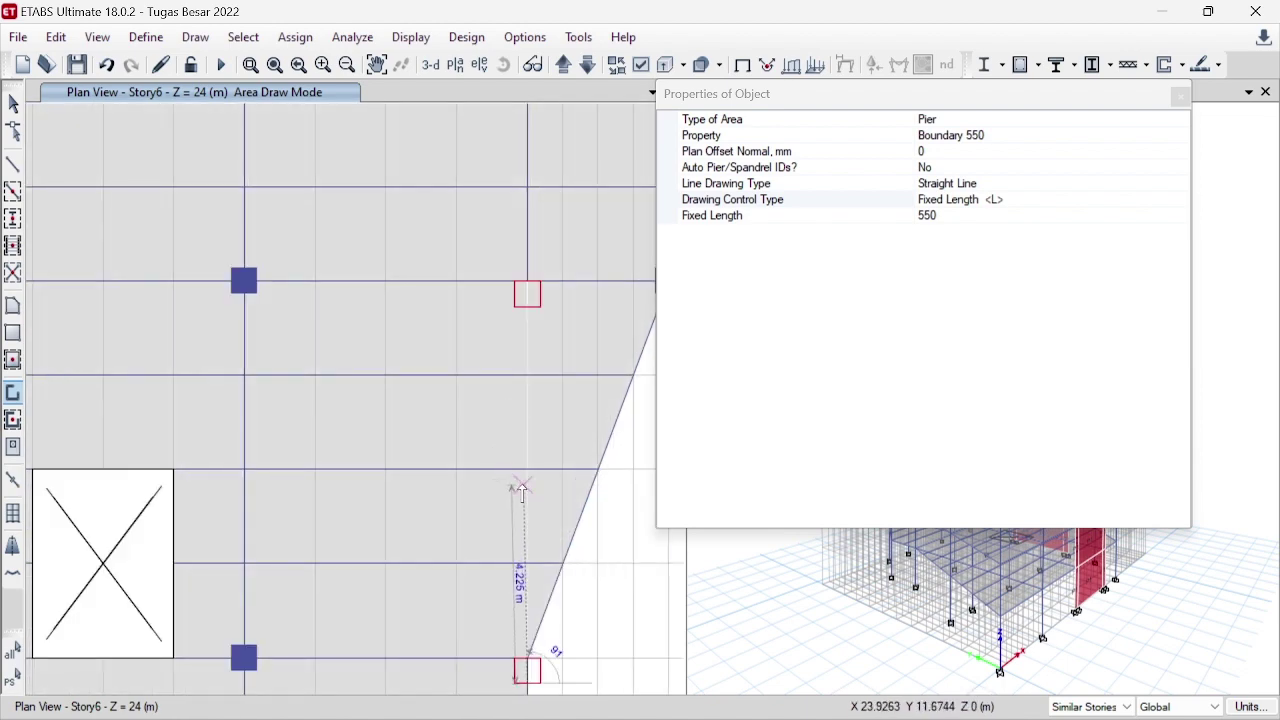
{"action": "key", "text": "Escape"}
- Replicate only the two Boundary 550 walls on X 24 m linearly with dx 0 and dy 0.325 m, deleting the original objects
{"action": "left_click_drag", "start_coordinate": [503, 259], "coordinate": [553, 321]}
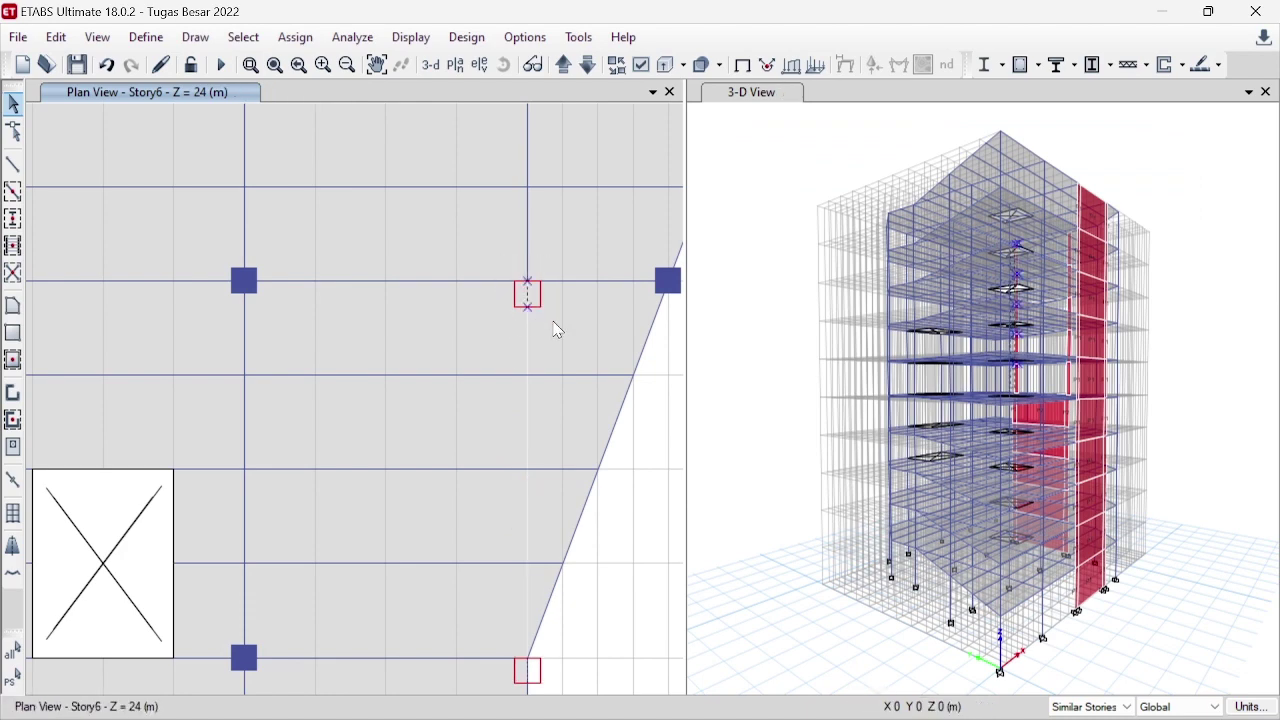
{"action": "left_click", "coordinate": [528, 282]}
{"action": "left_click", "coordinate": [528, 306]}
{"action": "scroll", "coordinate": [545, 281], "scroll_direction": "down", "scroll_amount": 3}
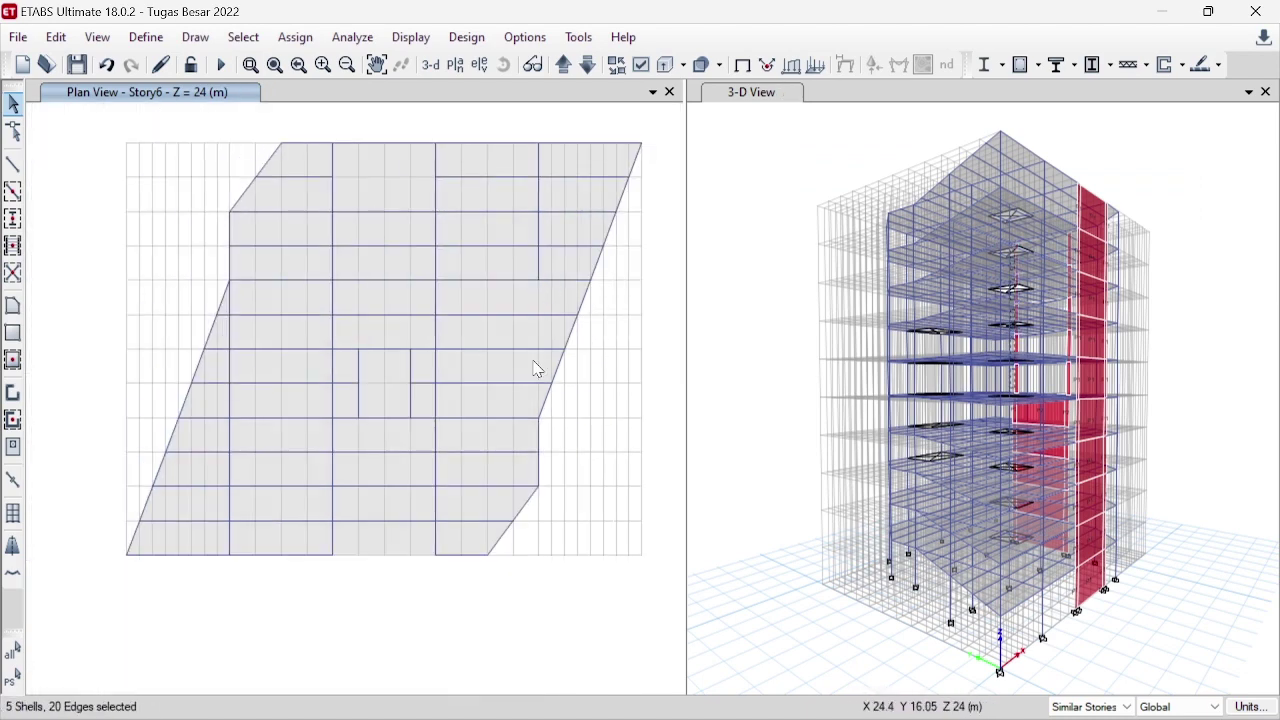
{"action": "left_click_drag", "start_coordinate": [530, 414], "coordinate": [551, 432]}
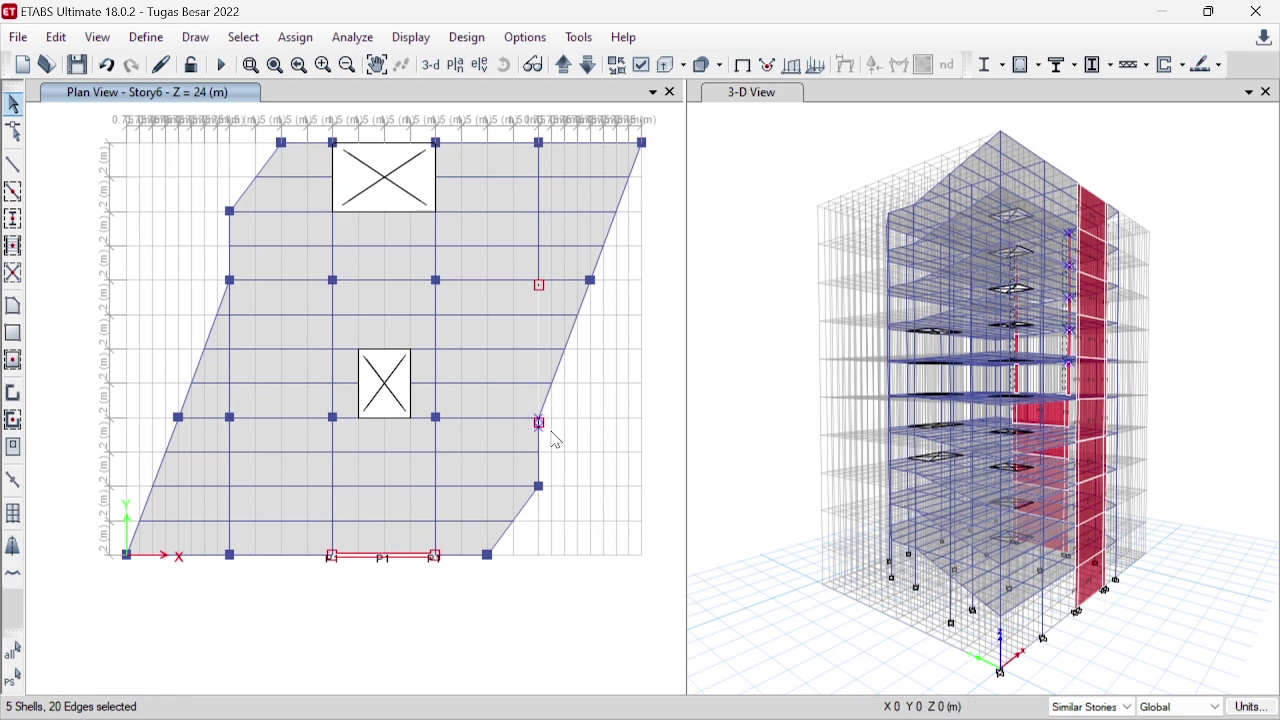
{"action": "scroll", "coordinate": [545, 425], "scroll_direction": "up", "scroll_amount": 4}
{"action": "left_click", "coordinate": [496, 363]}
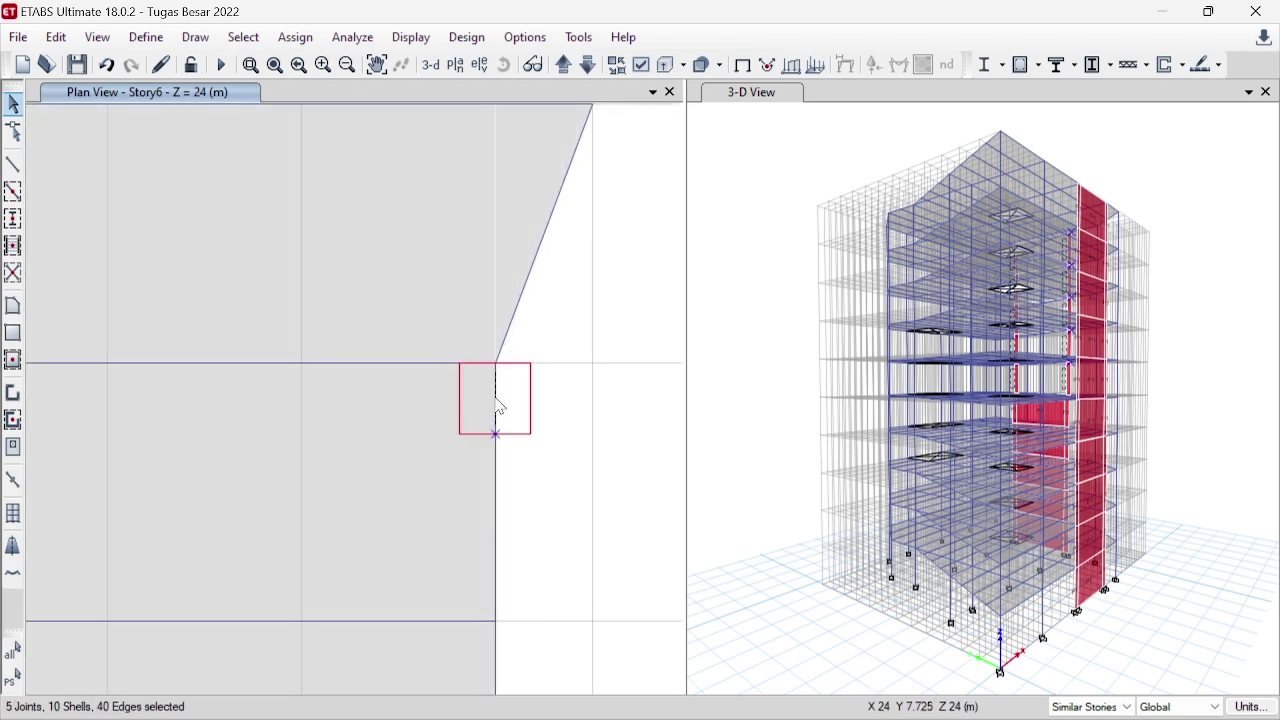
{"action": "left_click", "coordinate": [512, 455]}
{"action": "scroll", "coordinate": [530, 505], "scroll_direction": "down", "scroll_amount": 5}
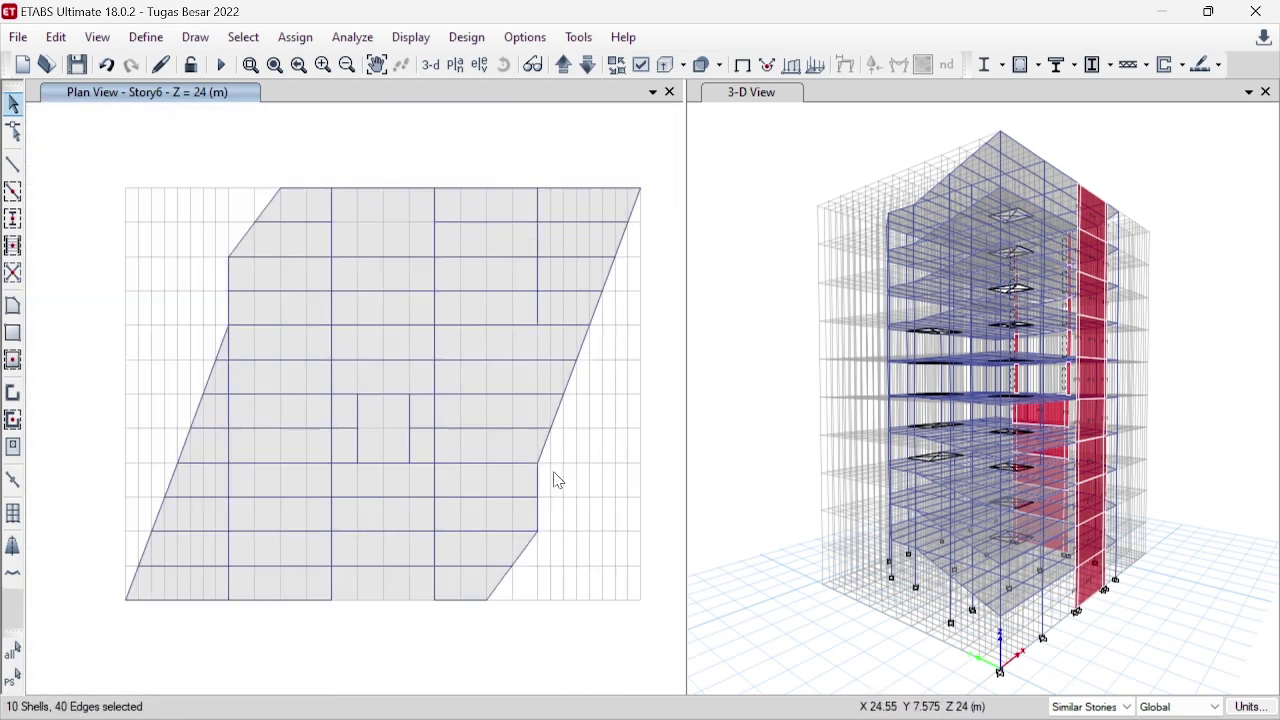
{"action": "scroll", "coordinate": [558, 482], "scroll_direction": "up", "scroll_amount": 4}
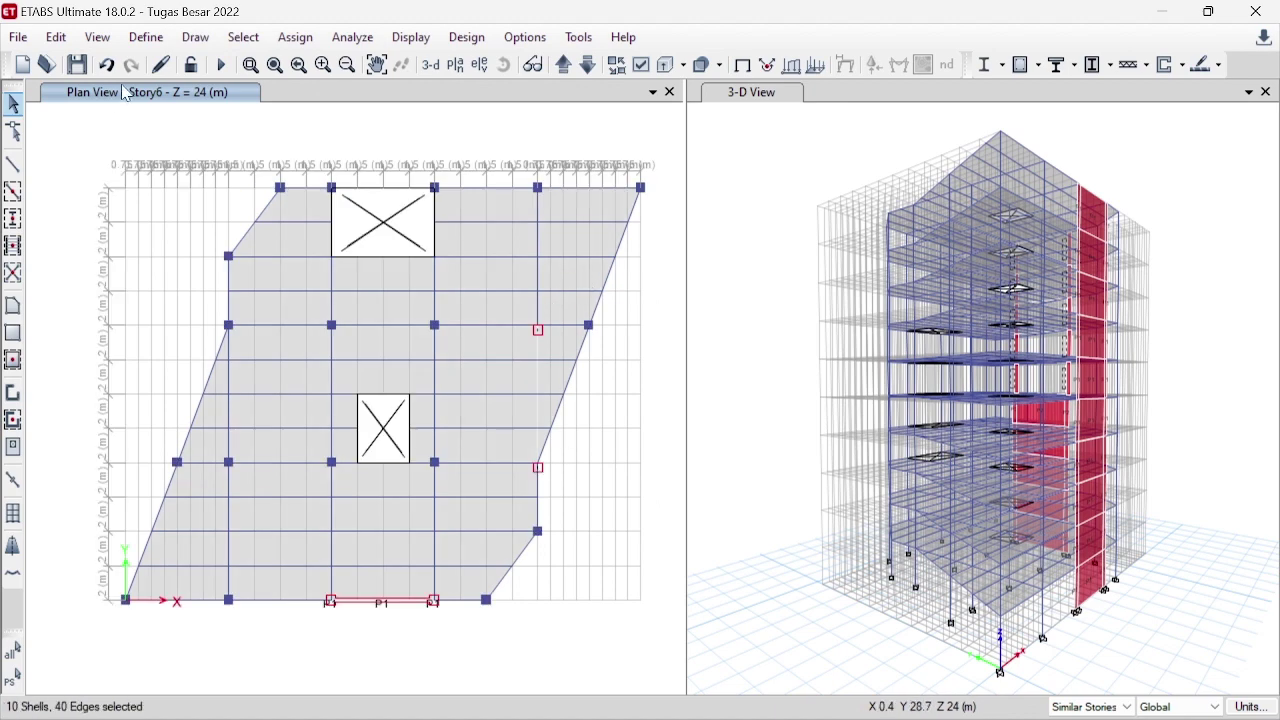
{"action": "left_click", "coordinate": [56, 37]}
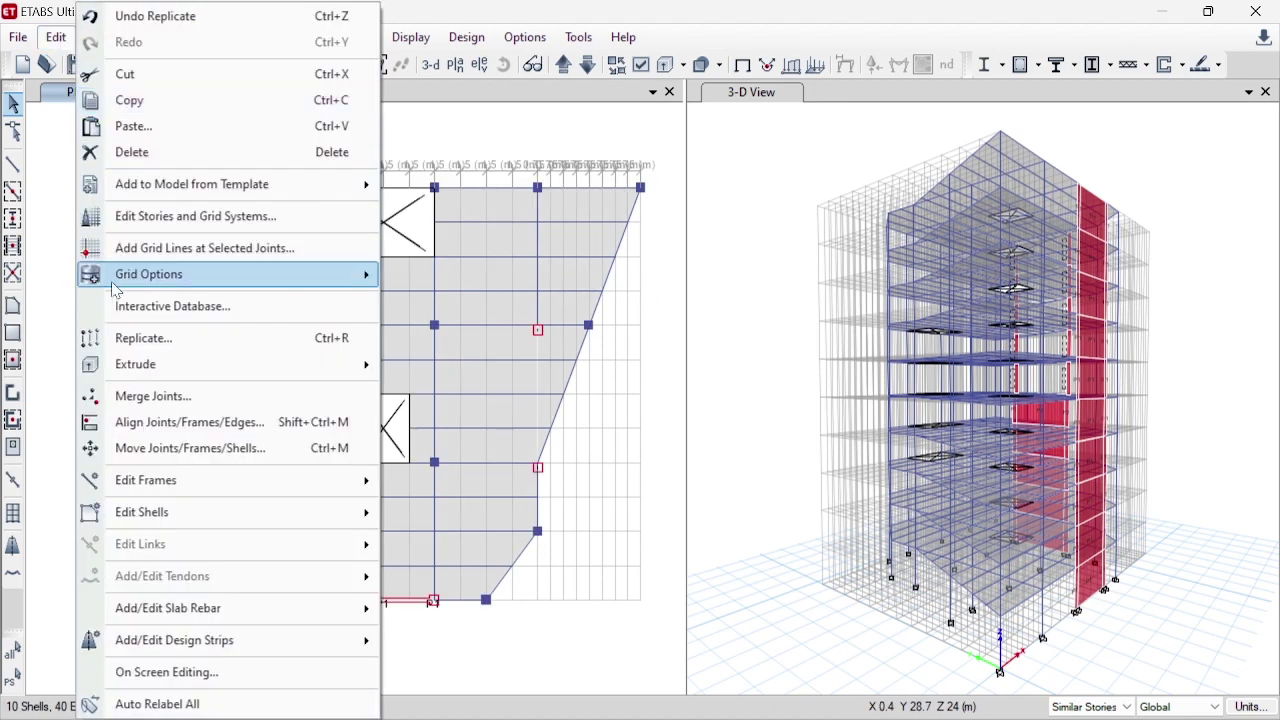
{"action": "left_click", "coordinate": [146, 338]}
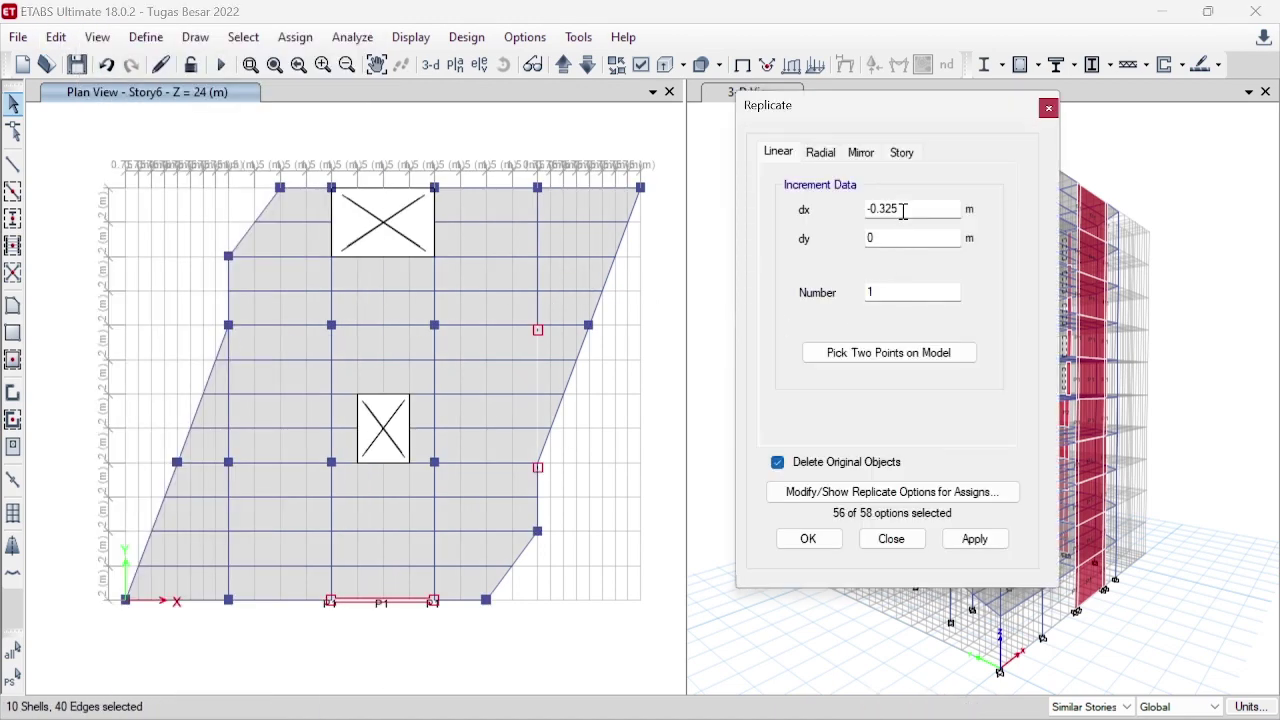
{"action": "key", "text": "Tab"}
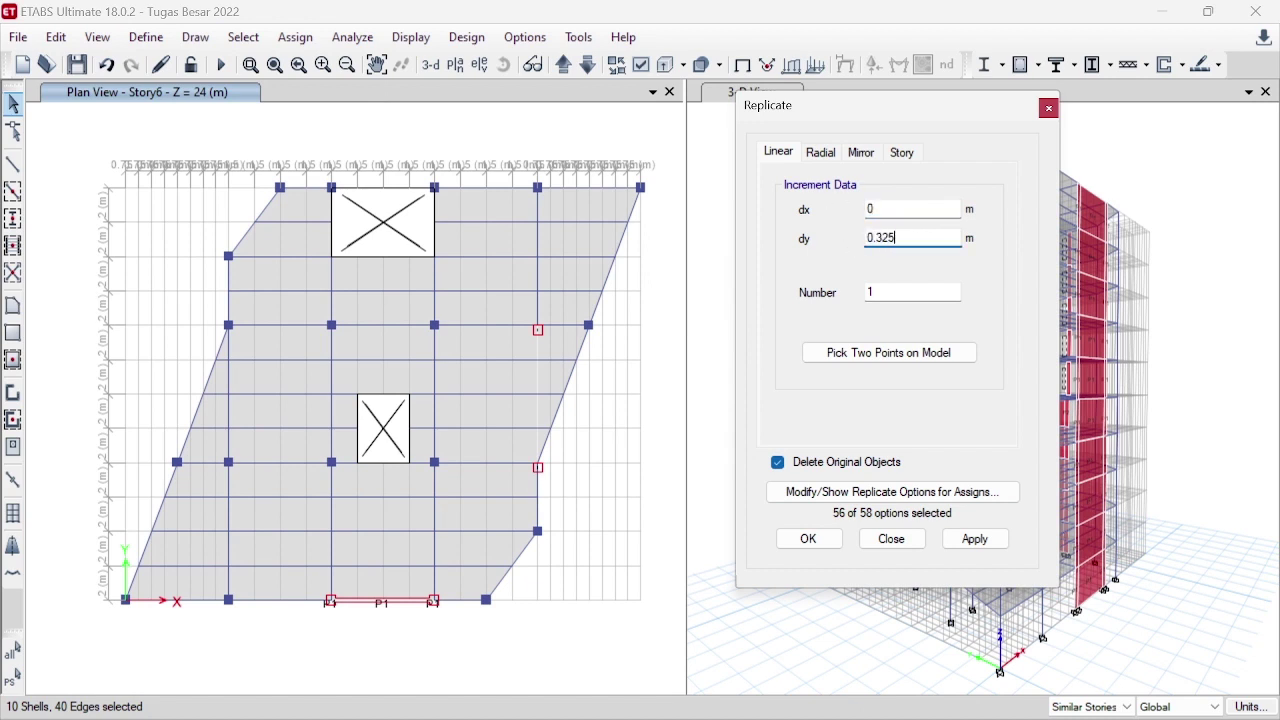
{"action": "left_click", "coordinate": [973, 547]}
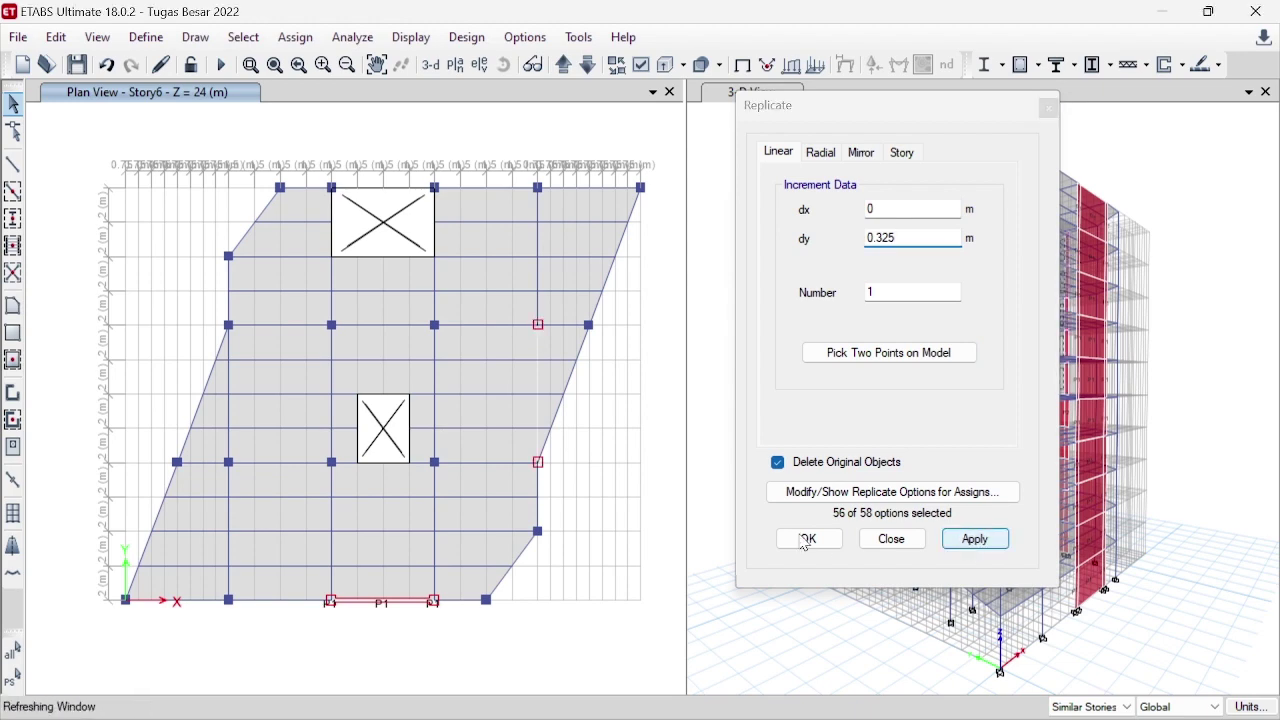
{"action": "left_click", "coordinate": [802, 538]}
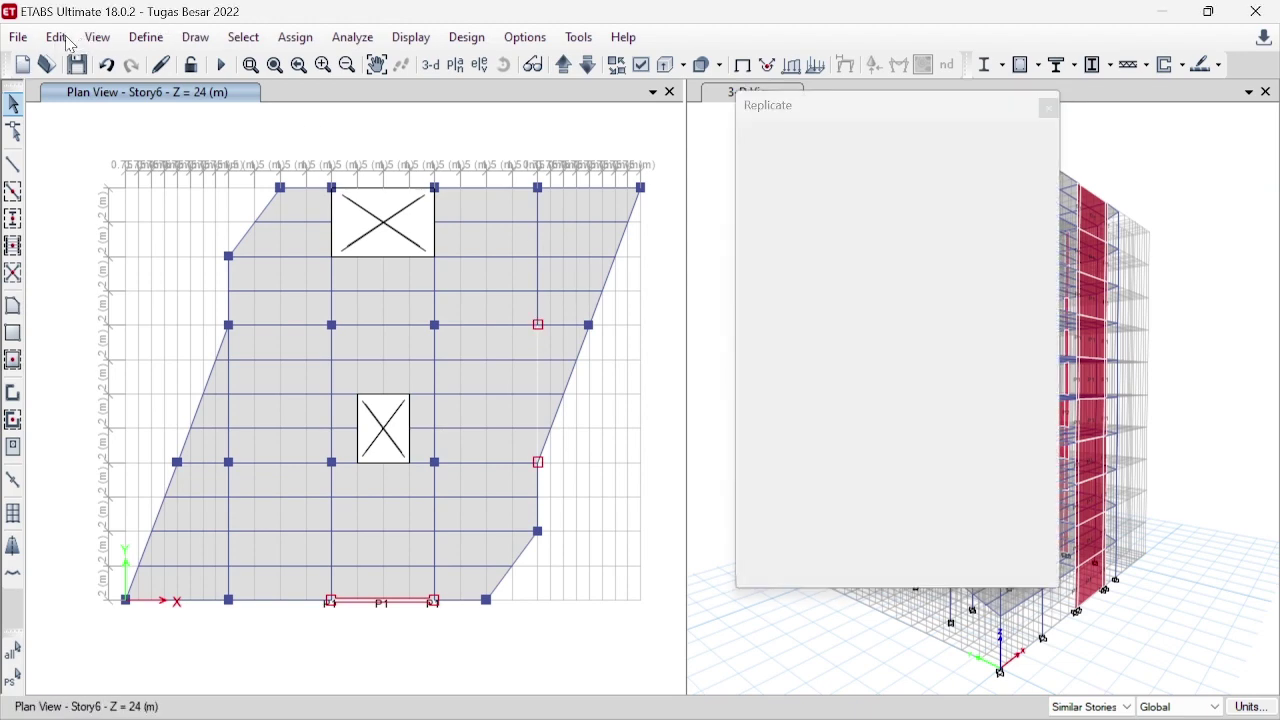
- Draw a straight Dinding Geser 250 Pier wall on X 24 m between the inner ends of the two boundary walls, with no drawing control
{"action": "left_click", "coordinate": [21, 396]}
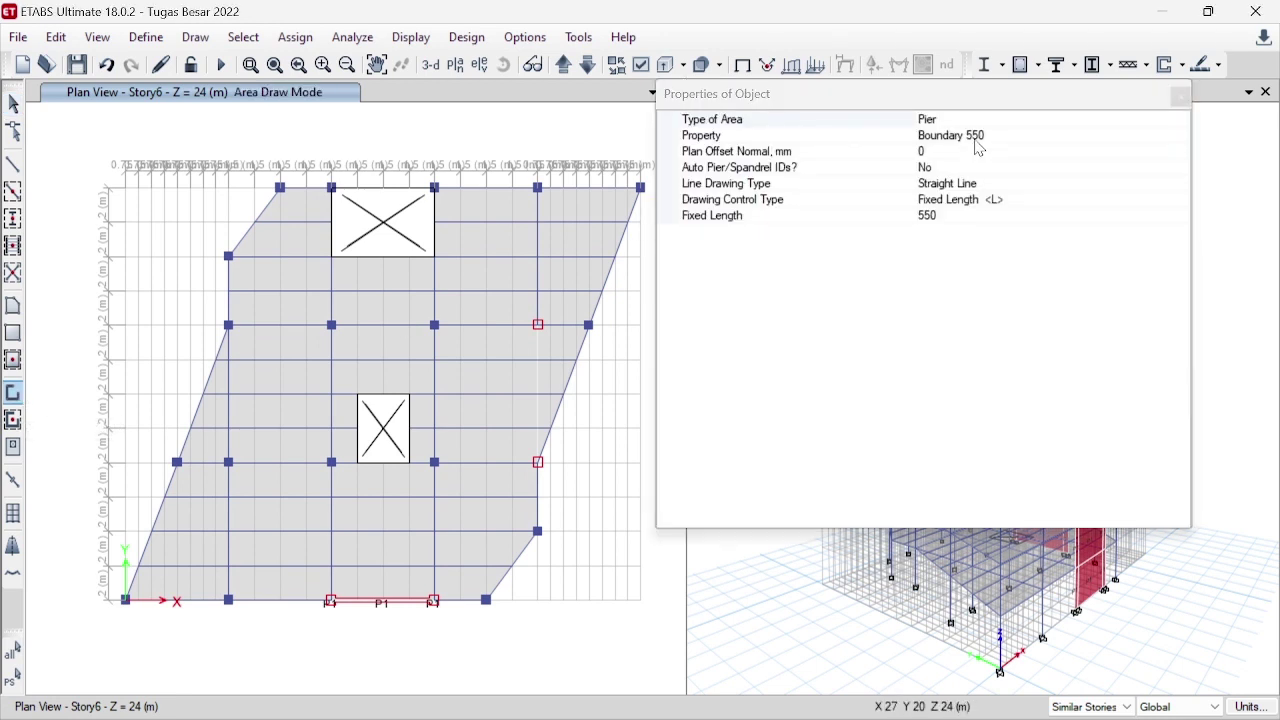
{"action": "left_click", "coordinate": [1039, 139]}
{"action": "left_click", "coordinate": [1181, 137]}
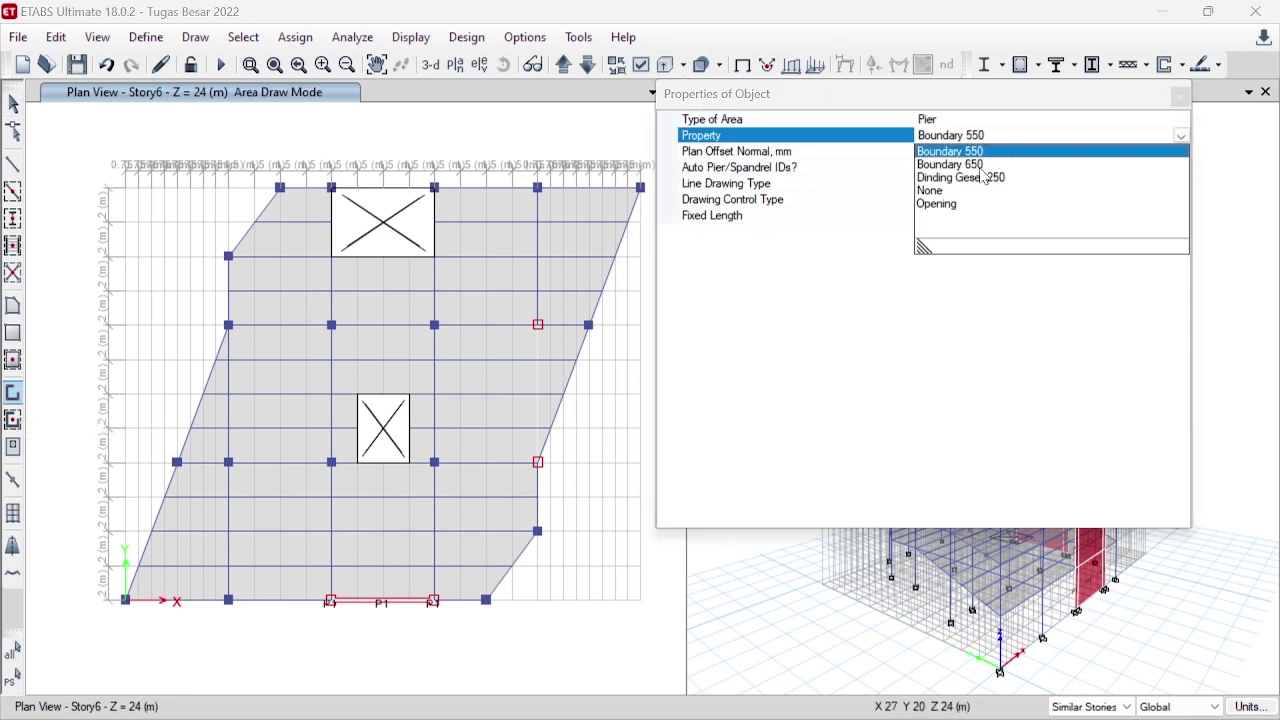
{"action": "left_click", "coordinate": [984, 177]}
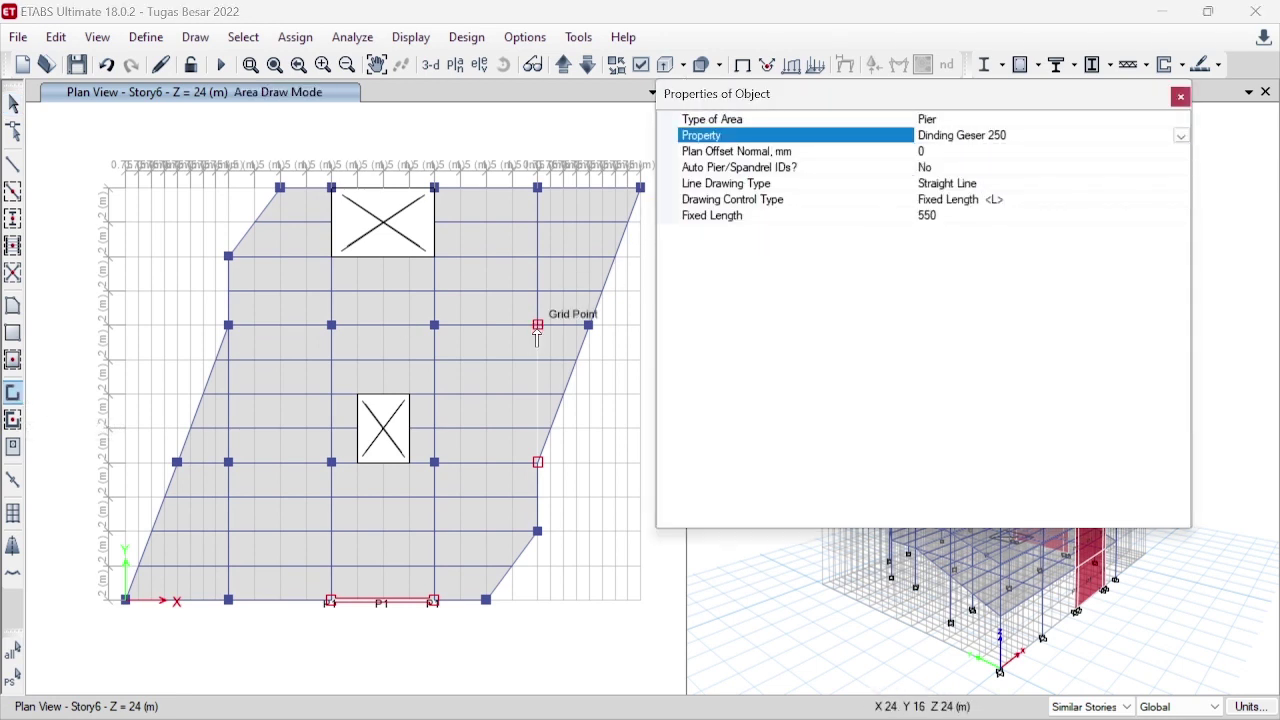
{"action": "scroll", "coordinate": [538, 338], "scroll_direction": "up", "scroll_amount": 5}
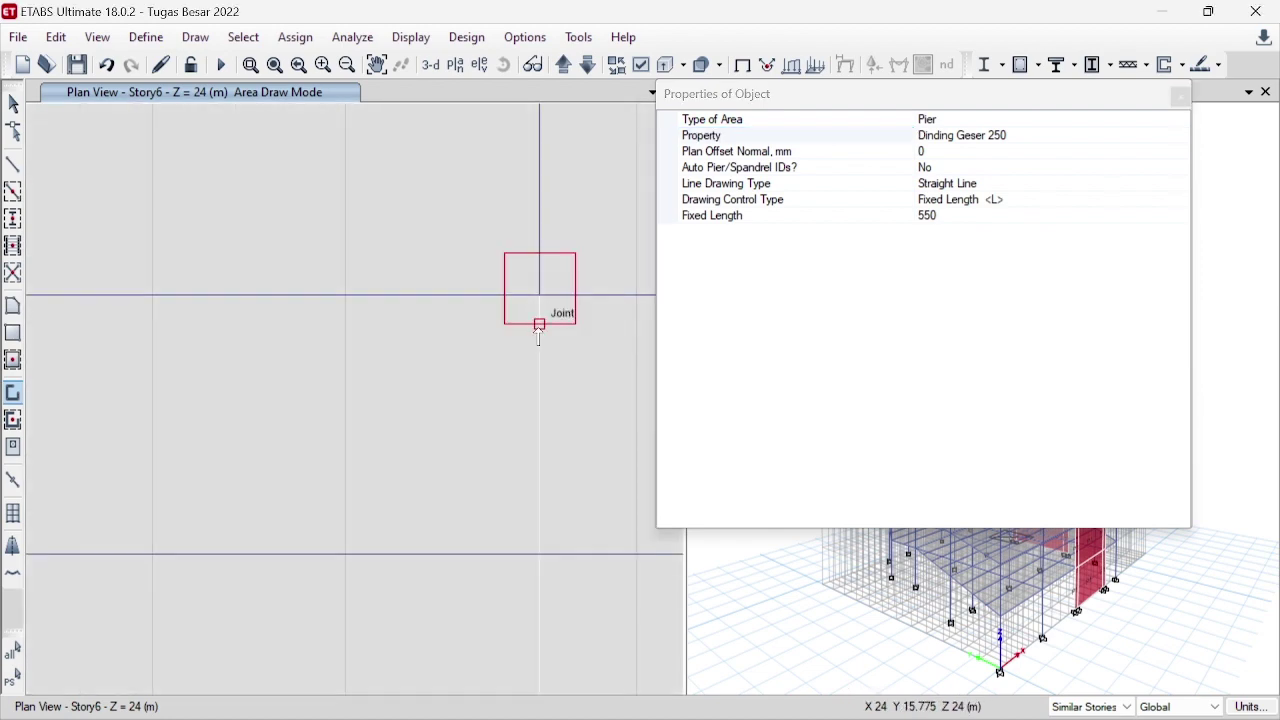
{"action": "scroll", "coordinate": [538, 338], "scroll_direction": "down", "scroll_amount": 6}
{"action": "scroll", "coordinate": [544, 531], "scroll_direction": "up", "scroll_amount": 4}
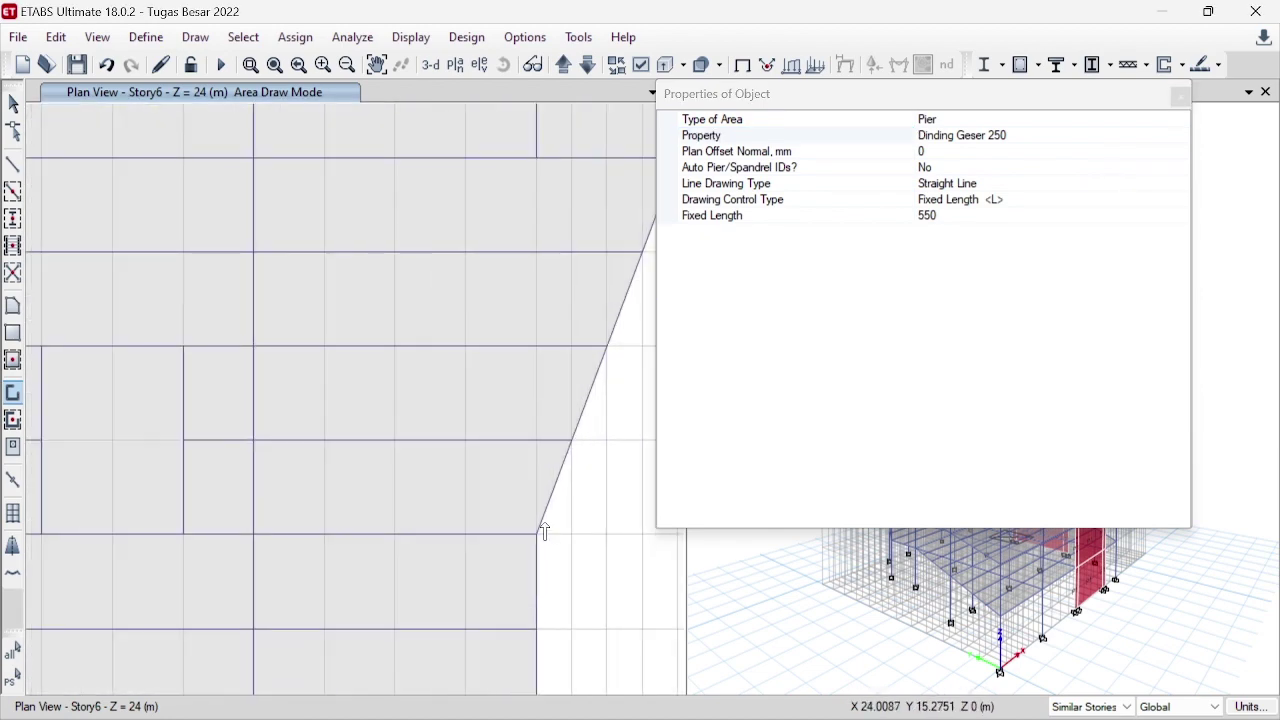
{"action": "left_click", "coordinate": [1089, 200]}
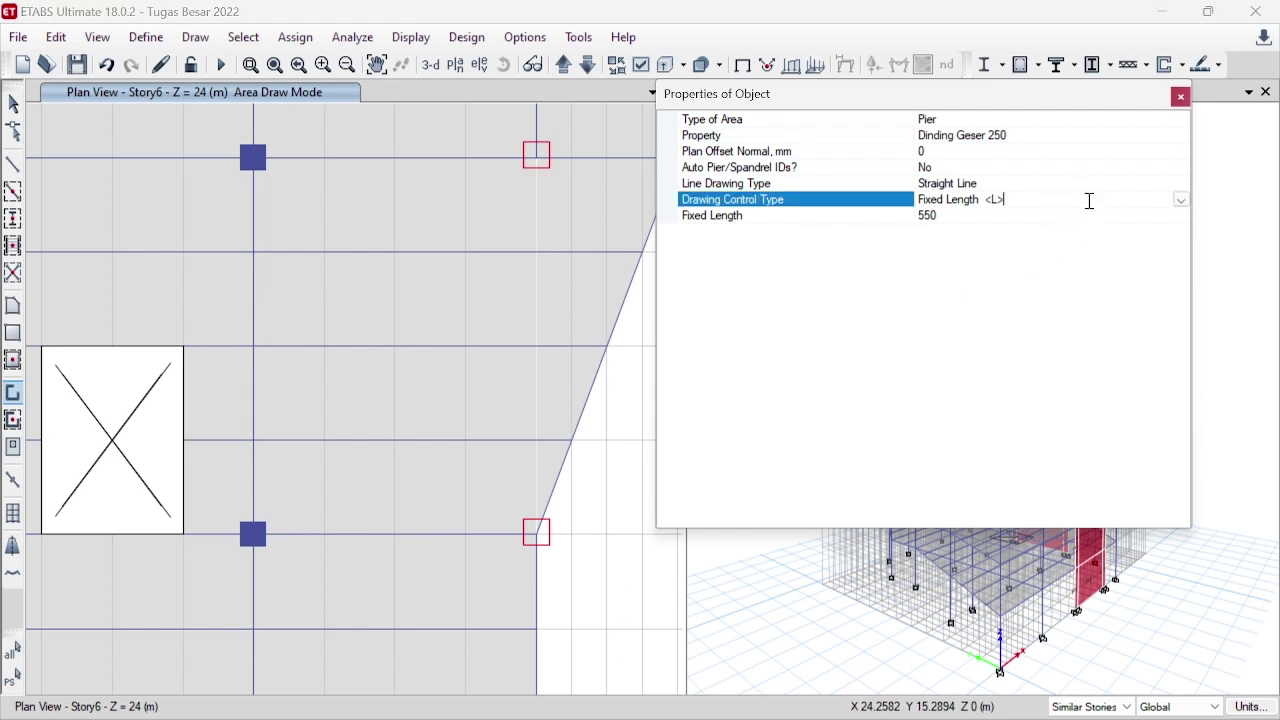
{"action": "left_click", "coordinate": [1181, 200]}
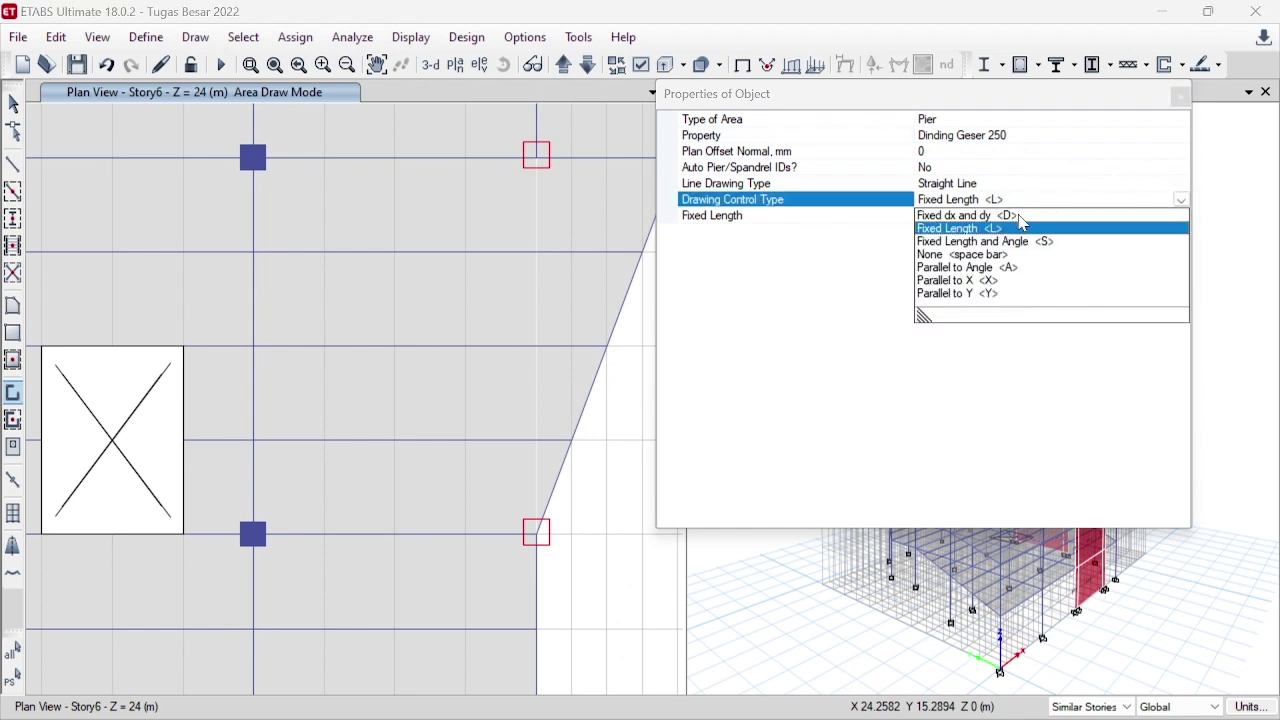
{"action": "left_click", "coordinate": [965, 255]}
{"action": "left_click", "coordinate": [536, 155]}
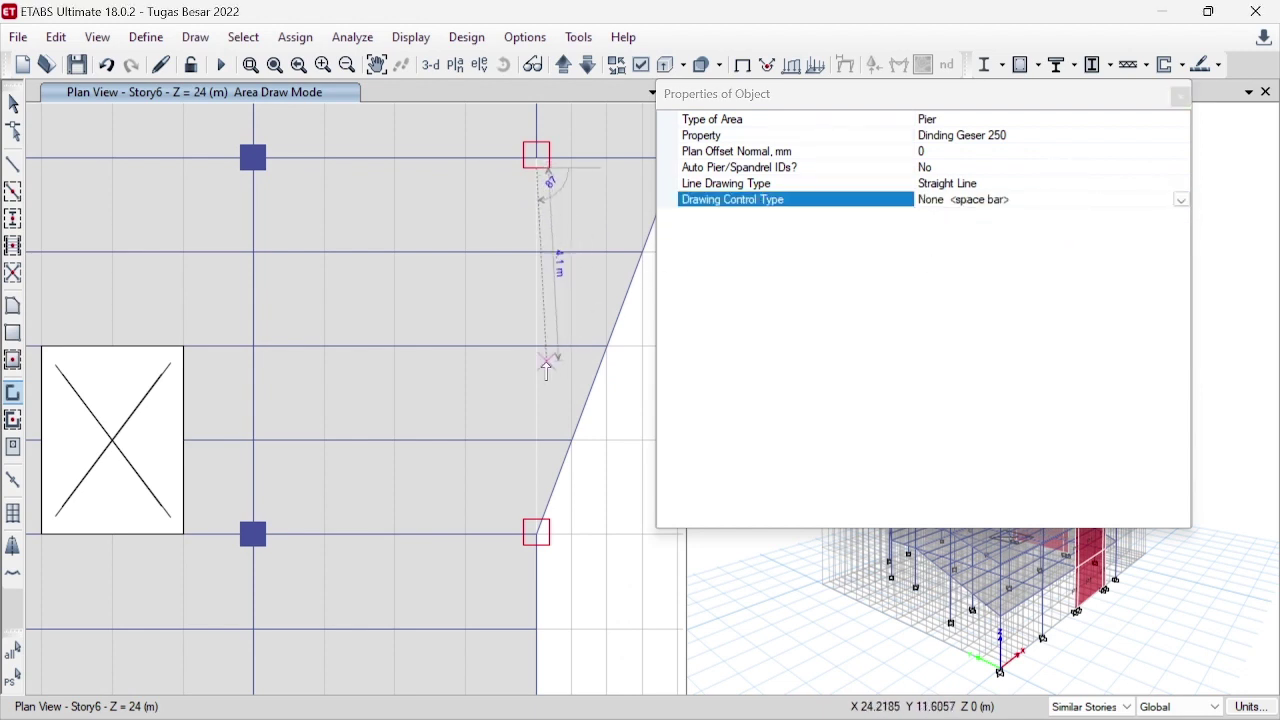
{"action": "left_click", "coordinate": [536, 525]}
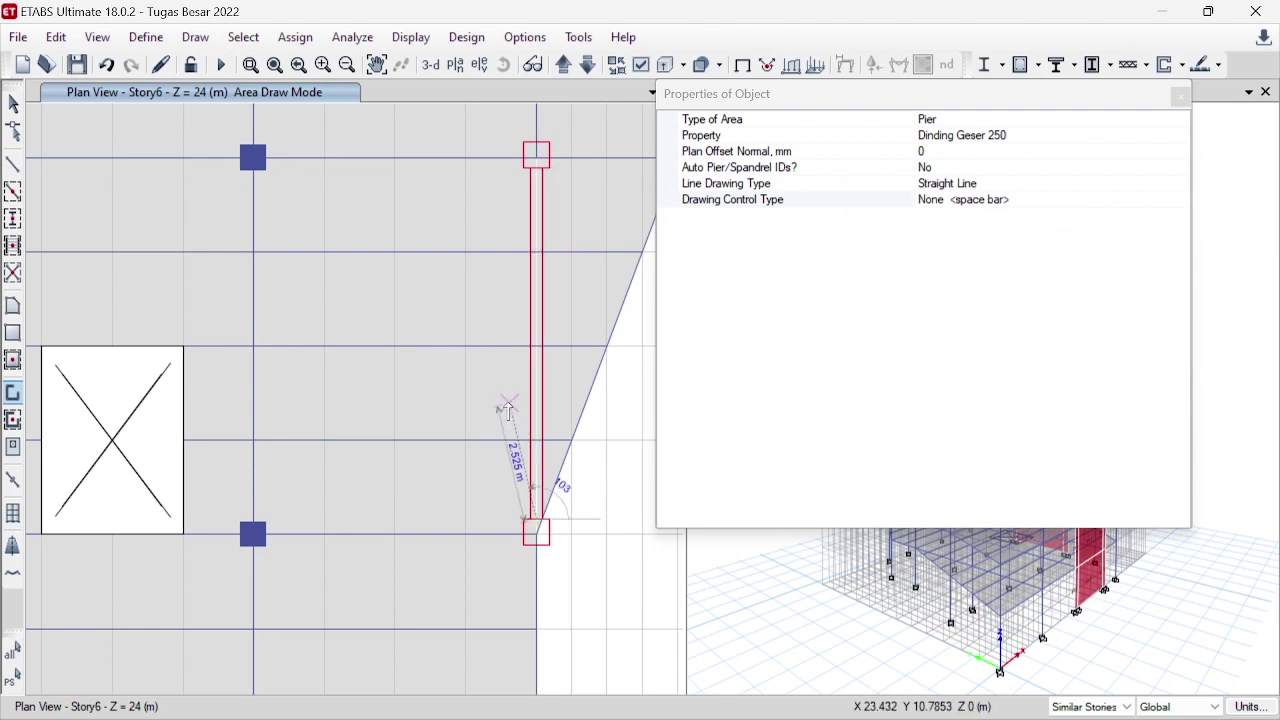
{"action": "key", "text": "Escape"}
- Assign pier label P2 to the shear wall and both boundary walls on X 24 m between Y 8 m and Y 16 m
{"action": "scroll", "coordinate": [558, 407], "scroll_direction": "down", "scroll_amount": 3}
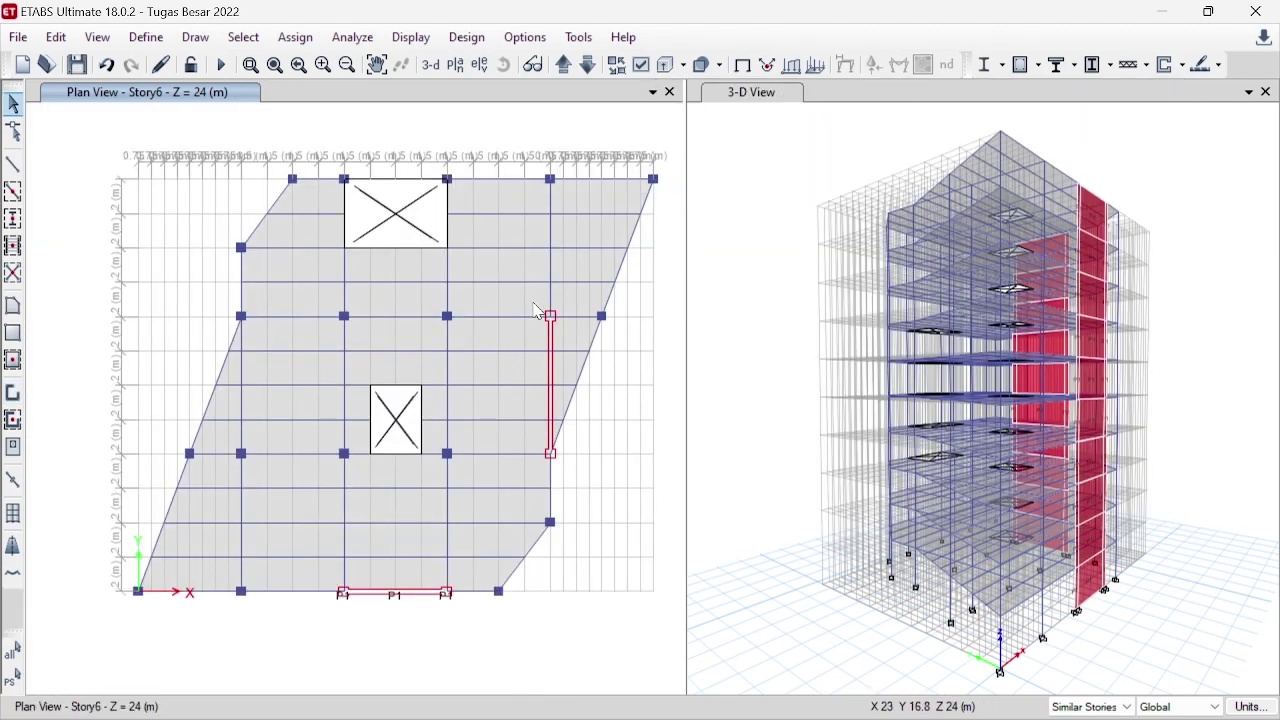
{"action": "mouse_move", "coordinate": [546, 325]}
{"action": "left_mouse_down"}
{"action": "mouse_move", "coordinate": [551, 471]}
{"action": "mouse_move", "coordinate": [565, 482]}
{"action": "left_mouse_up"}
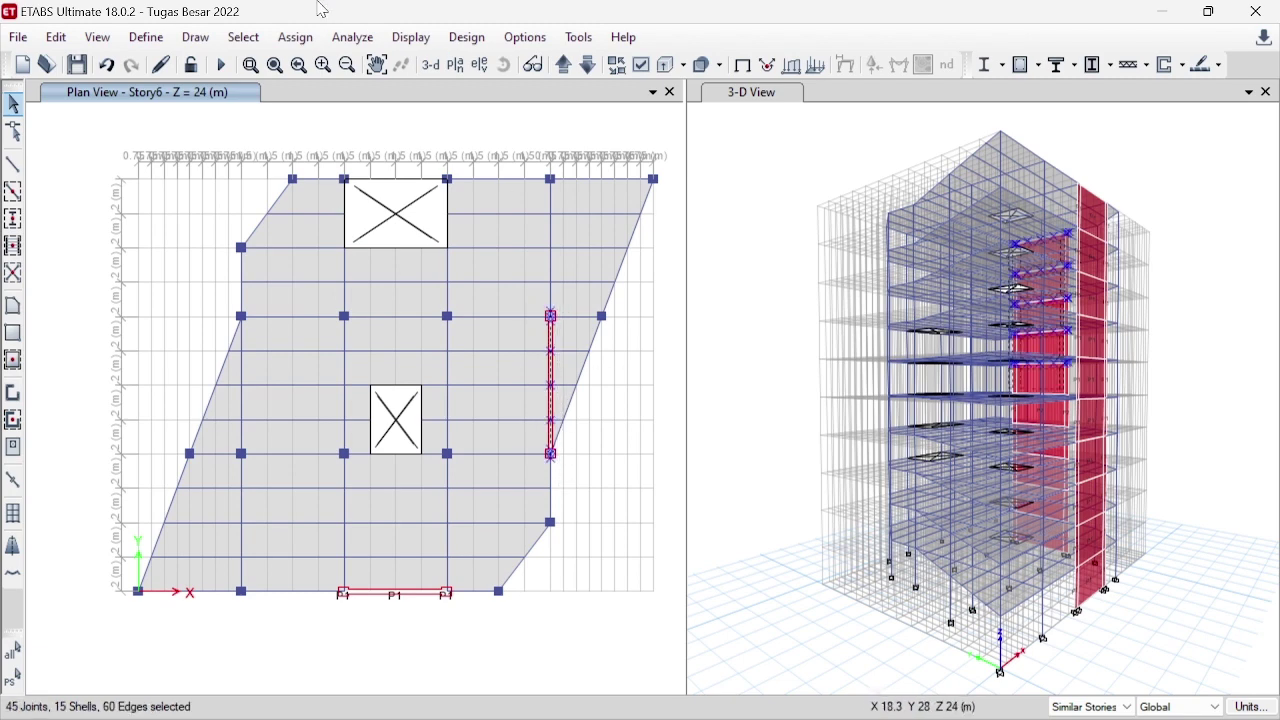
{"action": "left_click", "coordinate": [295, 37]}
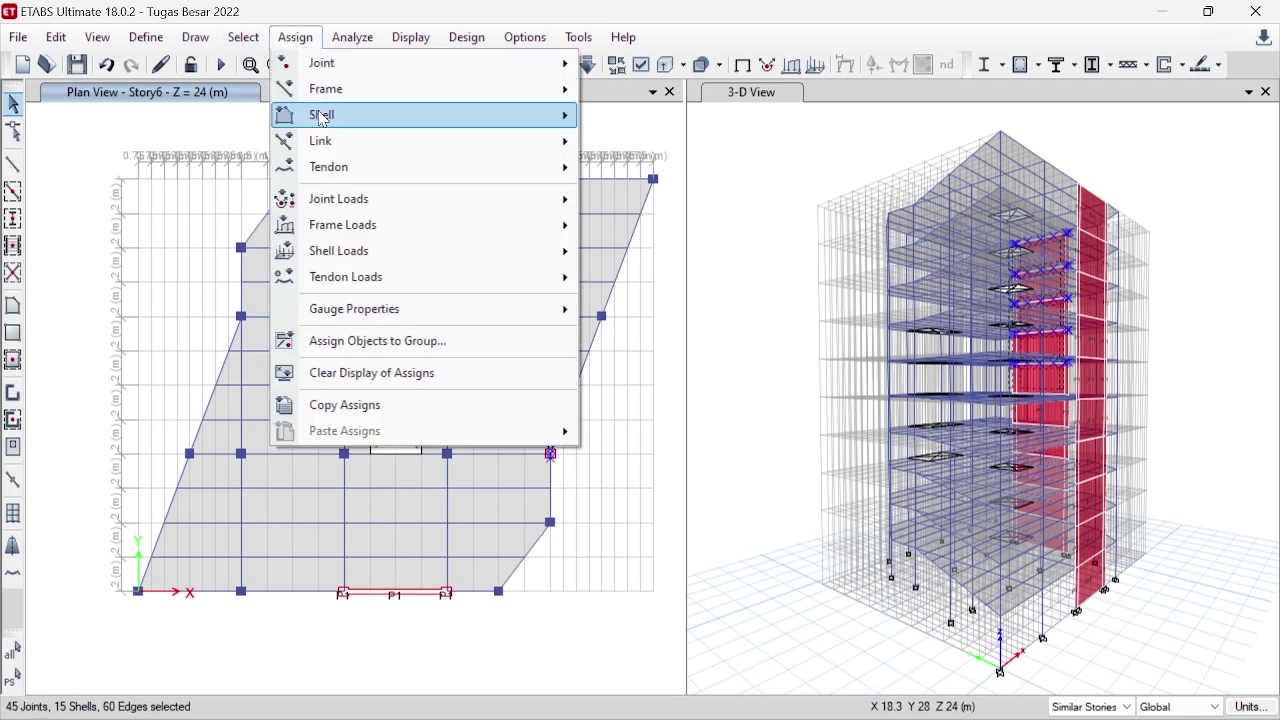
{"action": "mouse_move", "coordinate": [330, 114]}
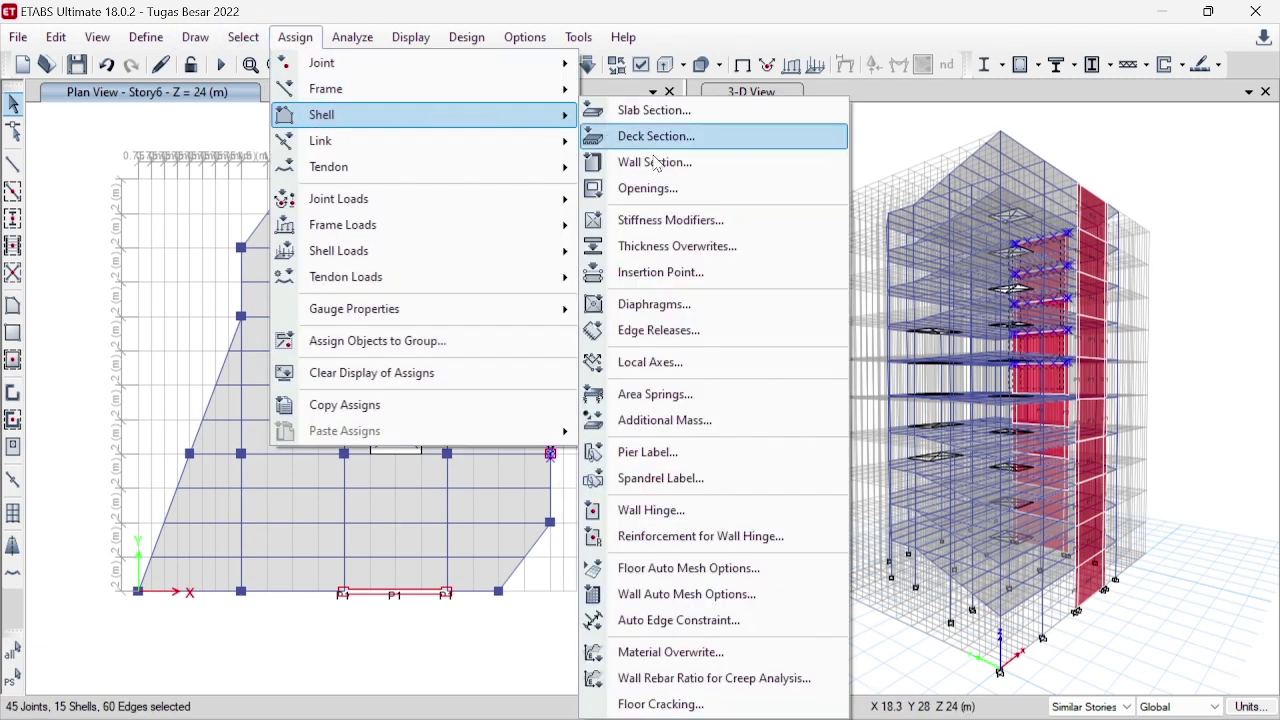
{"action": "left_click", "coordinate": [666, 452]}
{"action": "left_click", "coordinate": [541, 231]}
{"action": "left_click", "coordinate": [541, 218]}
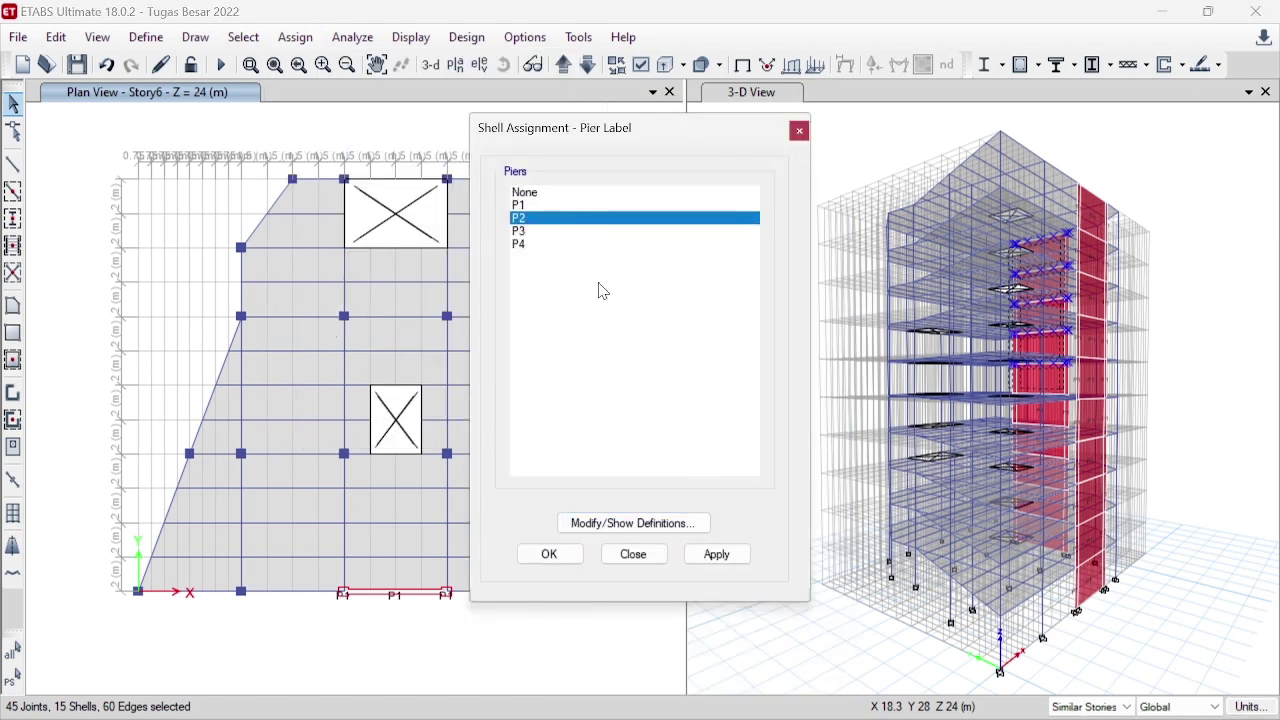
{"action": "left_click", "coordinate": [717, 563]}
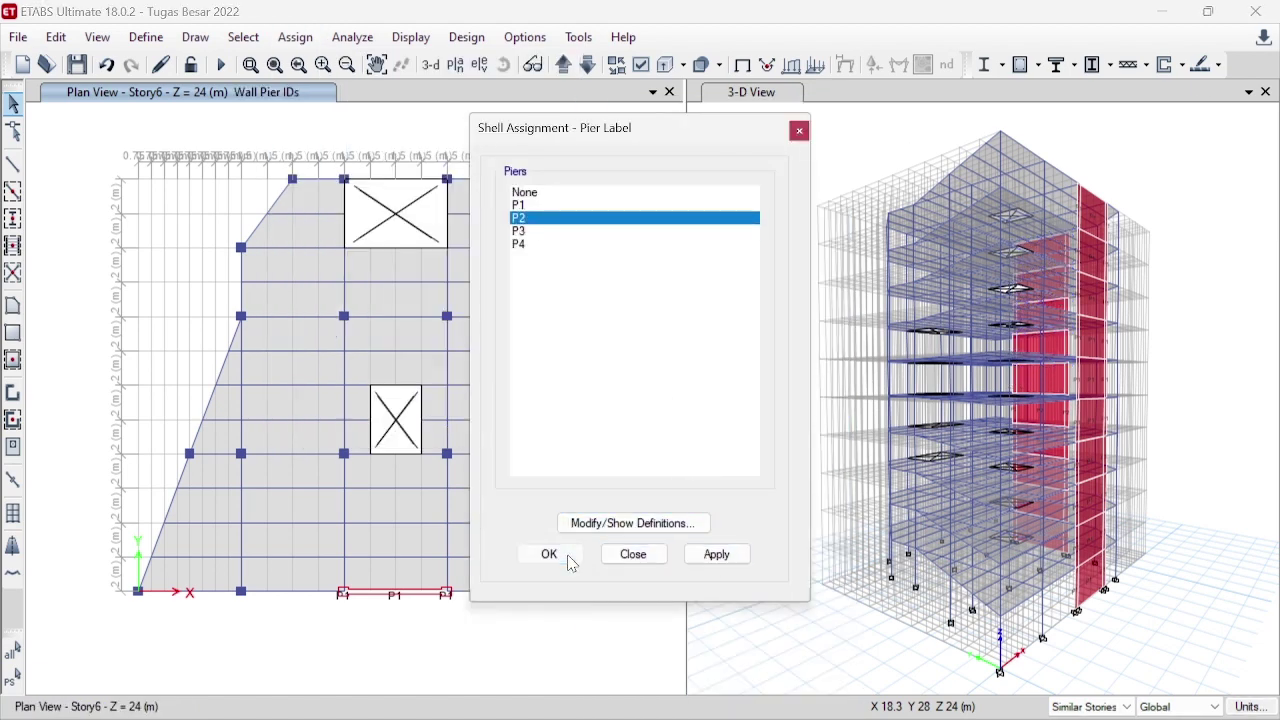
{"action": "left_click", "coordinate": [567, 558]}
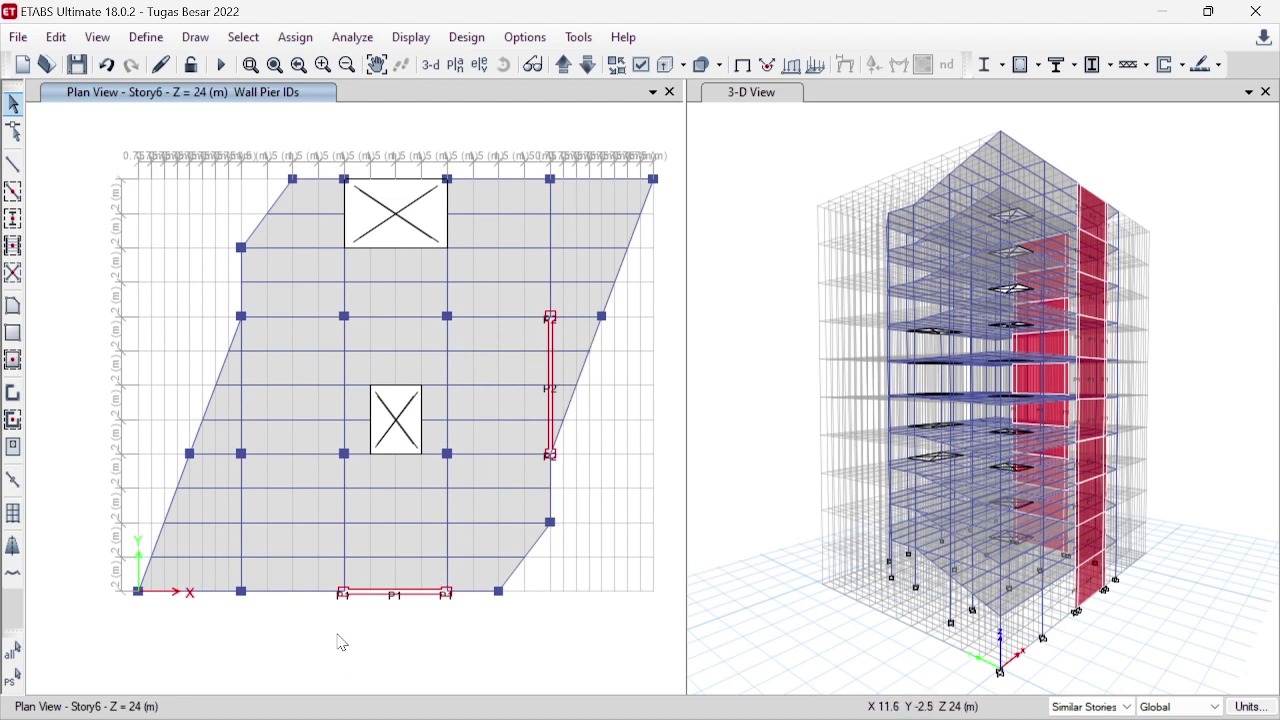
- Set the story mode to All Stories and select the complete P1 wall on Y 0 m between X 12 m and X 18 m
{"action": "scroll", "coordinate": [368, 615], "scroll_direction": "up", "scroll_amount": 3}
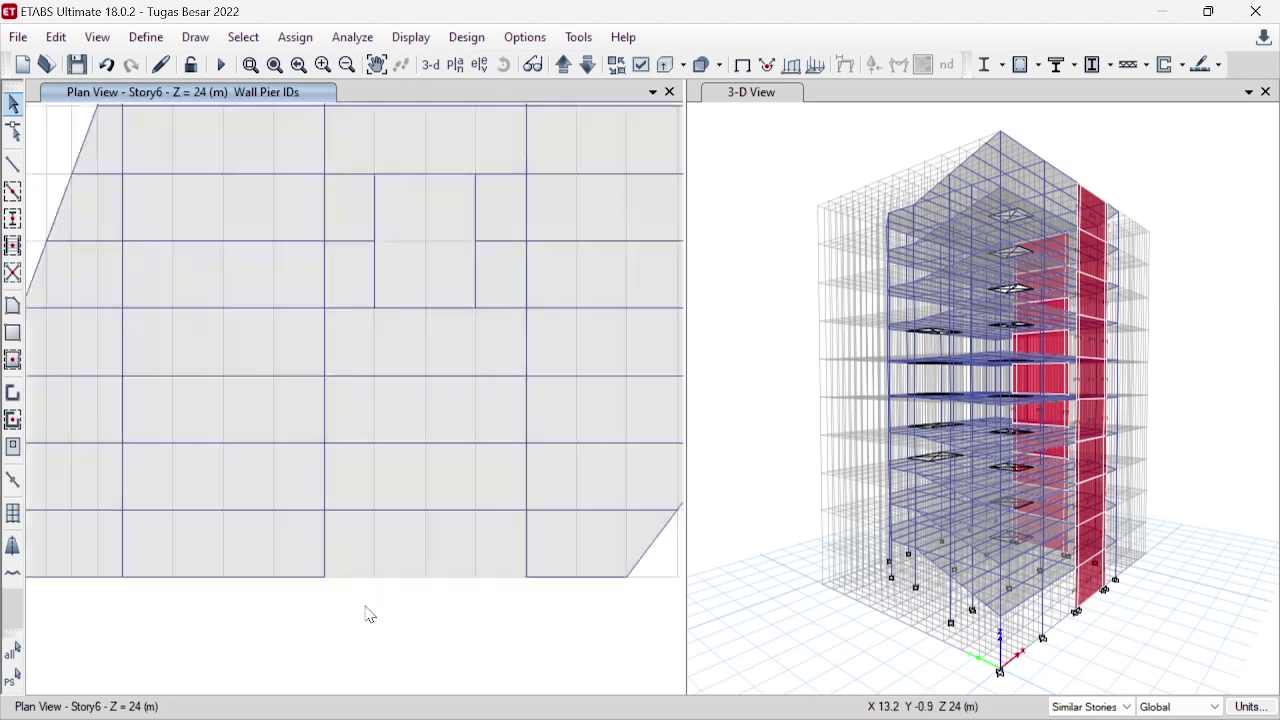
{"action": "left_click_drag", "start_coordinate": [275, 537], "coordinate": [621, 606]}
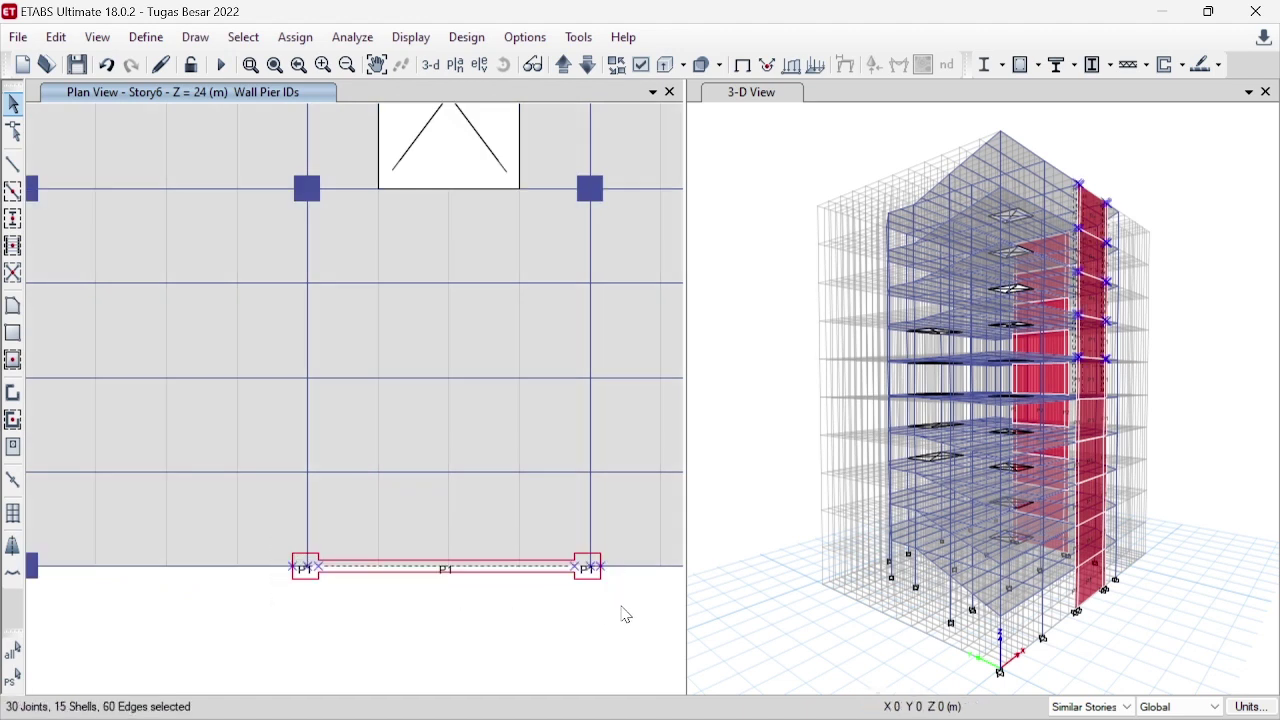
{"action": "key", "text": "ctrl+q"}
{"action": "left_click", "coordinate": [738, 654]}
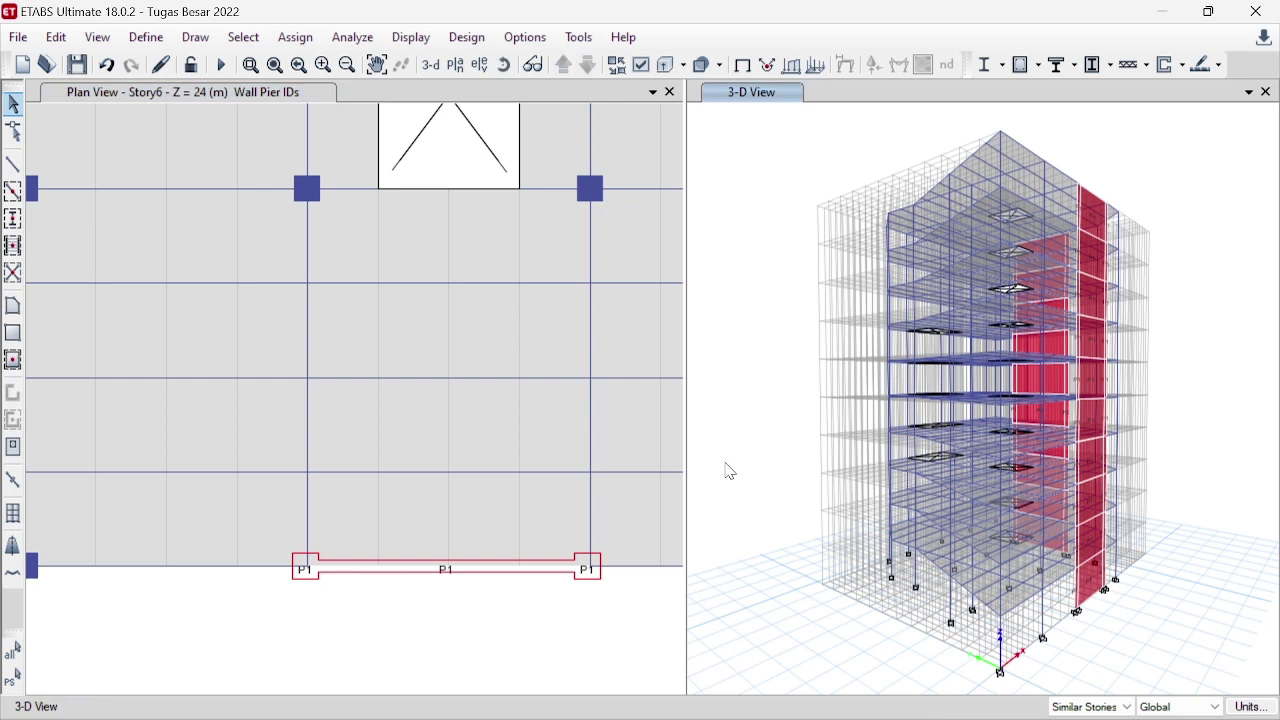
{"action": "left_click", "coordinate": [496, 624]}
{"action": "left_click", "coordinate": [1090, 707]}
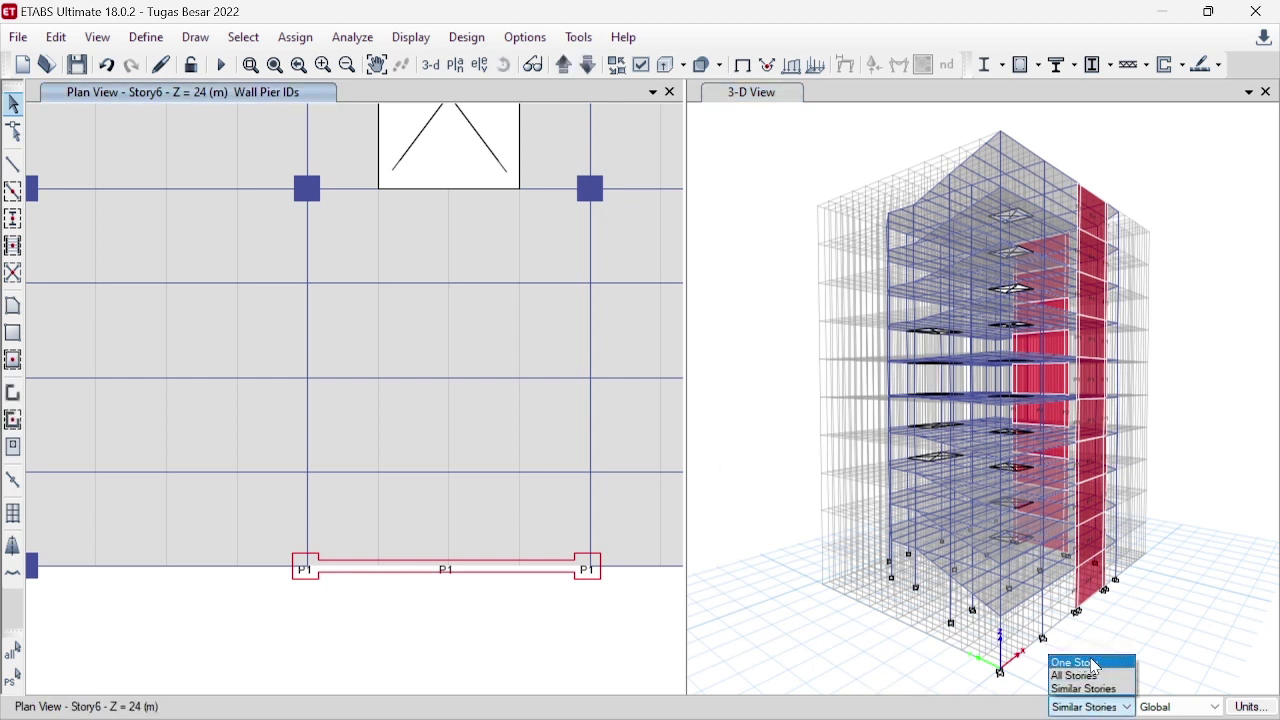
{"action": "left_click", "coordinate": [1092, 676]}
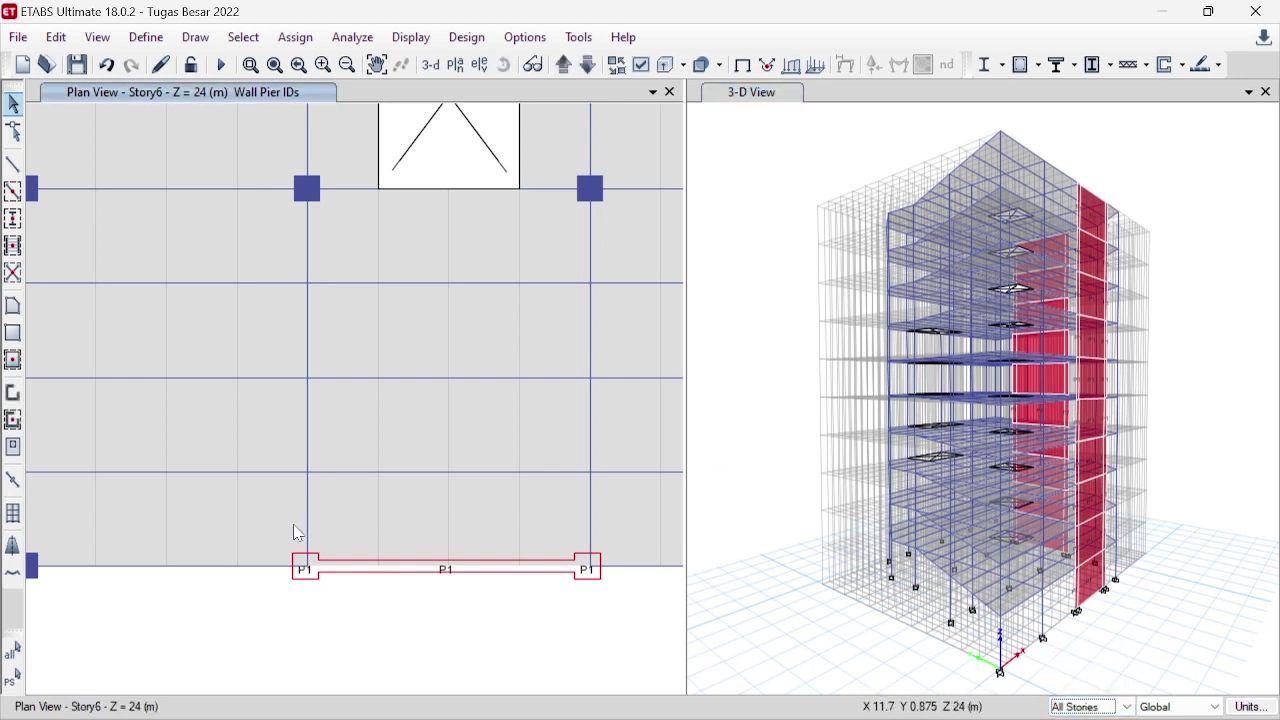
{"action": "left_click_drag", "start_coordinate": [277, 531], "coordinate": [626, 608]}
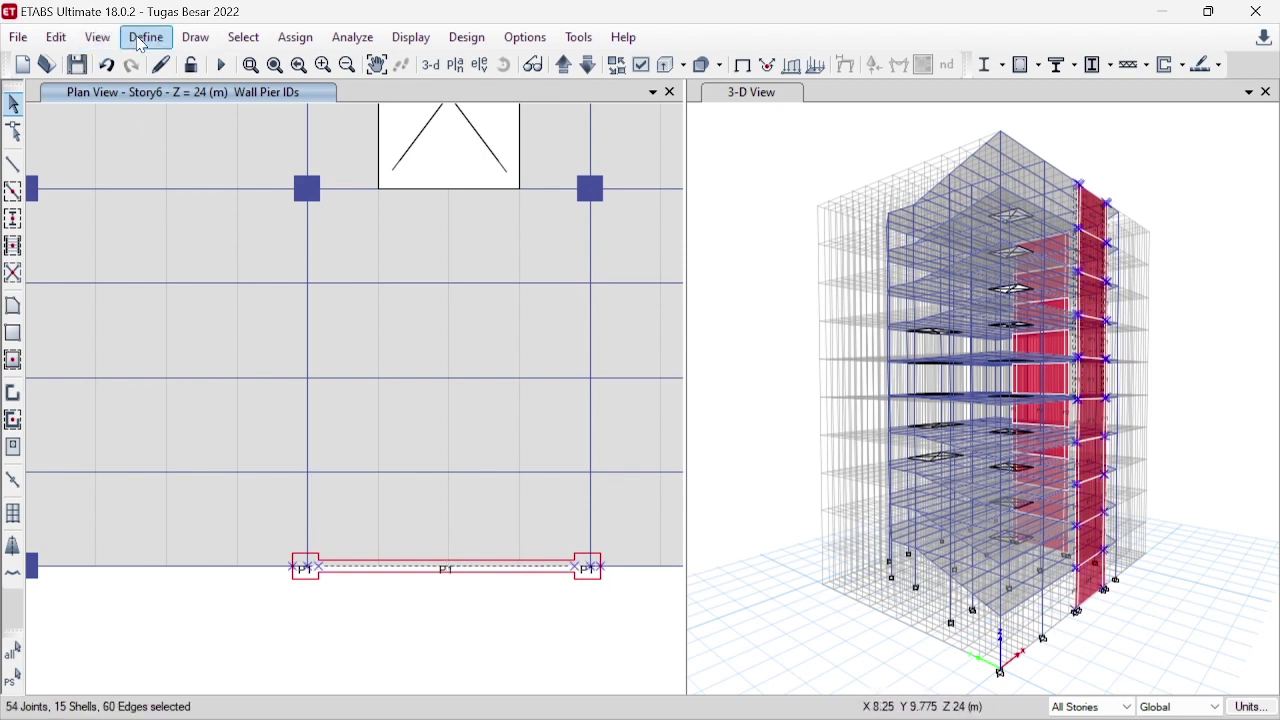
{"action": "left_click", "coordinate": [54, 42]}
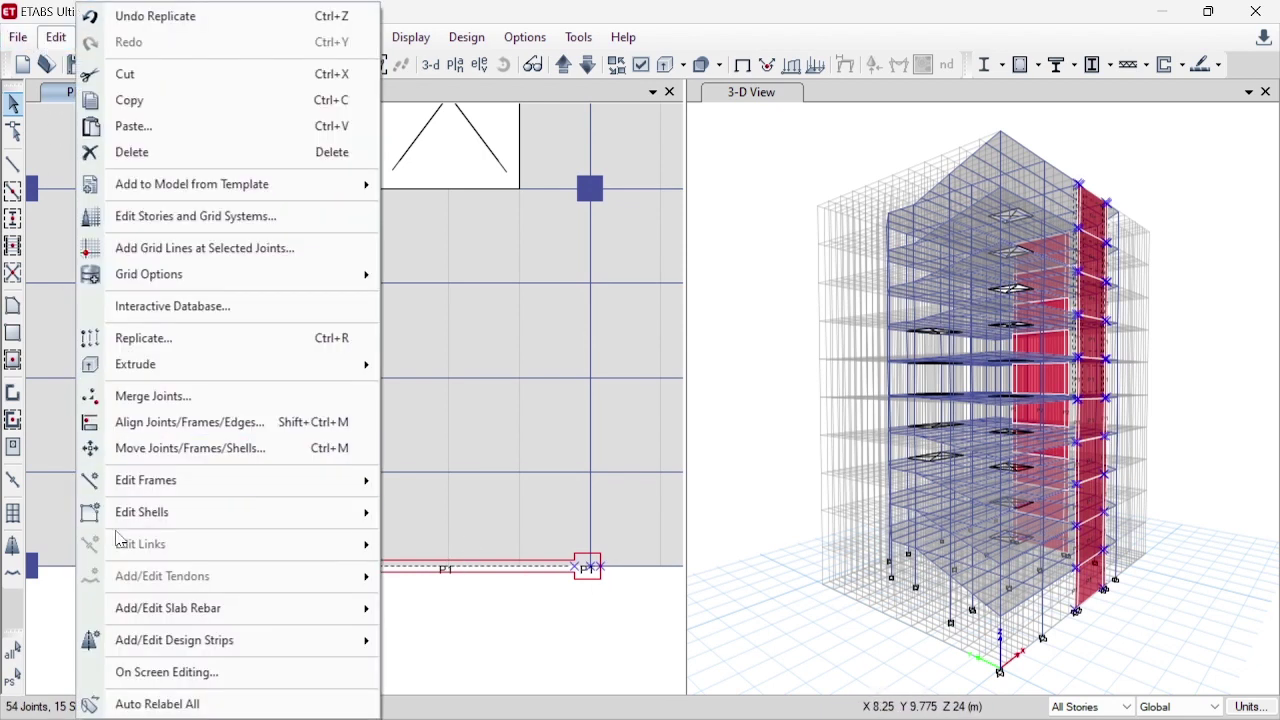
{"action": "left_click", "coordinate": [180, 352]}
{"action": "scroll", "coordinate": [263, 463], "scroll_direction": "down", "scroll_amount": 3}
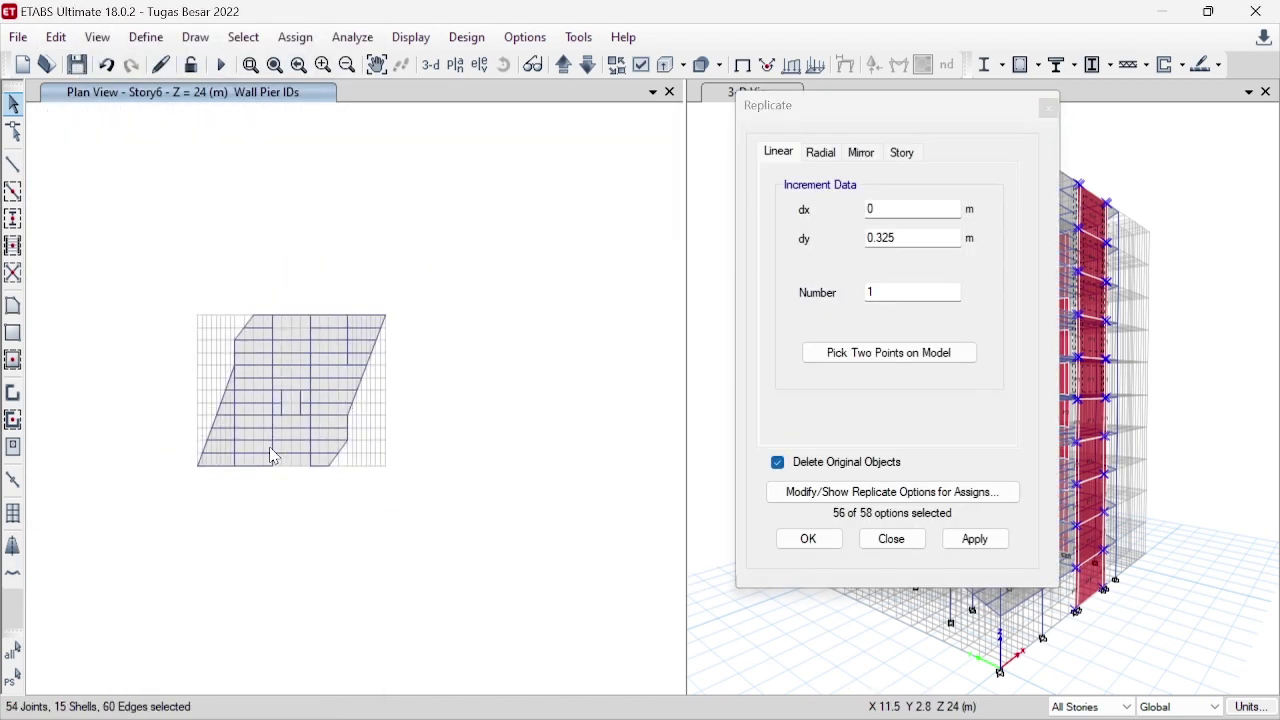
{"action": "scroll", "coordinate": [284, 452], "scroll_direction": "up", "scroll_amount": 3}
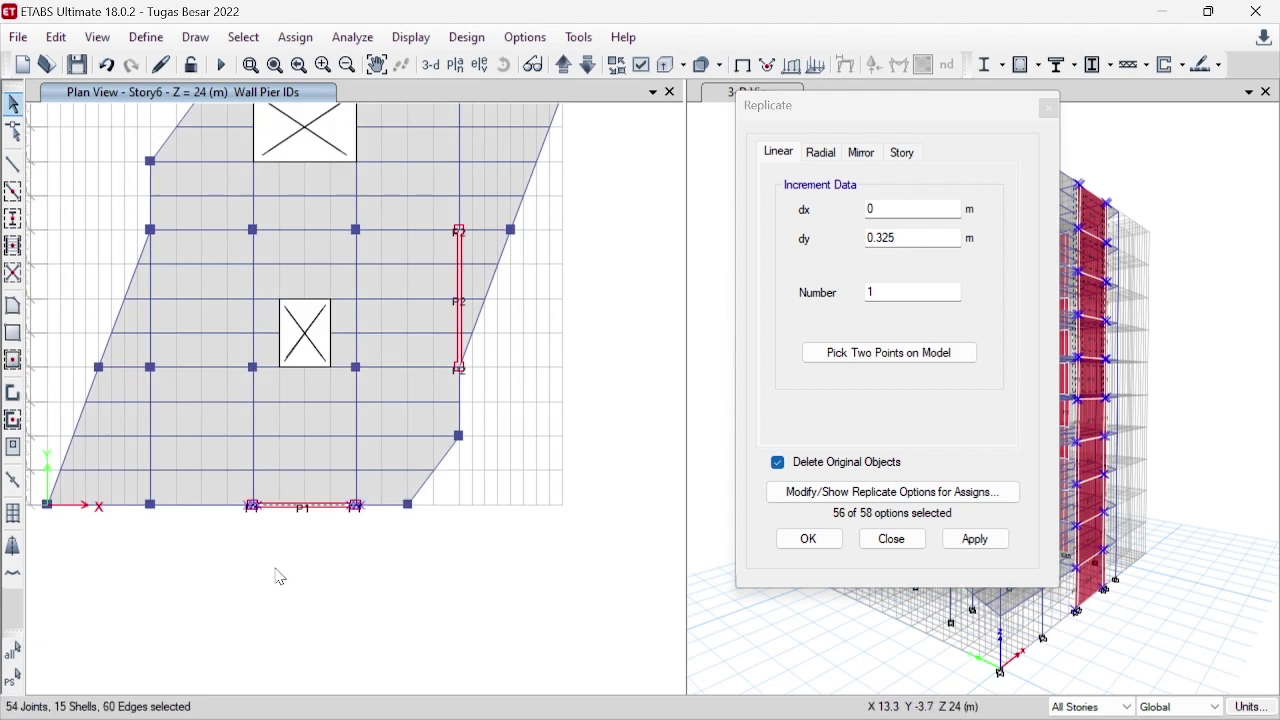
{"action": "scroll", "coordinate": [251, 647], "scroll_direction": "down", "scroll_amount": 3}
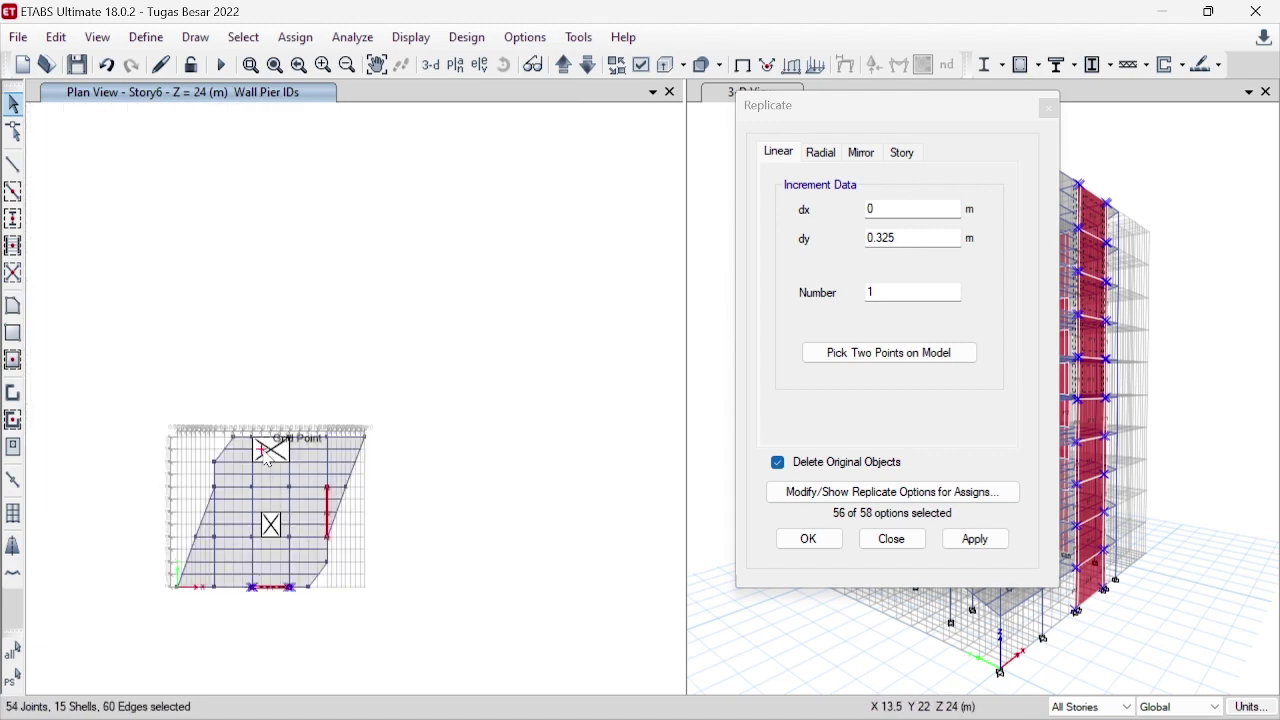
{"action": "scroll", "coordinate": [267, 460], "scroll_direction": "up", "scroll_amount": 3}
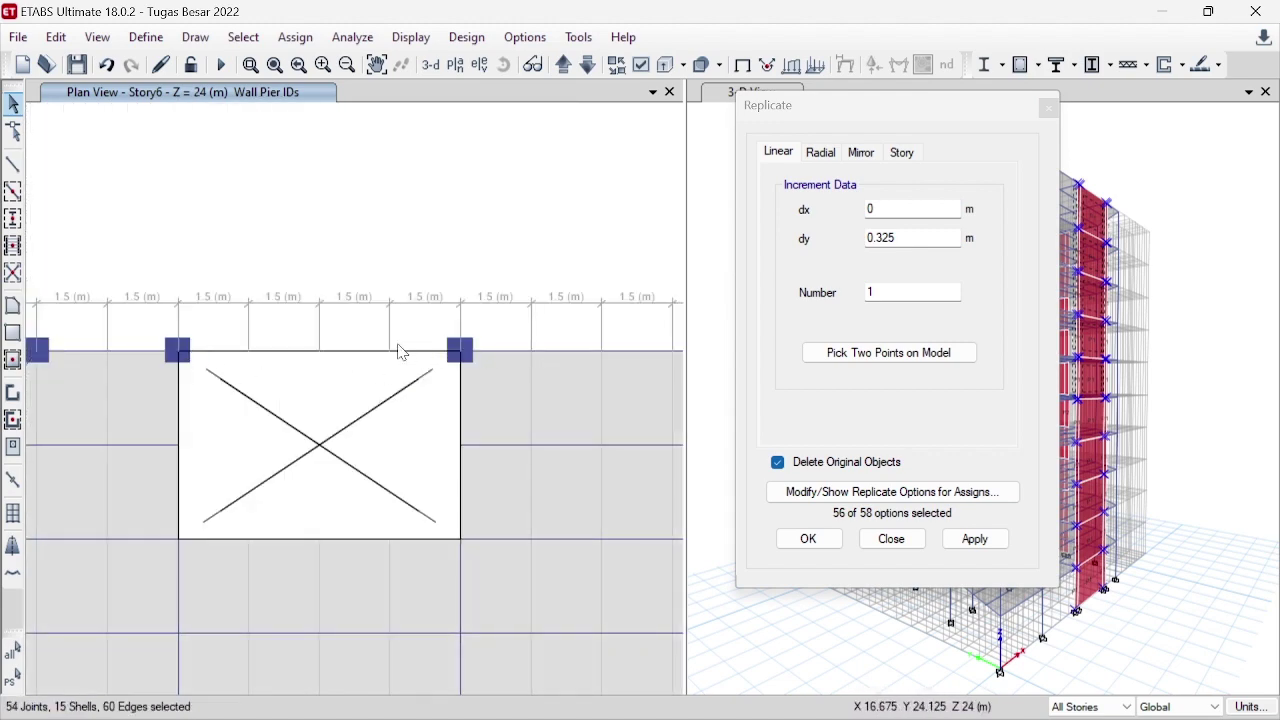
{"action": "scroll", "coordinate": [331, 320], "scroll_direction": "down", "scroll_amount": 3}
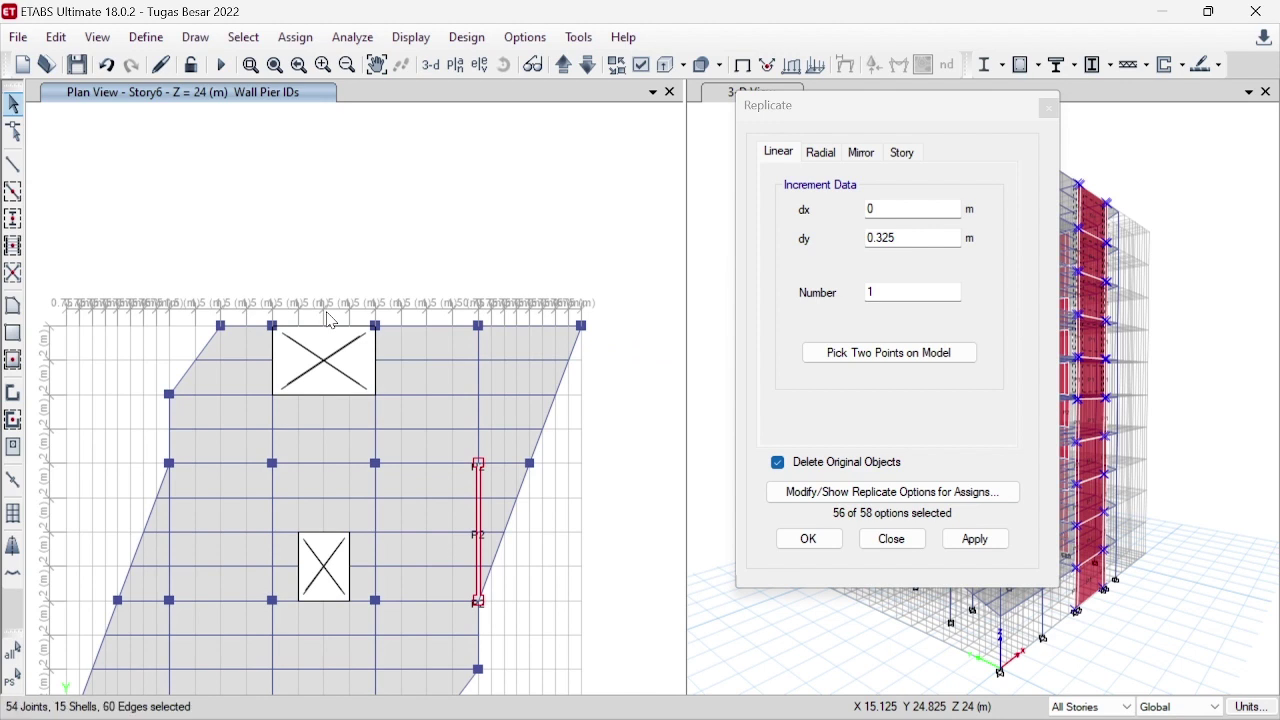
{"action": "left_click", "coordinate": [891, 538]}
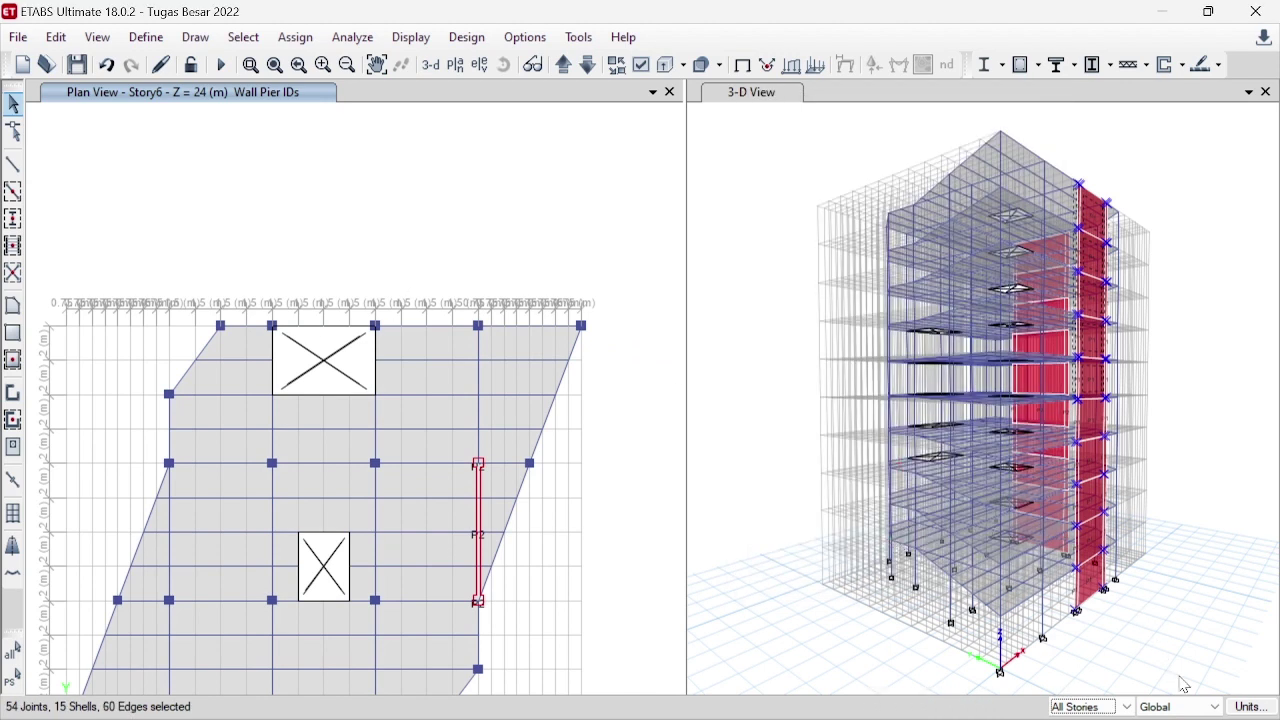
- Try to delete the columns and beam on Y 24 m between X 12 m and X 18 m across all stories
{"action": "left_click", "coordinate": [1124, 707]}
{"action": "left_click", "coordinate": [1124, 710]}
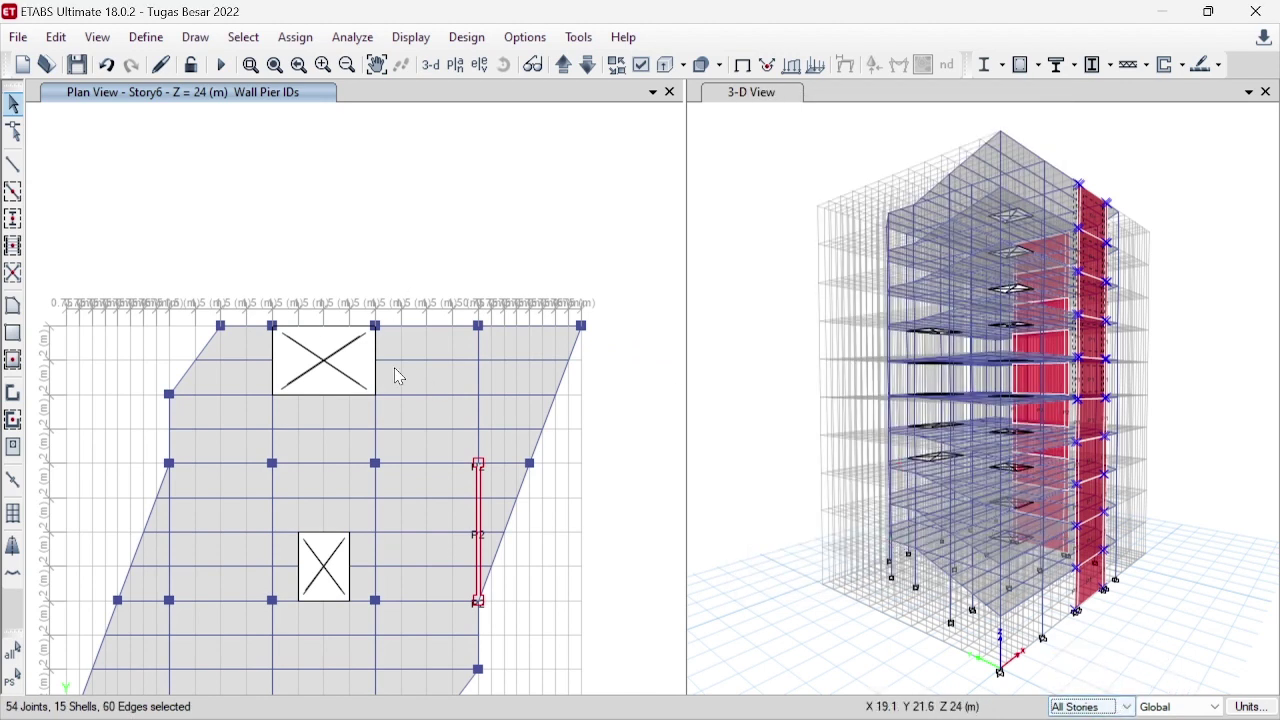
{"action": "left_click_drag", "start_coordinate": [262, 321], "coordinate": [395, 345]}
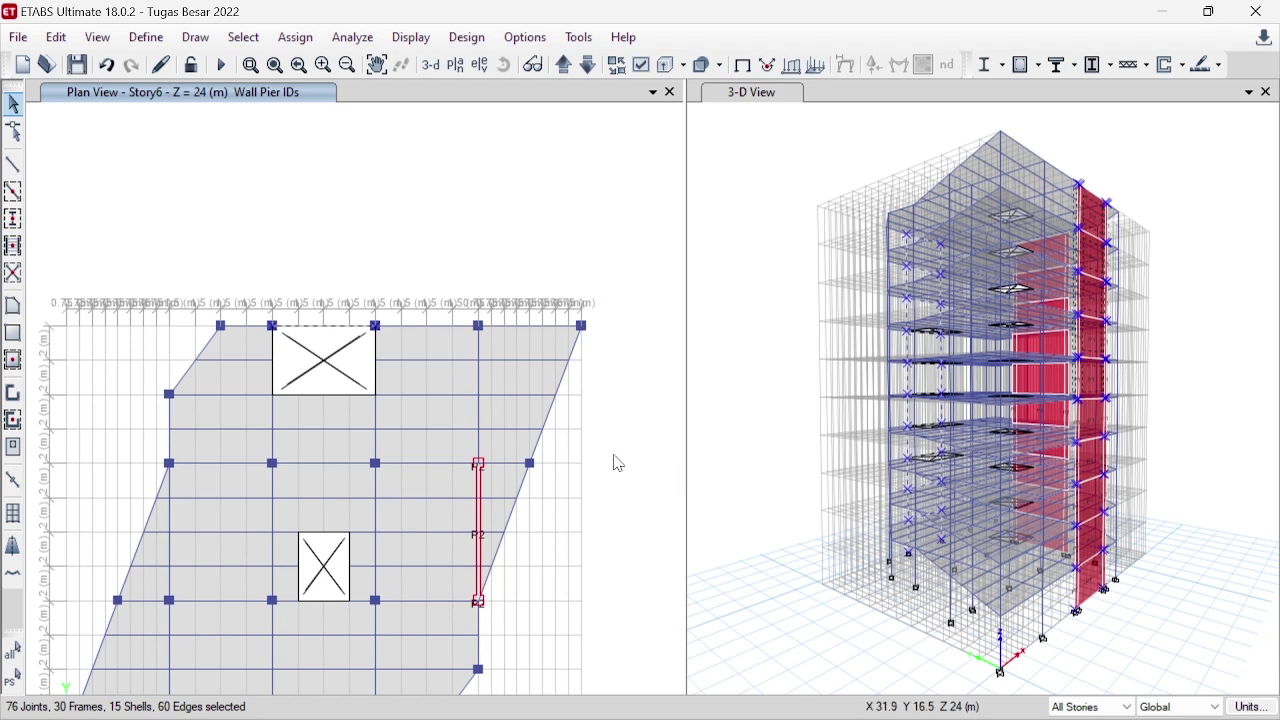
{"action": "key", "text": "Delete"}
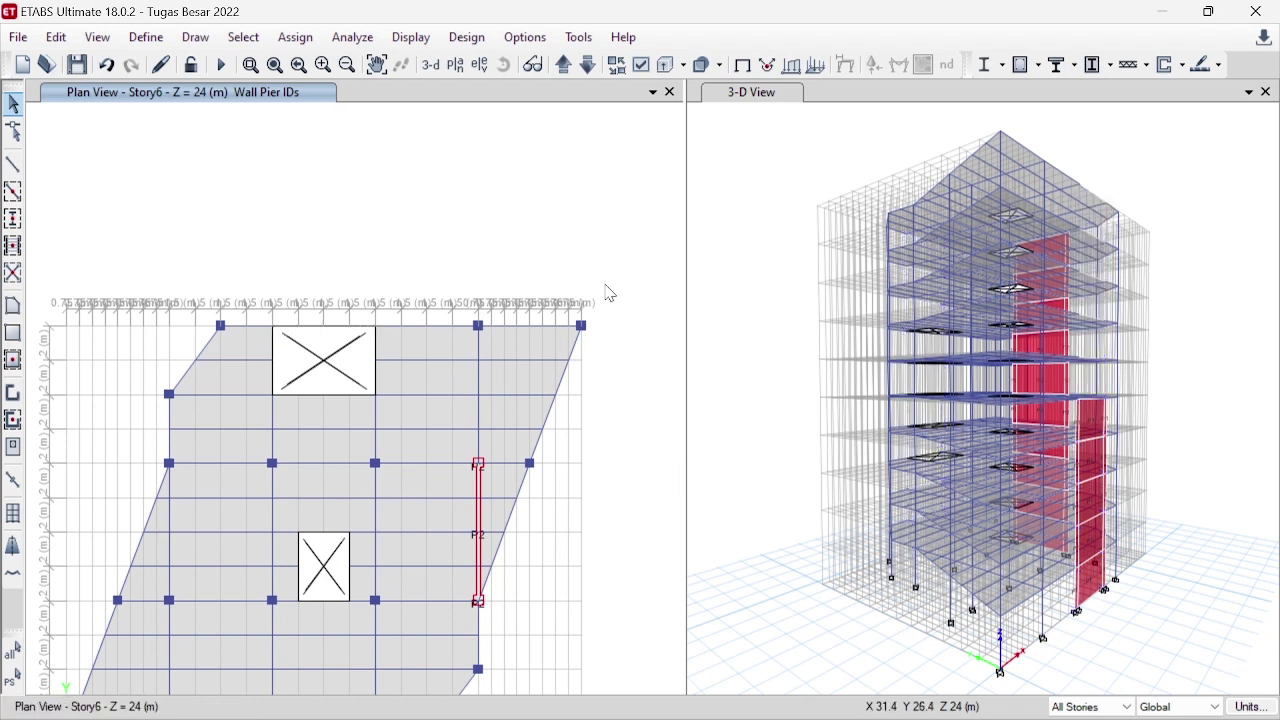
{"action": "scroll", "coordinate": [608, 285], "scroll_direction": "down", "scroll_amount": 3}
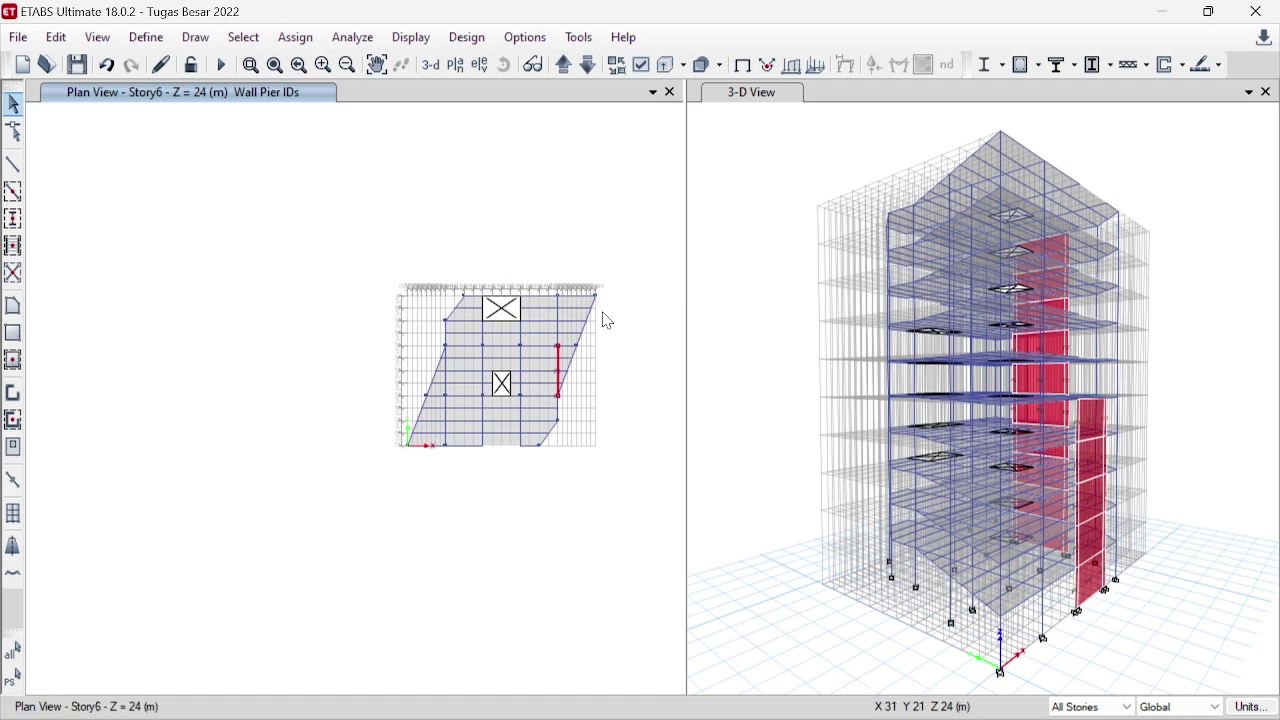
{"action": "scroll", "coordinate": [637, 280], "scroll_direction": "up", "scroll_amount": 3}
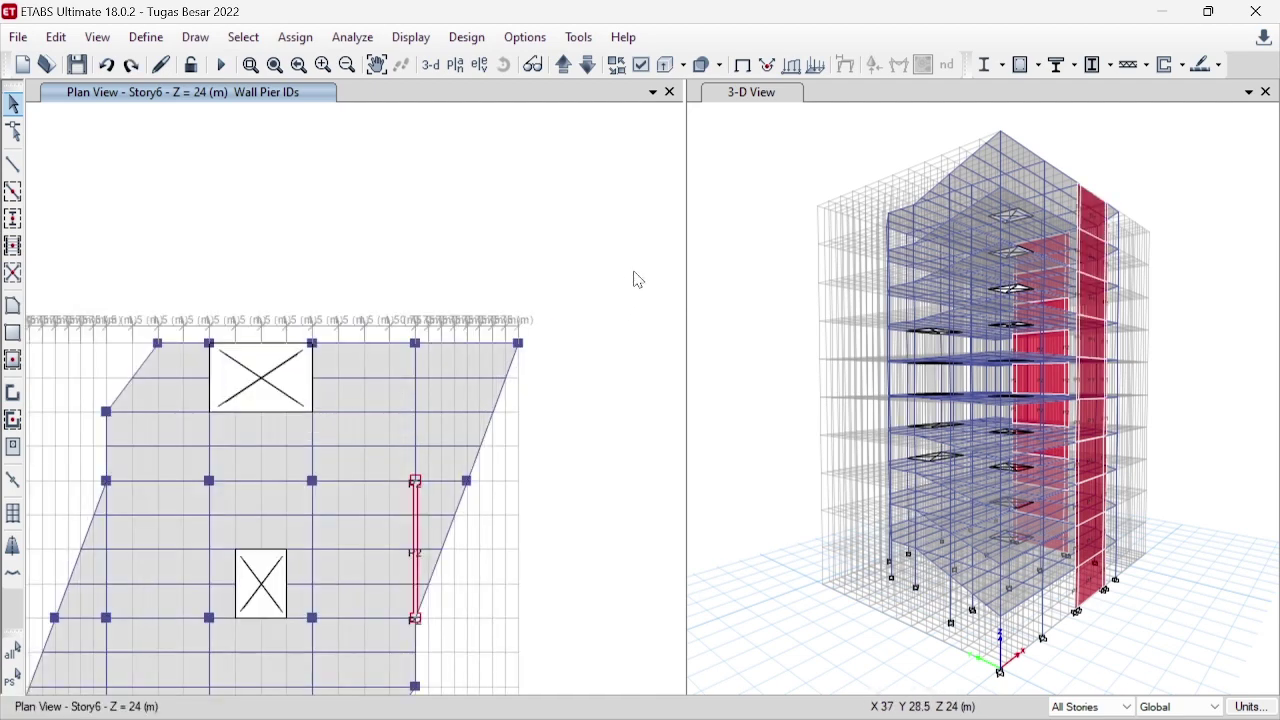
- Delete only the two columns and the beam along the upper opening's Y 24 m edge on all stories, leaving the P1 wall unselected
{"action": "scroll", "coordinate": [600, 330], "scroll_direction": "down", "scroll_amount": 3}
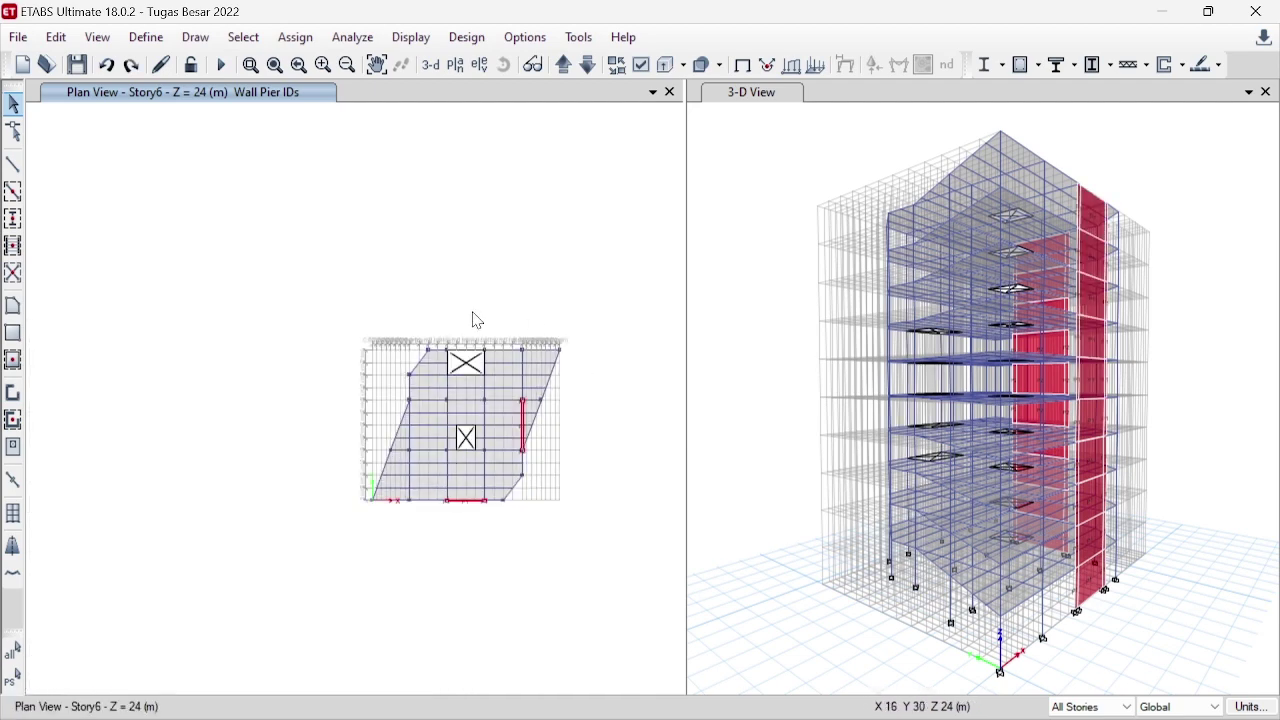
{"action": "scroll", "coordinate": [477, 320], "scroll_direction": "up", "scroll_amount": 3}
{"action": "left_click_drag", "start_coordinate": [428, 366], "coordinate": [563, 391]}
{"action": "scroll", "coordinate": [271, 274], "scroll_direction": "down", "scroll_amount": 3}
{"action": "scroll", "coordinate": [370, 278], "scroll_direction": "up", "scroll_amount": 3}
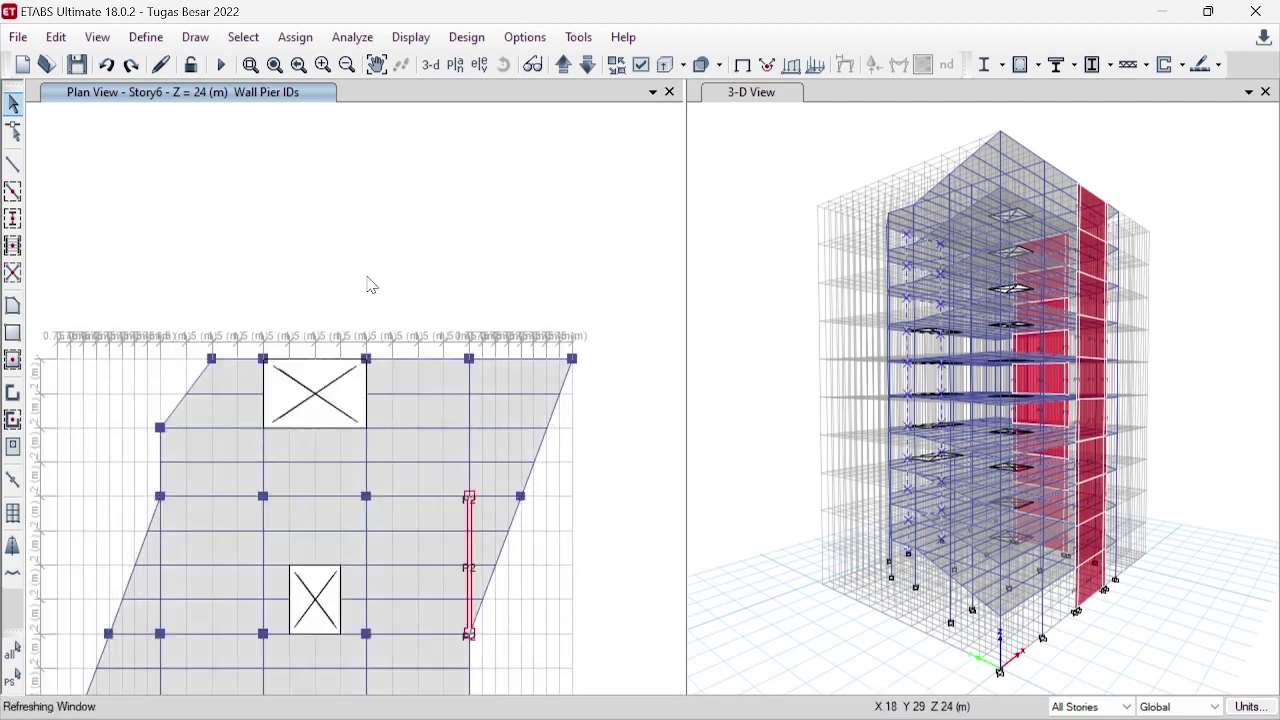
{"action": "key", "text": "ctrl+q"}
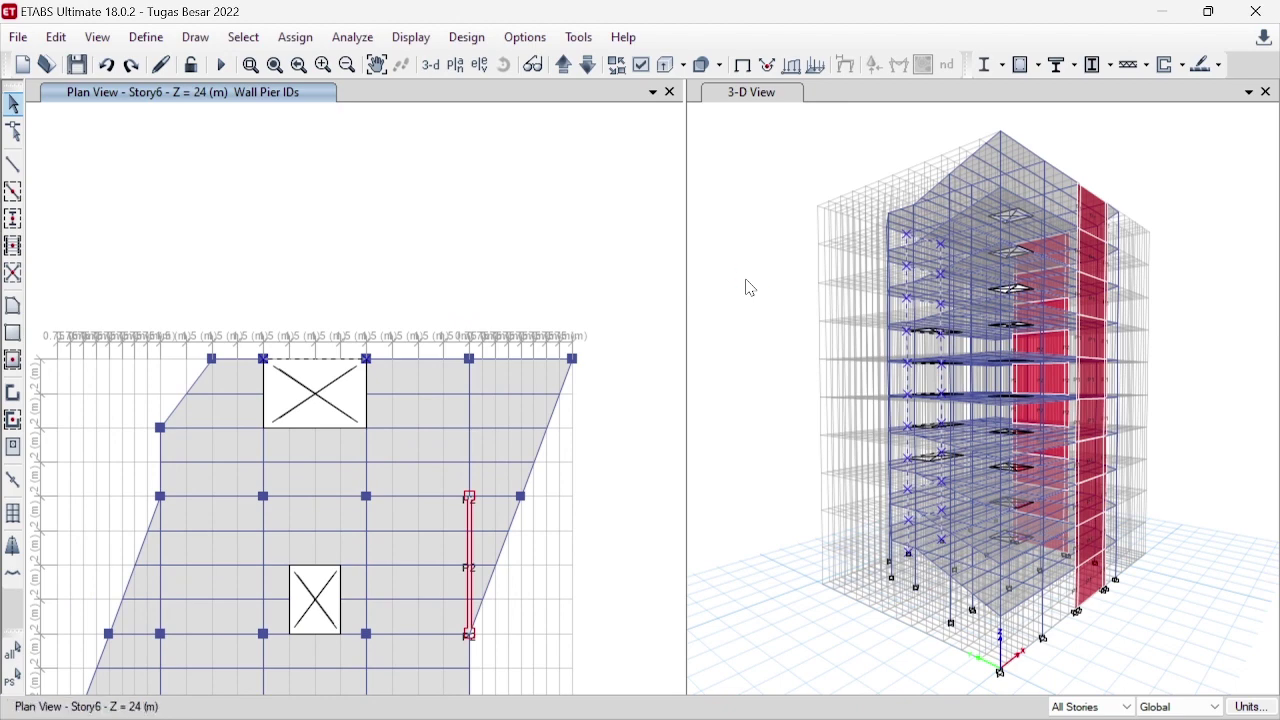
- Replicate the P1 wall on Y 0 m between X 12 m and X 18 m once with dx 0 and dy 24 m, keeping the original objects
{"action": "scroll", "coordinate": [480, 364], "scroll_direction": "down", "scroll_amount": 3}
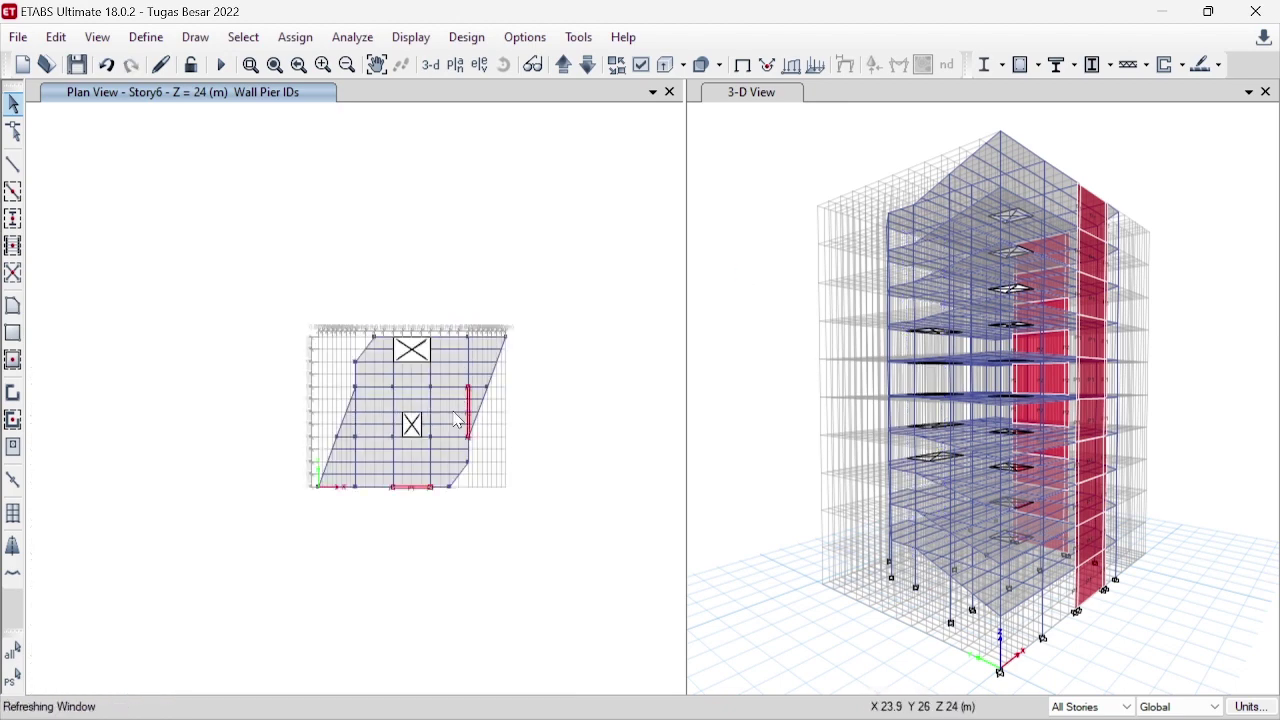
{"action": "scroll", "coordinate": [446, 460], "scroll_direction": "up", "scroll_amount": 3}
{"action": "left_click_drag", "start_coordinate": [282, 518], "coordinate": [429, 566]}
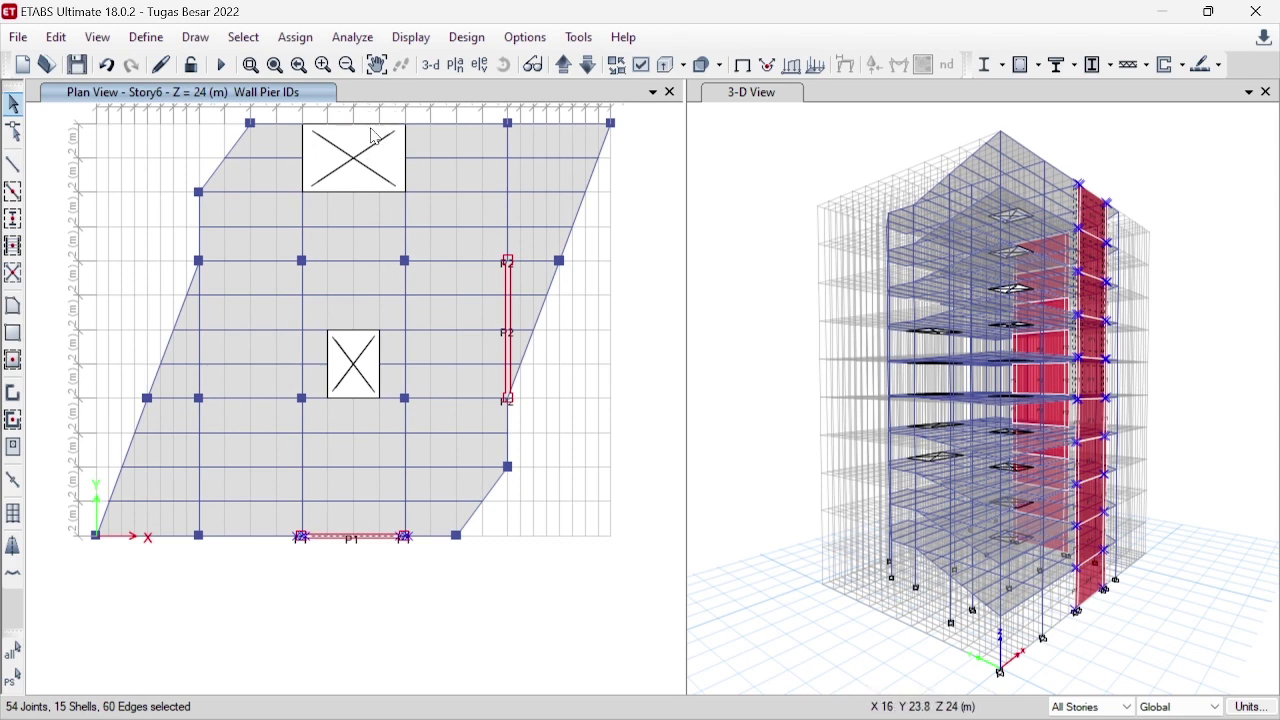
{"action": "left_click", "coordinate": [146, 37]}
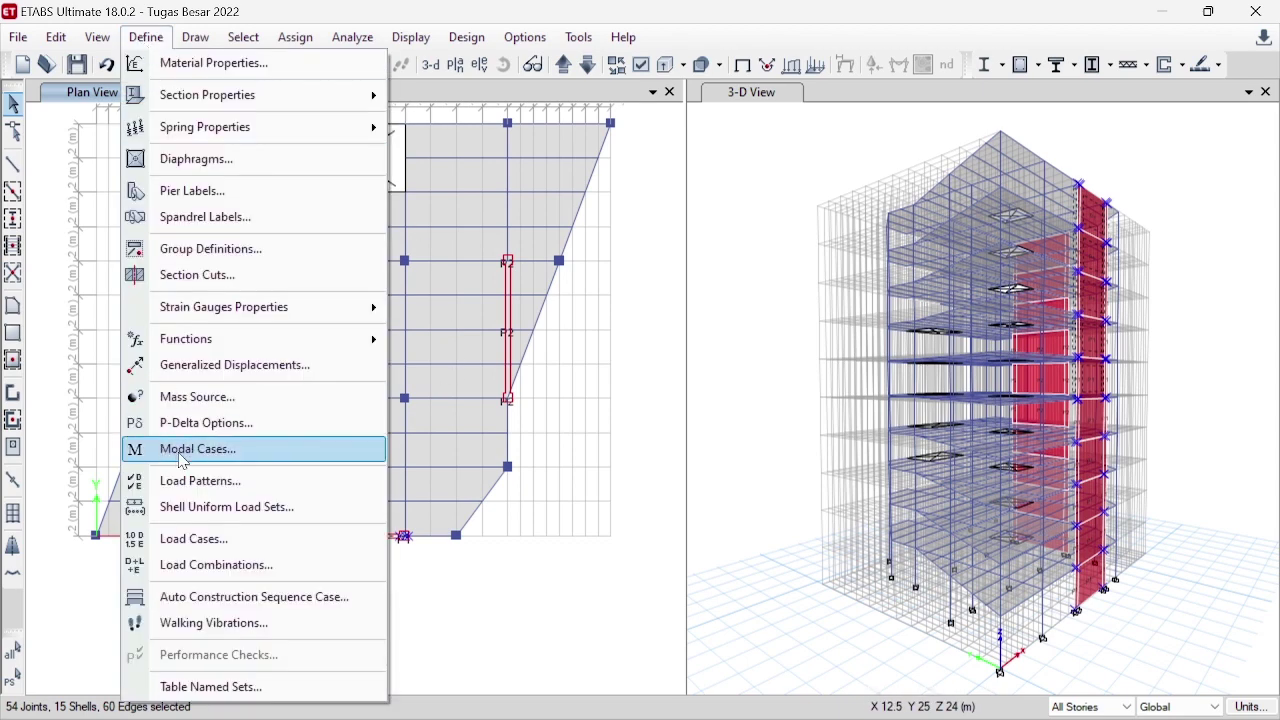
{"action": "left_click", "coordinate": [65, 44]}
{"action": "left_click", "coordinate": [58, 39]}
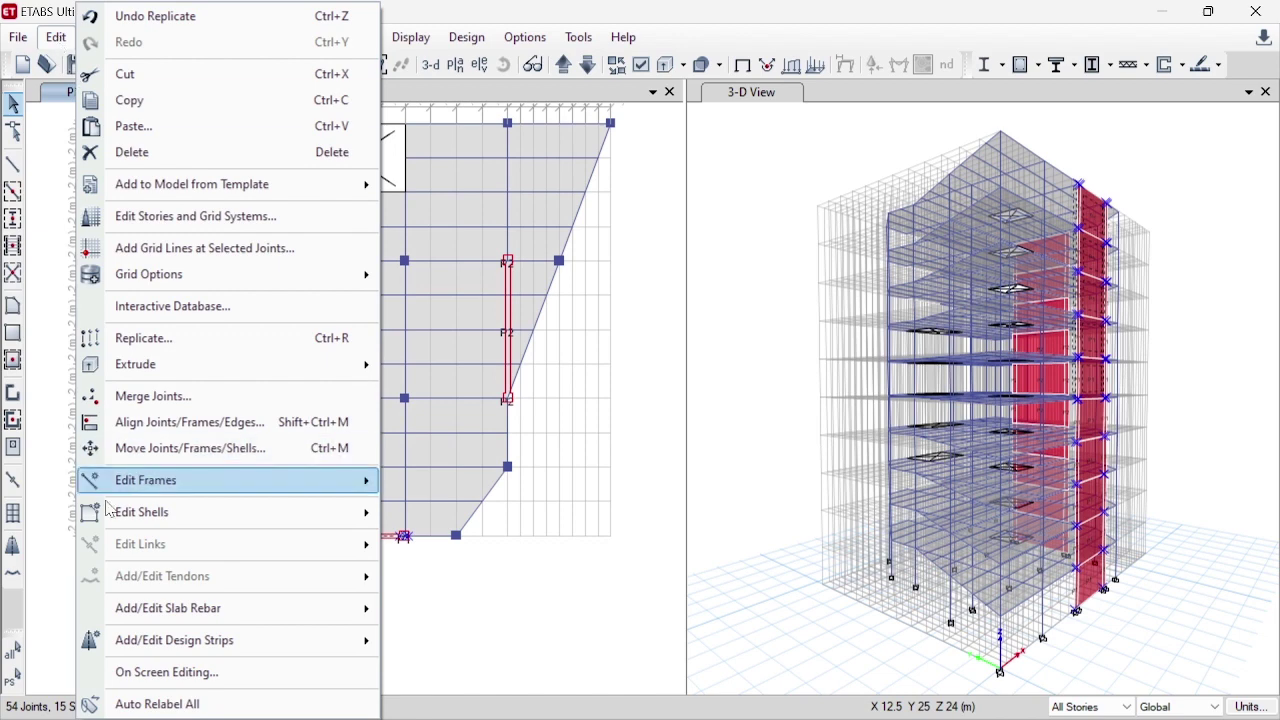
{"action": "left_click", "coordinate": [163, 340]}
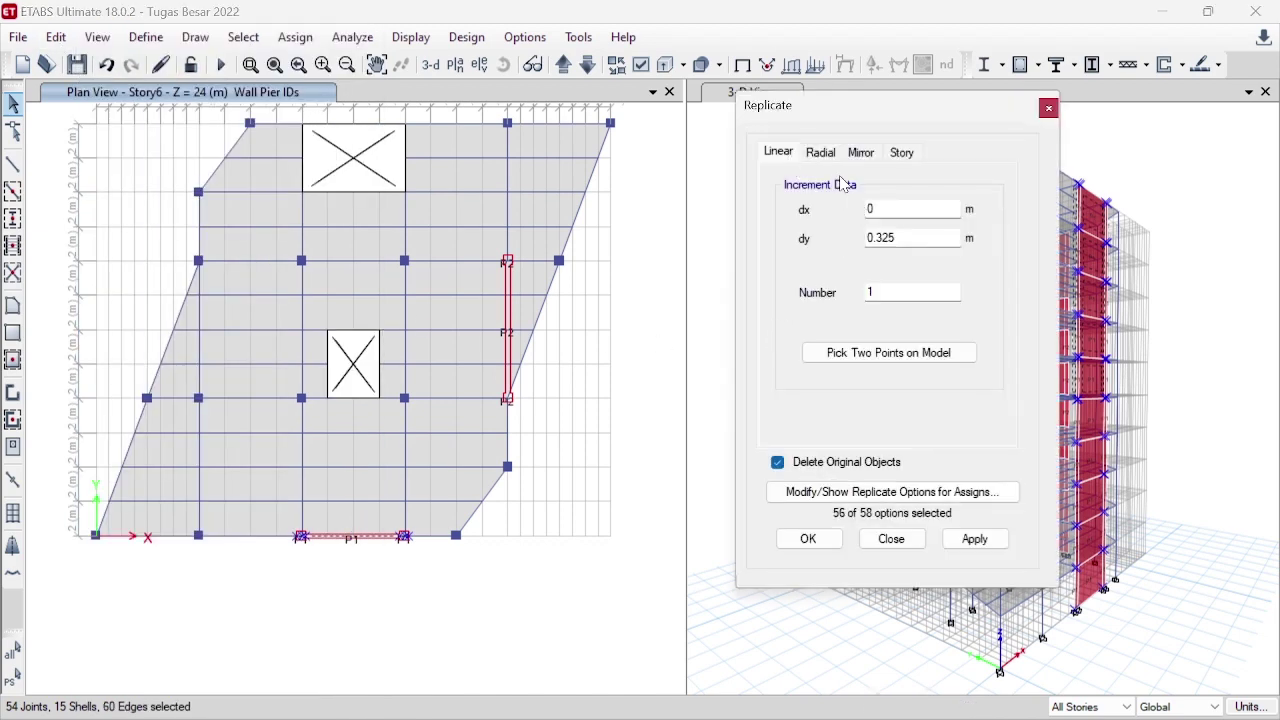
{"action": "double_click", "coordinate": [912, 239]}
{"action": "type", "text": "24"}
{"action": "left_click", "coordinate": [892, 209]}
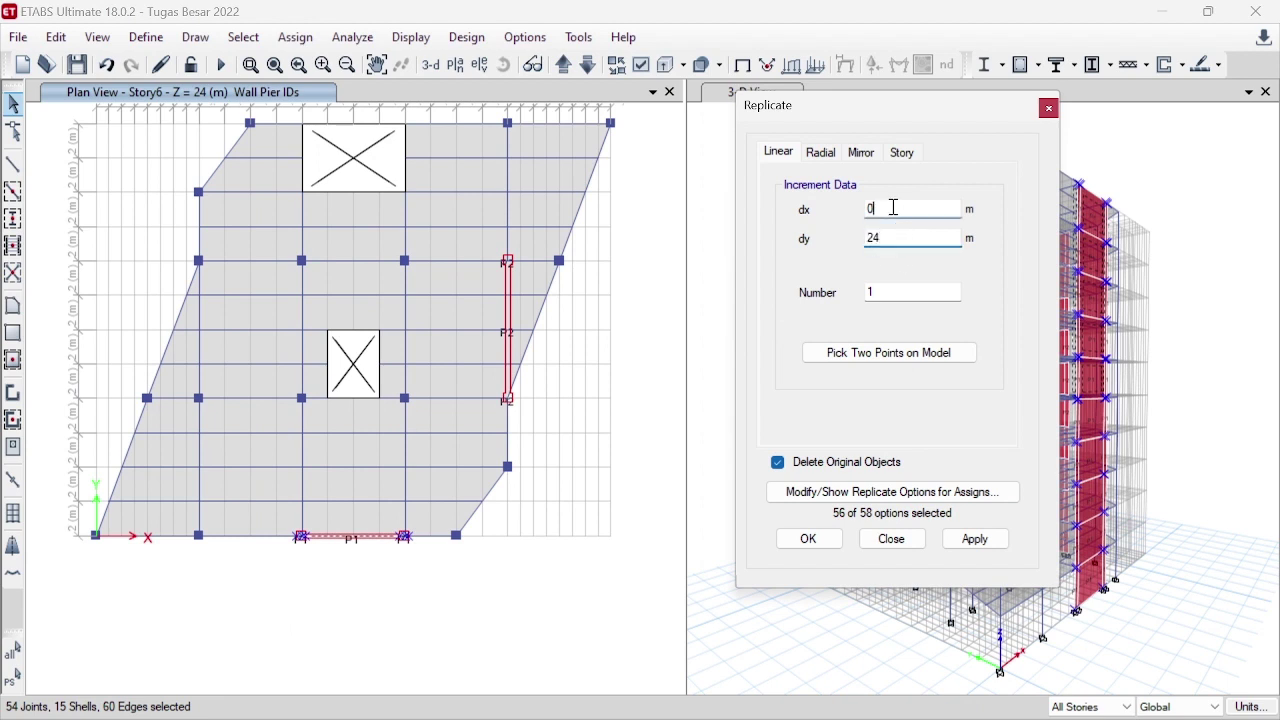
{"action": "left_click", "coordinate": [798, 465]}
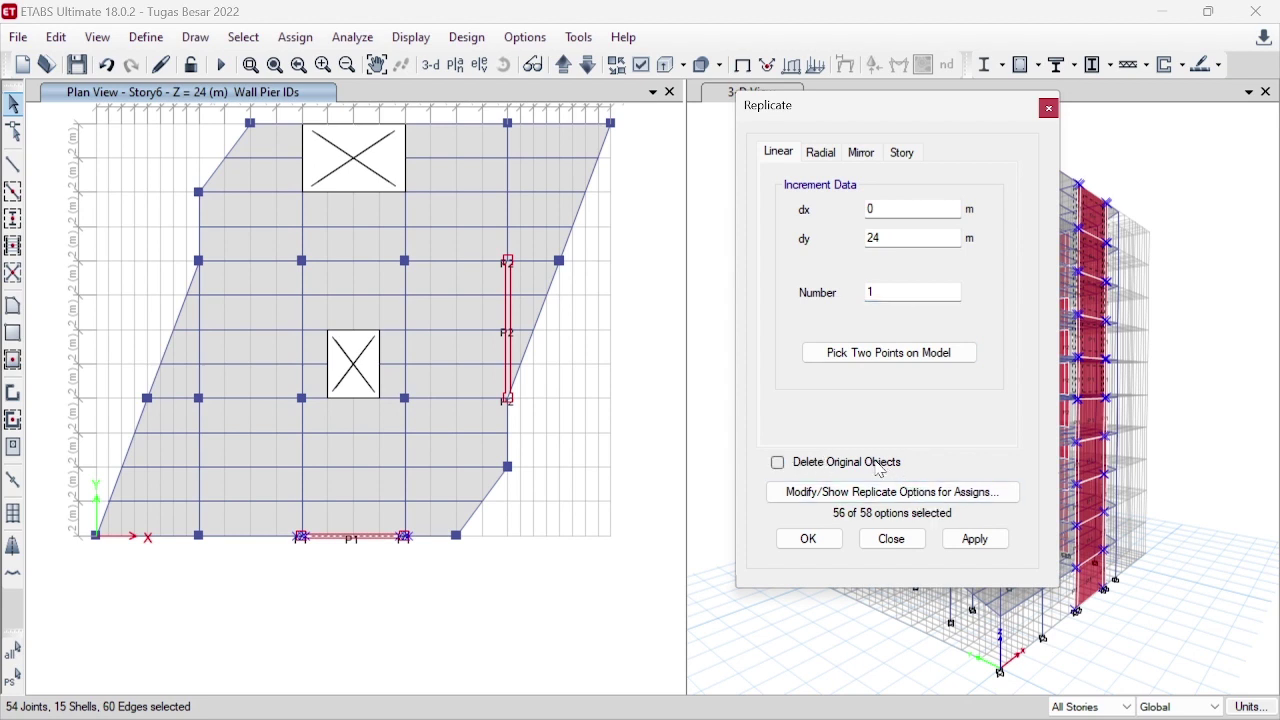
{"action": "left_click", "coordinate": [975, 540]}
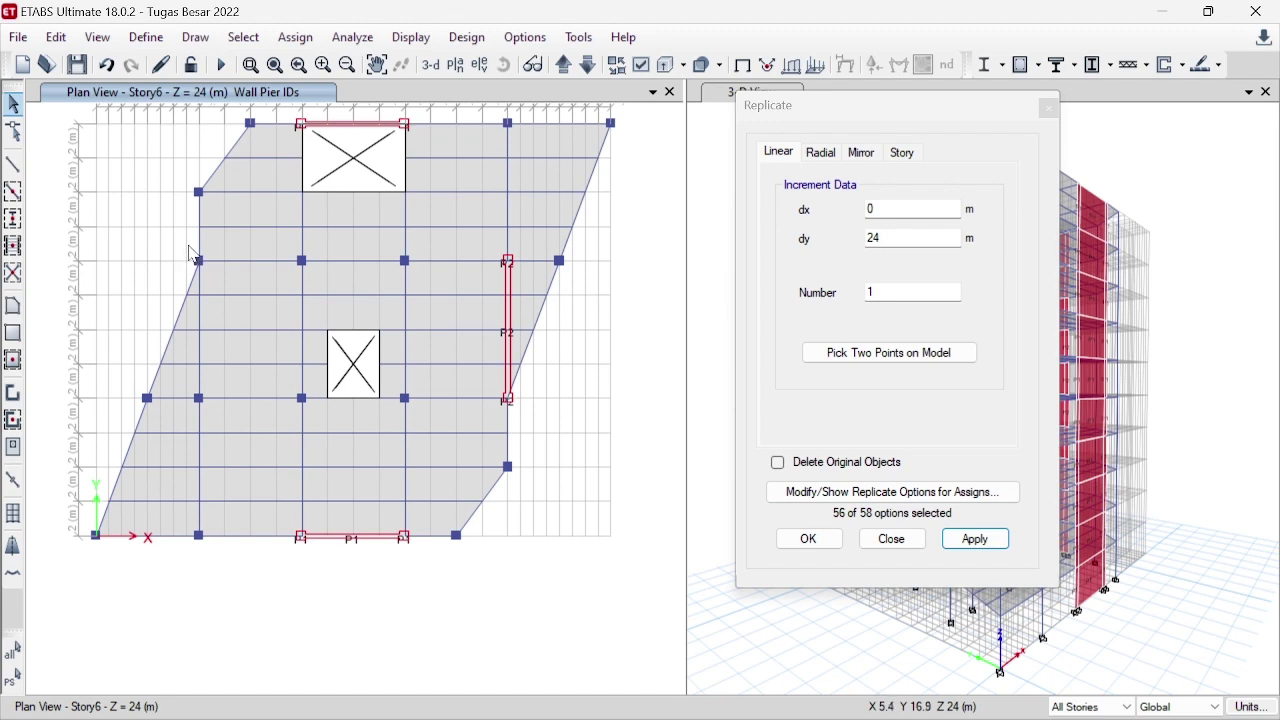
- Delete the columns and beams on X 6 m between Y 8 m and Y 16 m on all stories
{"action": "left_click_drag", "start_coordinate": [197, 261], "coordinate": [212, 412]}
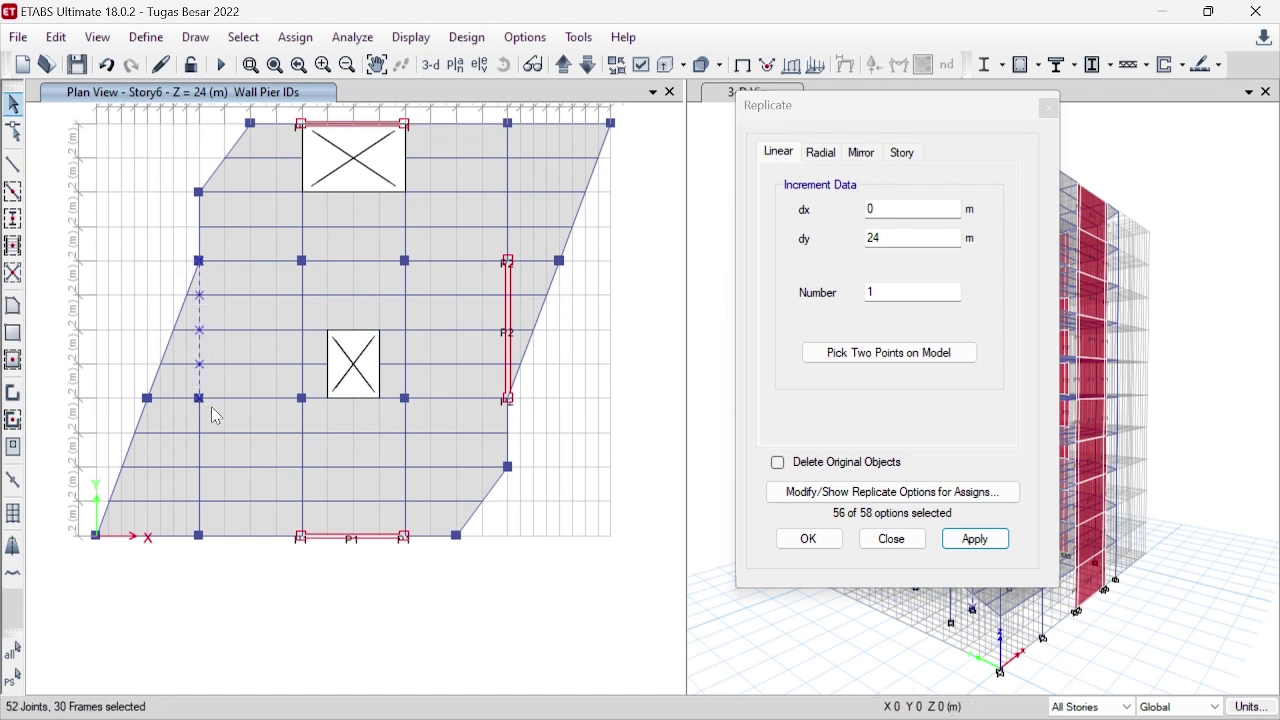
{"action": "left_click_drag", "start_coordinate": [795, 112], "coordinate": [566, 106]}
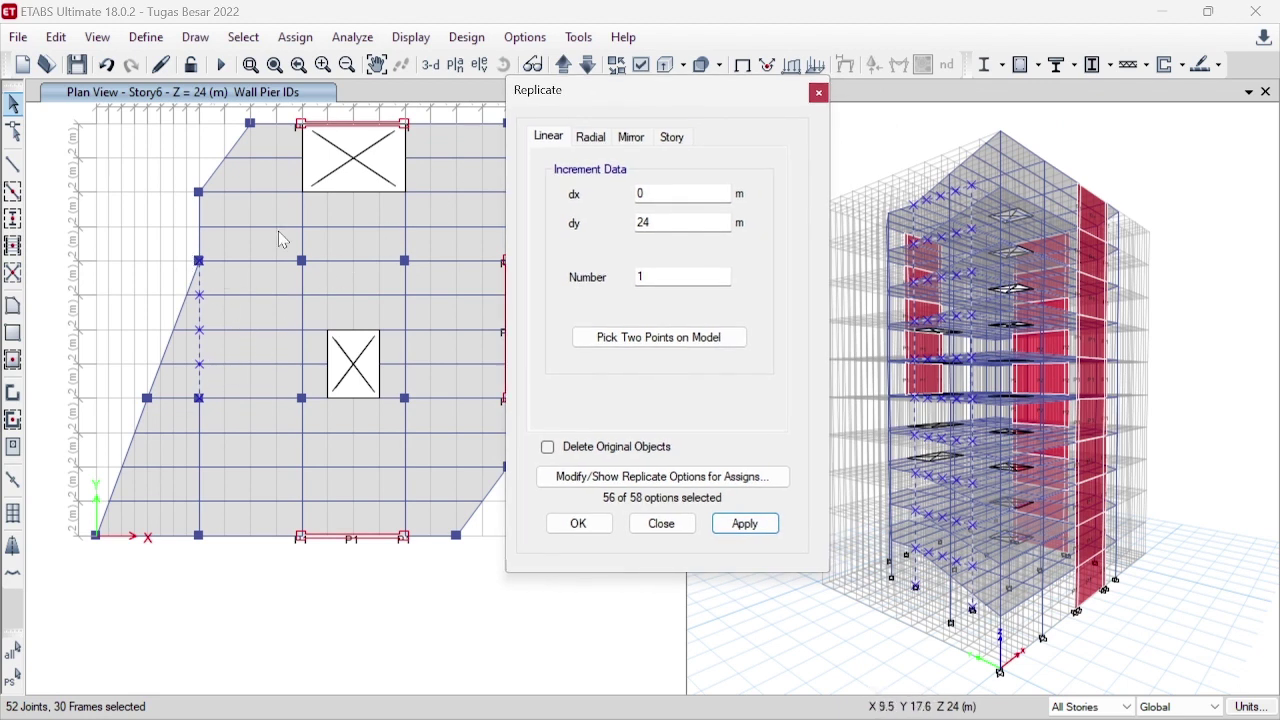
{"action": "left_click", "coordinate": [210, 570]}
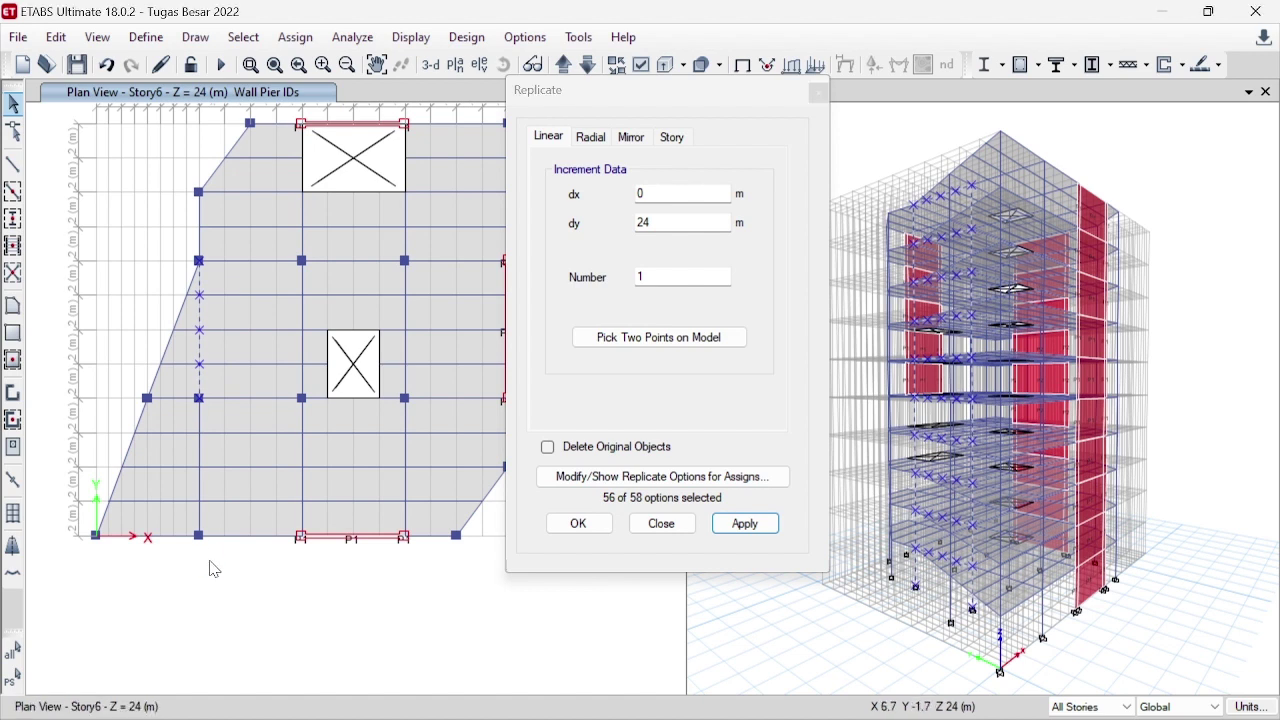
{"action": "key", "text": "Delete"}
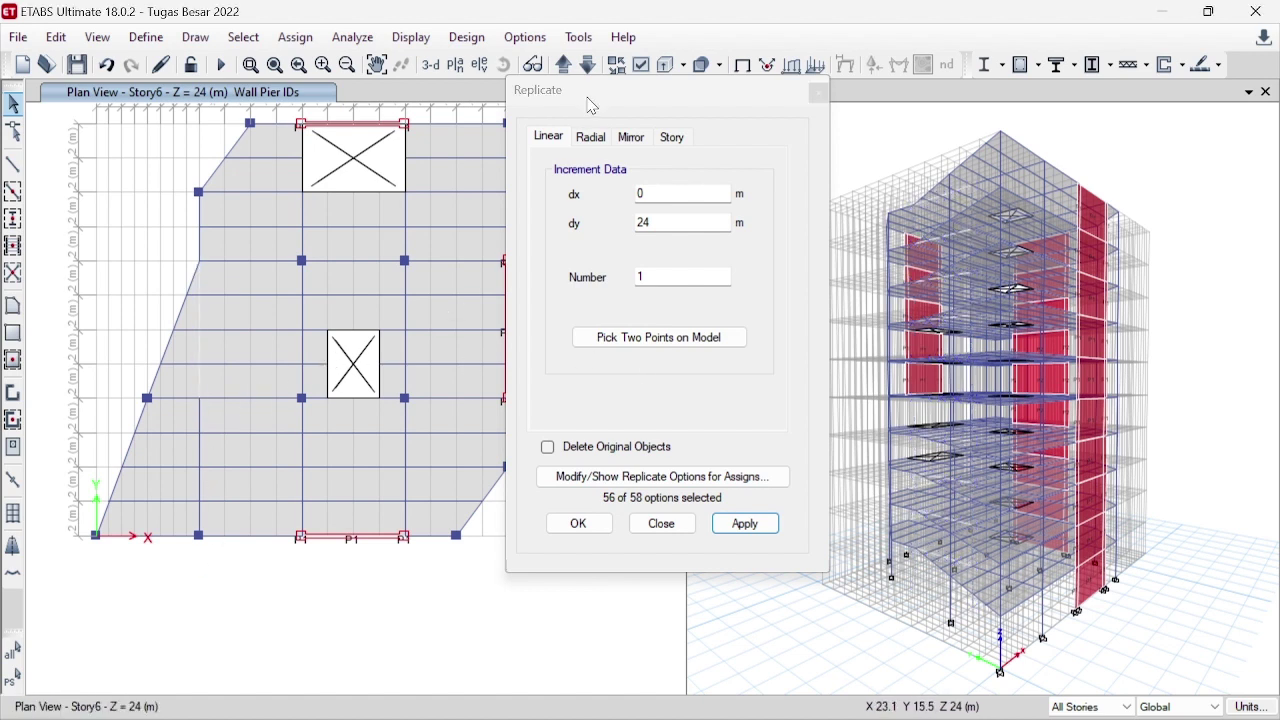
- Try to replicate the P2 wall on X 24 m between Y 8 m and Y 16 m once with dx -18 m and dy 0, keeping the original
{"action": "left_click_drag", "start_coordinate": [591, 105], "coordinate": [762, 130]}
{"action": "left_click_drag", "start_coordinate": [489, 249], "coordinate": [517, 428]}
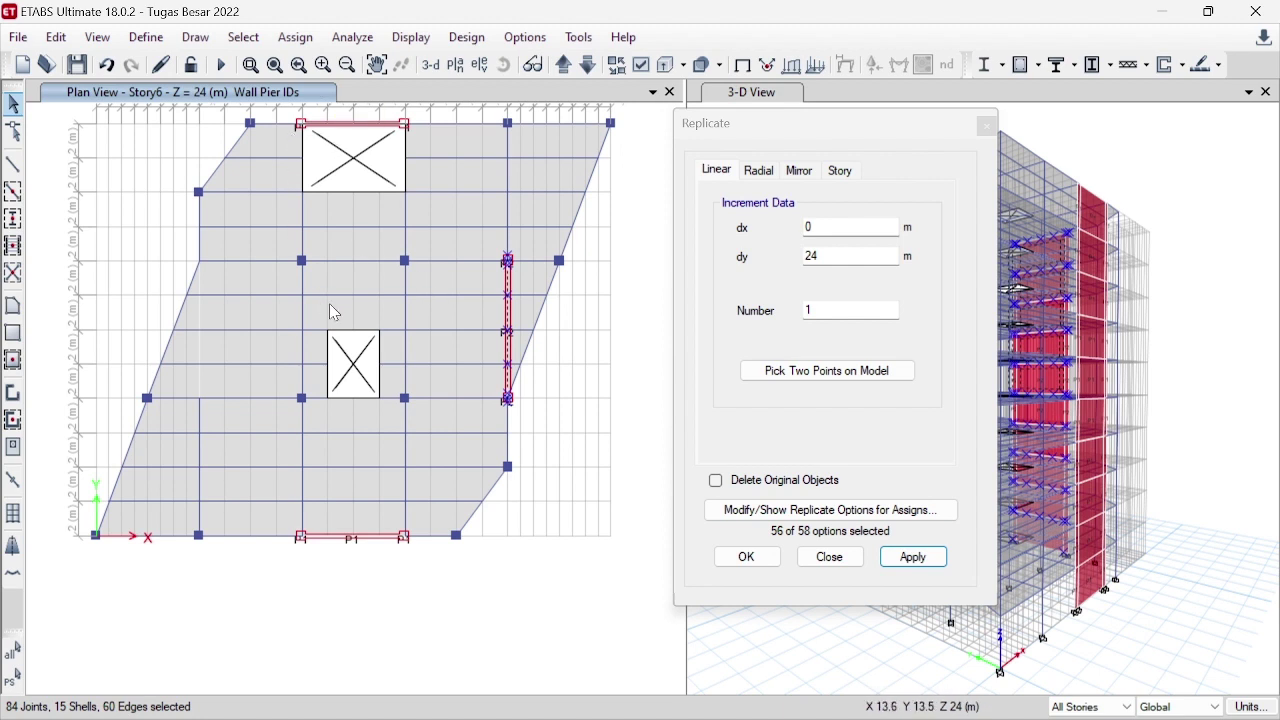
{"action": "double_click", "coordinate": [830, 250]}
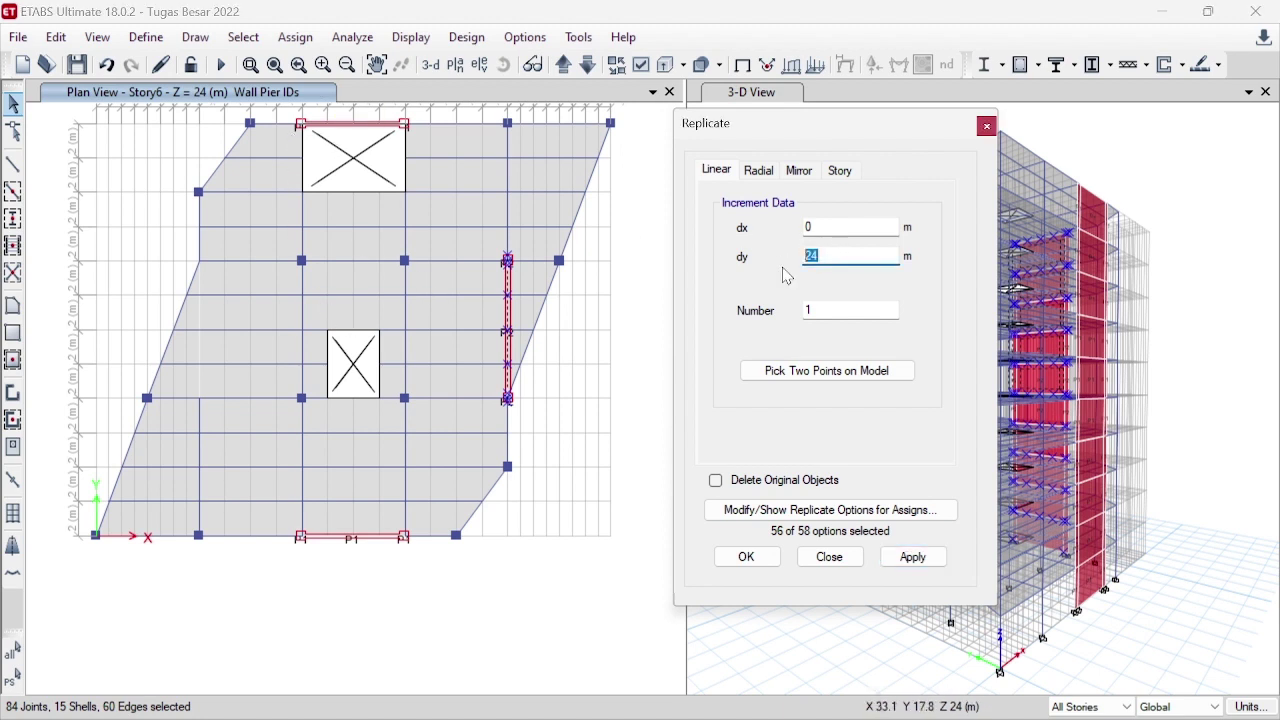
{"action": "double_click", "coordinate": [824, 226]}
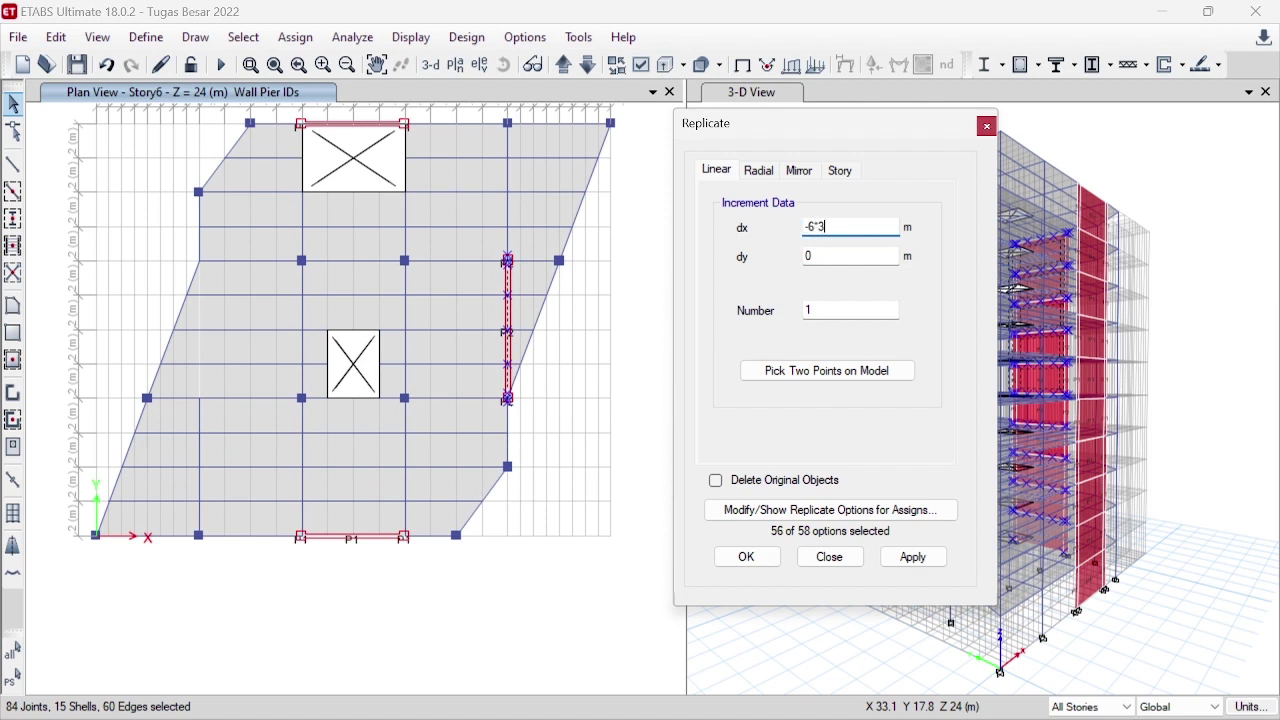
{"action": "left_click", "coordinate": [844, 252]}
{"action": "left_click", "coordinate": [841, 230]}
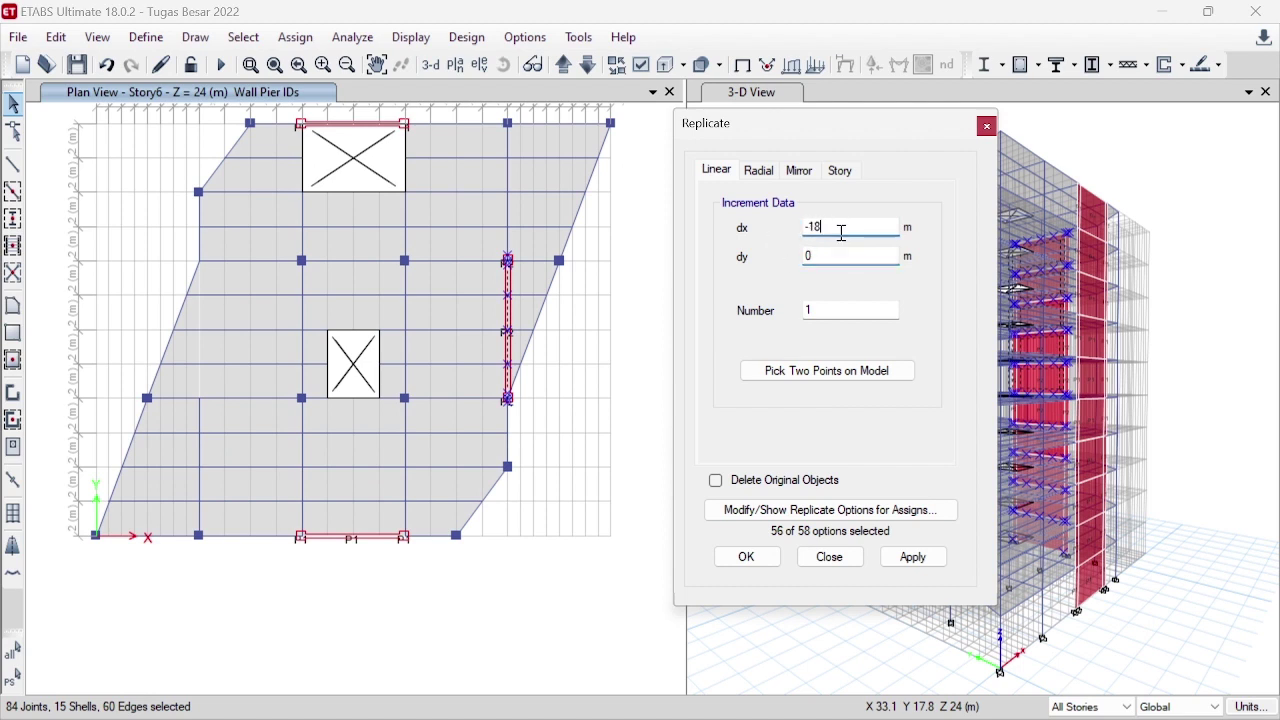
{"action": "left_click", "coordinate": [841, 311]}
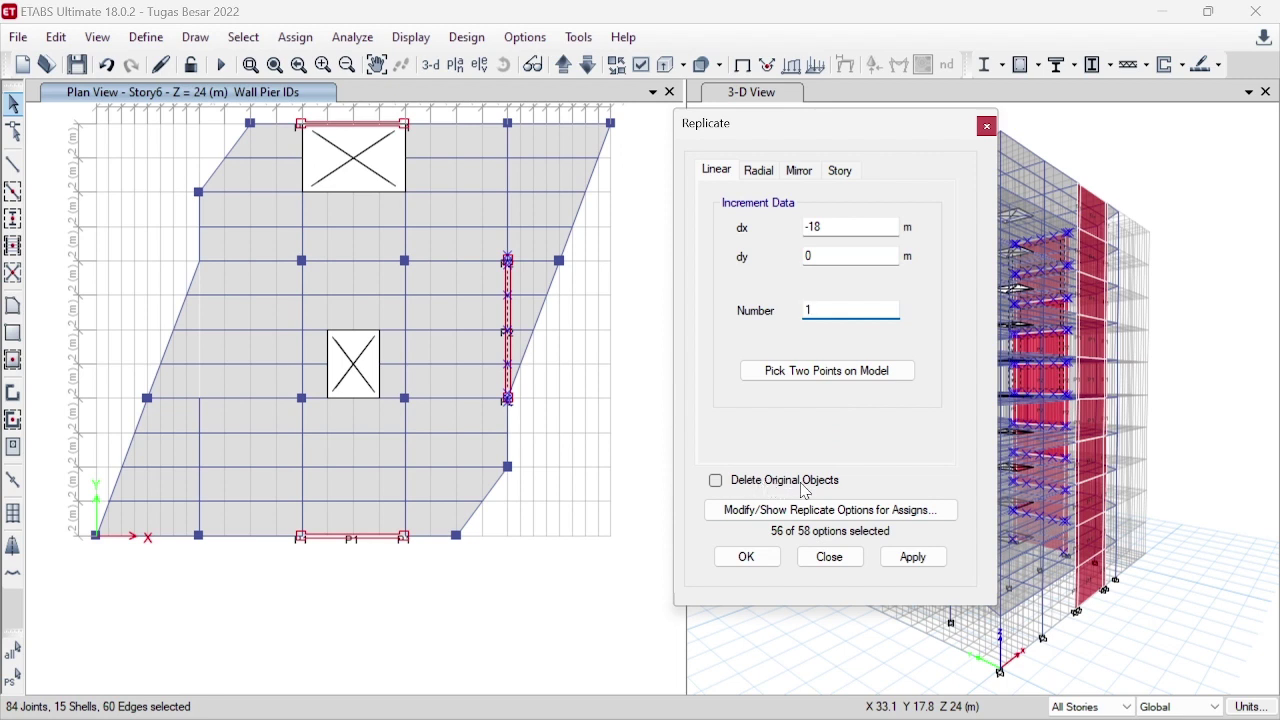
{"action": "left_click", "coordinate": [910, 558]}
{"action": "left_click_drag", "start_coordinate": [787, 133], "coordinate": [662, 98]}
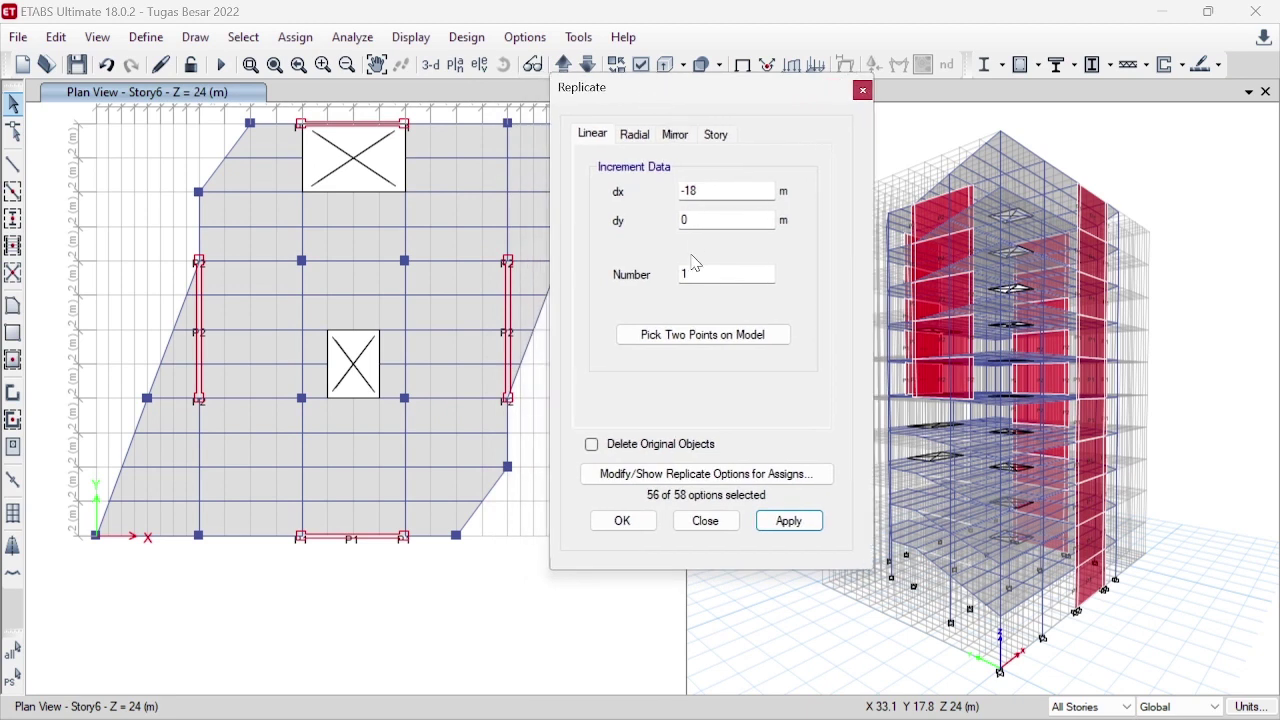
{"action": "left_click", "coordinate": [705, 521]}
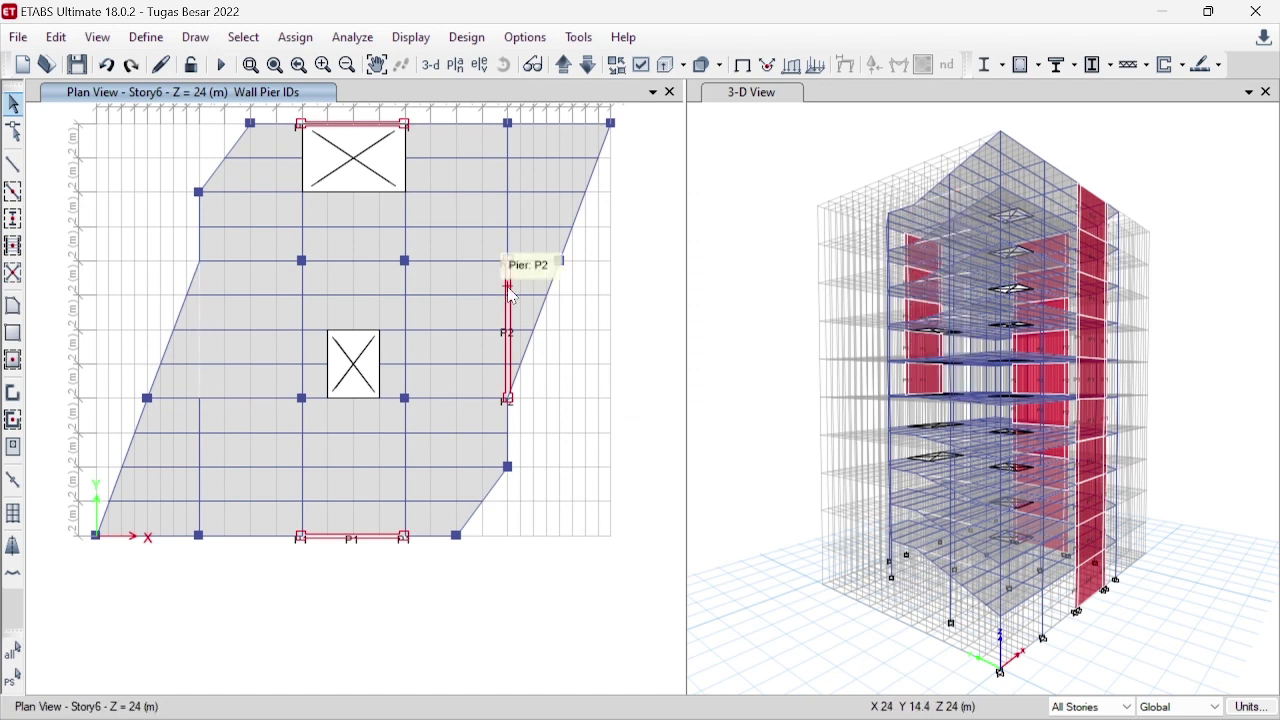
- Reselect the P2 wall on X 24 m and retry its single linear replication with dx -18 m and dy 0
{"action": "left_click_drag", "start_coordinate": [494, 242], "coordinate": [521, 414]}
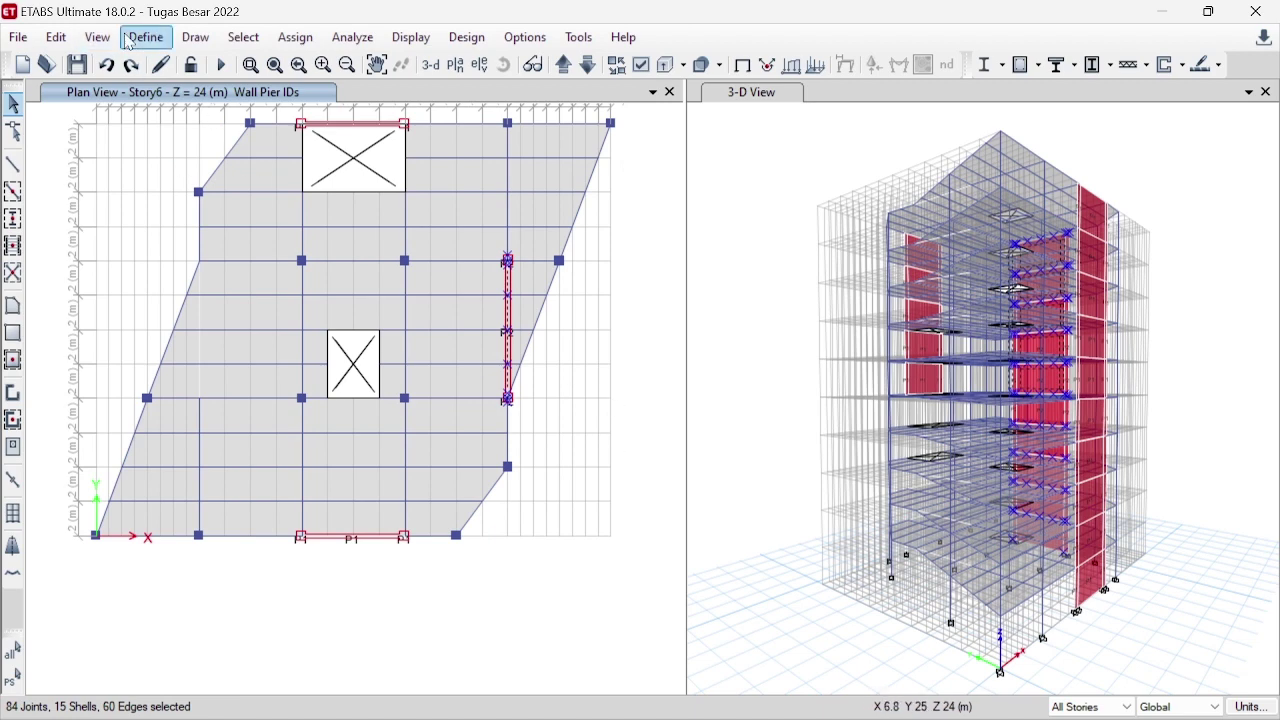
{"action": "left_click", "coordinate": [56, 37]}
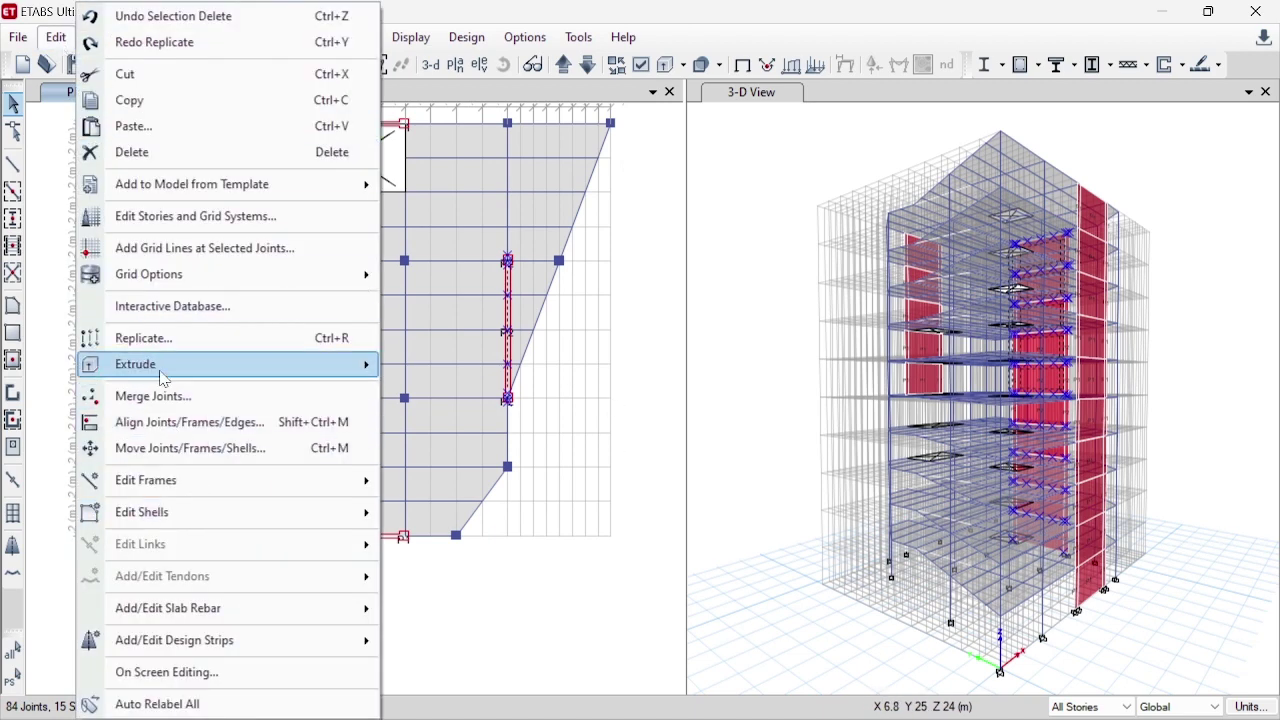
{"action": "left_click", "coordinate": [160, 340]}
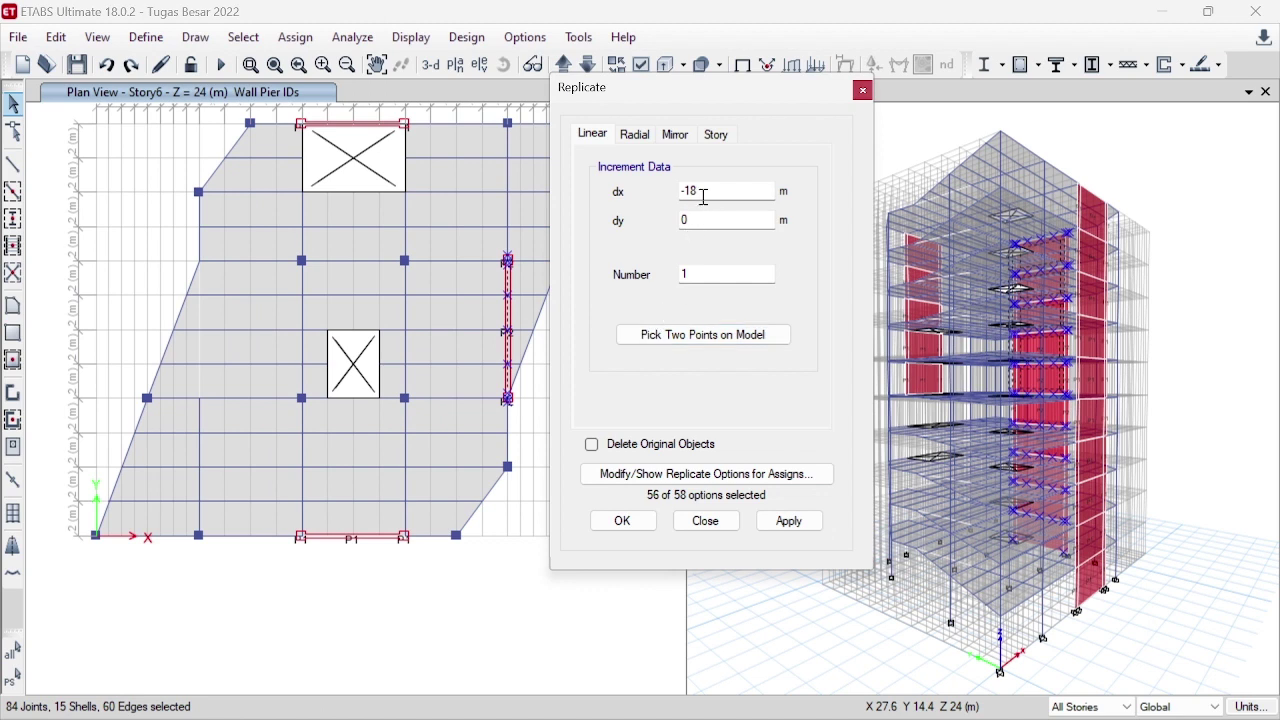
{"action": "left_click", "coordinate": [782, 526]}
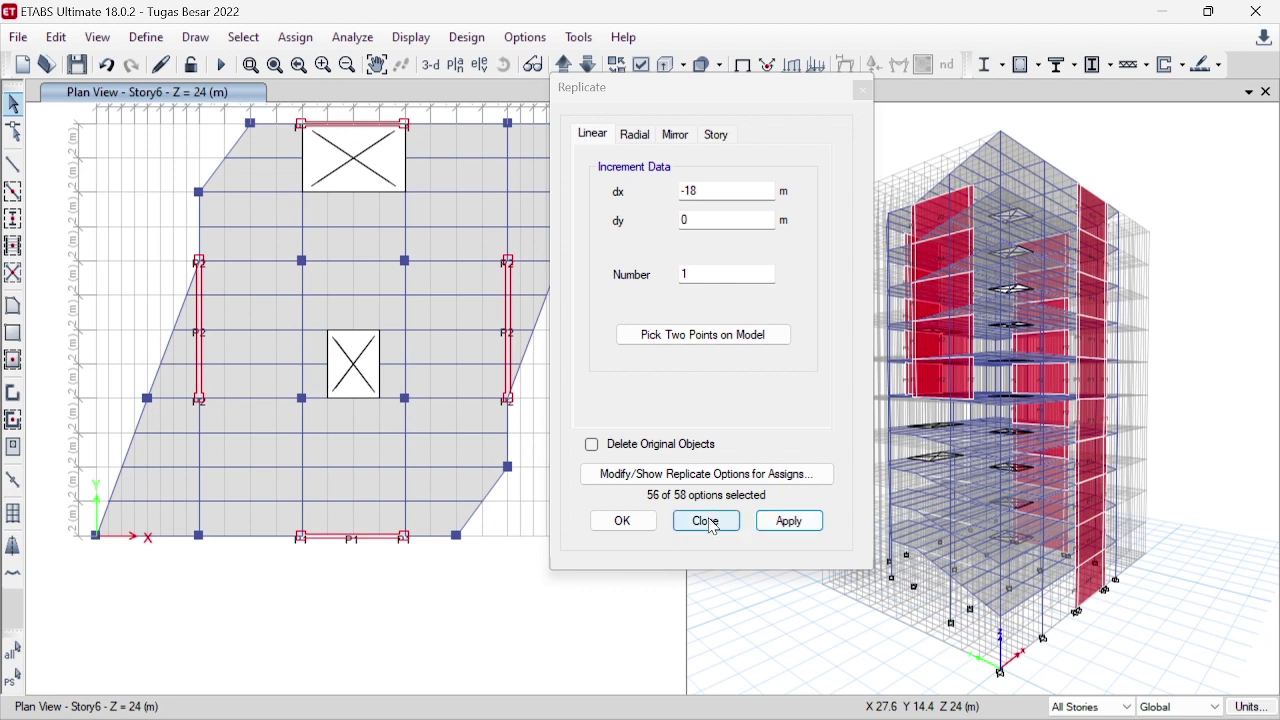
{"action": "left_click", "coordinate": [623, 522]}
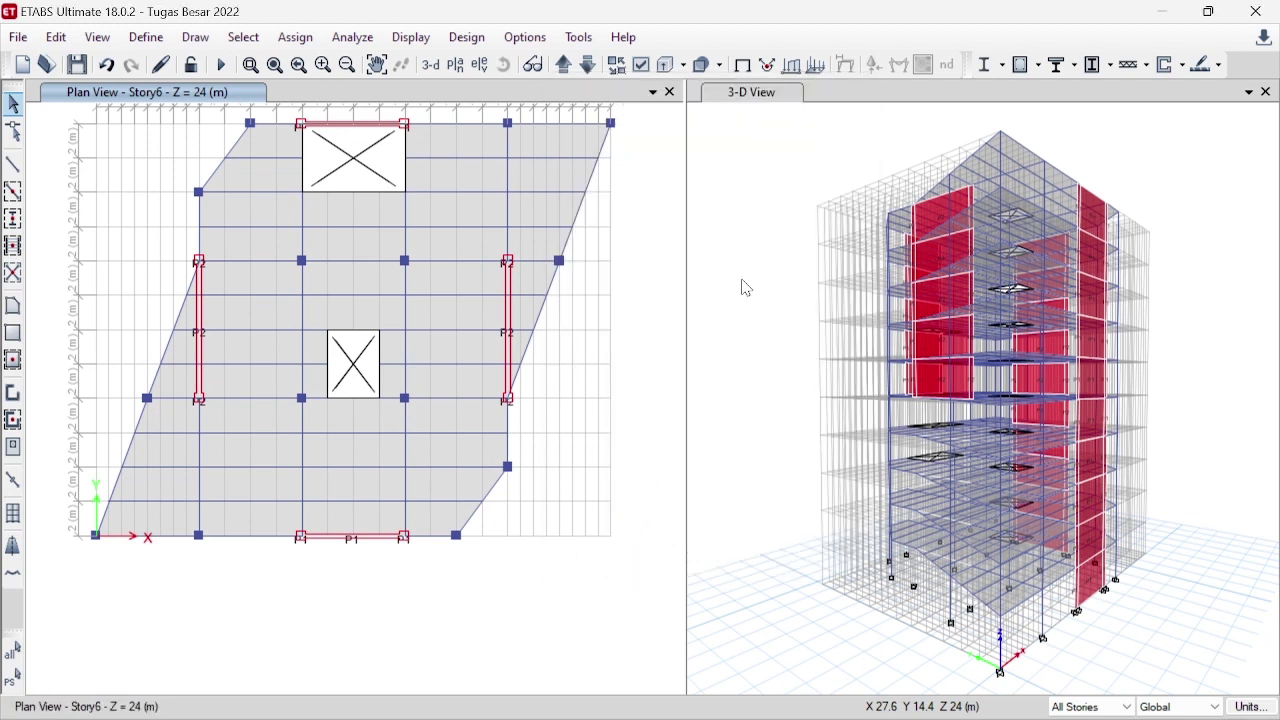
- Check the Story4 plan for the replicated P2 wall on X 6 m and return to the Story6 plan
{"action": "left_click", "coordinate": [588, 65]}
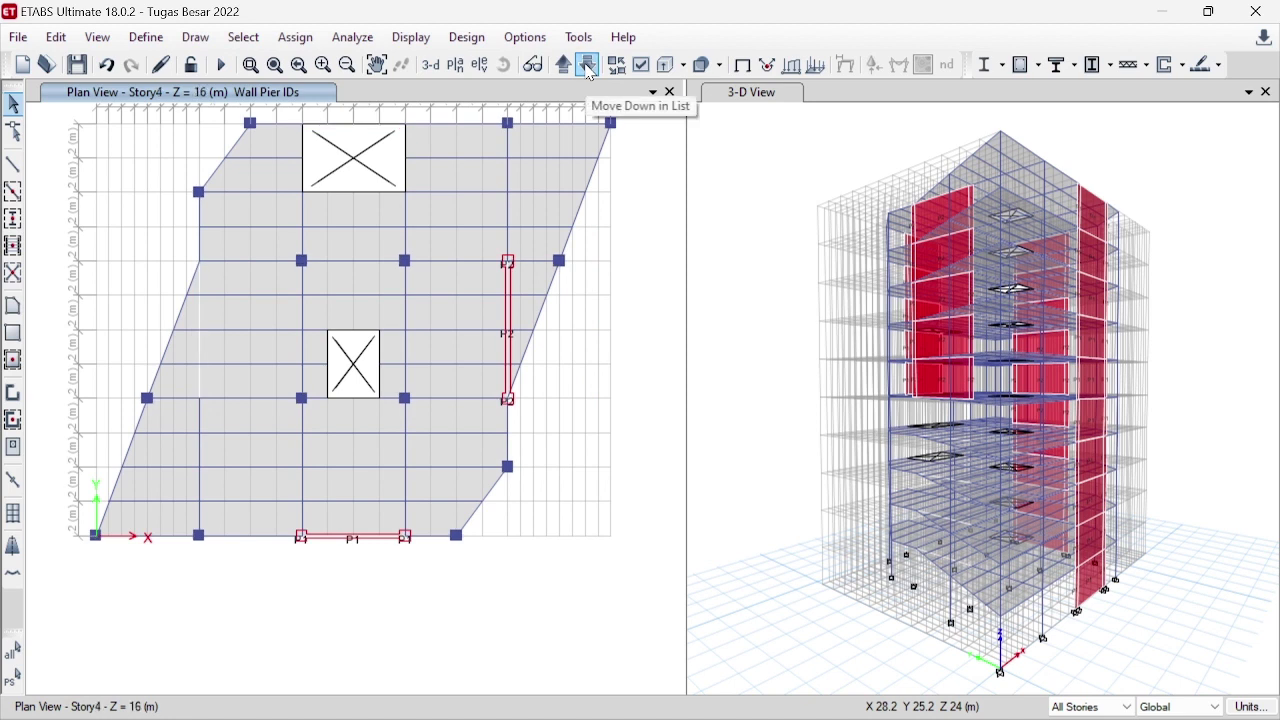
{"action": "left_click", "coordinate": [718, 237]}
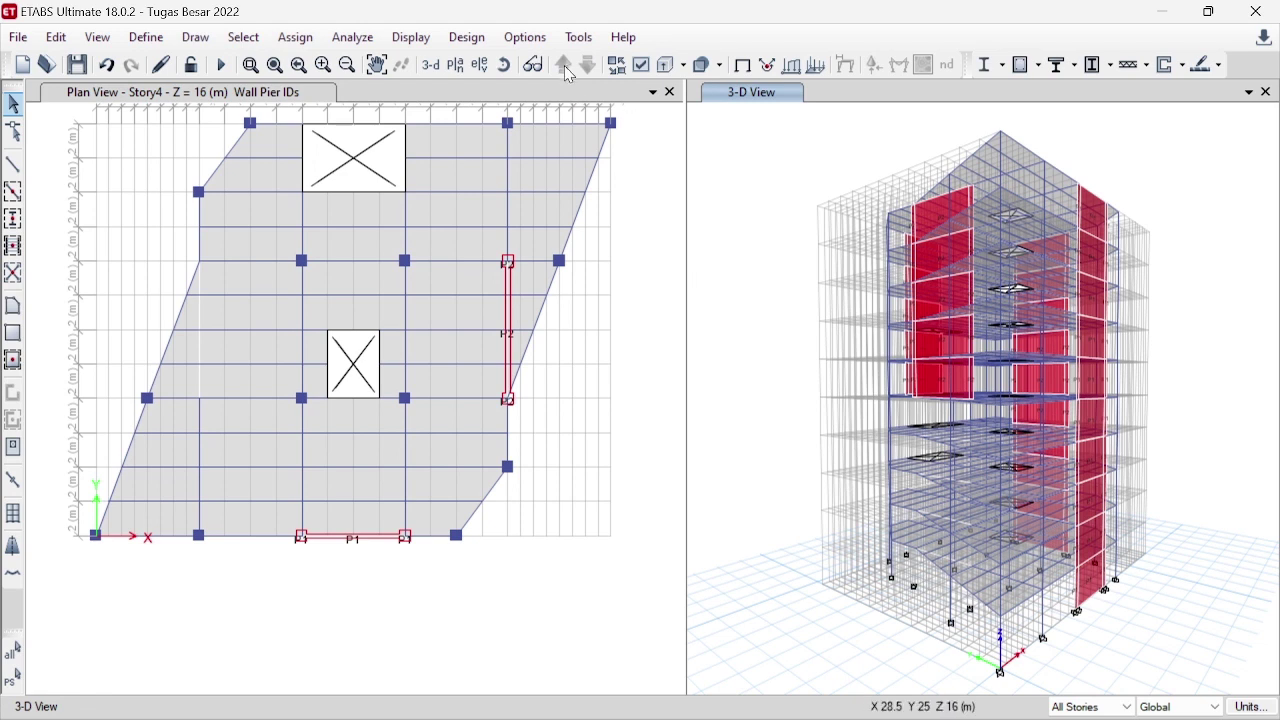
{"action": "left_click", "coordinate": [623, 186]}
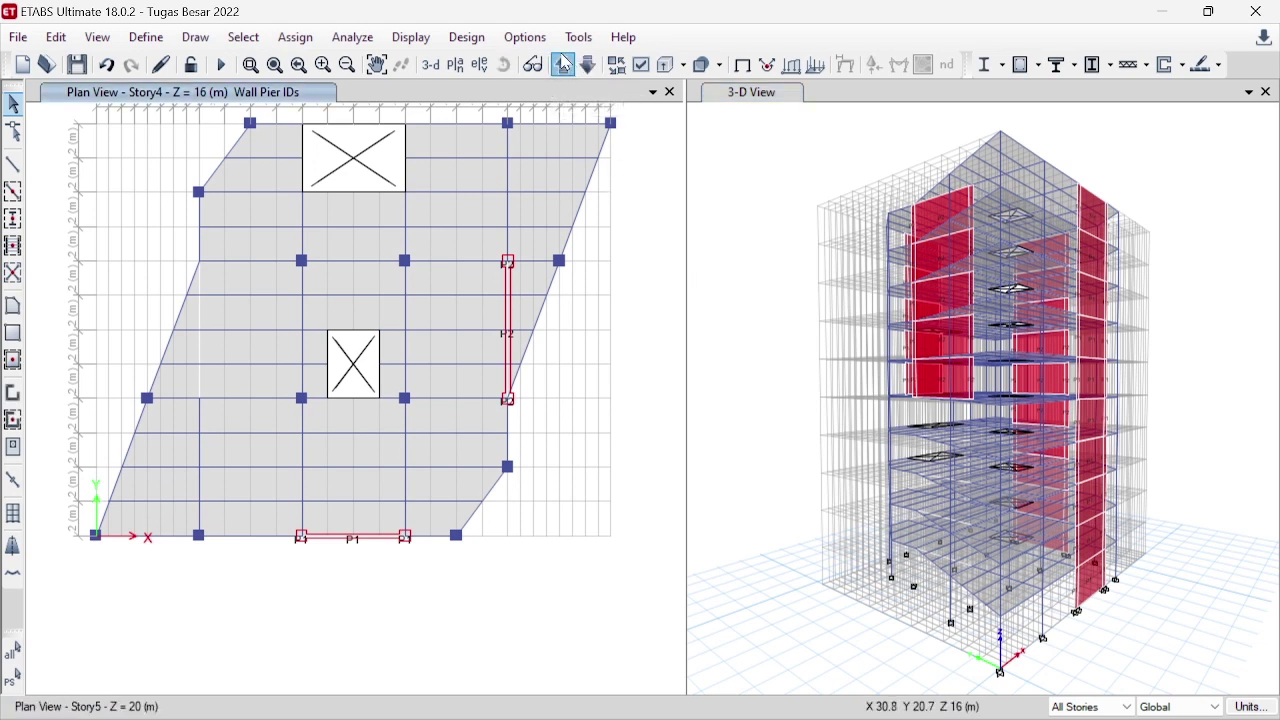
{"action": "left_click", "coordinate": [564, 64]}
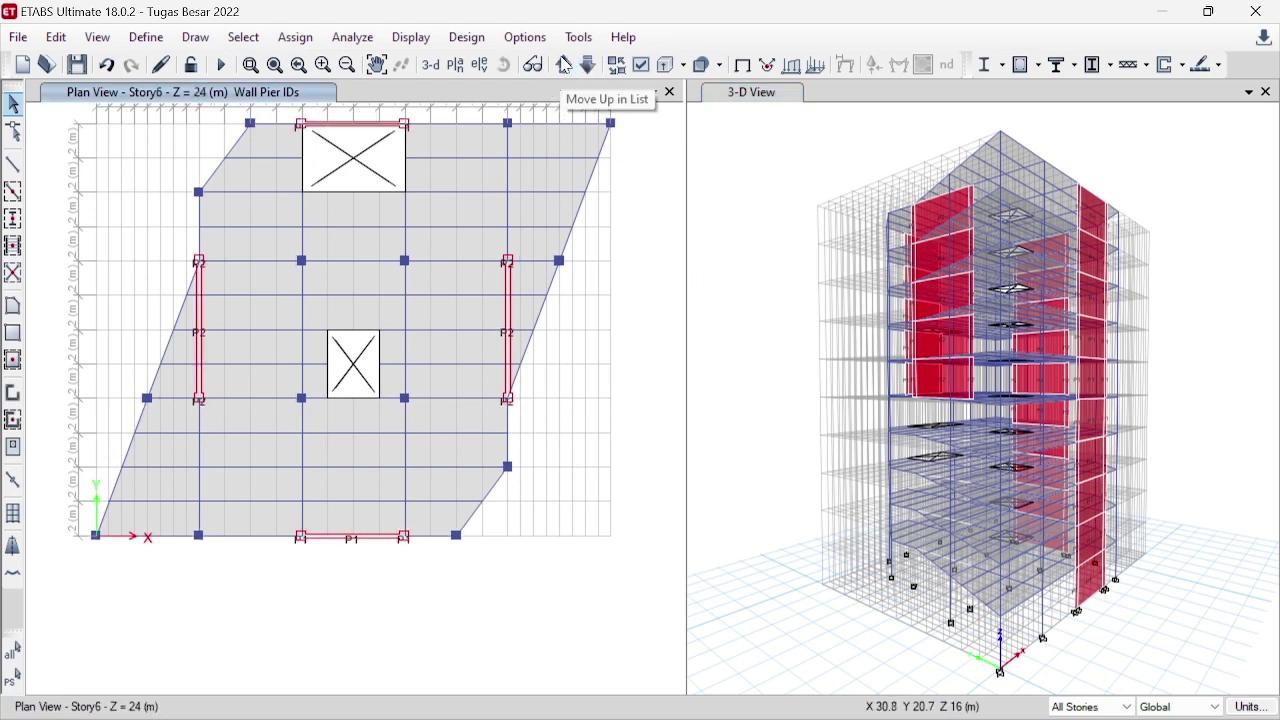
- Undo the P2 wall replication and recheck the Story4 plan before returning to Story6
{"action": "left_click", "coordinate": [803, 337]}
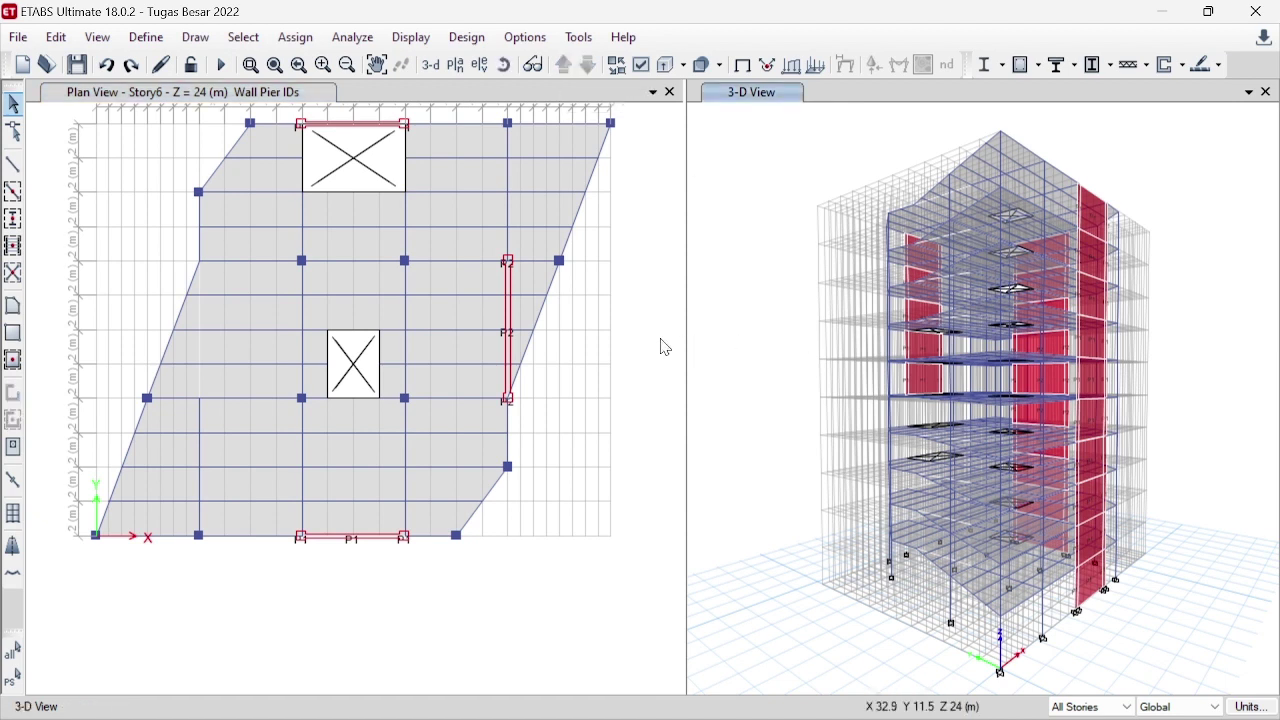
{"action": "left_click", "coordinate": [662, 347]}
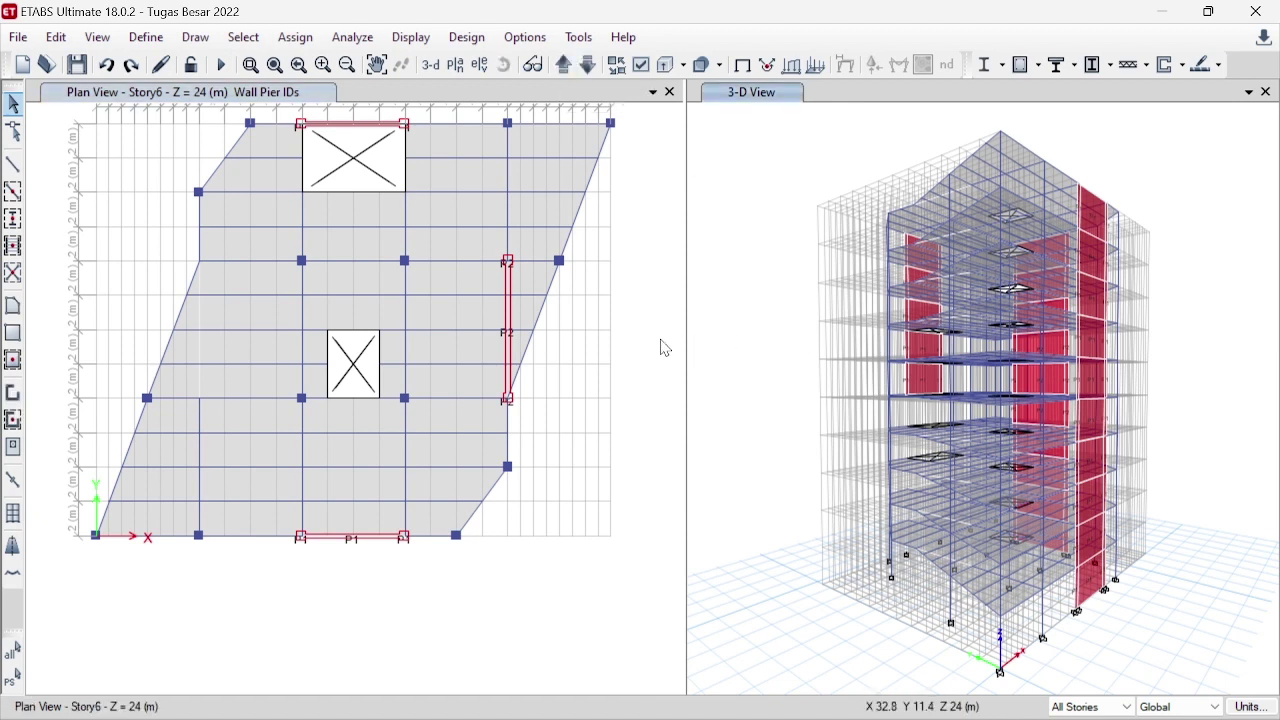
{"action": "left_click", "coordinate": [588, 64]}
{"action": "left_click", "coordinate": [588, 64]}
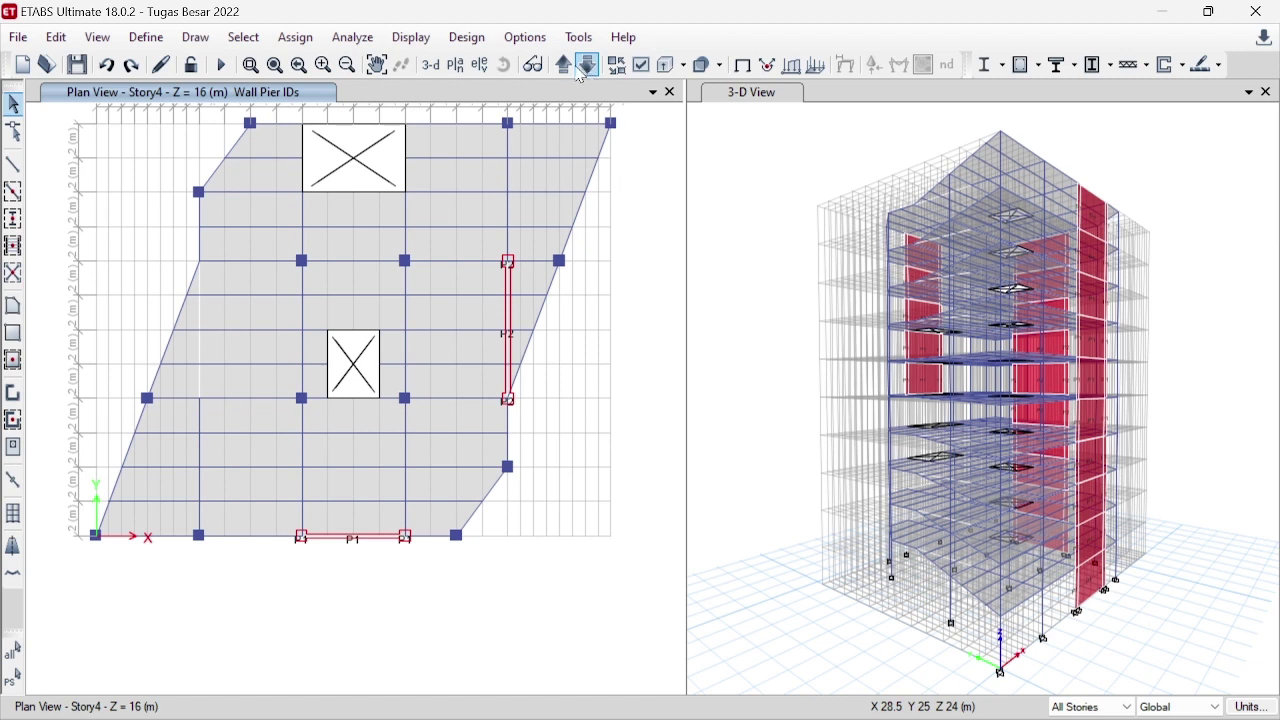
{"action": "left_click", "coordinate": [564, 64]}
{"action": "left_click", "coordinate": [564, 64]}
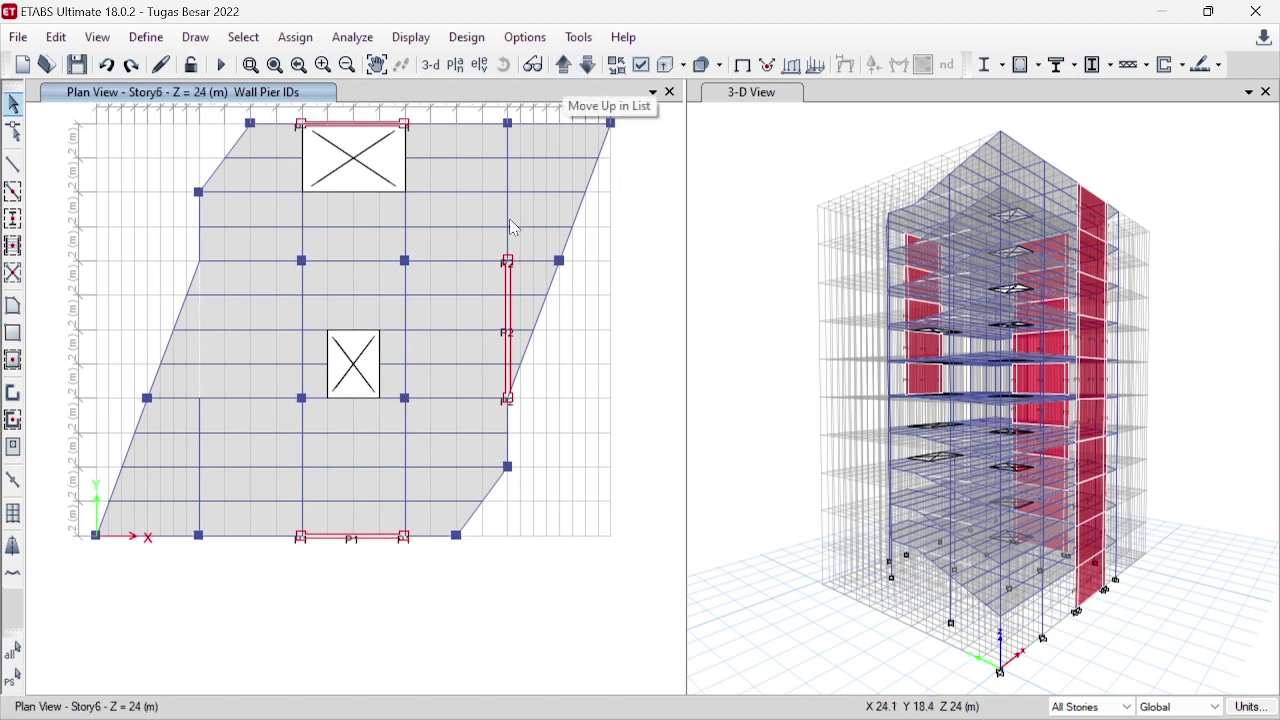
- Replicate the P2 wall on X 24 m in the Story6 plan linearly once with dx -18 m and dy 0, keeping the original
{"action": "left_click_drag", "start_coordinate": [491, 242], "coordinate": [520, 420]}
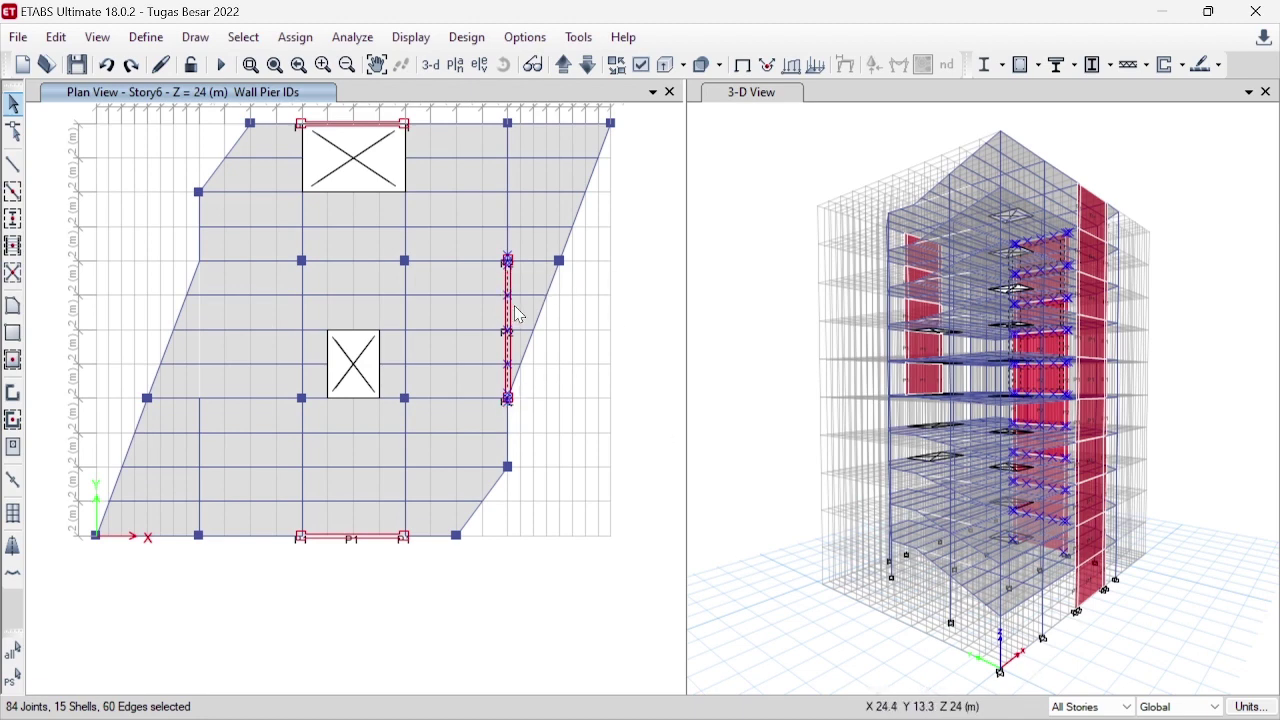
{"action": "left_click", "coordinate": [58, 40]}
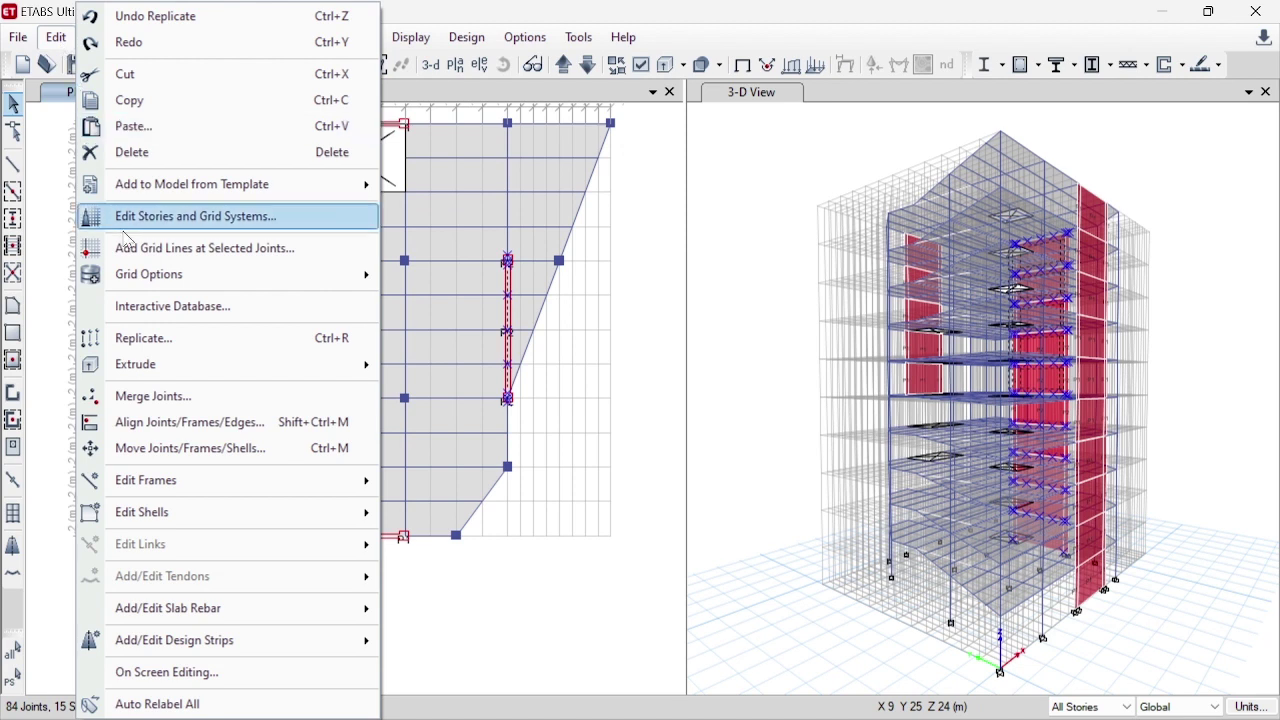
{"action": "left_click", "coordinate": [164, 340]}
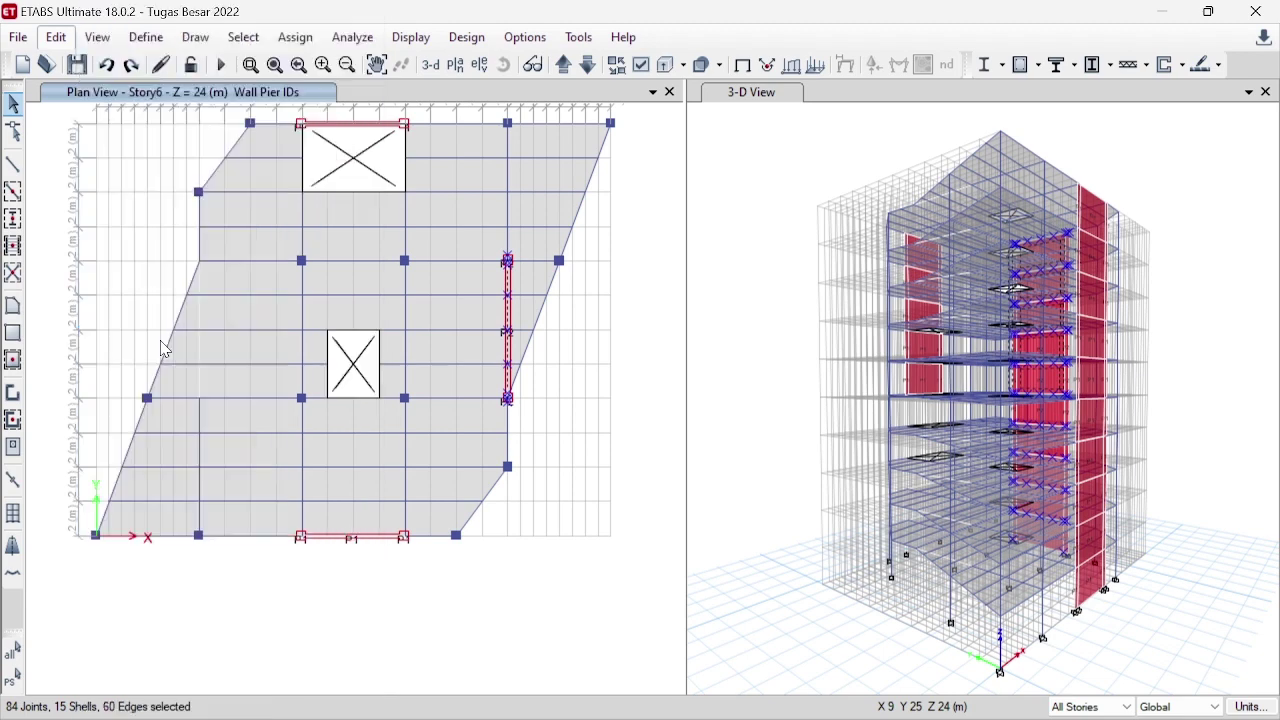
{"action": "left_click", "coordinate": [800, 524]}
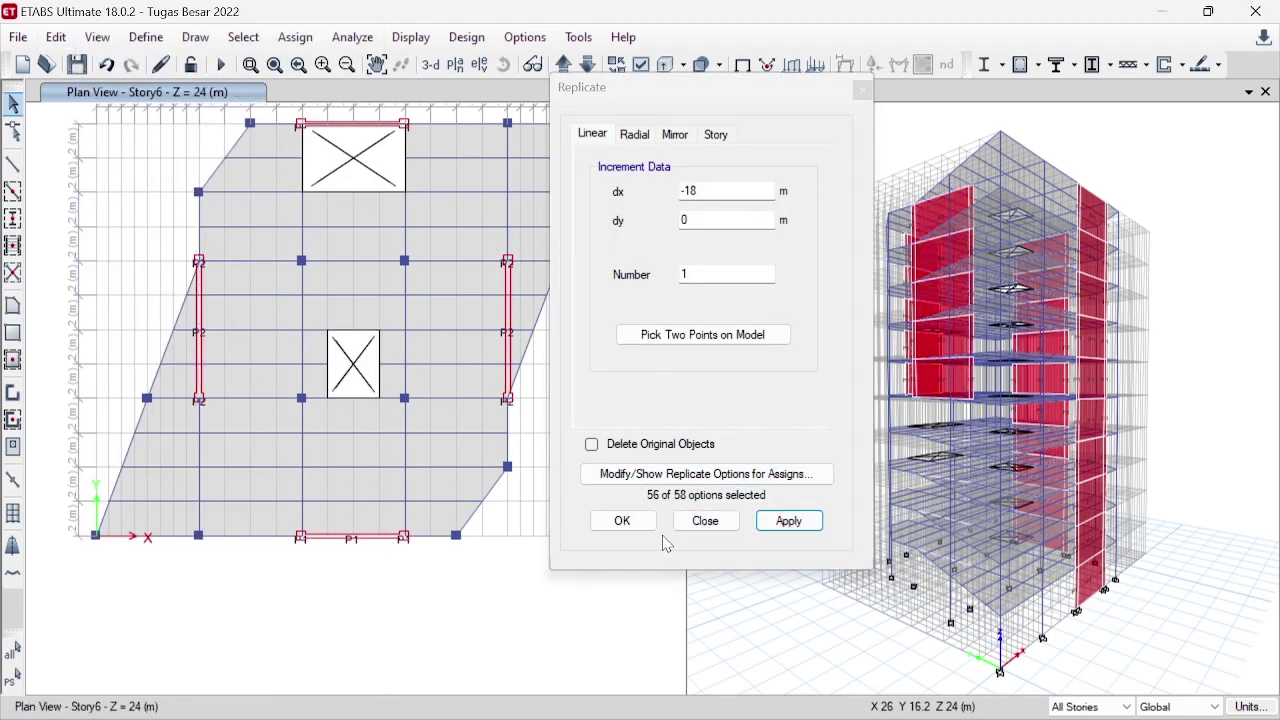
{"action": "left_click", "coordinate": [622, 521]}
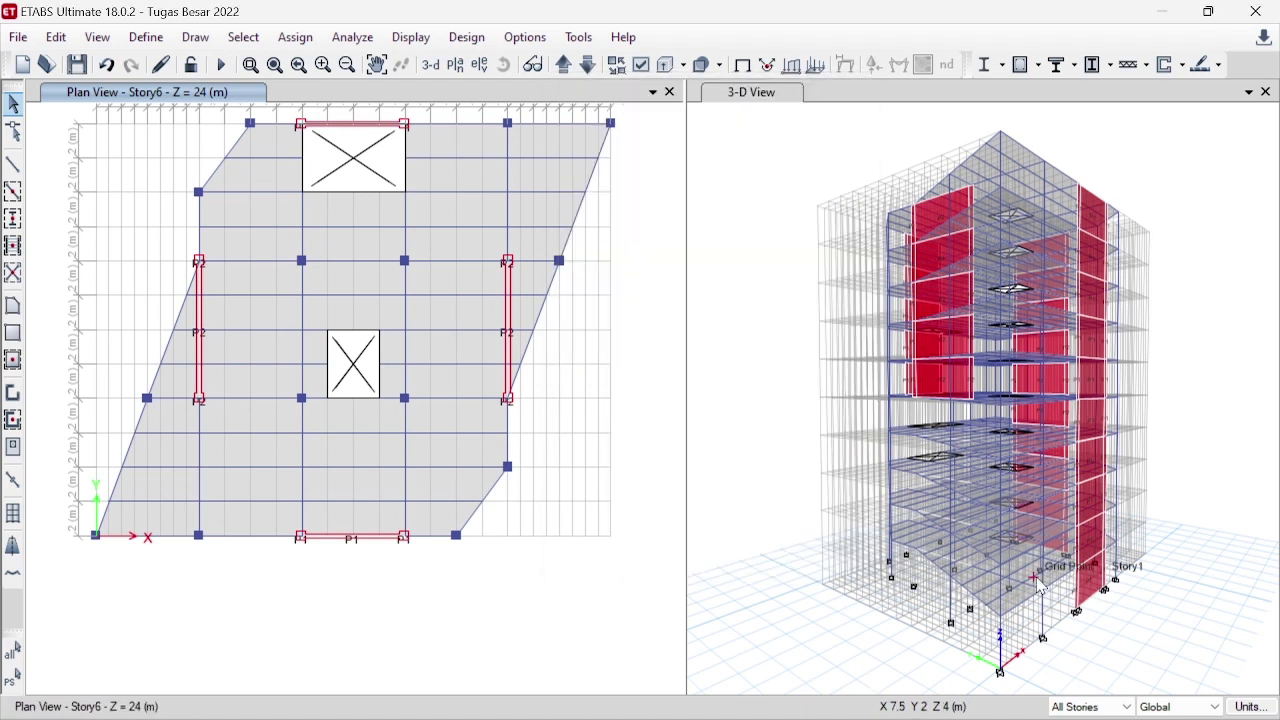
- On Story5, set the story scope to Similar Stories and replicate the P2 wall once with dx -18 m and dy 0
{"action": "left_click", "coordinate": [588, 65]}
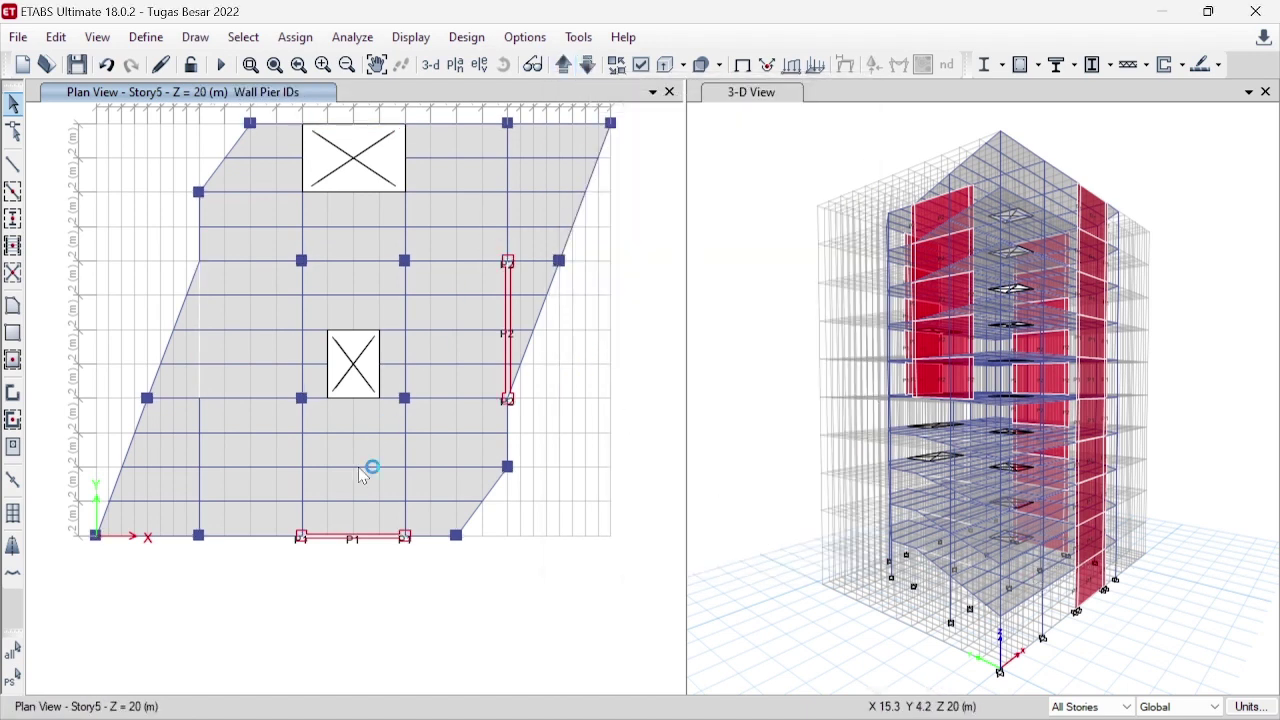
{"action": "left_click_drag", "start_coordinate": [491, 245], "coordinate": [519, 421]}
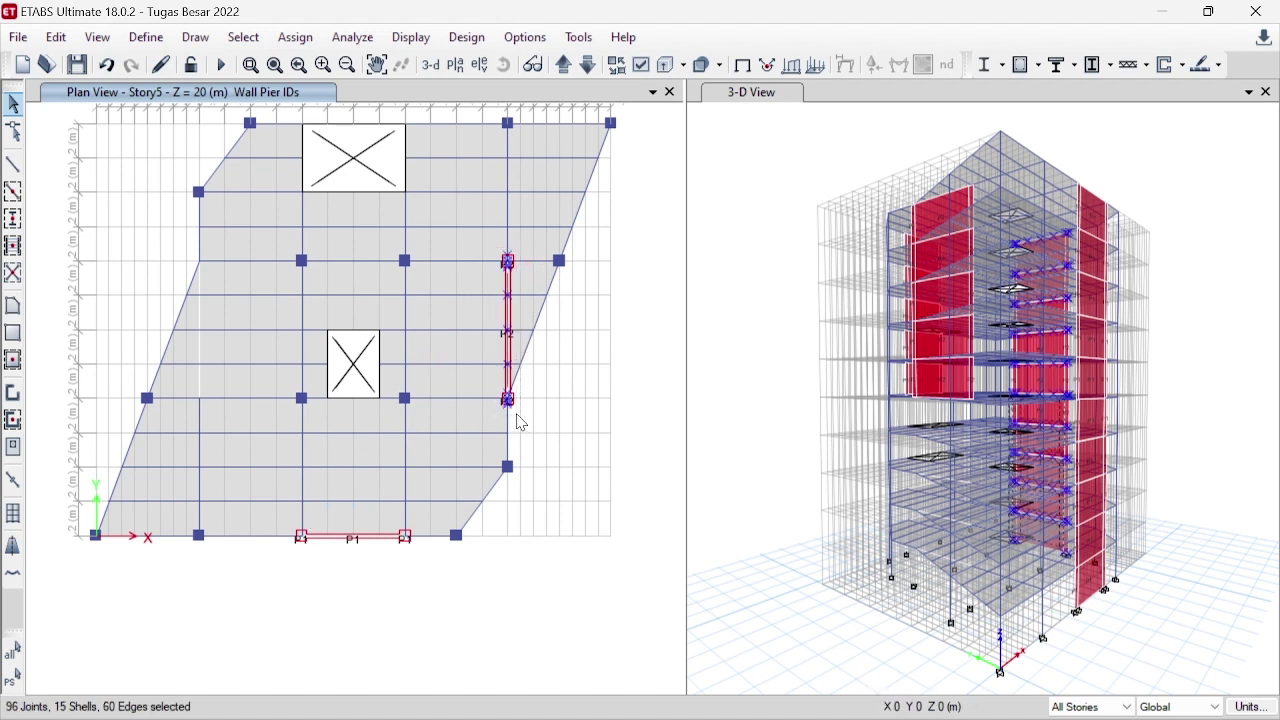
{"action": "left_click", "coordinate": [1098, 707]}
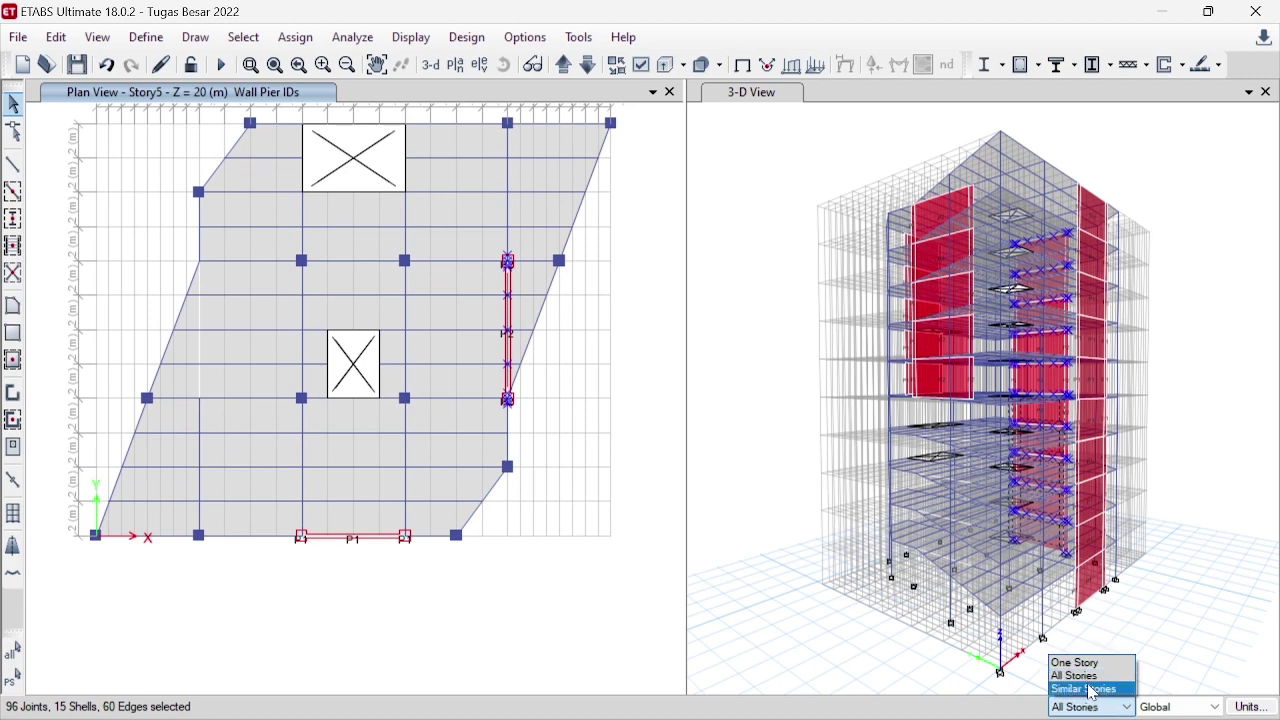
{"action": "left_click", "coordinate": [1091, 690]}
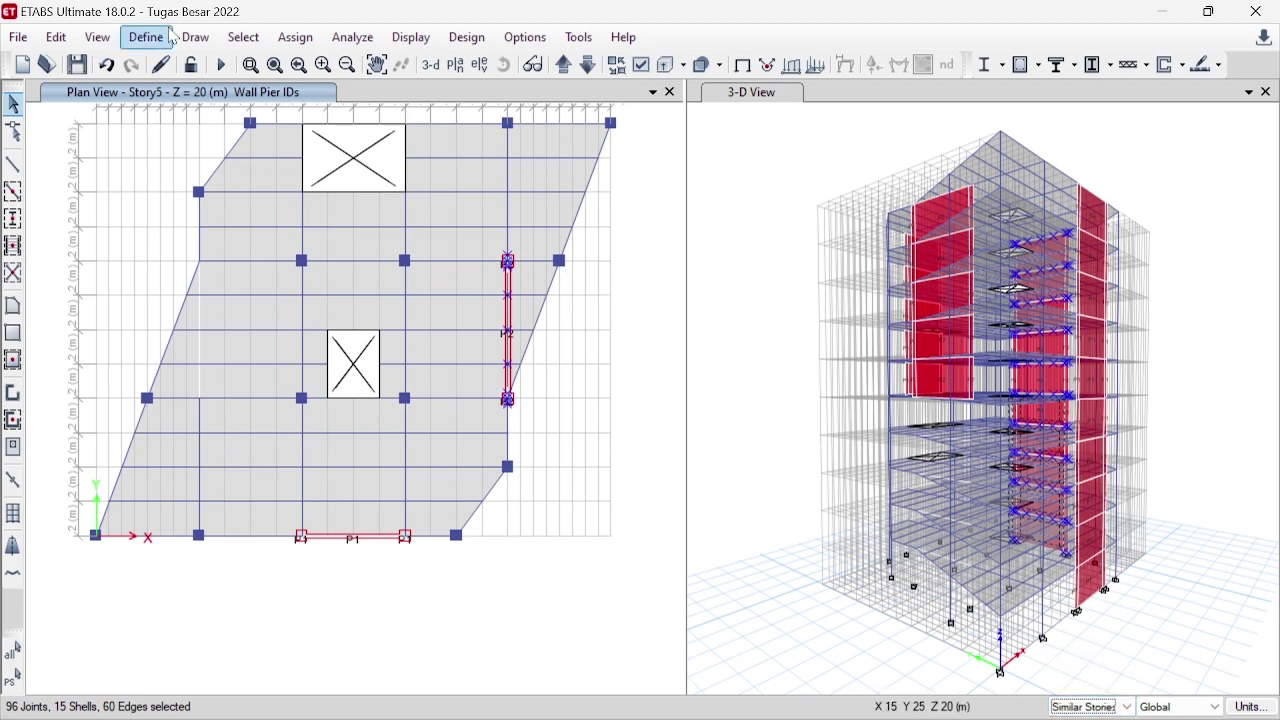
{"action": "left_click", "coordinate": [56, 37]}
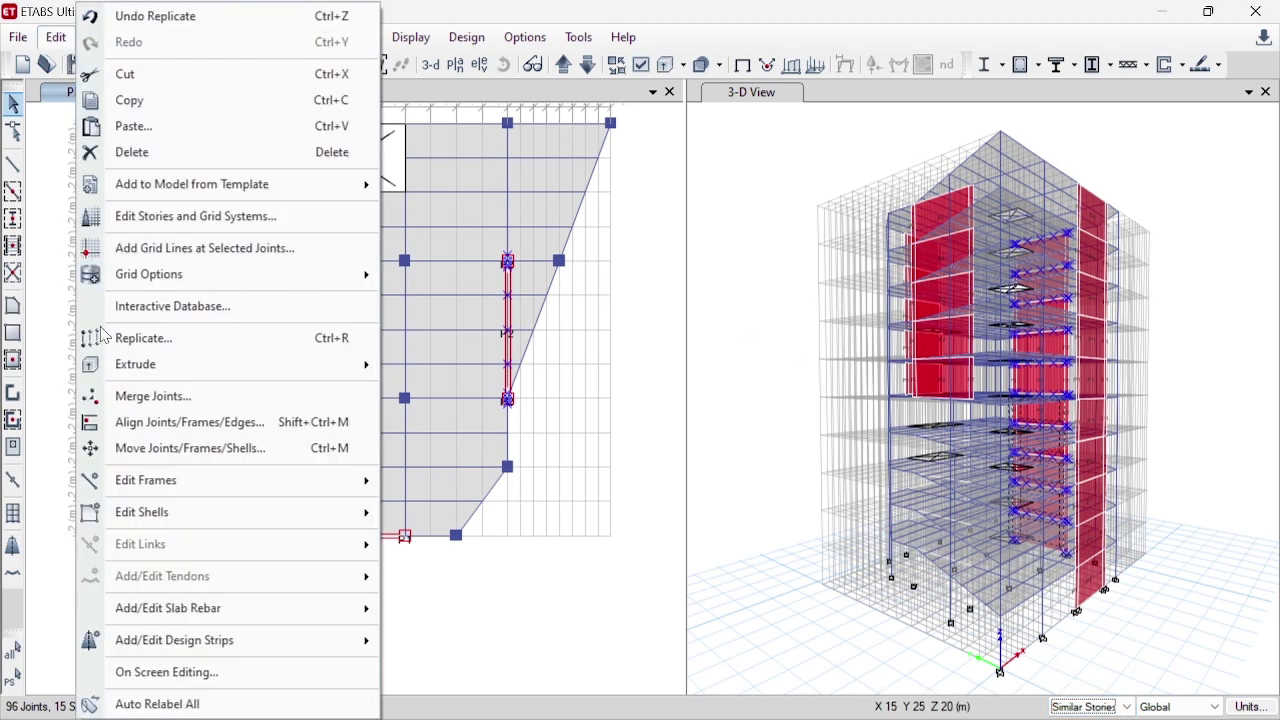
{"action": "left_click", "coordinate": [146, 339]}
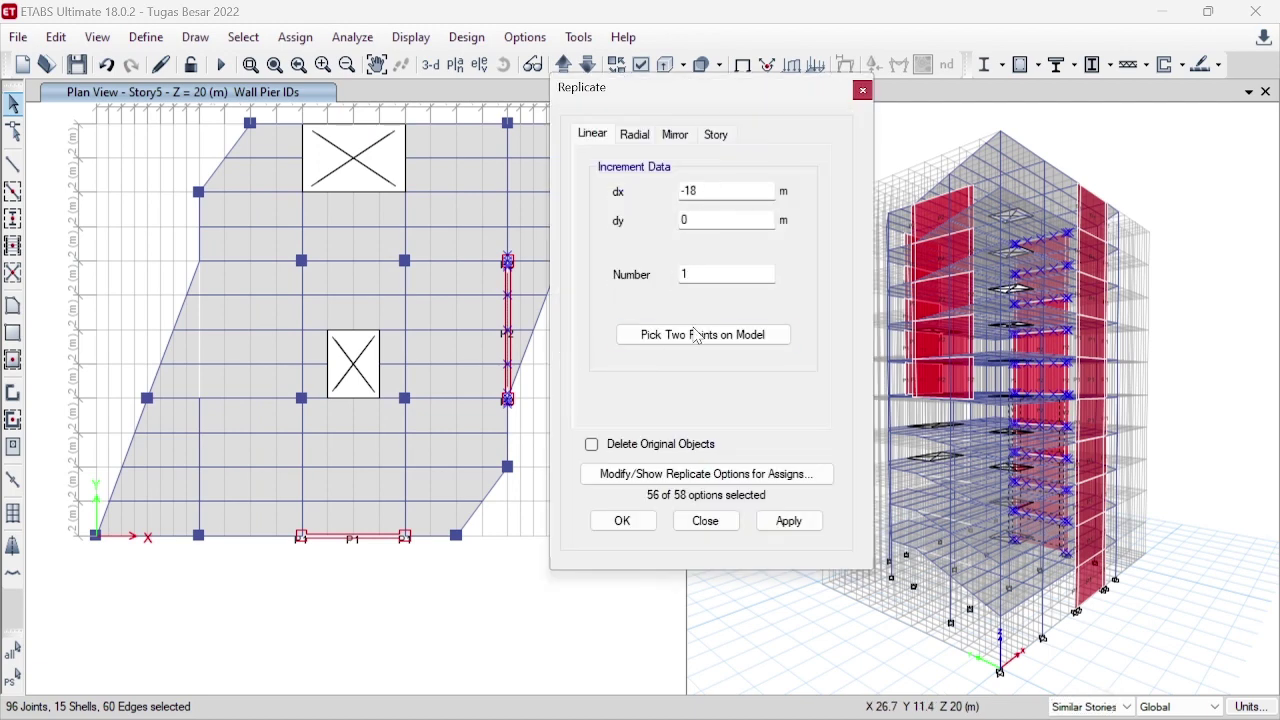
{"action": "left_click", "coordinate": [789, 521]}
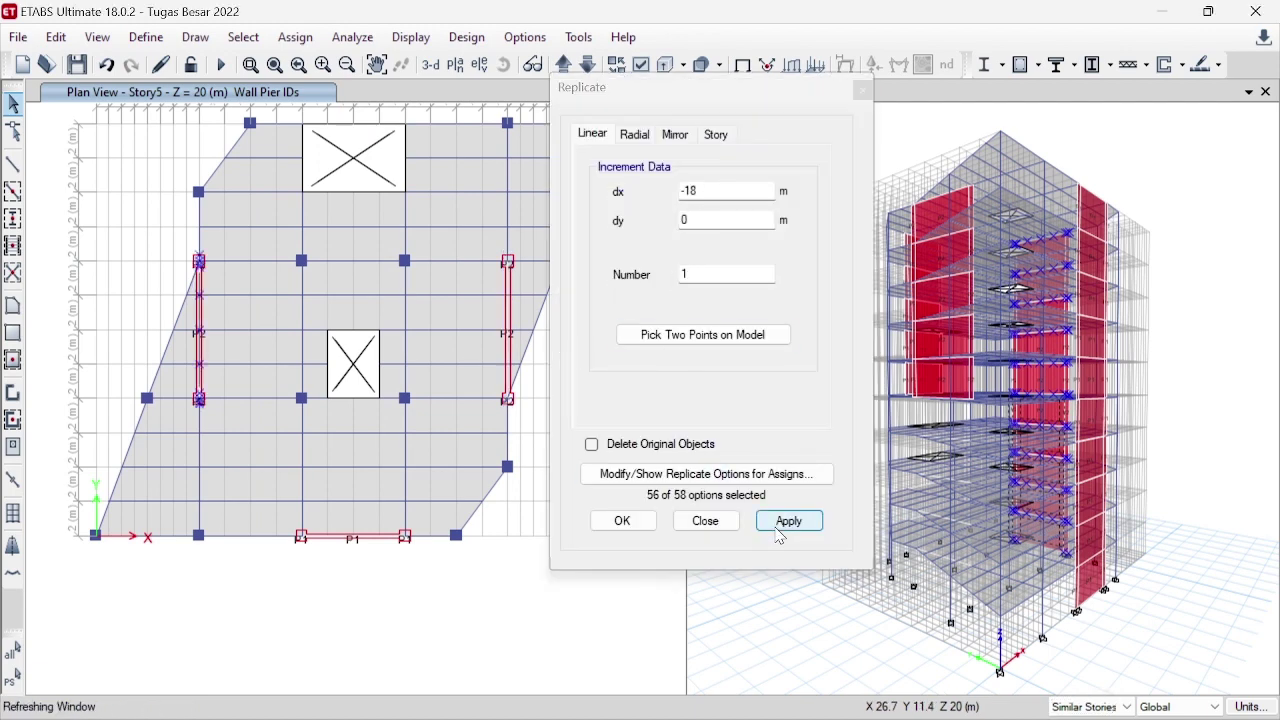
{"action": "left_click", "coordinate": [621, 521]}
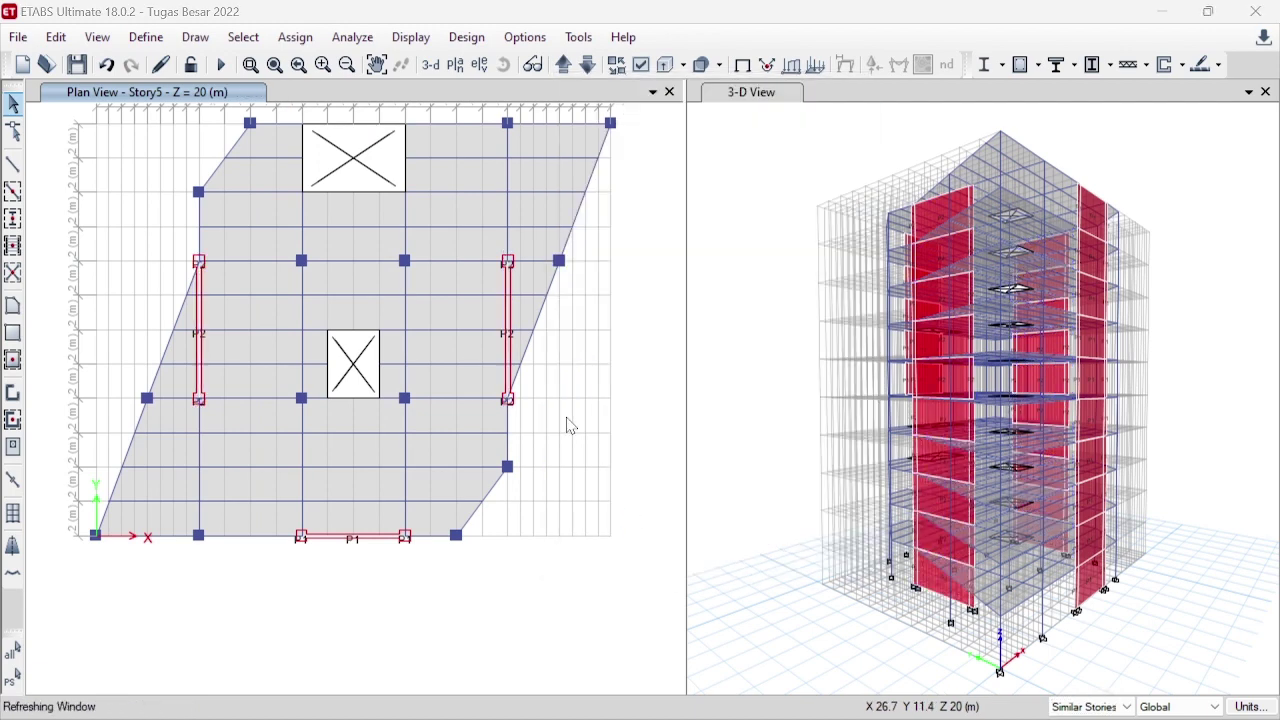
- Replicate the P1 wall on Y 0 in the Story5 plan linearly once with dx 0 and dy 24 m, keeping the original
{"action": "left_click_drag", "start_coordinate": [290, 523], "coordinate": [430, 575]}
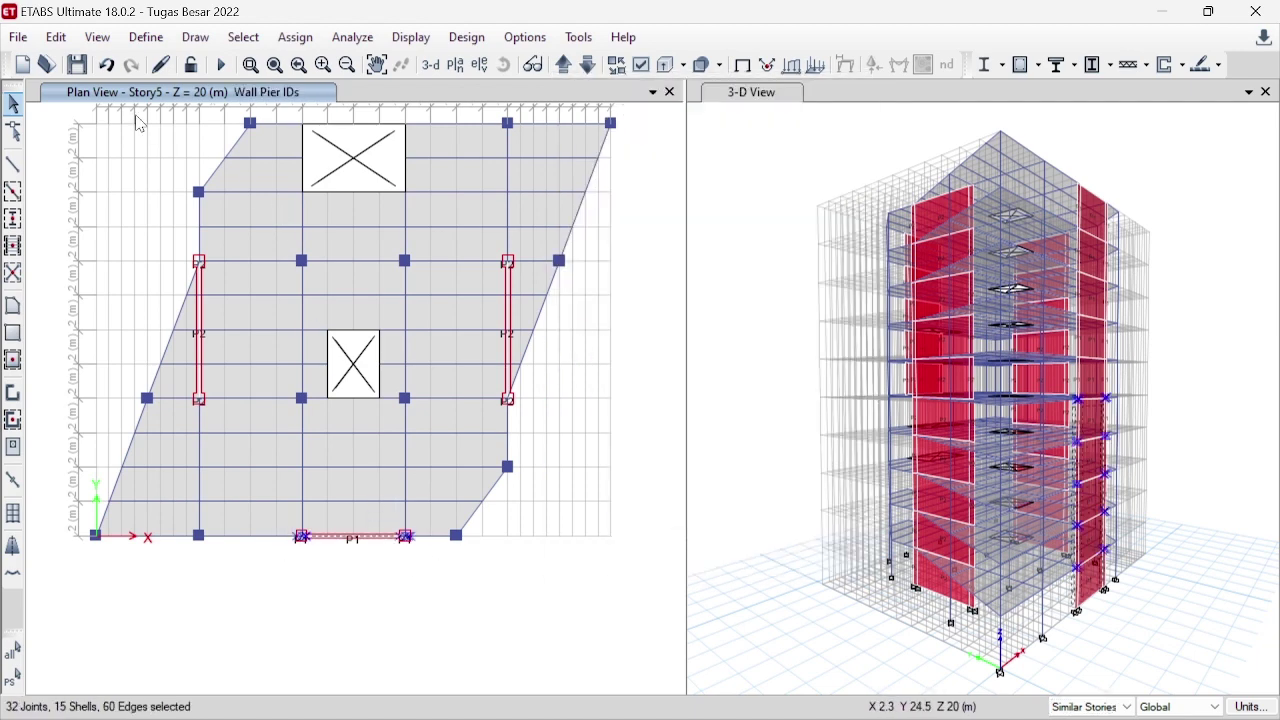
{"action": "left_click", "coordinate": [58, 38]}
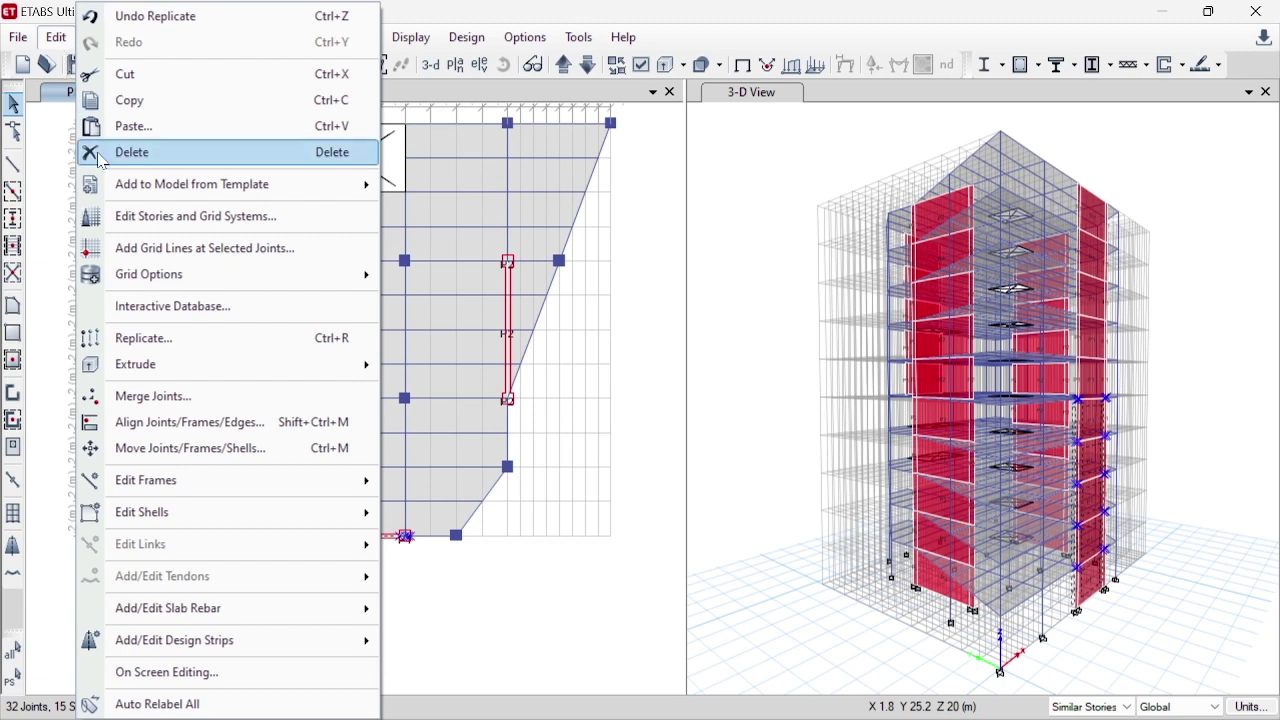
{"action": "left_click", "coordinate": [157, 341]}
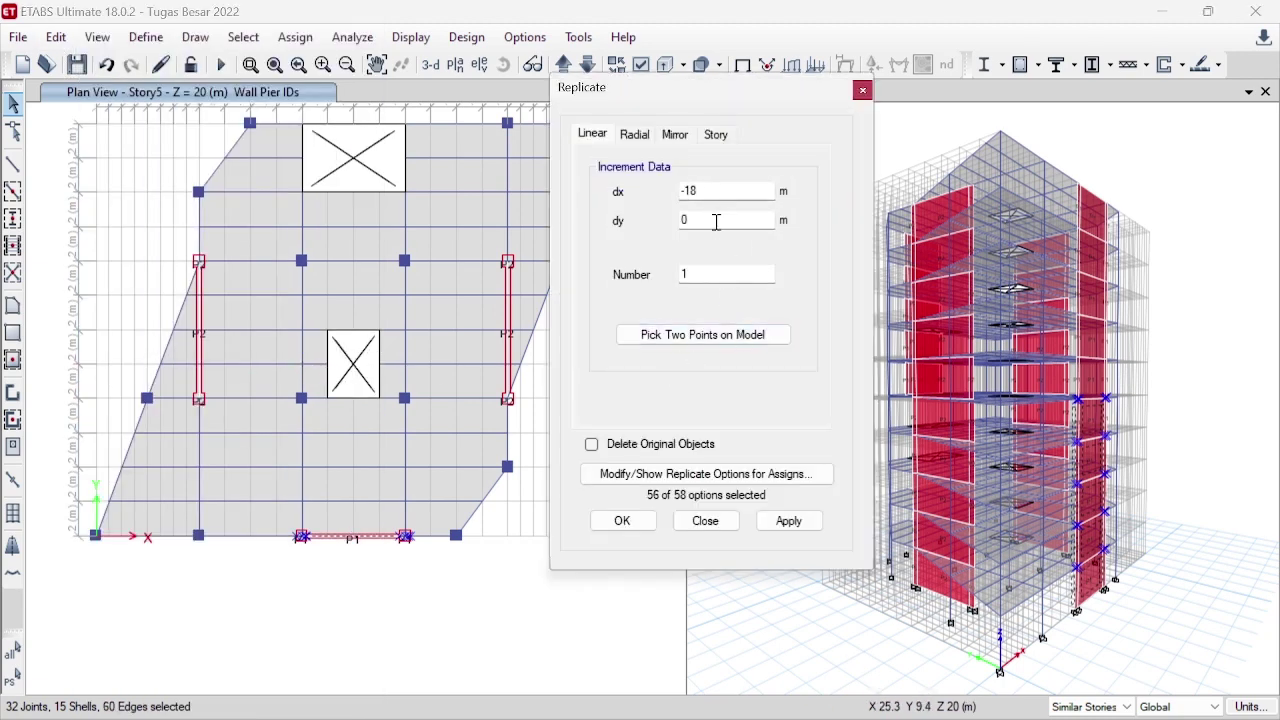
{"action": "left_click_drag", "start_coordinate": [717, 189], "coordinate": [670, 219]}
{"action": "left_click", "coordinate": [718, 277]}
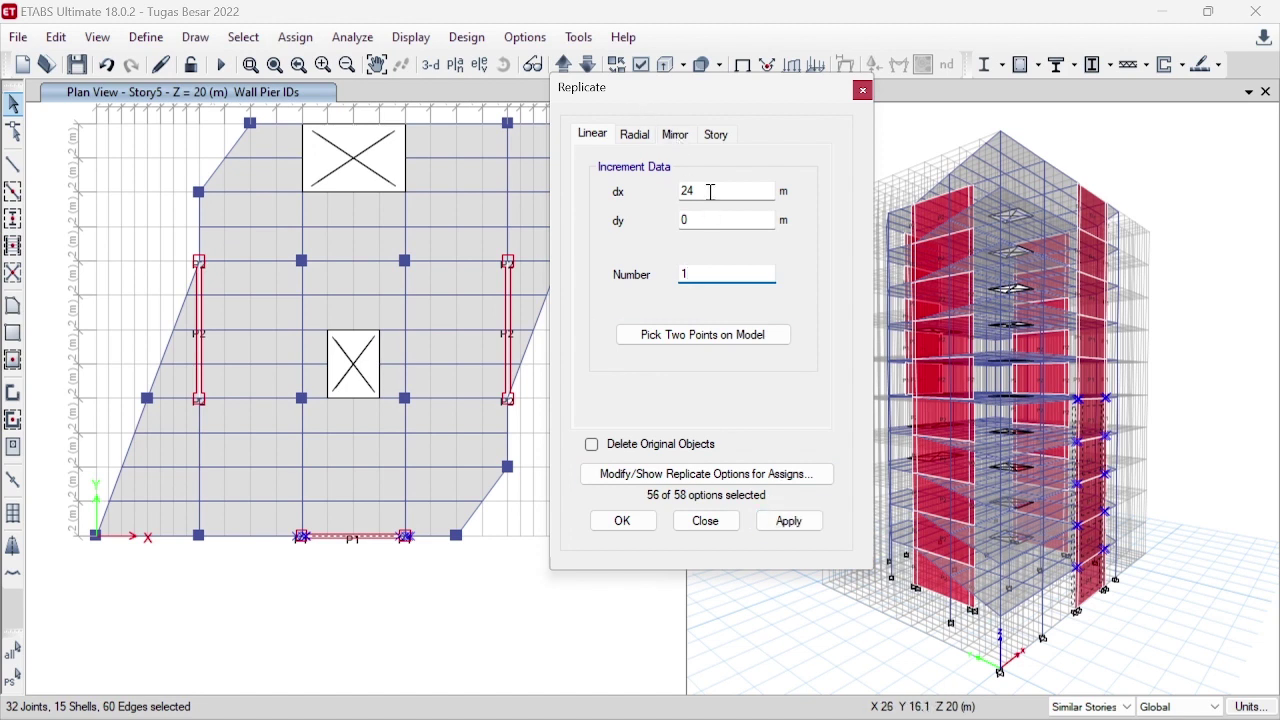
{"action": "left_click_drag", "start_coordinate": [711, 192], "coordinate": [674, 222]}
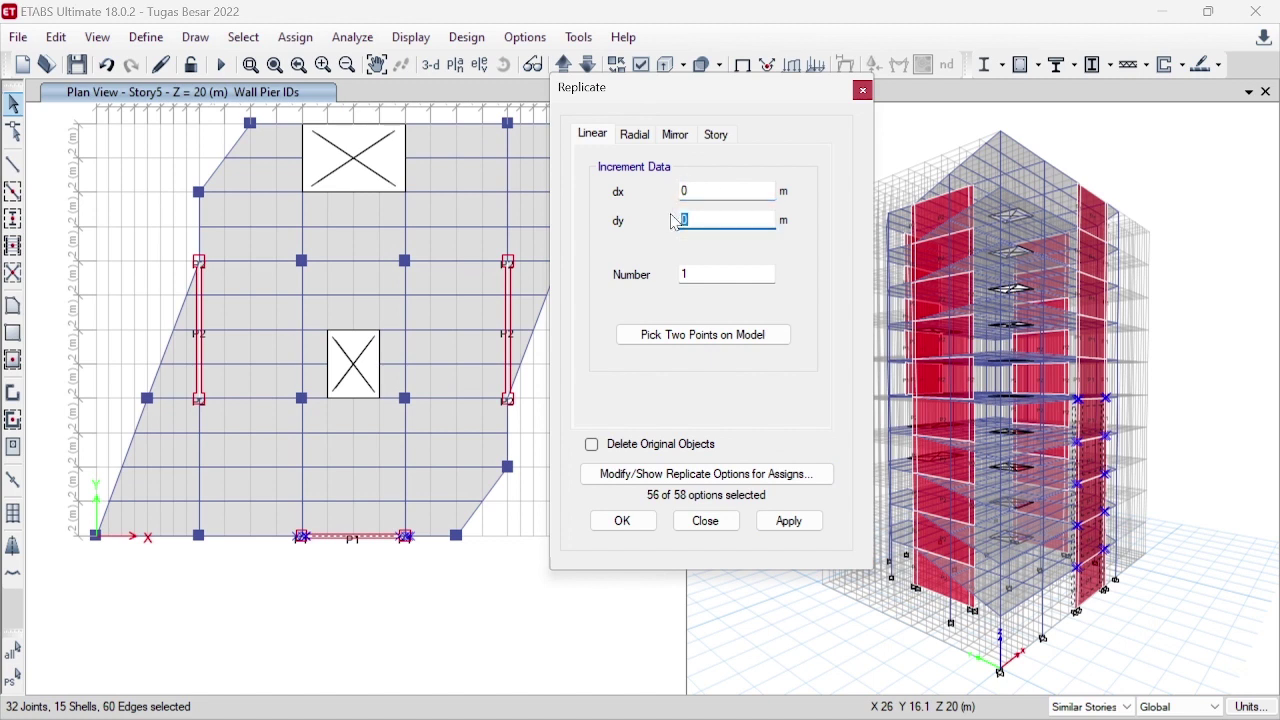
{"action": "left_click", "coordinate": [790, 531]}
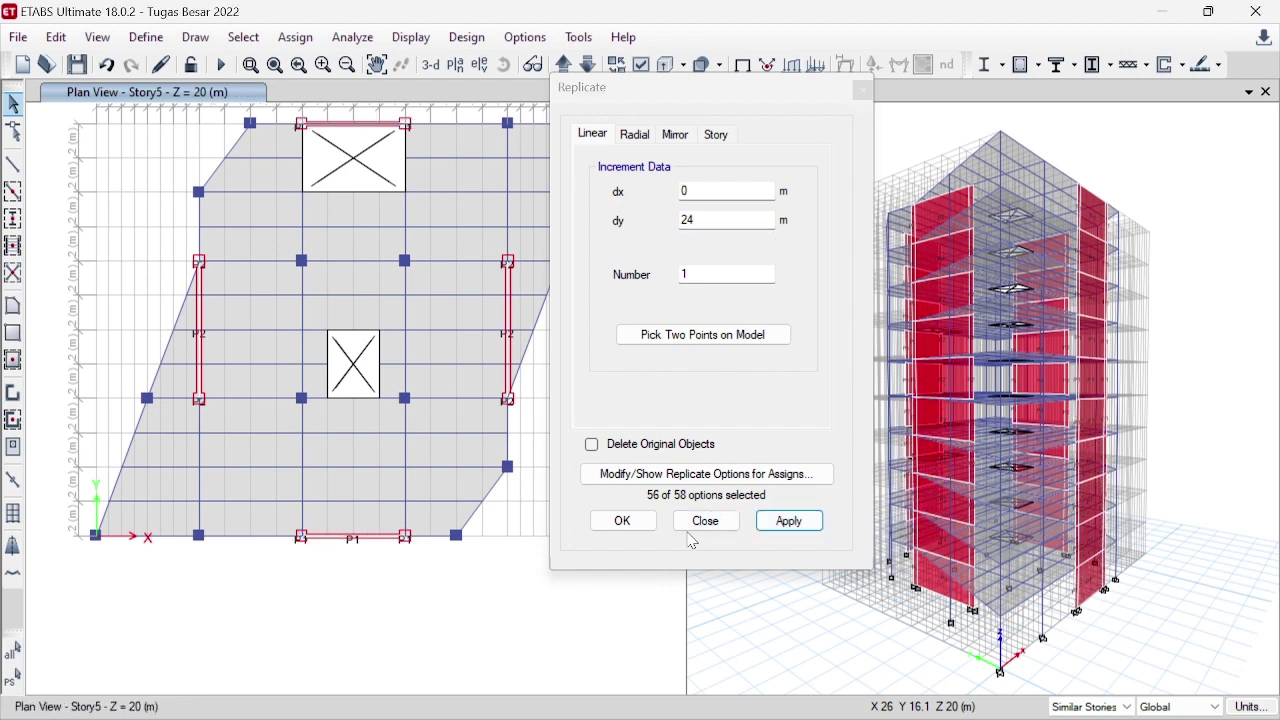
{"action": "left_click", "coordinate": [636, 524]}
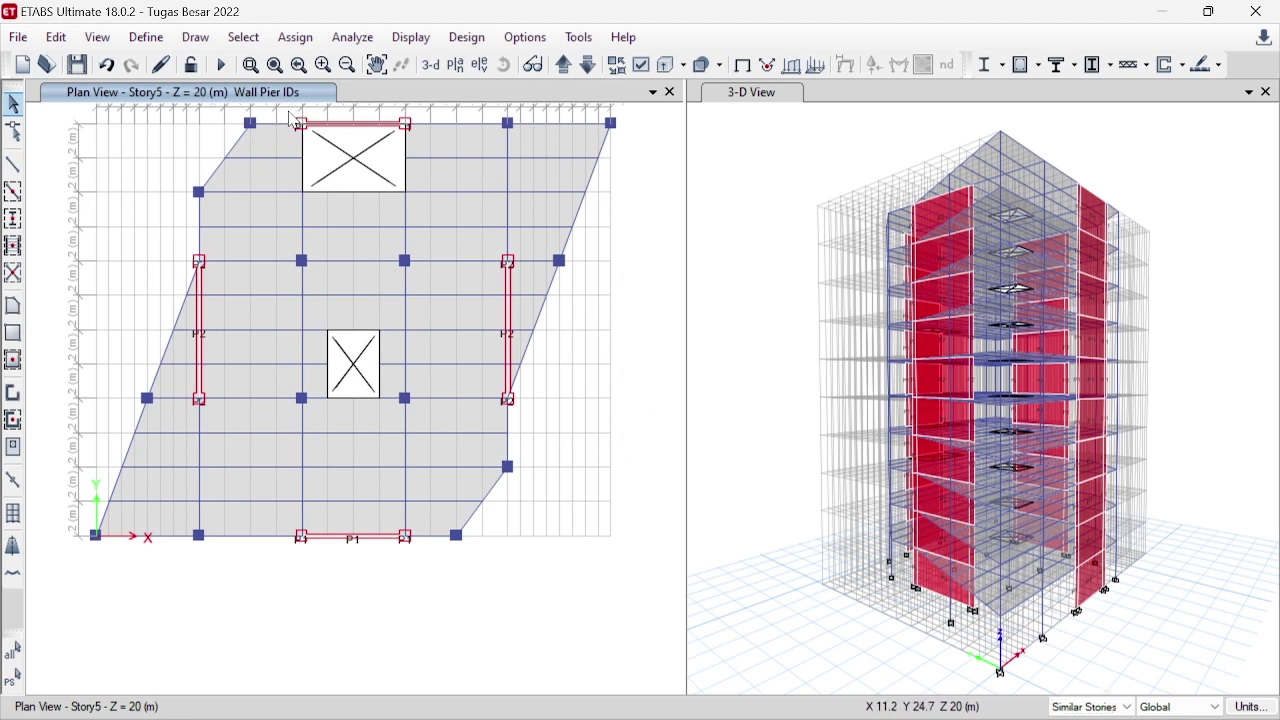
- Assign pier label P3 to the wall on Y 24 m between X 12 m and X 18 m in the Story5 plan
{"action": "left_click_drag", "start_coordinate": [291, 119], "coordinate": [422, 145]}
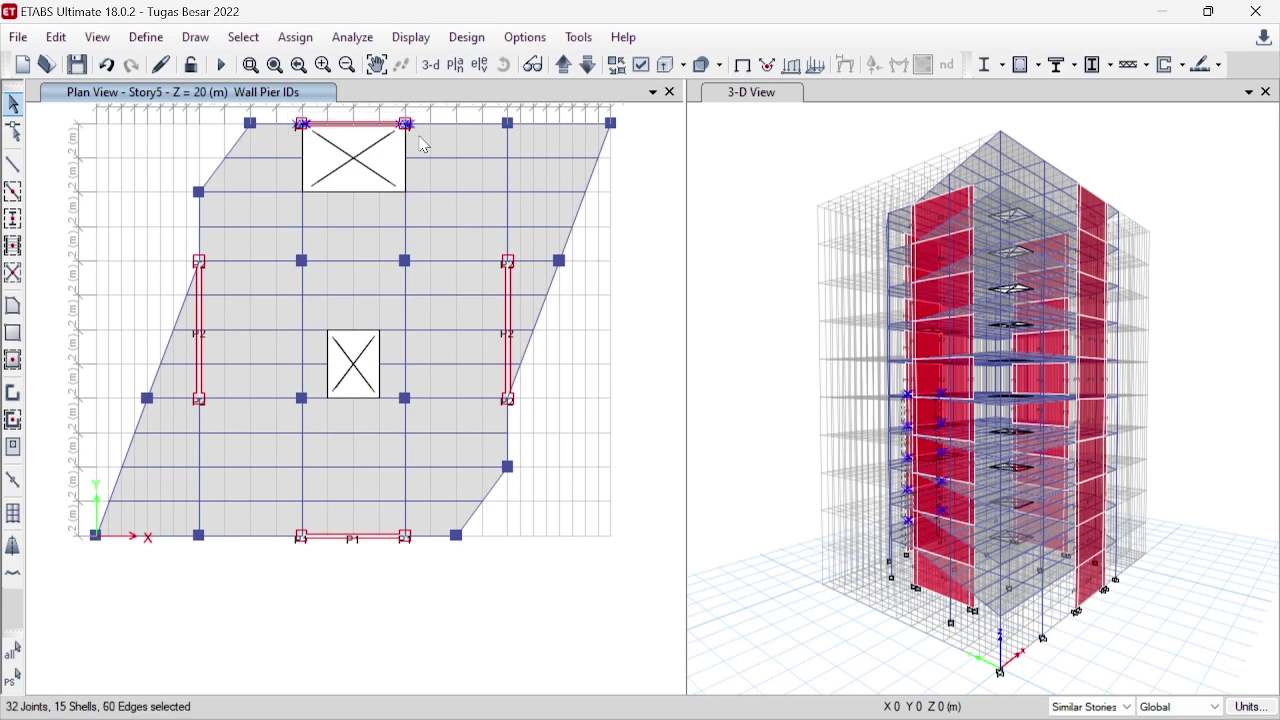
{"action": "left_click", "coordinate": [296, 37]}
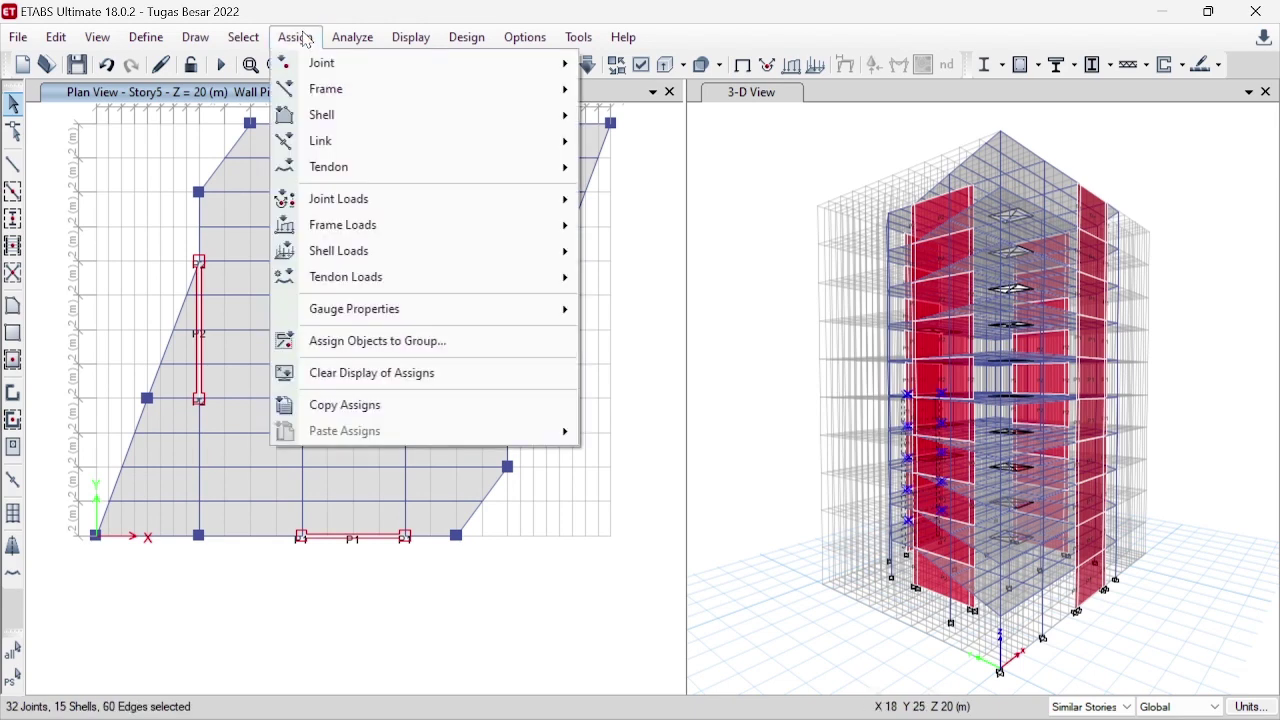
{"action": "mouse_move", "coordinate": [330, 115]}
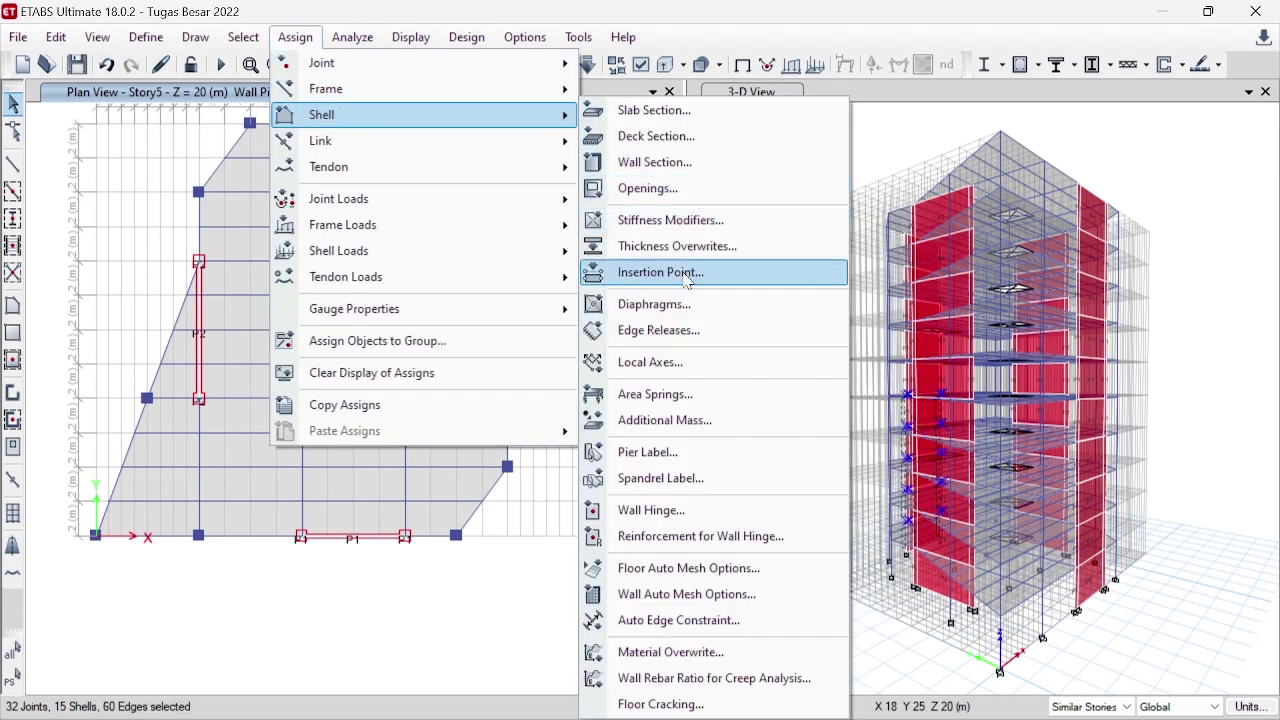
{"action": "left_click", "coordinate": [680, 451]}
{"action": "left_click", "coordinate": [530, 232]}
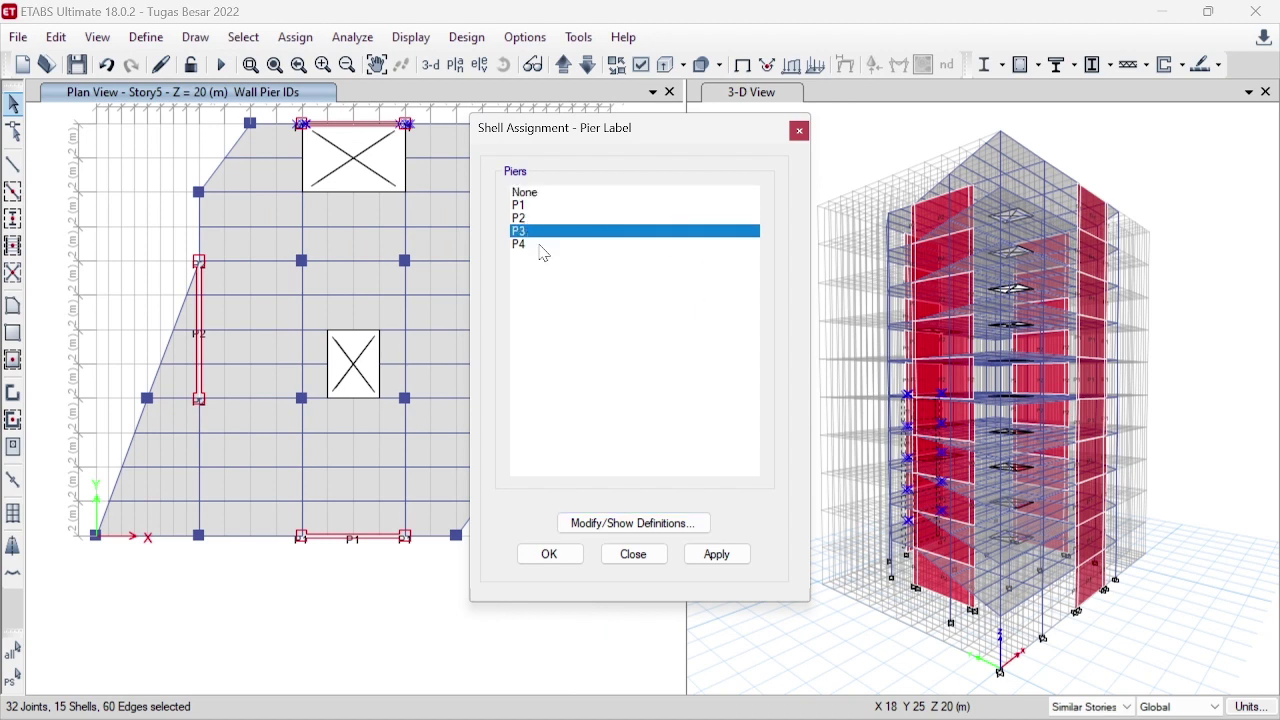
{"action": "left_click", "coordinate": [717, 556]}
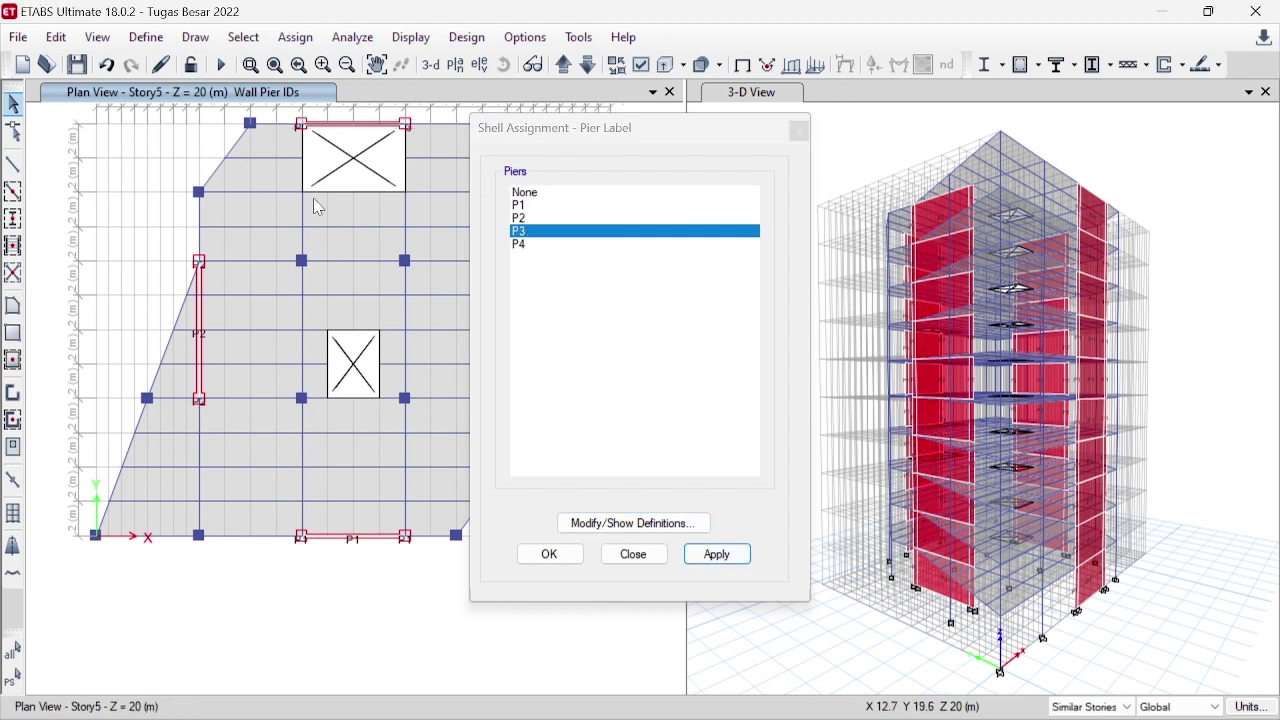
- Assign pier label P4 to the wall on X 6 m between Y 8 m and Y 16 m in the Story5 plan
{"action": "left_click_drag", "start_coordinate": [192, 250], "coordinate": [236, 400]}
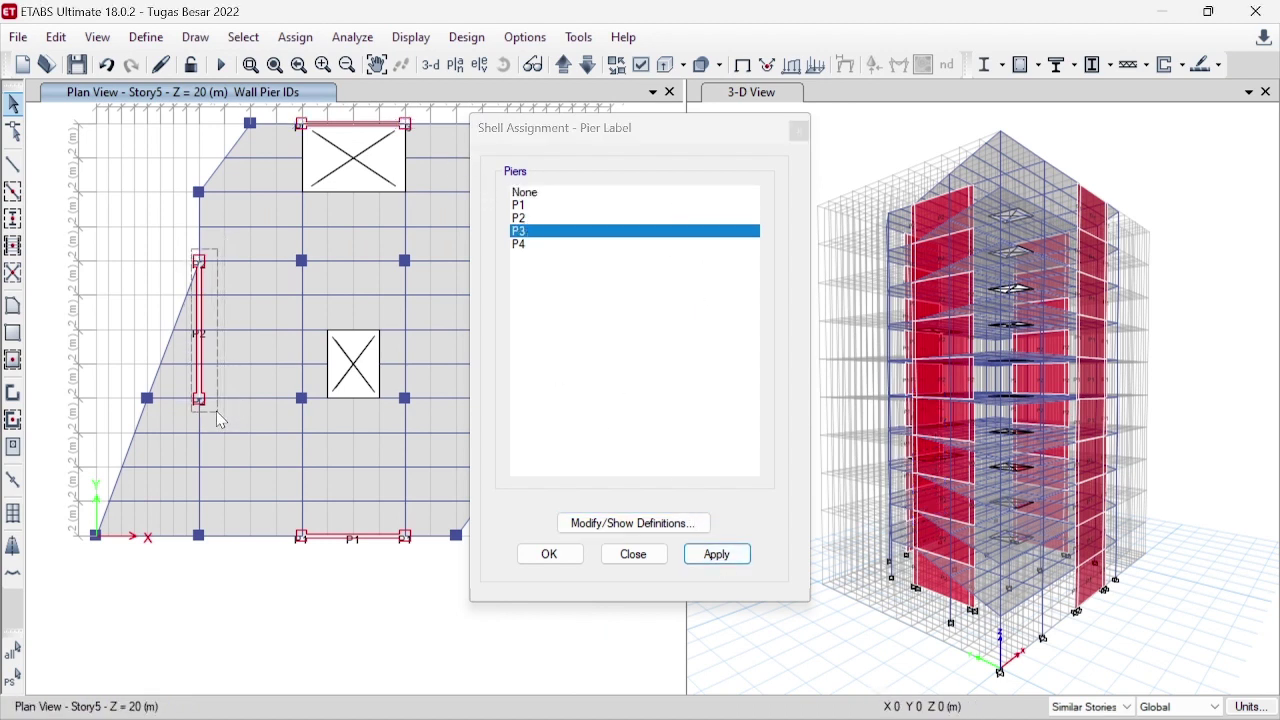
{"action": "left_click", "coordinate": [560, 244]}
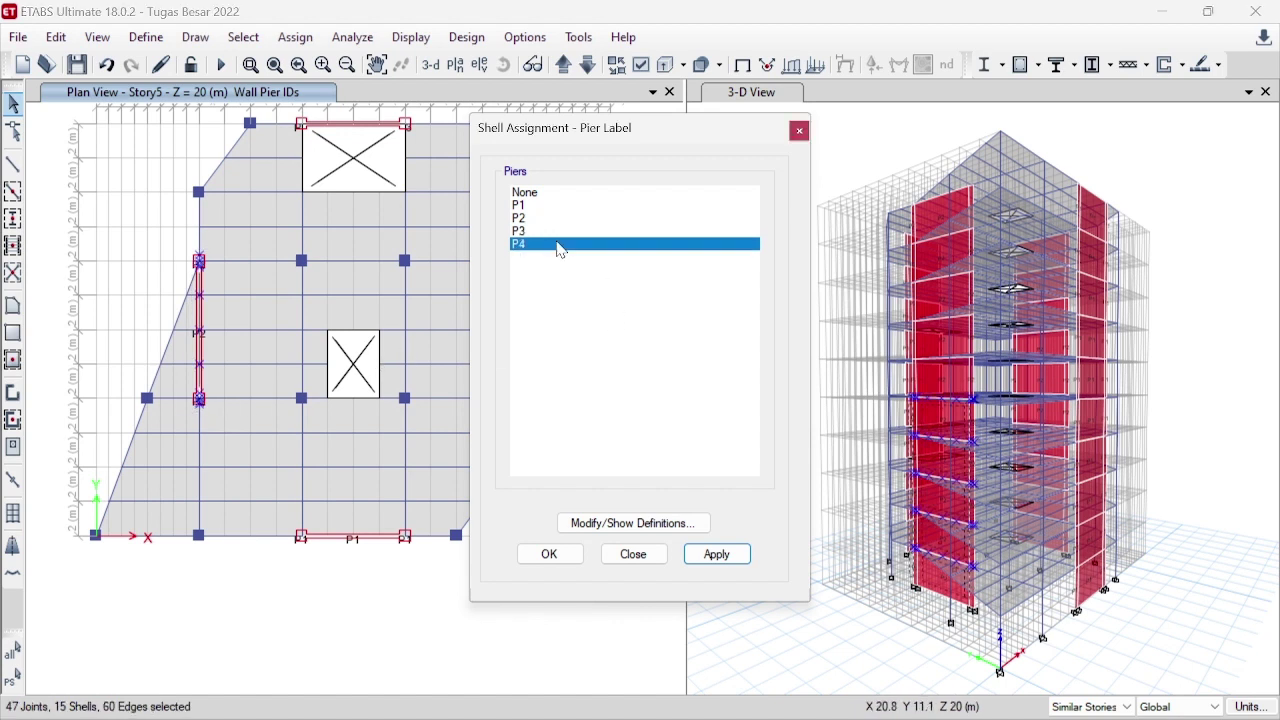
{"action": "left_click", "coordinate": [717, 554]}
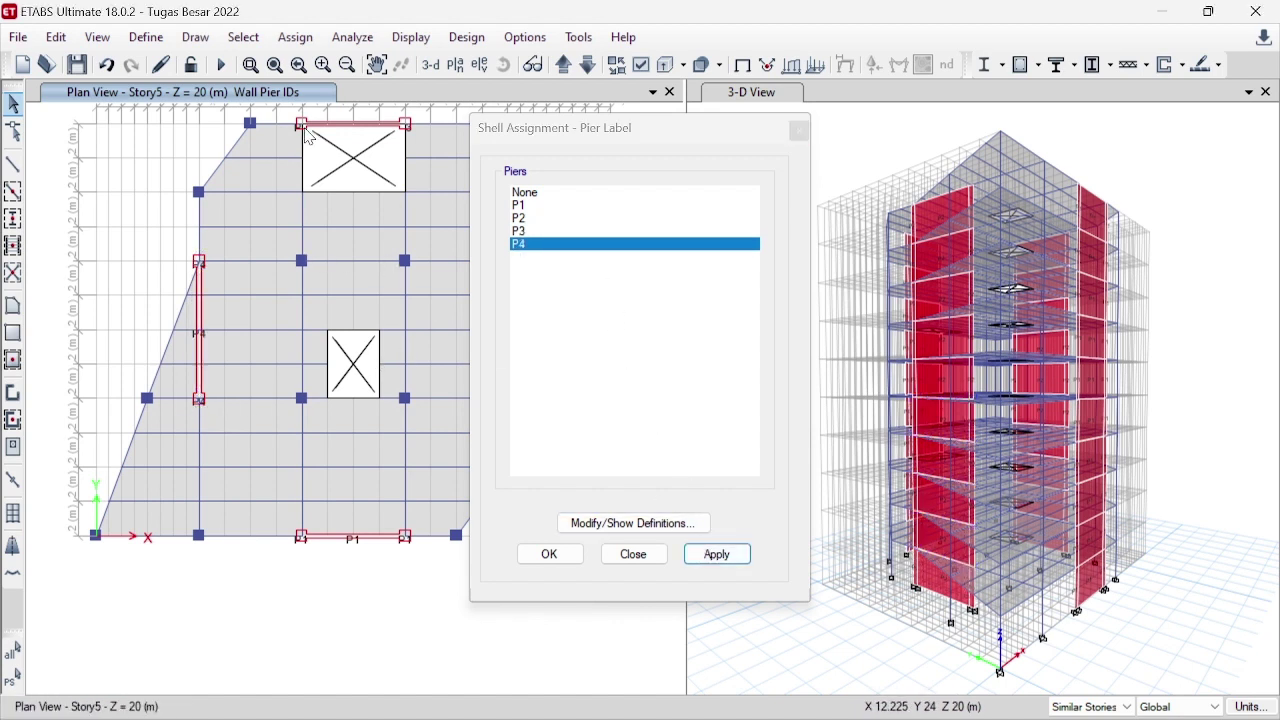
- Switch to the Story6 plan and assign pier label P3 to the wall on Y 24 m between X 12 m and X 18 m
{"action": "left_click", "coordinate": [574, 68]}
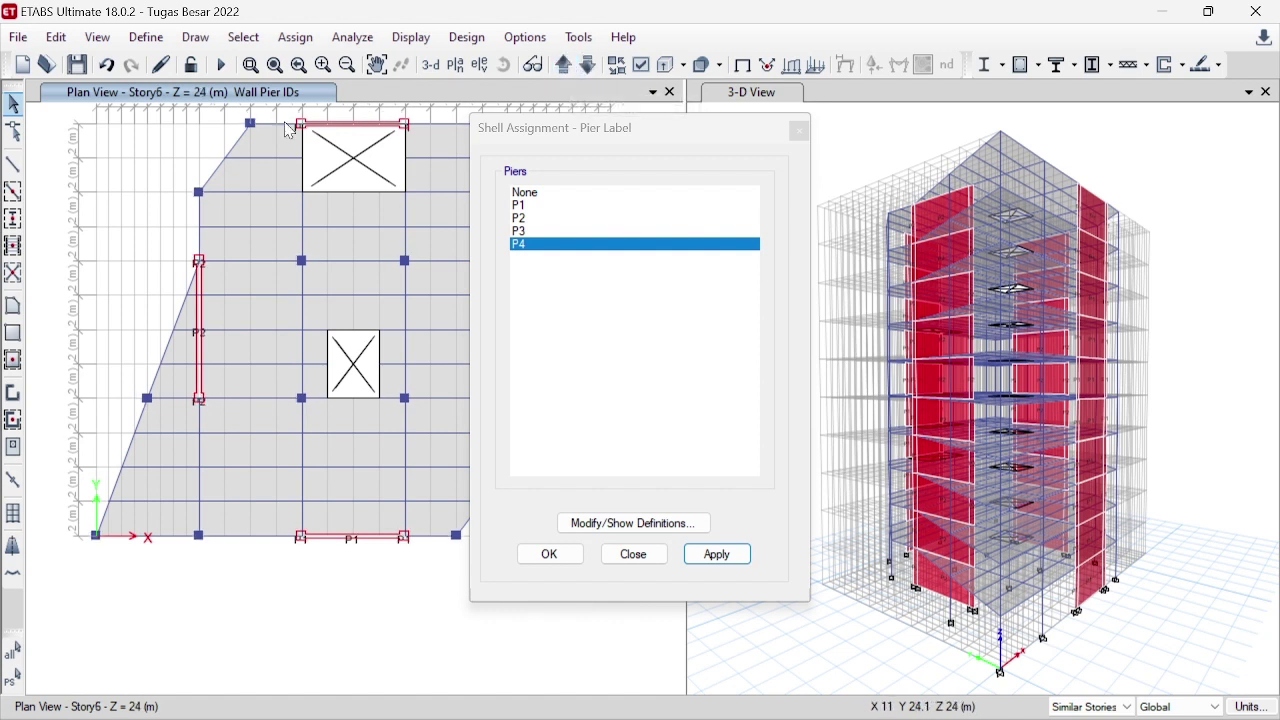
{"action": "left_click_drag", "start_coordinate": [293, 121], "coordinate": [432, 141]}
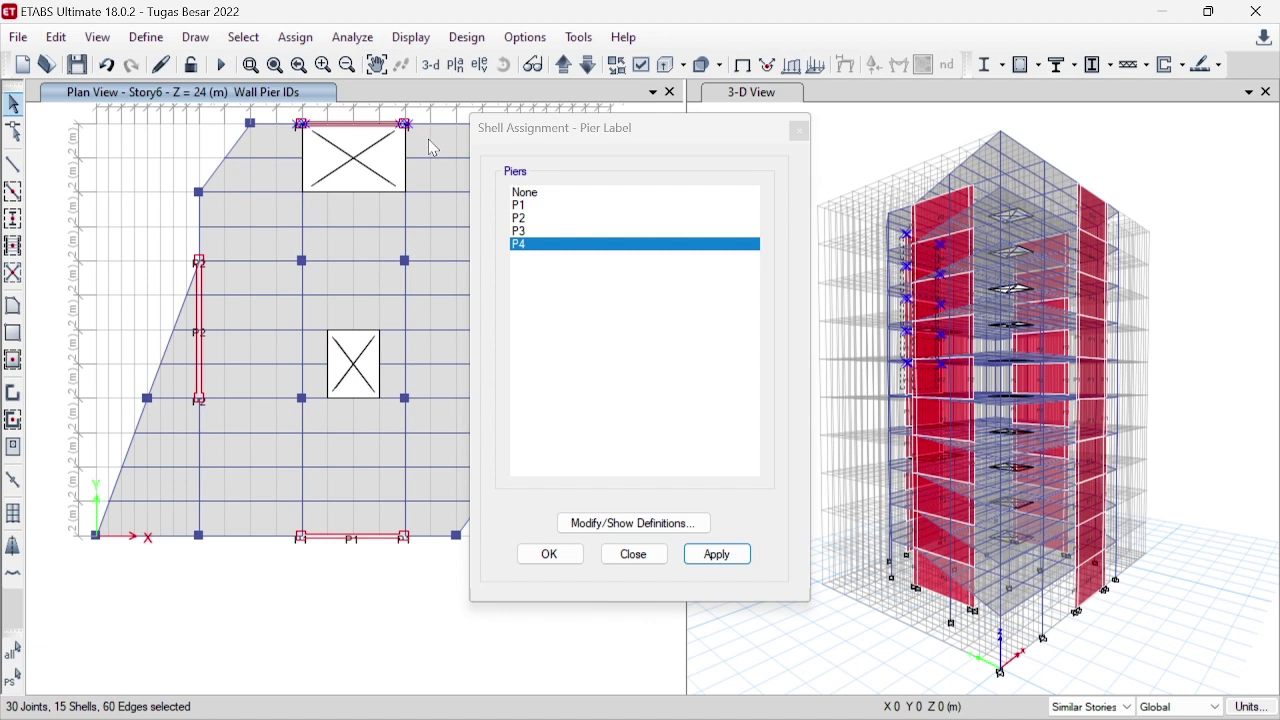
{"action": "left_click", "coordinate": [531, 233]}
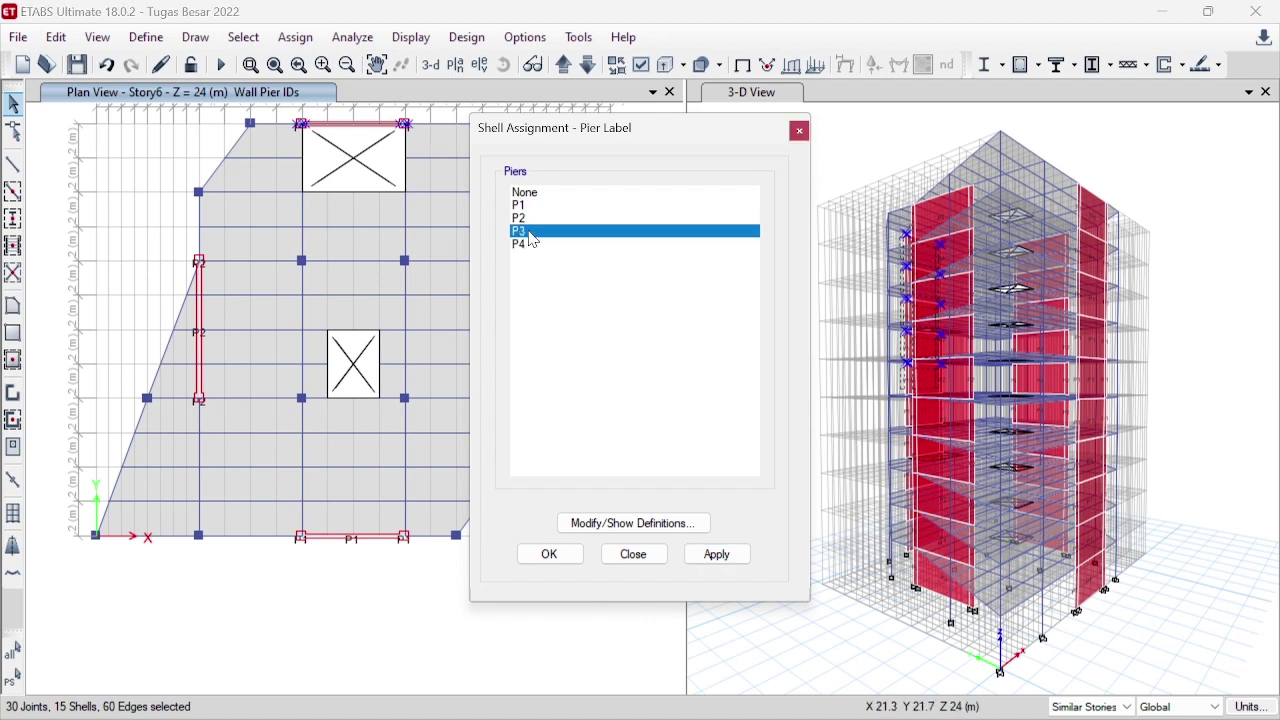
{"action": "left_click", "coordinate": [718, 557]}
{"action": "scroll", "coordinate": [355, 118], "scroll_direction": "up", "scroll_amount": 5}
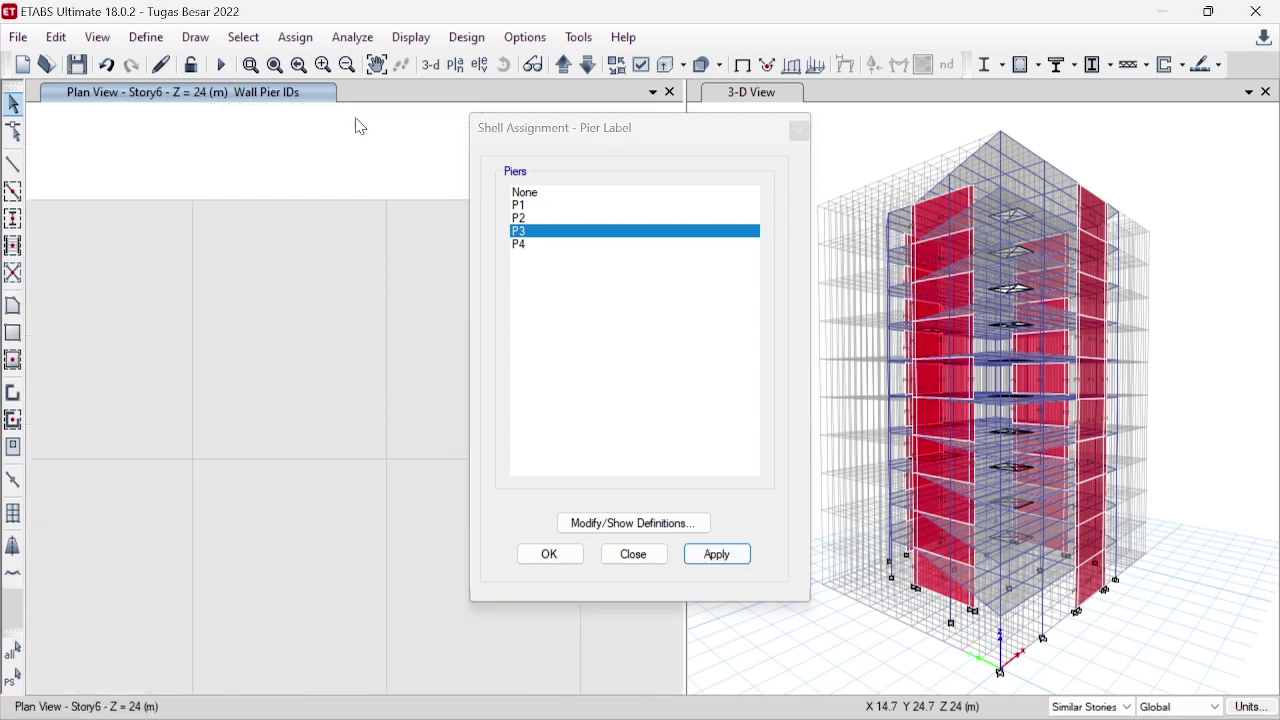
{"action": "scroll", "coordinate": [352, 203], "scroll_direction": "down", "scroll_amount": 5}
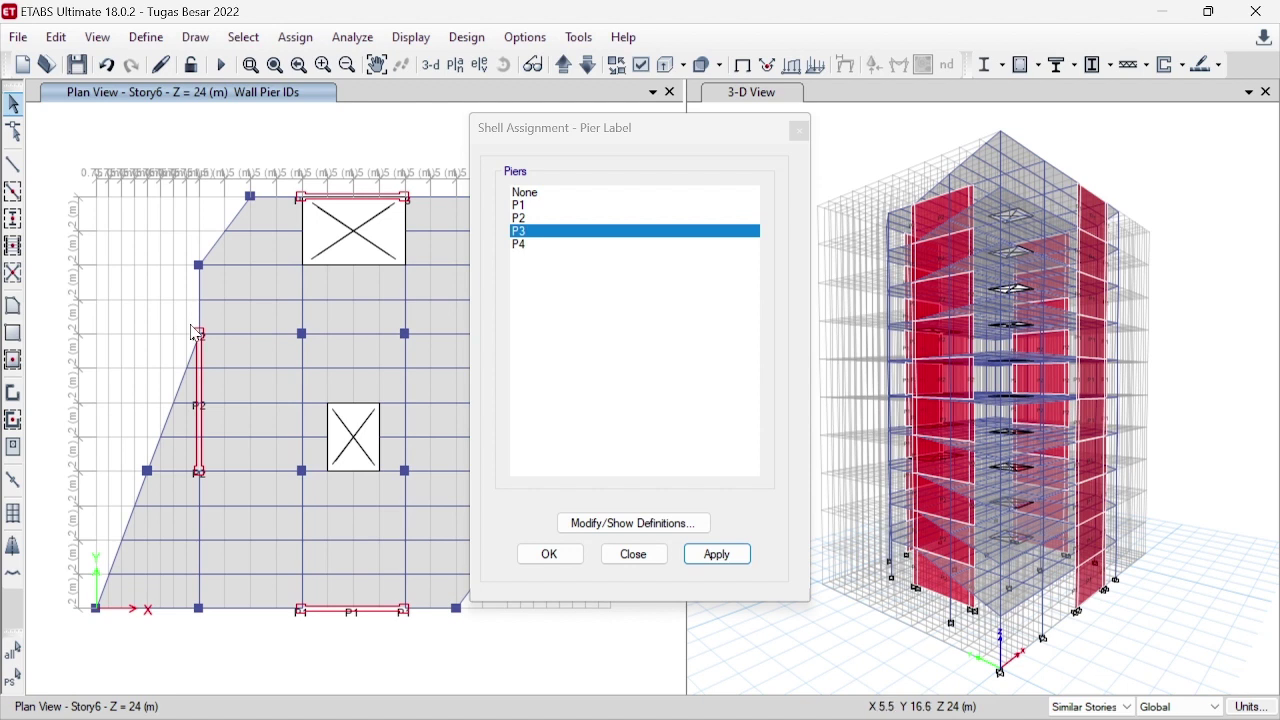
- Assign pier label P4 to the wall on X 6 m between Y 8 m and Y 16 m in the Story6 plan
{"action": "left_click_drag", "start_coordinate": [191, 324], "coordinate": [214, 494]}
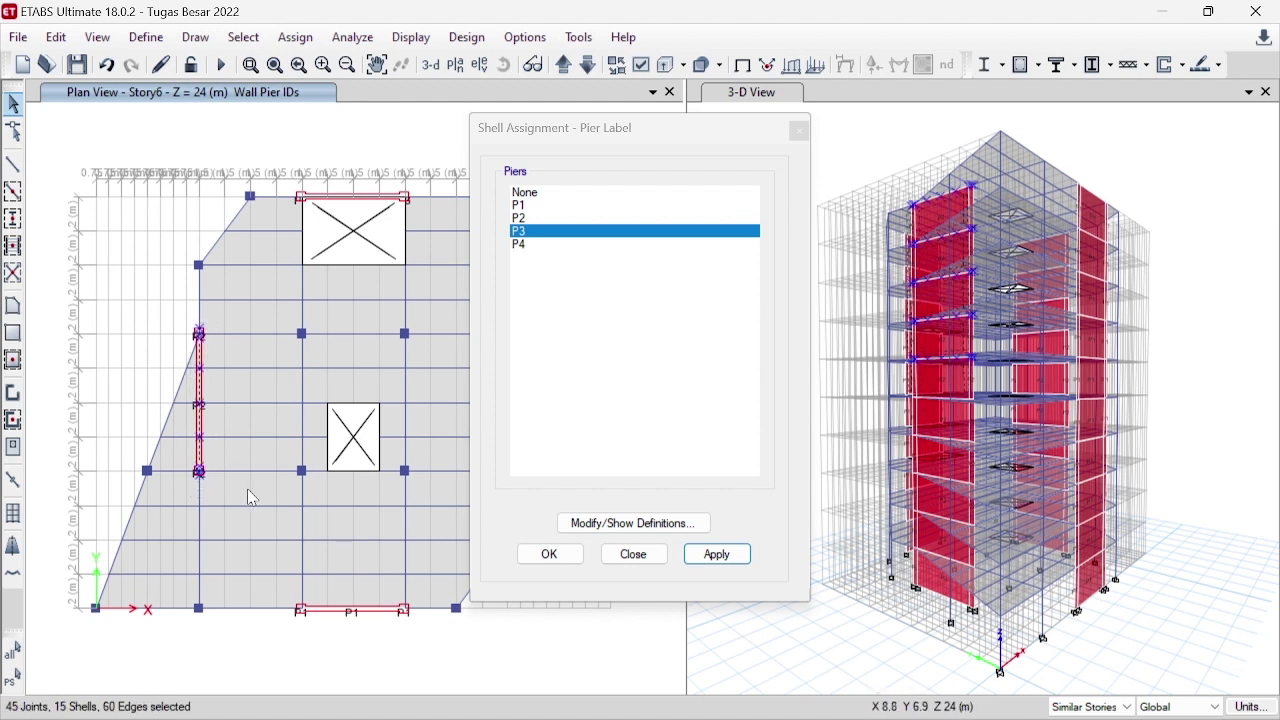
{"action": "left_click", "coordinate": [536, 245]}
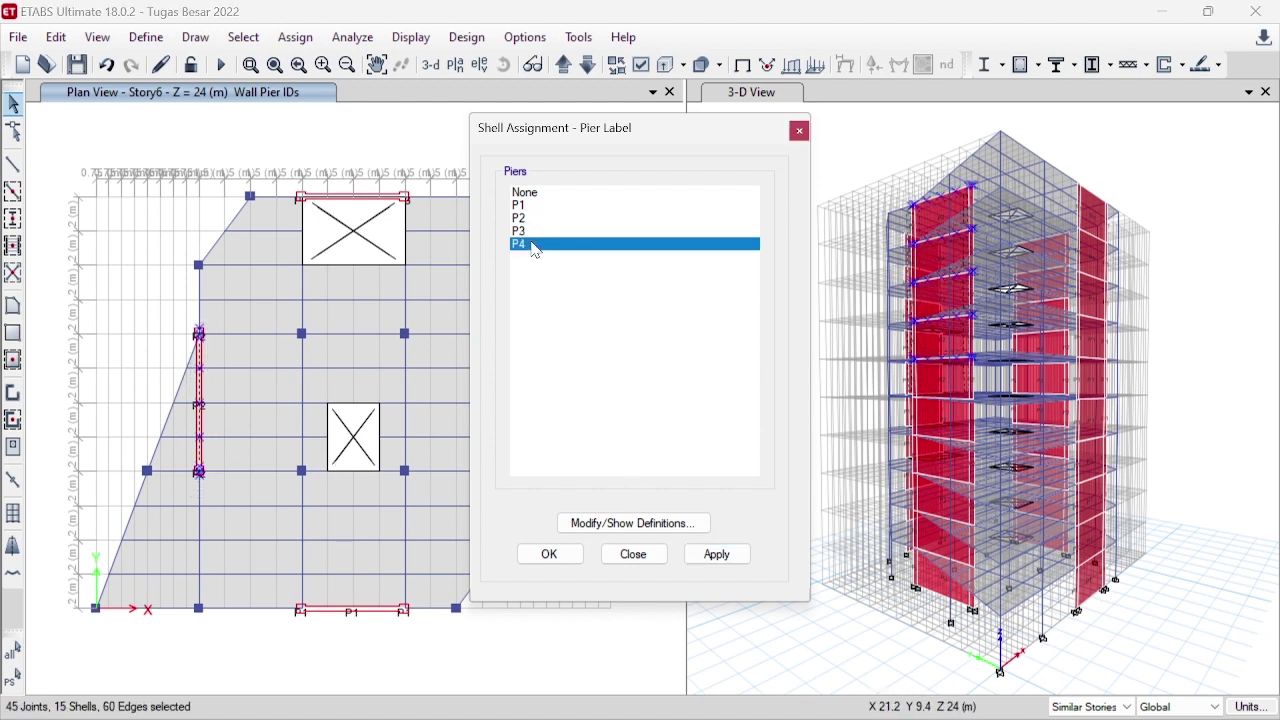
{"action": "left_click", "coordinate": [716, 554]}
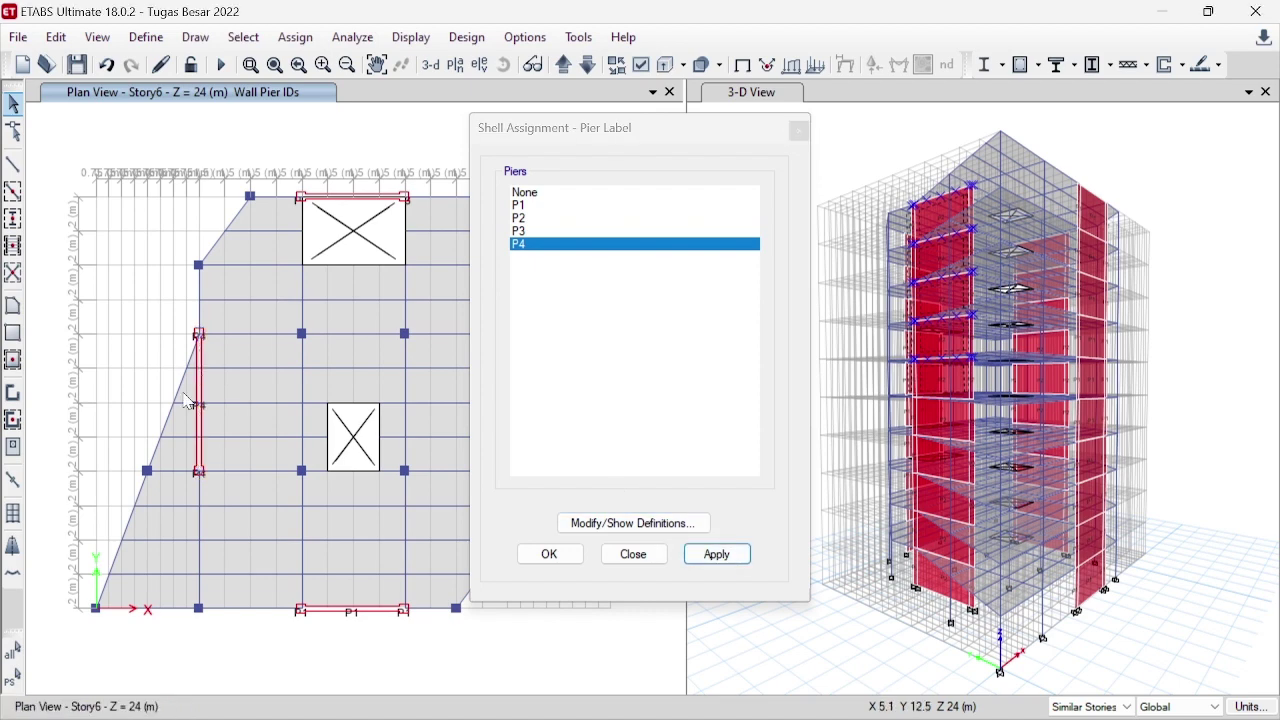
{"action": "scroll", "coordinate": [210, 427], "scroll_direction": "up", "scroll_amount": 2}
{"action": "scroll", "coordinate": [211, 428], "scroll_direction": "down", "scroll_amount": 2}
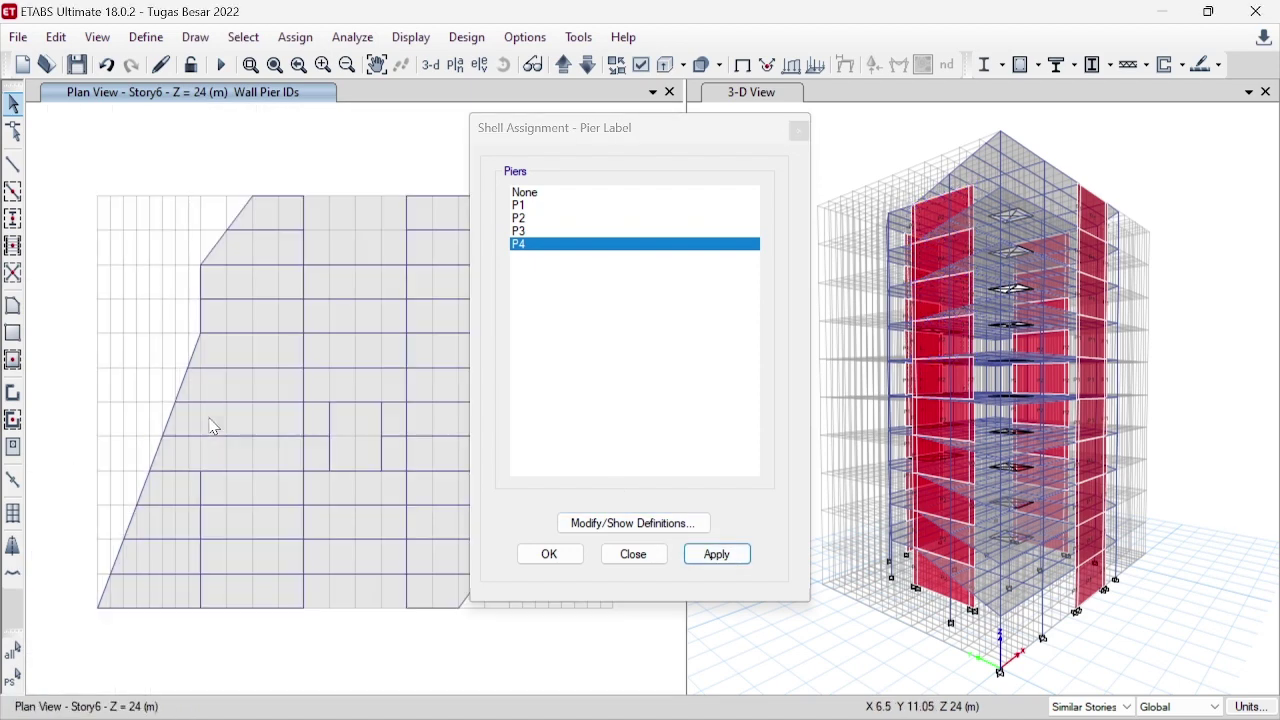
{"action": "left_click", "coordinate": [562, 555]}
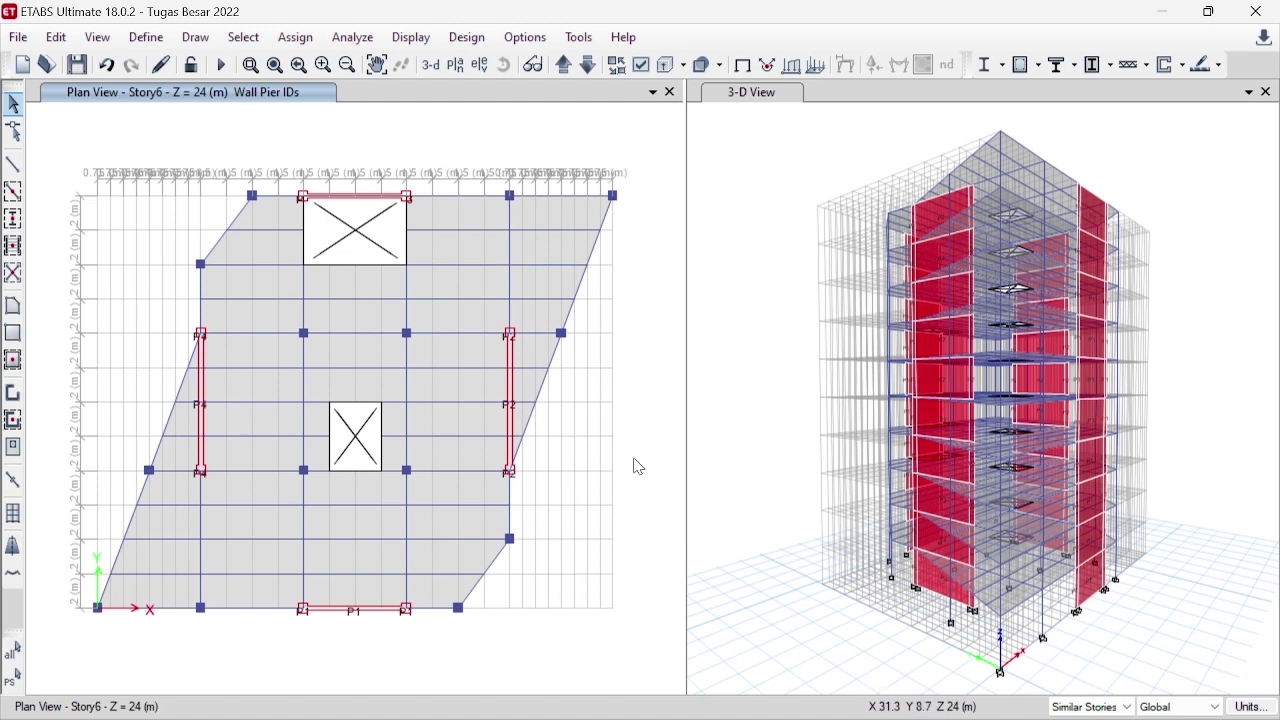
- Display the frames and shells as extruded solids in the 3-D view only
{"action": "left_click", "coordinate": [782, 366]}
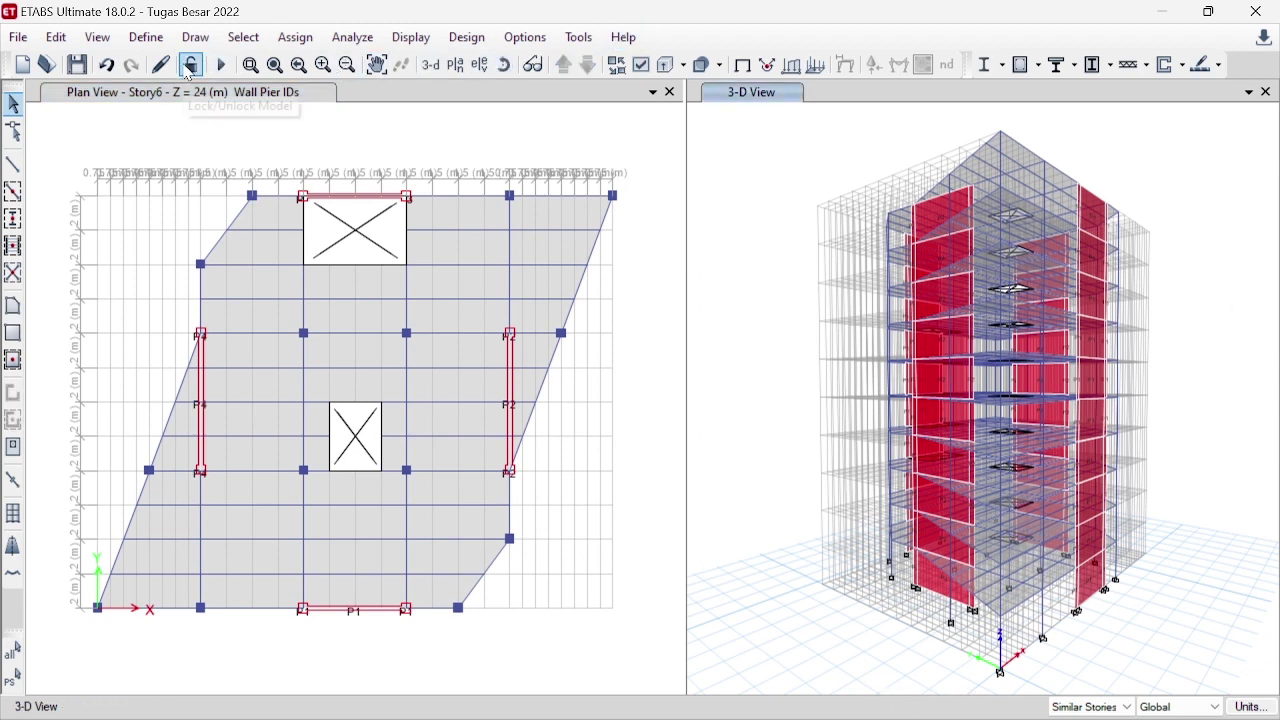
{"action": "left_click", "coordinate": [641, 65]}
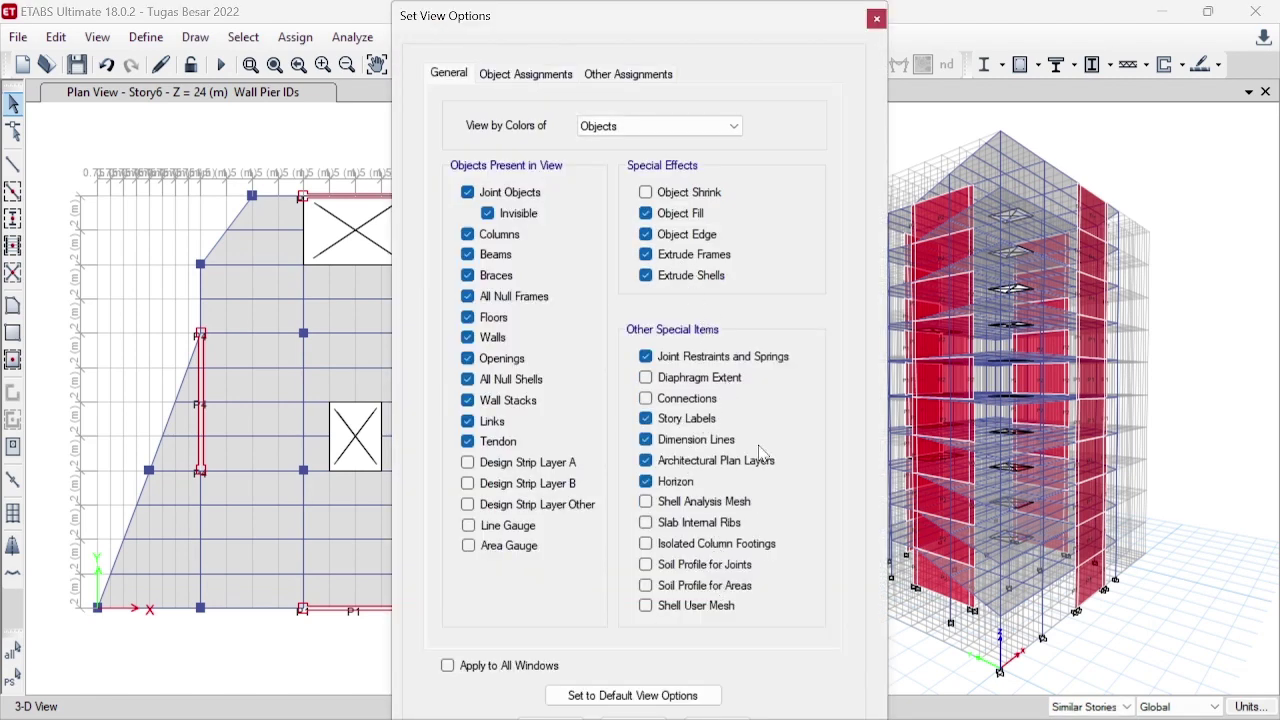
{"action": "left_click", "coordinate": [740, 718]}
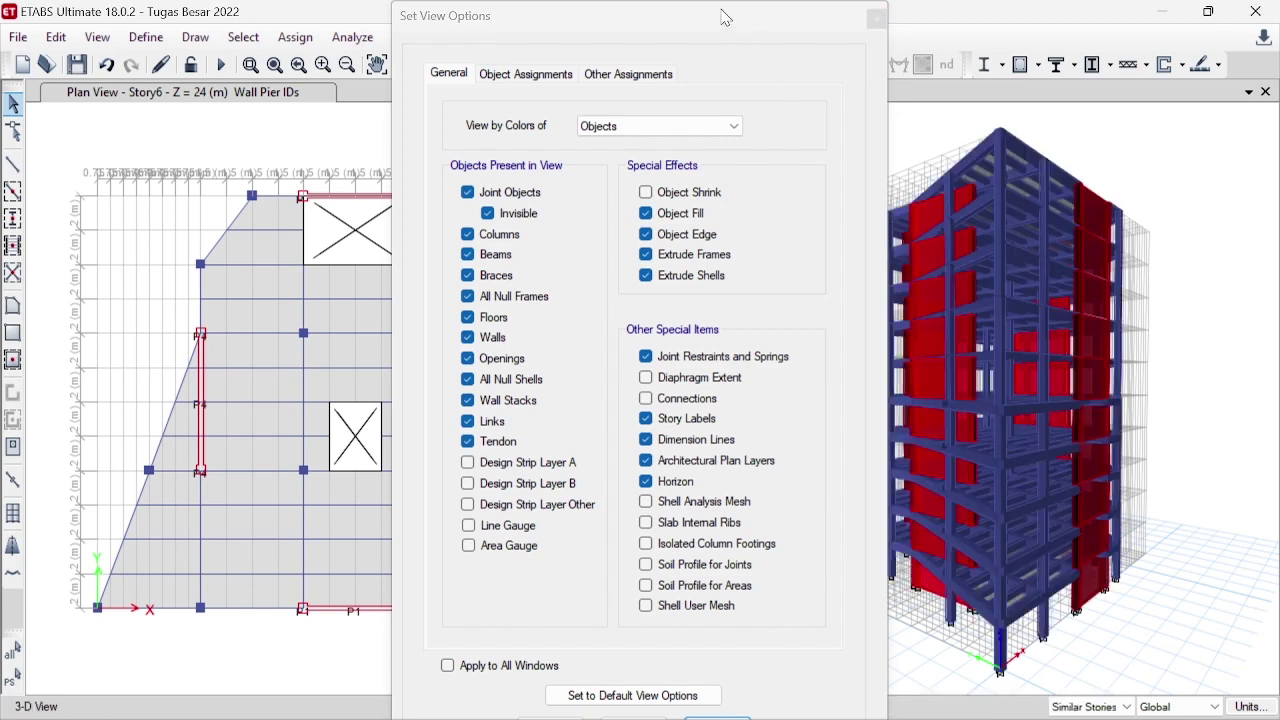
{"action": "left_click_drag", "start_coordinate": [716, 17], "coordinate": [455, 56]}
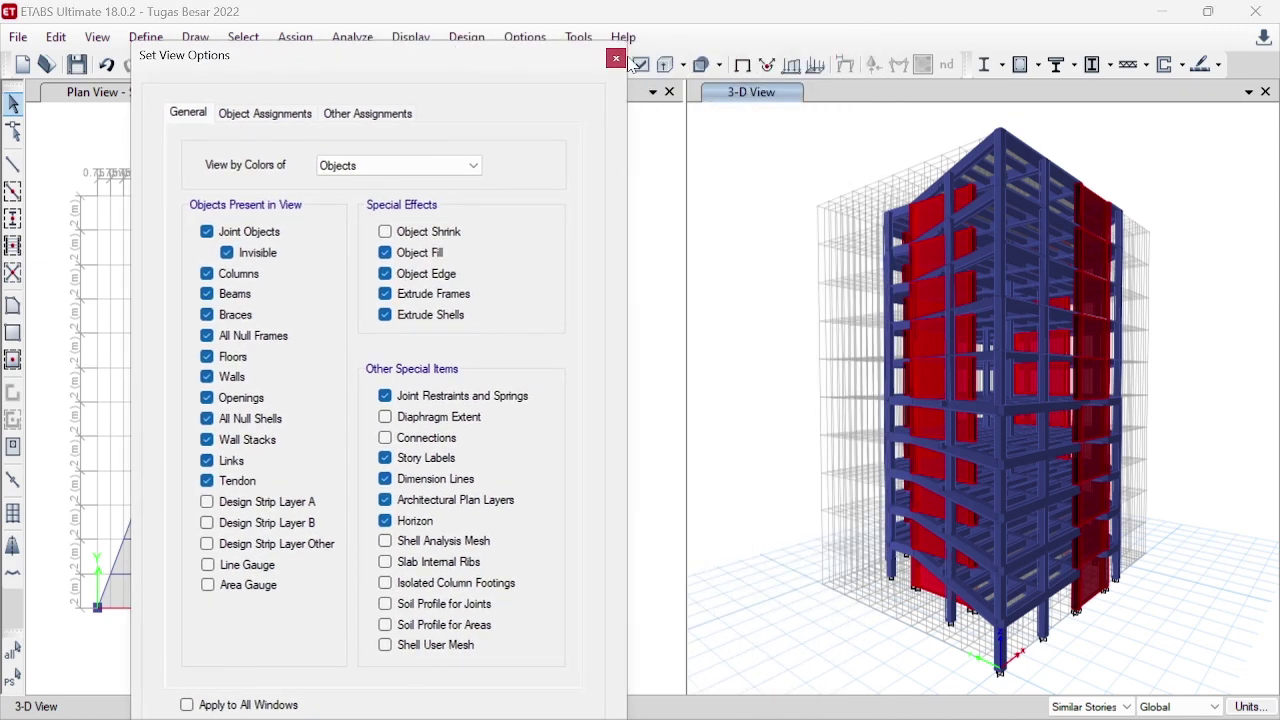
{"action": "left_click", "coordinate": [615, 60]}
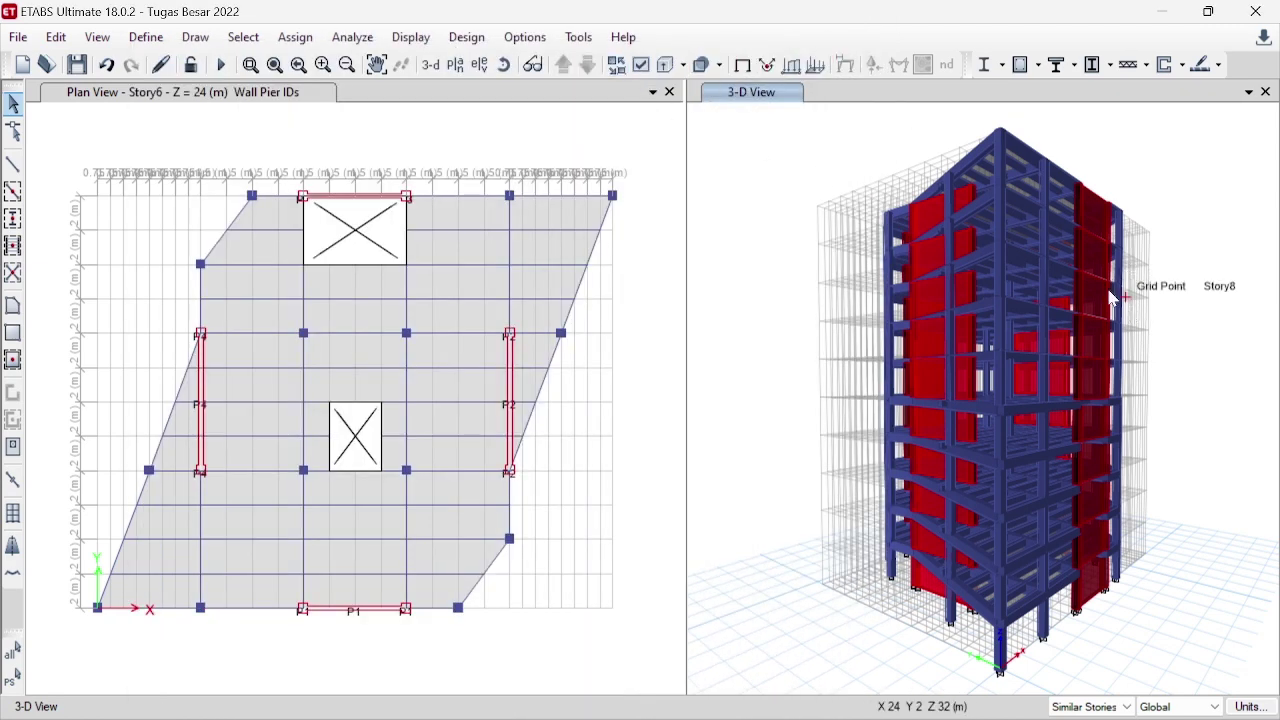
- Examine the extruded 3-D model from several sides and from above to check the shear walls and their boundary elements
{"action": "left_click", "coordinate": [504, 65]}
{"action": "left_click_drag", "start_coordinate": [1006, 263], "coordinate": [1206, 341]}
{"action": "left_click_drag", "start_coordinate": [1161, 333], "coordinate": [1262, 333]}
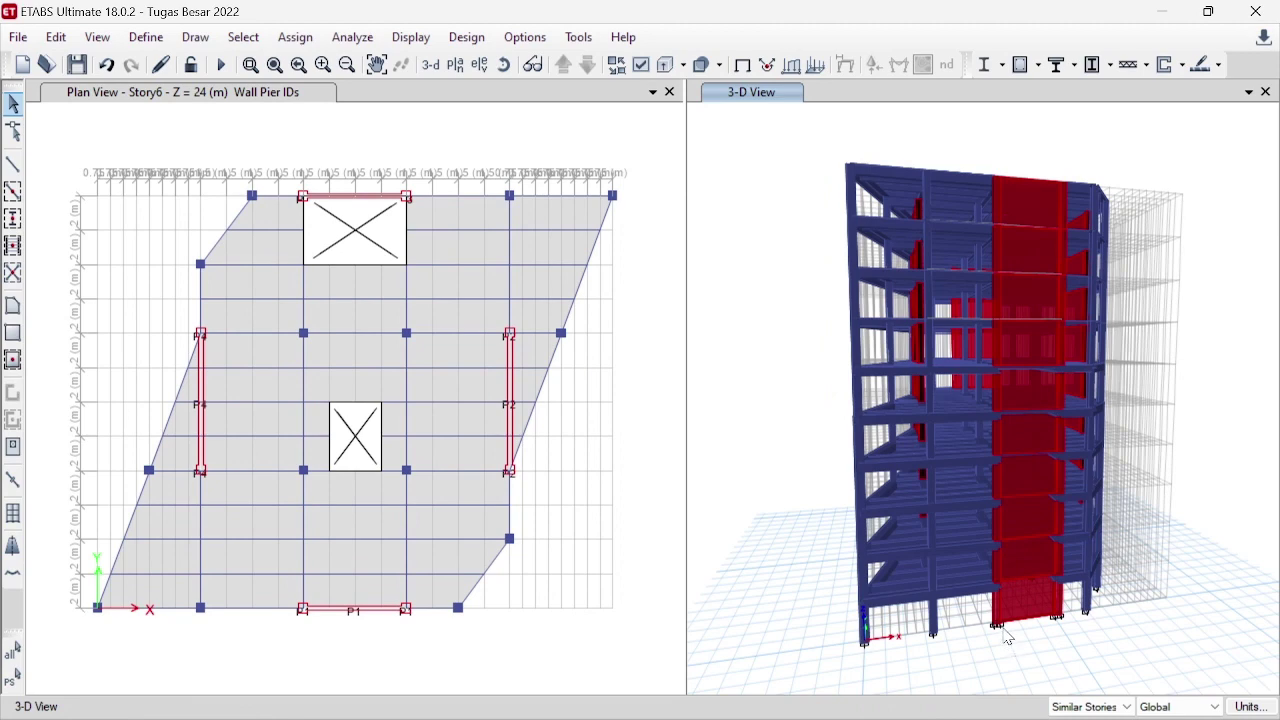
{"action": "left_click", "coordinate": [641, 64]}
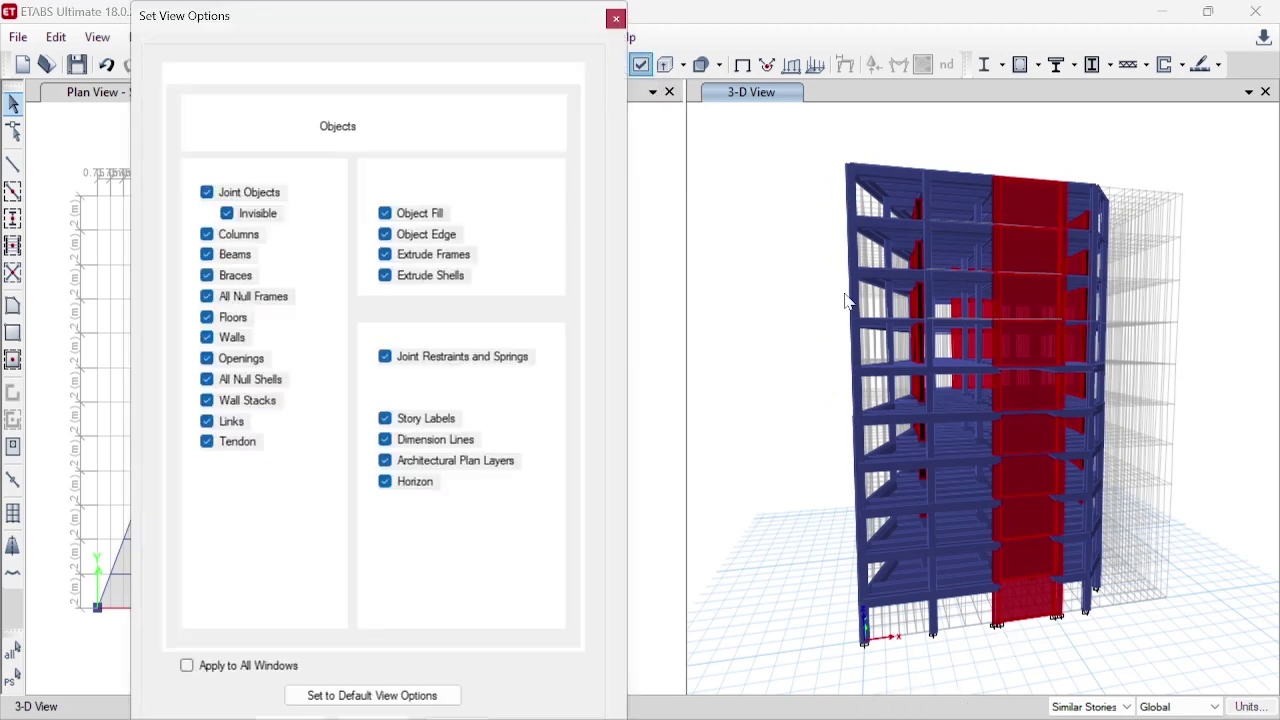
{"action": "left_click", "coordinate": [619, 22]}
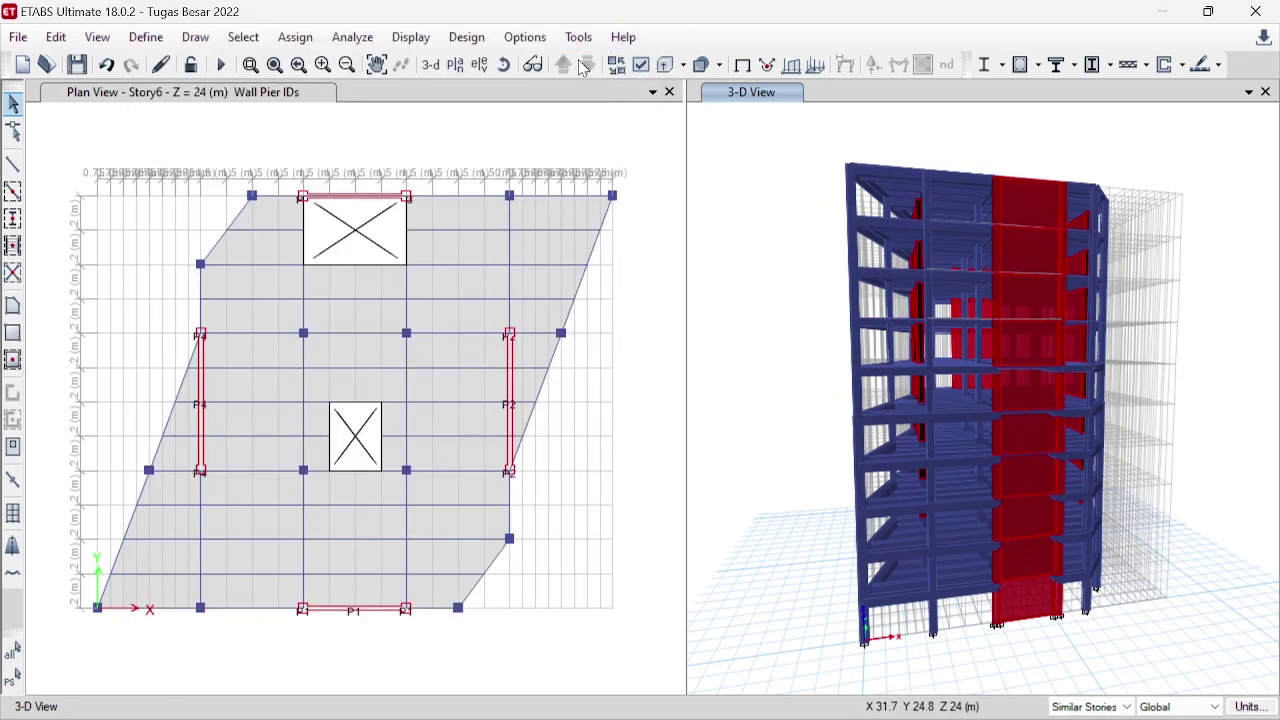
{"action": "left_click", "coordinate": [504, 64]}
{"action": "left_click_drag", "start_coordinate": [780, 266], "coordinate": [870, 432]}
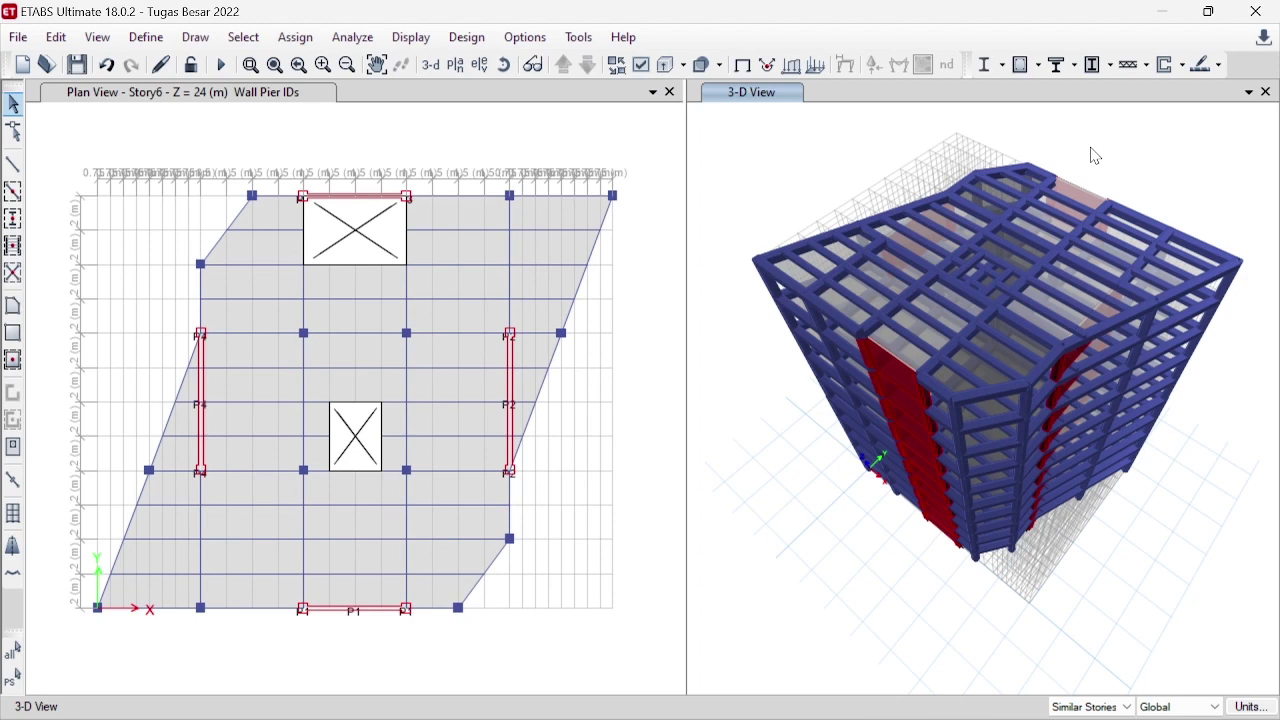
{"action": "left_click", "coordinate": [447, 70]}
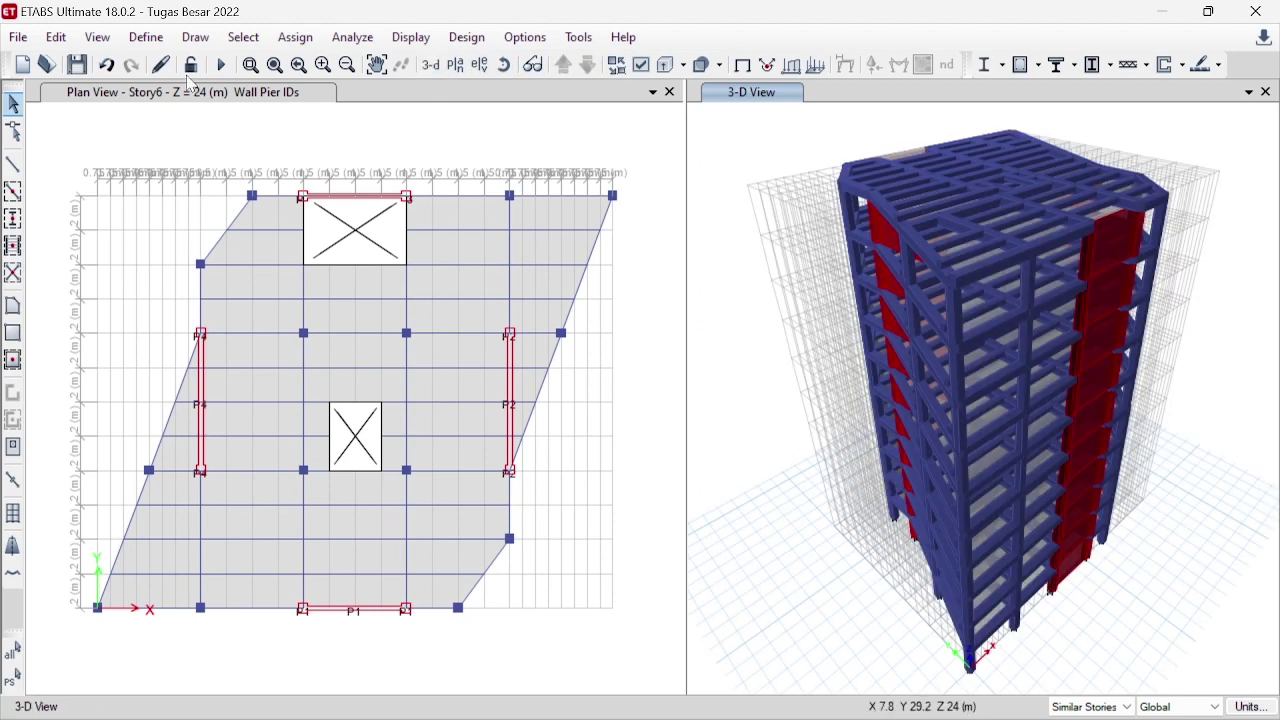
{"action": "left_click", "coordinate": [860, 697]}
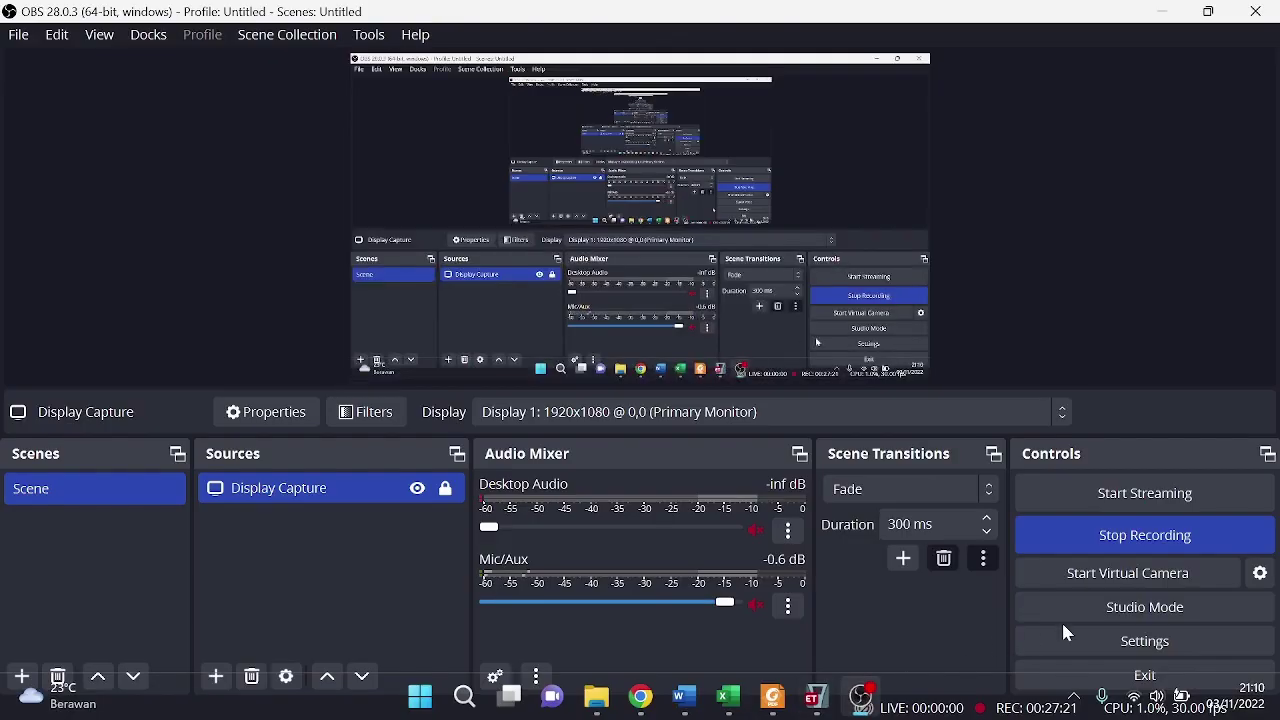
{"action": "left_click", "coordinate": [1131, 534]}
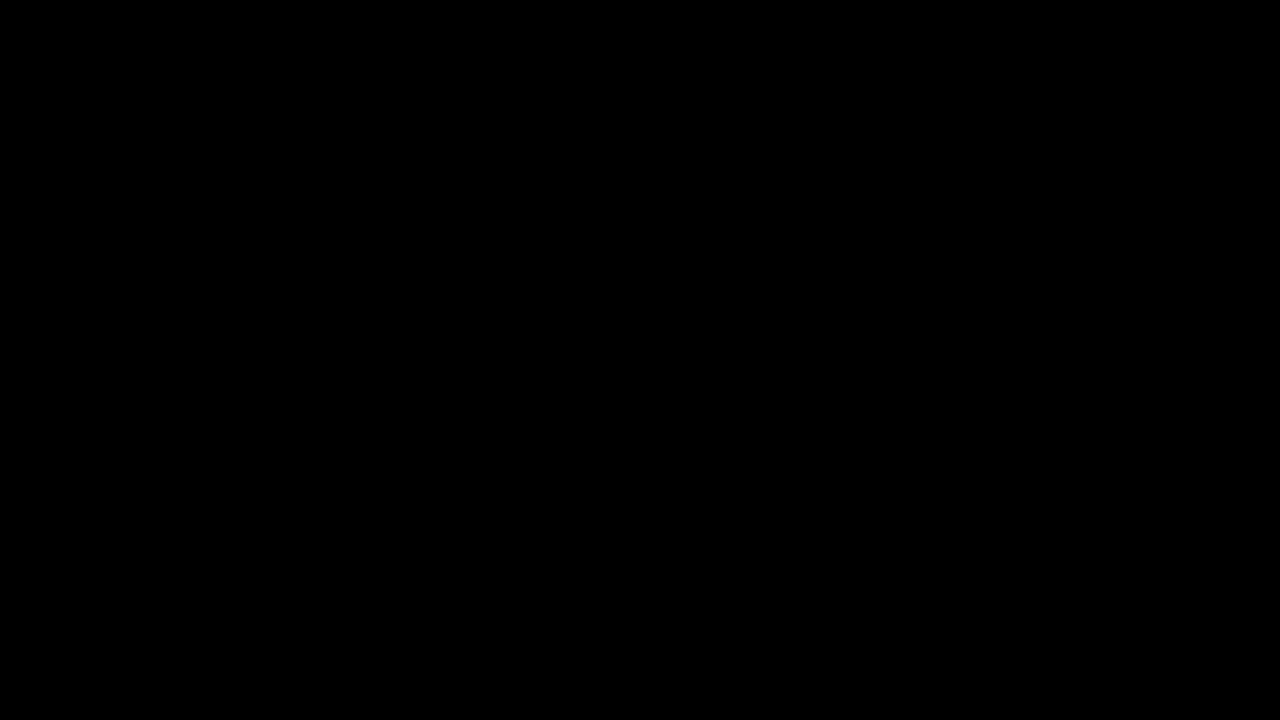